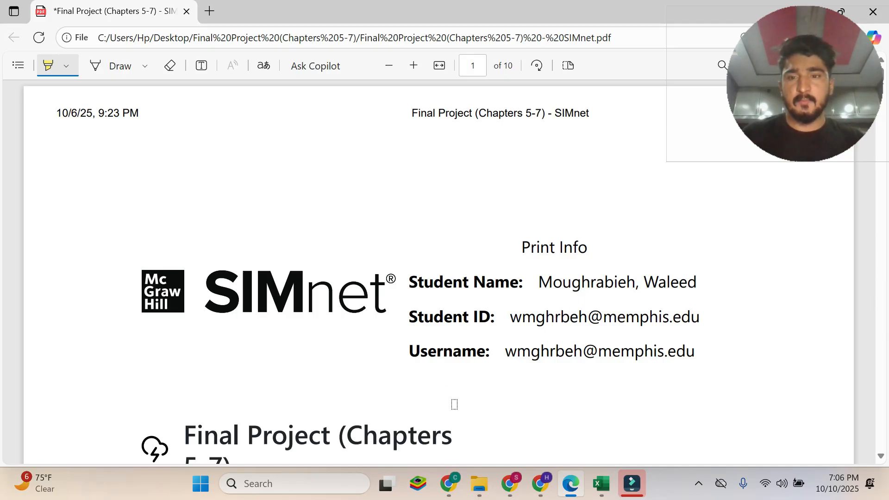
Highlight the headings "Final Project (Chapters 5-7)" and "In Practice Excel 365: Application Capstone Project 3" in yellow on page 1.
{"action": "scroll", "coordinate": [371, 379], "scroll_direction": "down", "scroll_amount": 5}
{"action": "mouse_move", "coordinate": [184, 159]}
{"action": "left_mouse_down"}
{"action": "mouse_move", "coordinate": [214, 156]}
{"action": "mouse_move", "coordinate": [235, 181]}
{"action": "left_mouse_up"}
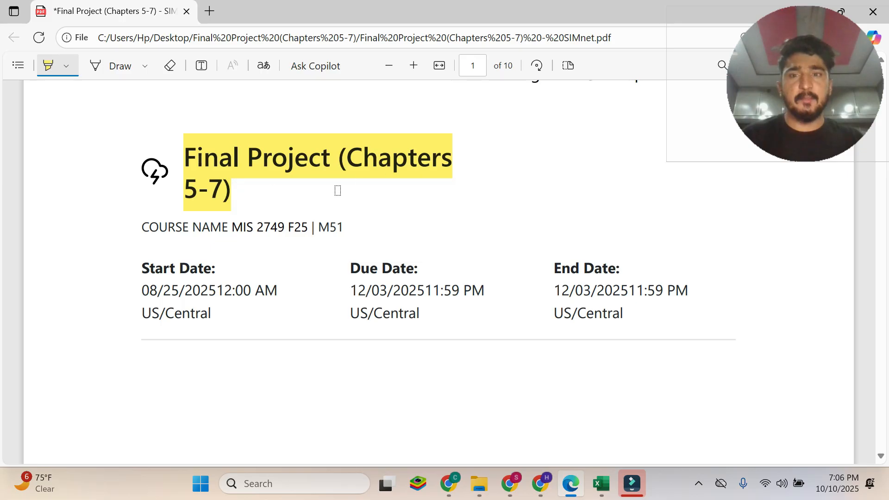
{"action": "scroll", "coordinate": [340, 210], "scroll_direction": "down", "scroll_amount": 6}
{"action": "mouse_move", "coordinate": [157, 133]}
{"action": "left_mouse_down"}
{"action": "mouse_move", "coordinate": [212, 179]}
{"action": "mouse_move", "coordinate": [327, 241]}
{"action": "left_mouse_up"}
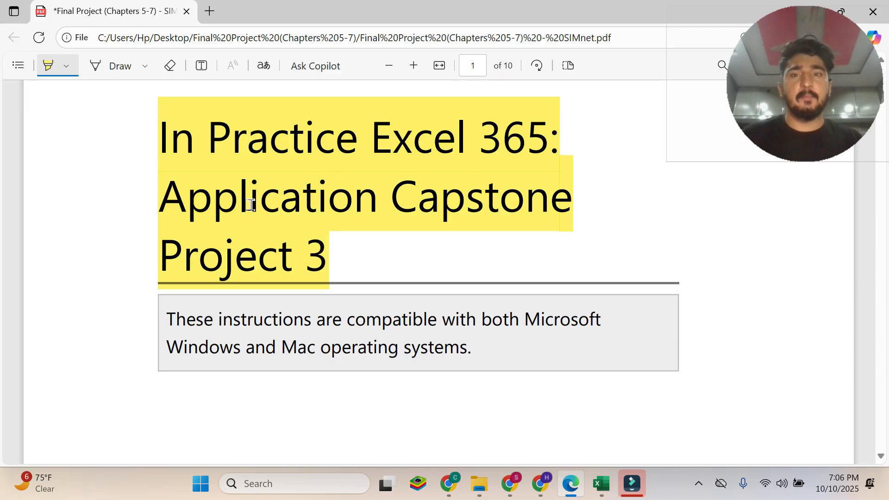
Highlight the "Skills Covered in this Project" heading in yellow on page 2.
{"action": "scroll", "coordinate": [291, 229], "scroll_direction": "down", "scroll_amount": 4}
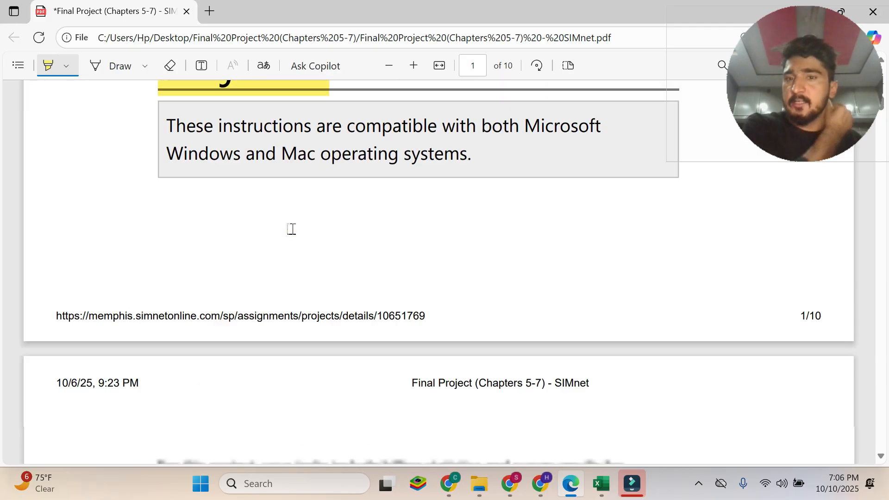
{"action": "scroll", "coordinate": [291, 229], "scroll_direction": "down", "scroll_amount": 12}
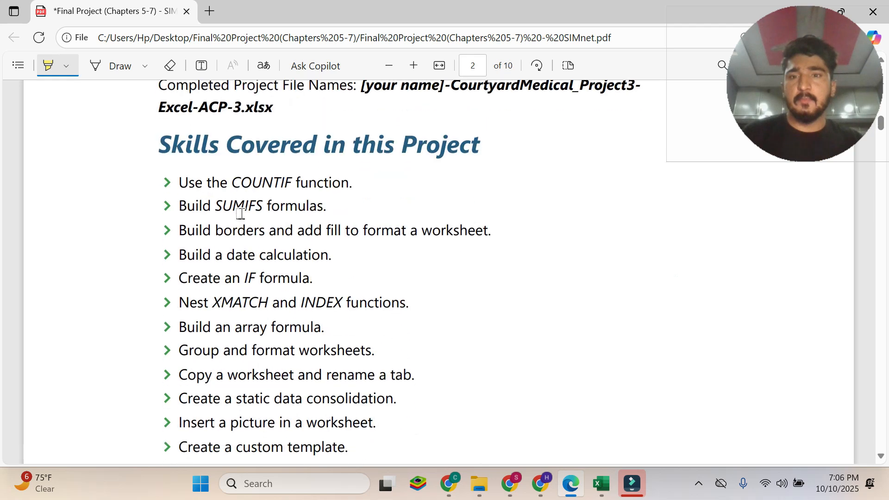
{"action": "left_click_drag", "start_coordinate": [162, 144], "coordinate": [480, 145]}
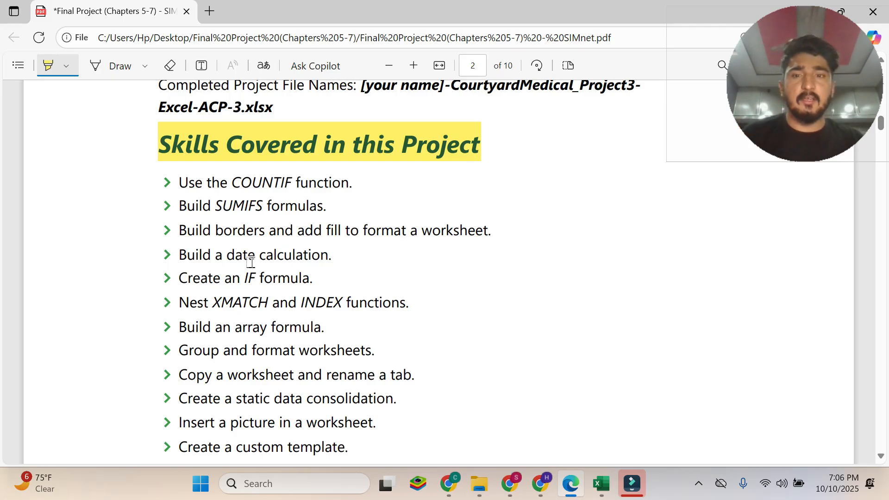
Read through the list of covered skills and highlight the "Steps to complete this project:" heading below it.
{"action": "scroll", "coordinate": [204, 282], "scroll_direction": "down", "scroll_amount": 3}
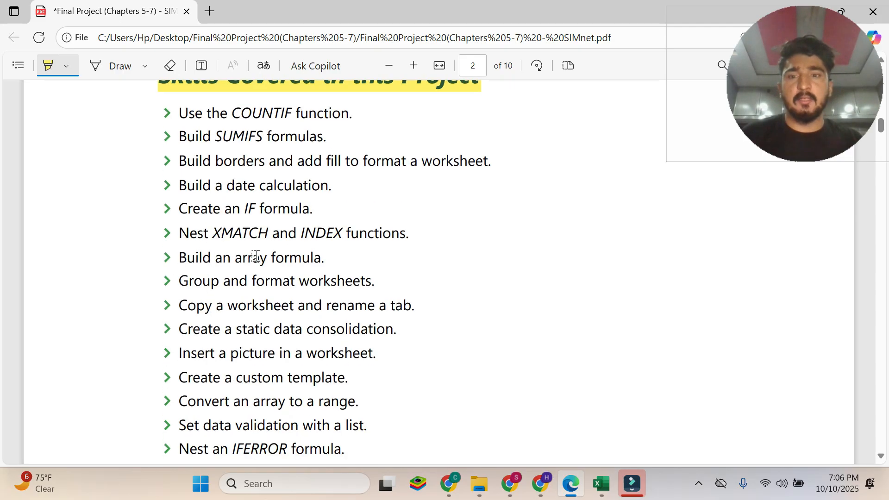
{"action": "scroll", "coordinate": [275, 259], "scroll_direction": "down", "scroll_amount": 3}
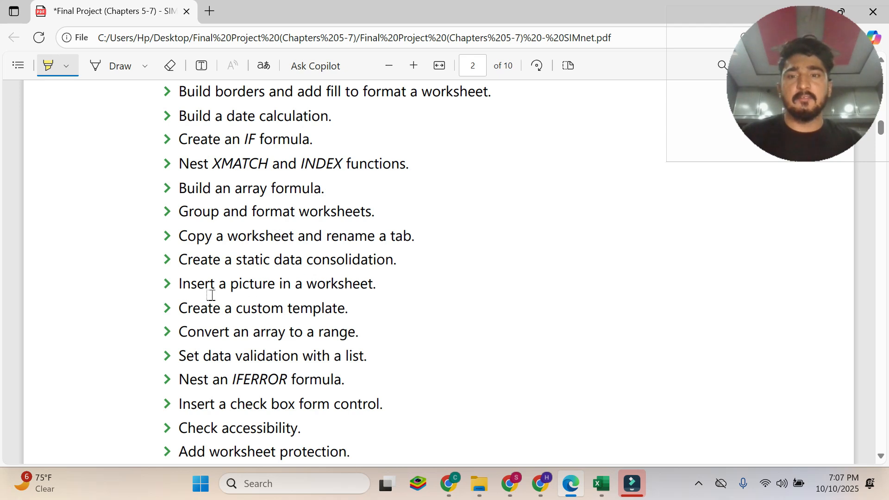
{"action": "scroll", "coordinate": [213, 294], "scroll_direction": "down", "scroll_amount": 3}
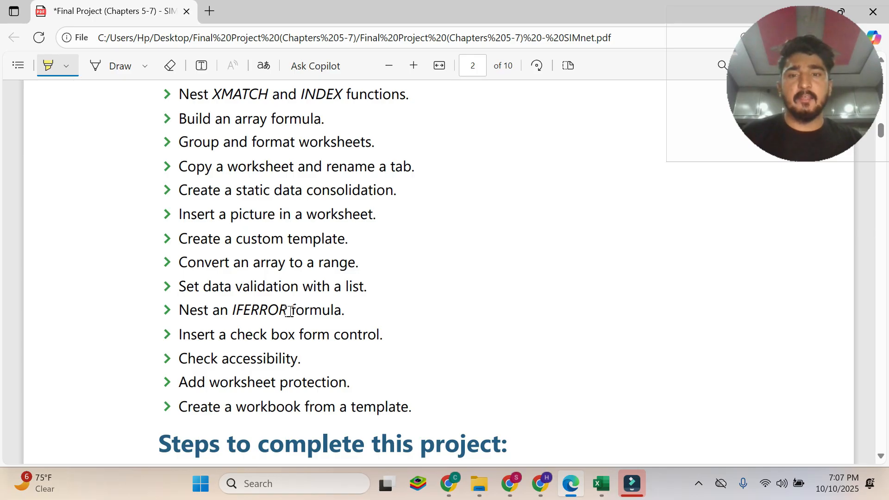
{"action": "scroll", "coordinate": [324, 314], "scroll_direction": "down", "scroll_amount": 3}
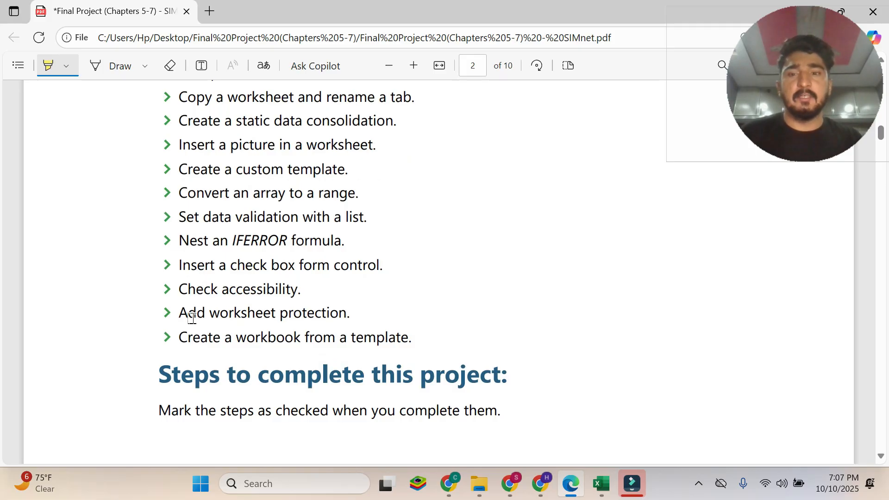
{"action": "scroll", "coordinate": [191, 318], "scroll_direction": "down", "scroll_amount": 3}
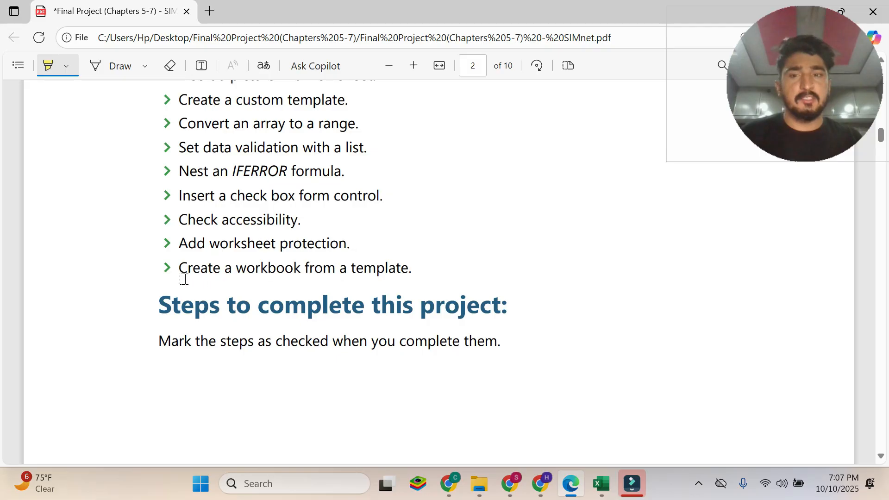
{"action": "scroll", "coordinate": [357, 277], "scroll_direction": "down", "scroll_amount": 3}
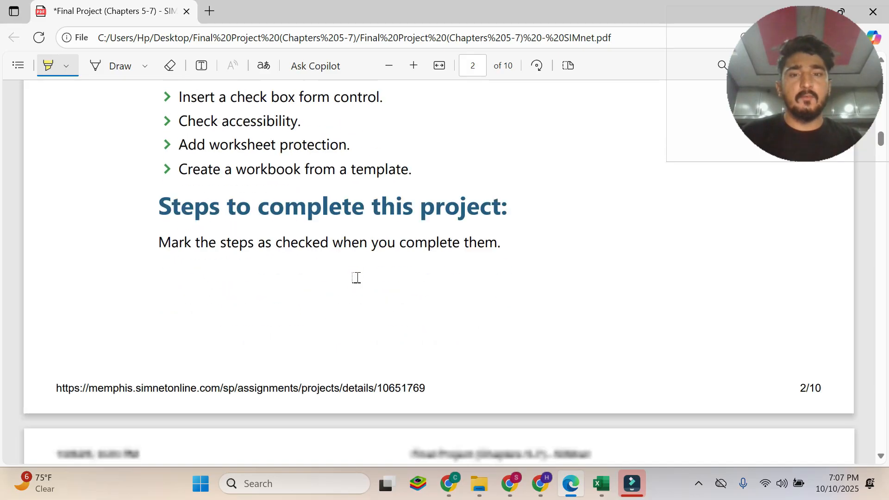
{"action": "left_click_drag", "start_coordinate": [162, 168], "coordinate": [508, 172]}
Skim the numbered project instructions through to step 22 on page 9, returning to the end of page 2.
{"action": "scroll", "coordinate": [745, 186], "scroll_direction": "down", "scroll_amount": 17}
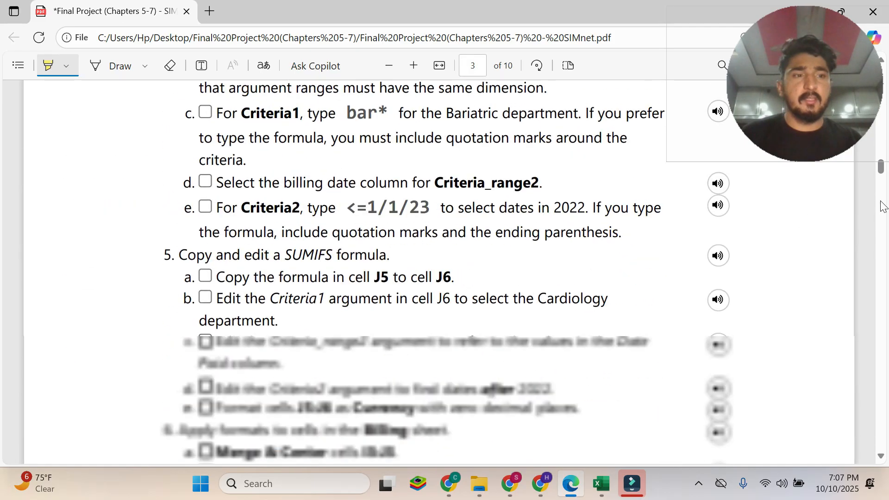
{"action": "left_click_drag", "start_coordinate": [881, 174], "coordinate": [887, 390]}
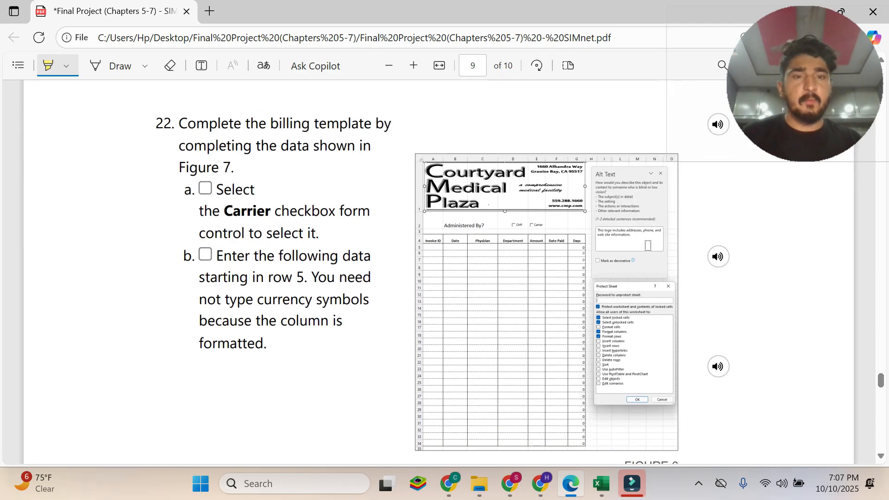
{"action": "left_click_drag", "start_coordinate": [881, 380], "coordinate": [853, 132]}
{"action": "scroll", "coordinate": [311, 359], "scroll_direction": "down", "scroll_amount": 6}
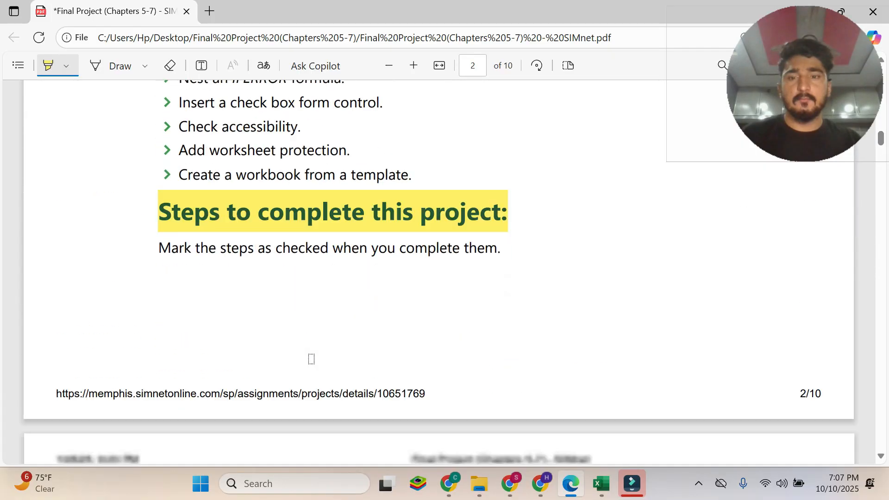
Turn off the highlighter, select instruction 1 on page 3, and check the open start workbook in Excel.
{"action": "scroll", "coordinate": [311, 358], "scroll_direction": "down", "scroll_amount": 4}
{"action": "left_click", "coordinate": [52, 66]}
{"action": "mouse_move", "coordinate": [196, 176]}
{"action": "left_mouse_down"}
{"action": "mouse_move", "coordinate": [595, 177]}
{"action": "mouse_move", "coordinate": [228, 199]}
{"action": "mouse_move", "coordinate": [631, 199]}
{"action": "mouse_move", "coordinate": [333, 287]}
{"action": "mouse_move", "coordinate": [326, 199]}
{"action": "mouse_move", "coordinate": [288, 199]}
{"action": "mouse_move", "coordinate": [282, 224]}
{"action": "left_mouse_up"}
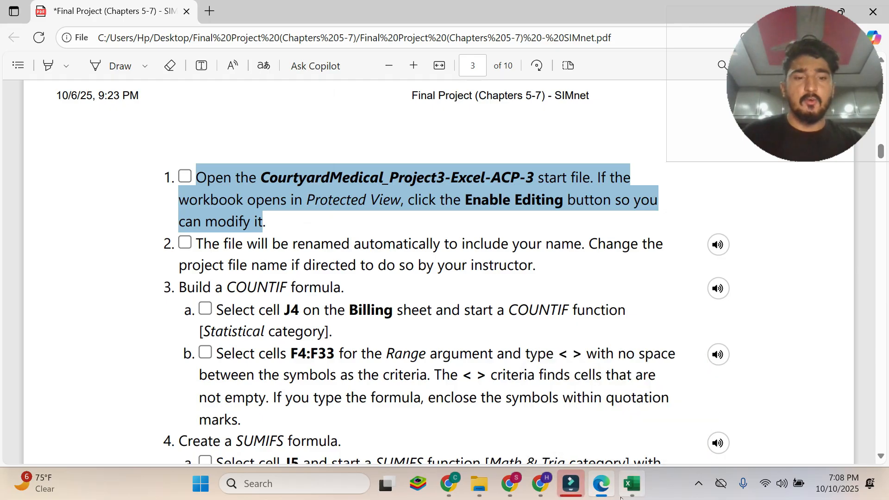
{"action": "left_click", "coordinate": [631, 485]}
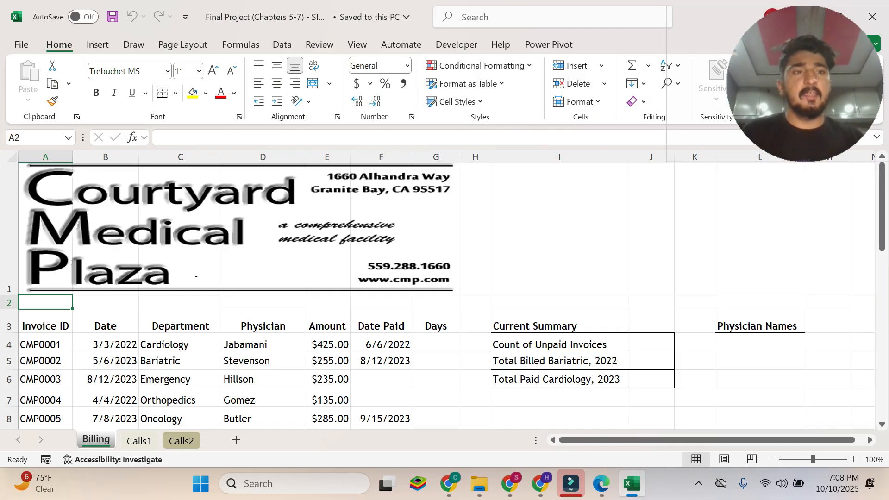
{"action": "left_click", "coordinate": [615, 479]}
{"action": "left_click", "coordinate": [364, 230]}
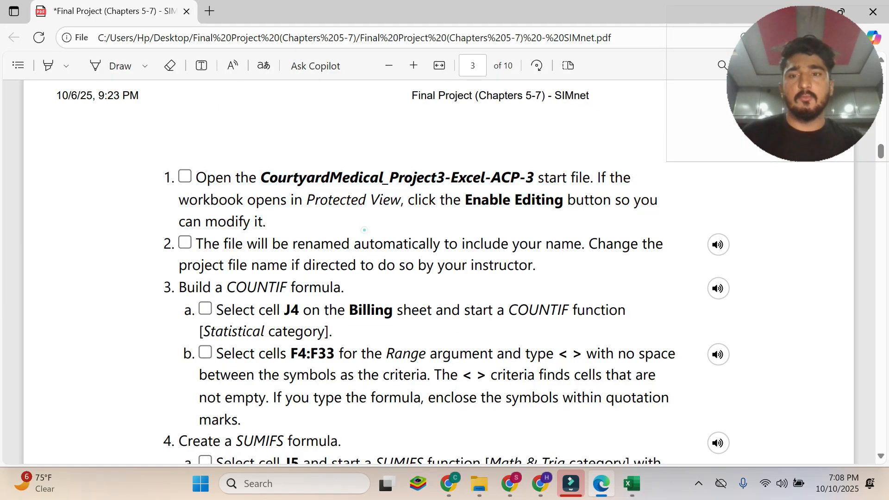
{"action": "left_click", "coordinate": [632, 483]}
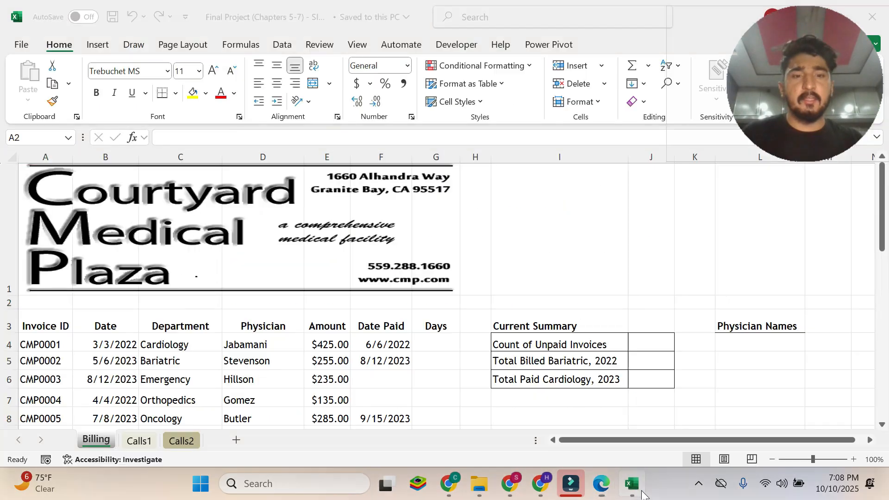
Read instruction 2 about renaming the file in the Edge PDF and compare it with the workbook in Excel.
{"action": "left_click", "coordinate": [601, 484]}
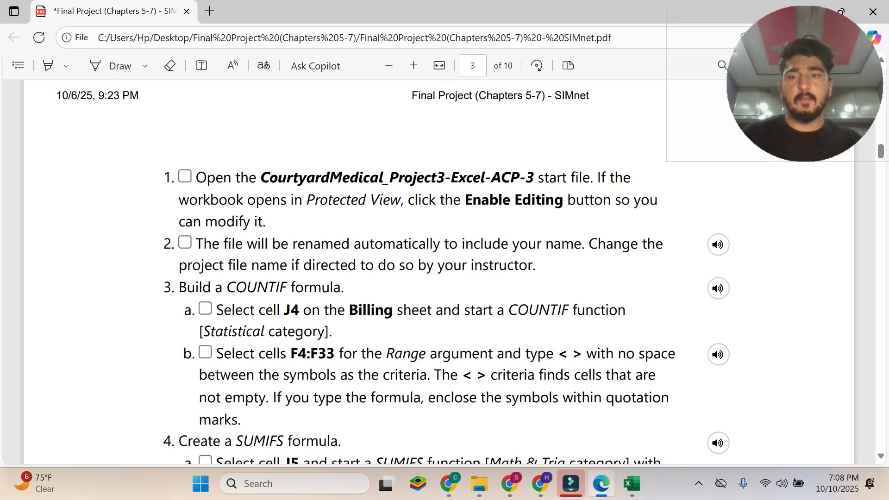
{"action": "left_click_drag", "start_coordinate": [196, 243], "coordinate": [582, 243]}
{"action": "left_click_drag", "start_coordinate": [656, 243], "coordinate": [535, 265]}
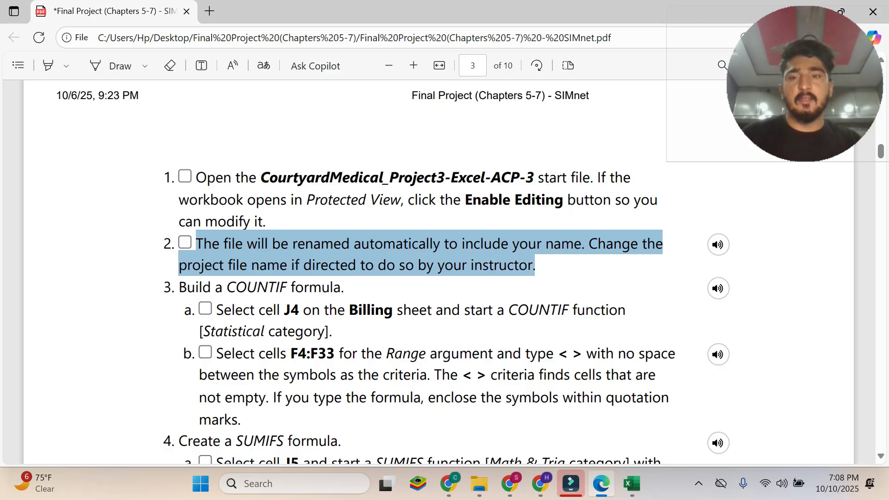
{"action": "left_click", "coordinate": [633, 494]}
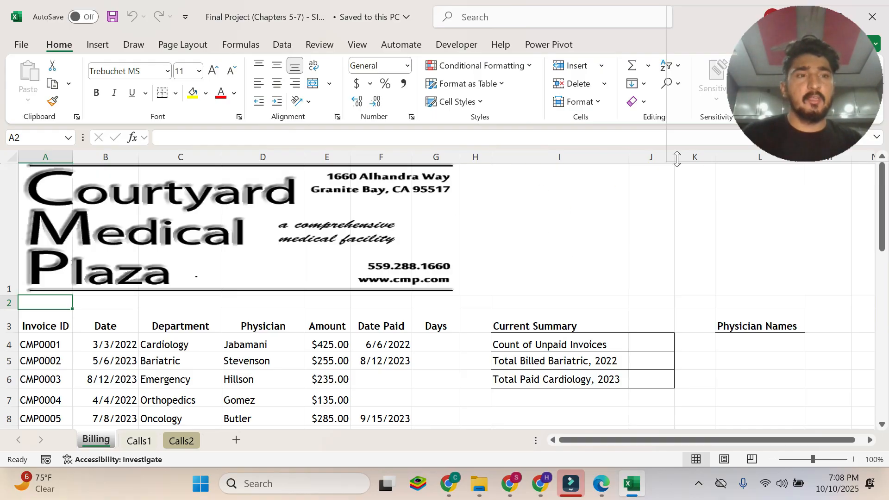
{"action": "left_click", "coordinate": [602, 484]}
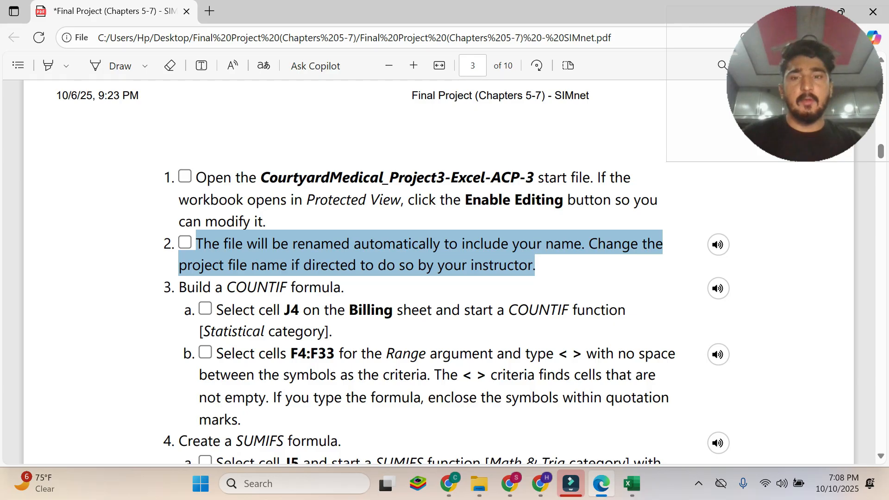
Review instruction 3a in the PDF and select cell J4 on the Billing sheet in Excel.
{"action": "left_click", "coordinate": [279, 292]}
{"action": "left_click_drag", "start_coordinate": [178, 287], "coordinate": [342, 287]}
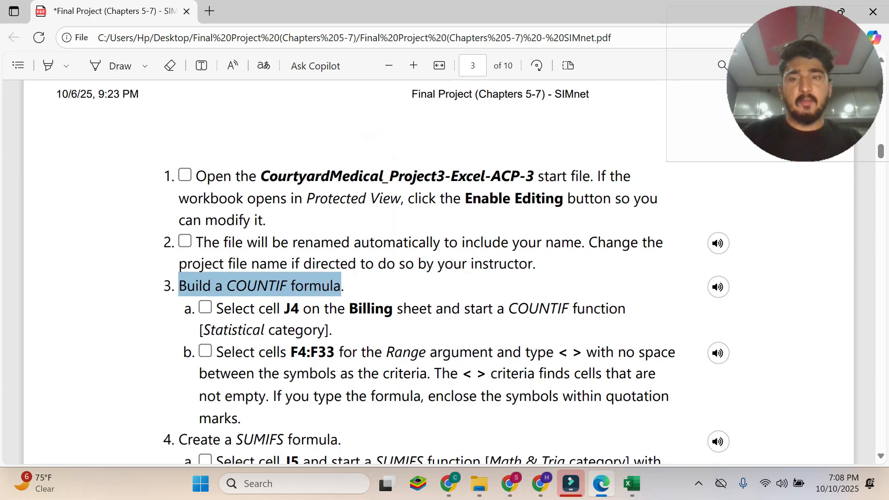
{"action": "scroll", "coordinate": [439, 273], "scroll_direction": "down", "scroll_amount": 2}
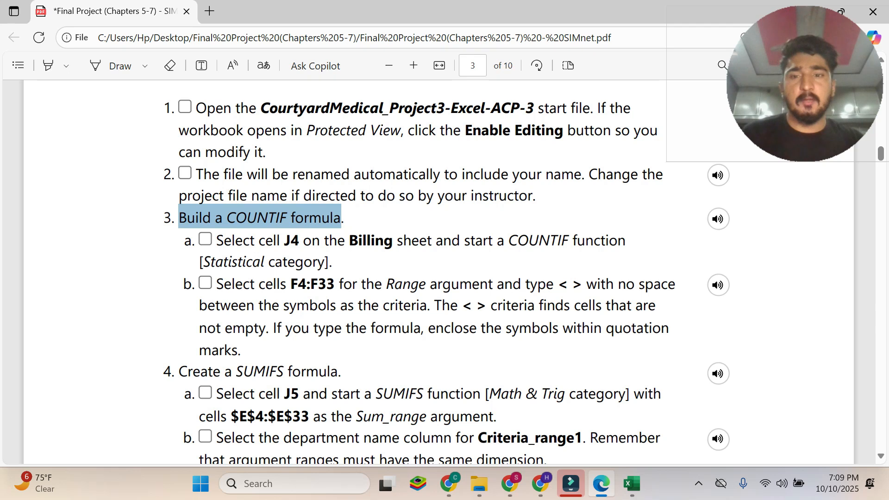
{"action": "left_click_drag", "start_coordinate": [216, 241], "coordinate": [329, 262]}
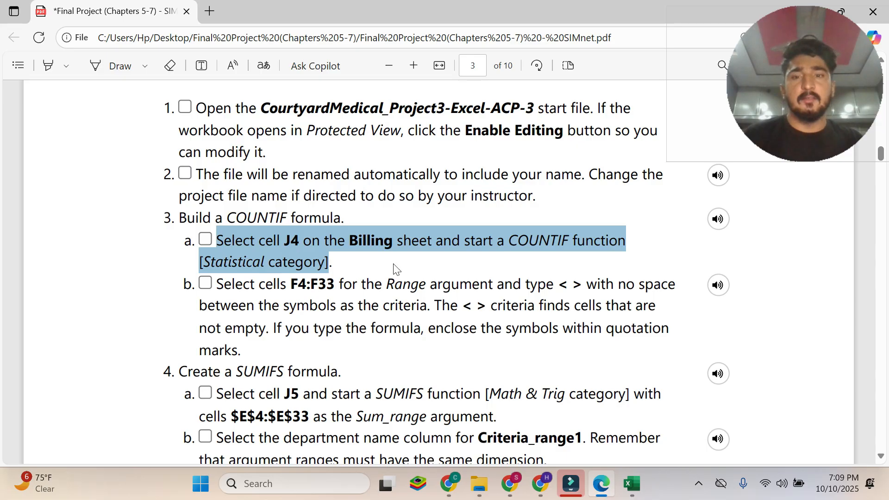
{"action": "left_click", "coordinate": [558, 392]}
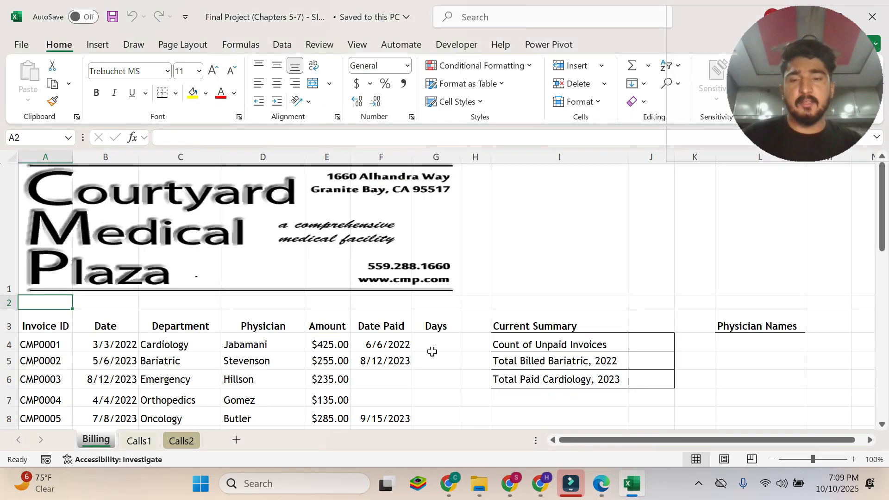
{"action": "left_click", "coordinate": [613, 481]}
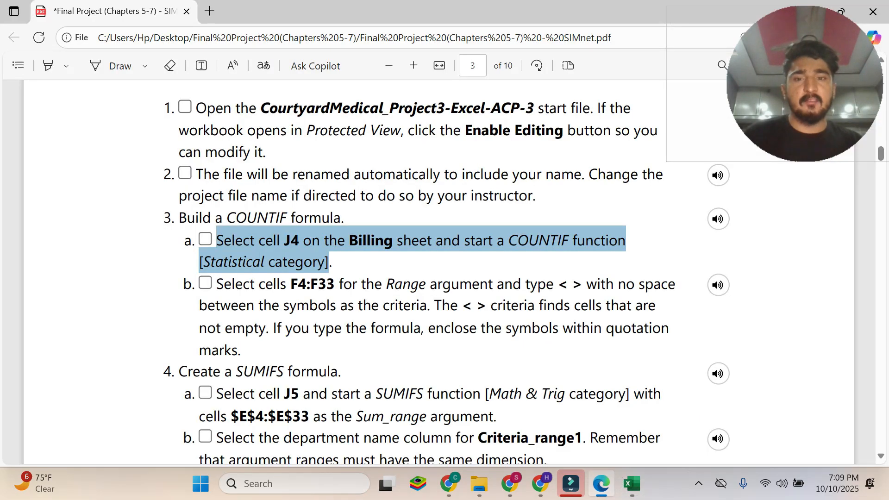
{"action": "left_click", "coordinate": [632, 484]}
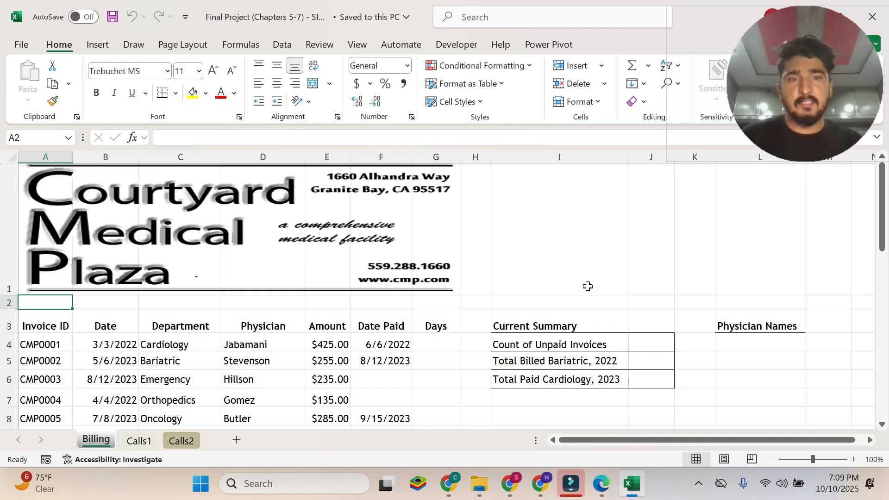
{"action": "left_click", "coordinate": [645, 340]}
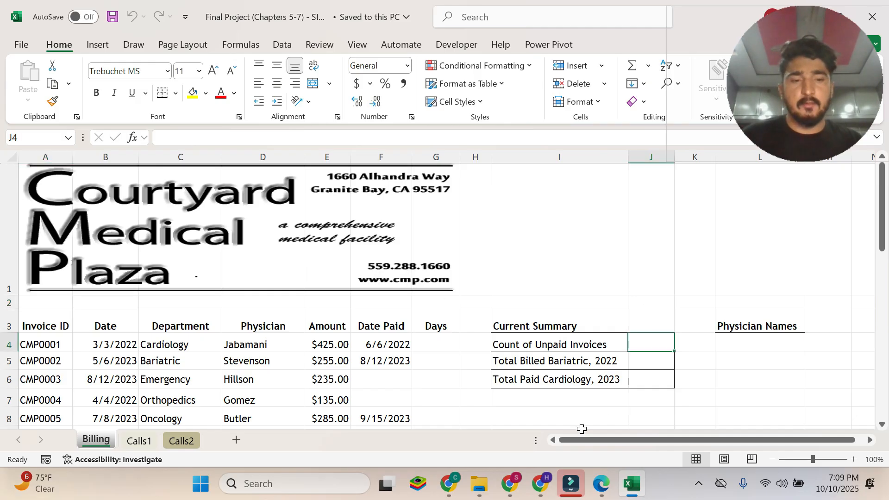
Switch to the Edge PDF and select the COUNTIF function name in instruction 3a.
{"action": "left_click", "coordinate": [598, 484]}
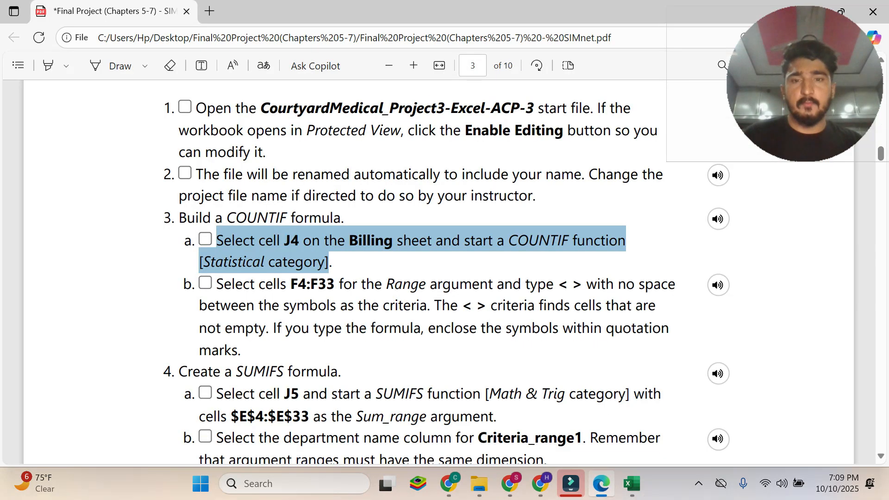
{"action": "left_click", "coordinate": [269, 307]}
{"action": "left_click", "coordinate": [218, 284]}
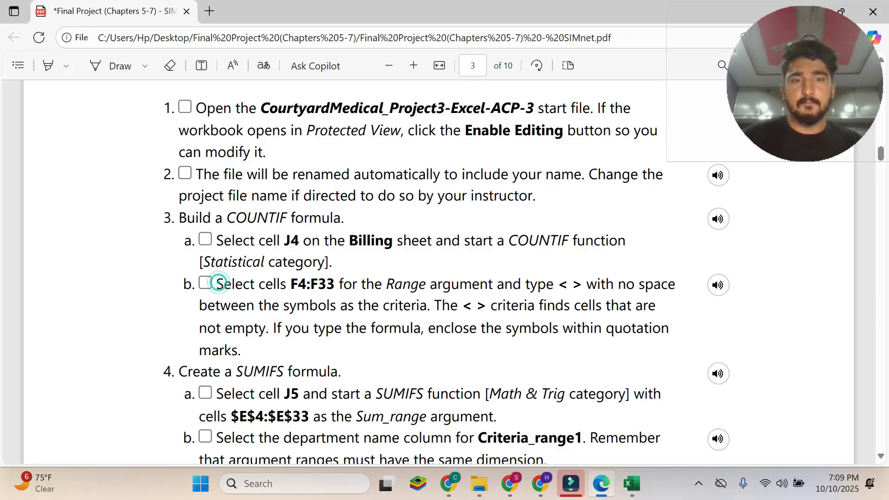
{"action": "left_click_drag", "start_coordinate": [508, 241], "coordinate": [585, 241]}
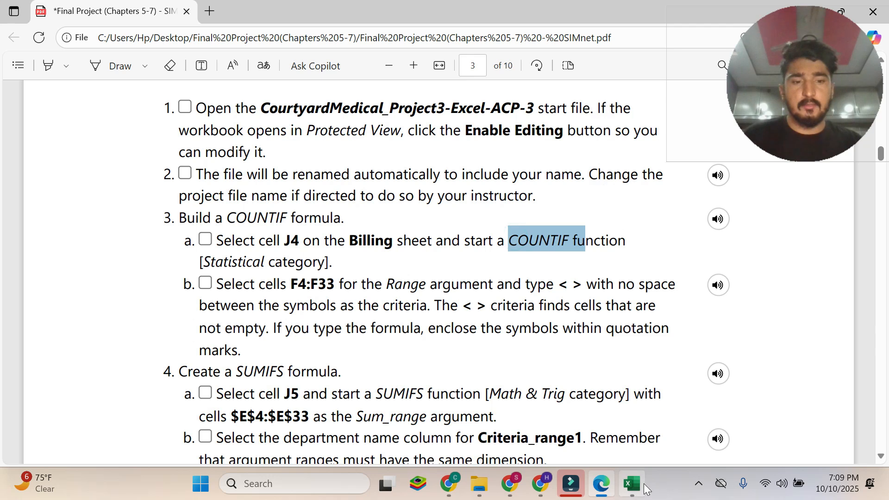
Switch to Excel, start a COUNTIF function in cell J4 of the Billing sheet, and open its Function Arguments dialog.
{"action": "left_click", "coordinate": [642, 484]}
{"action": "type", "text": "=coun"}
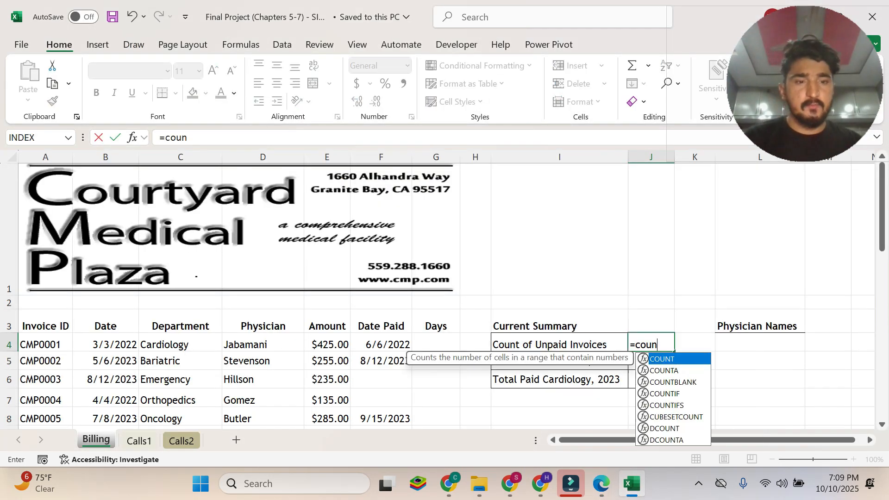
{"action": "double_click", "coordinate": [663, 393]}
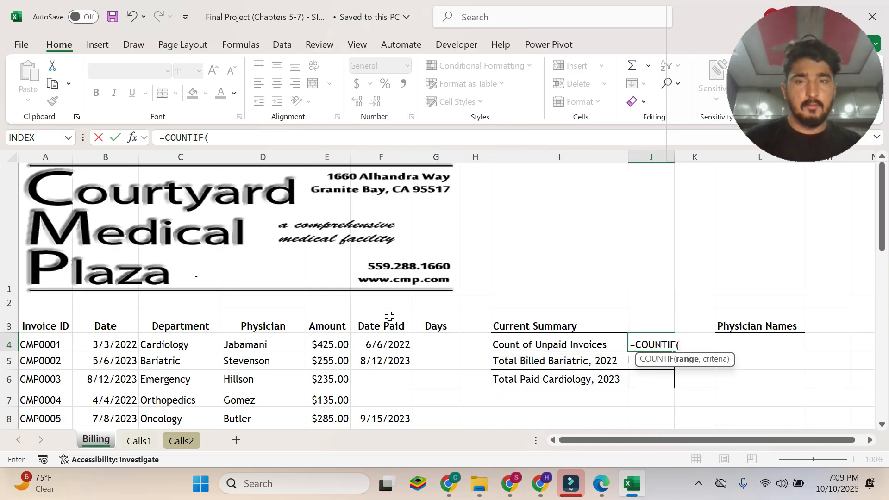
{"action": "left_click", "coordinate": [134, 138]}
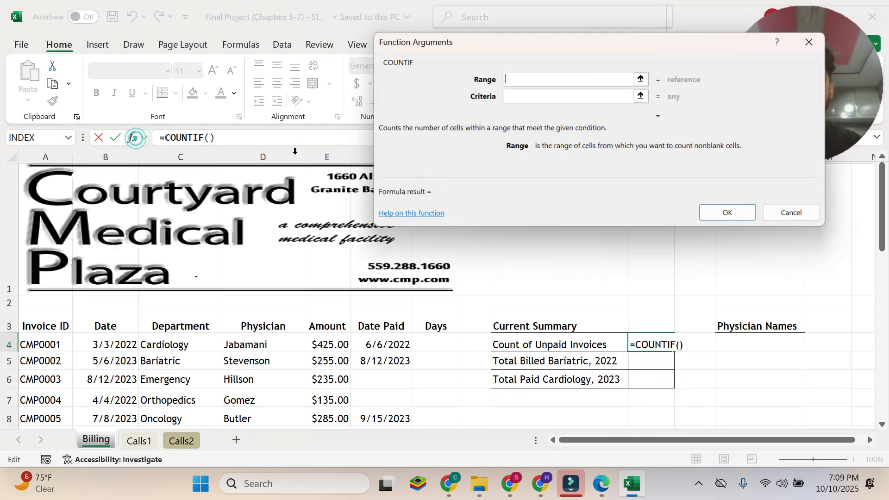
{"action": "left_click_drag", "start_coordinate": [596, 52], "coordinate": [396, 52]}
Read instruction 3b in the Edge PDF about the COUNTIF range and the < > criteria.
{"action": "left_click", "coordinate": [601, 483]}
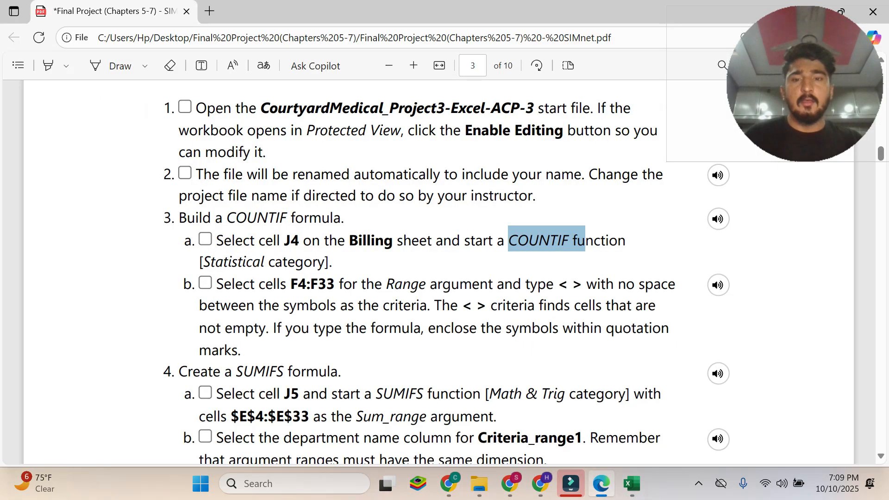
{"action": "left_click_drag", "start_coordinate": [215, 283], "coordinate": [230, 351]}
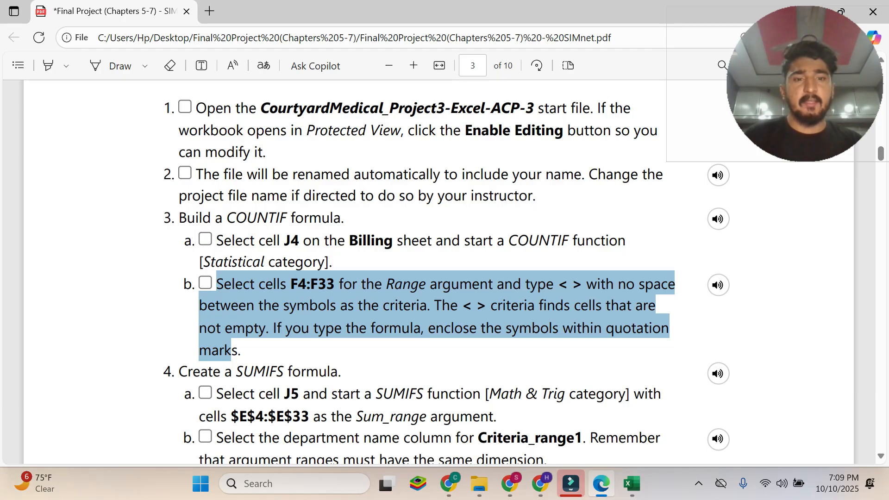
{"action": "left_click_drag", "start_coordinate": [558, 284], "coordinate": [583, 286]}
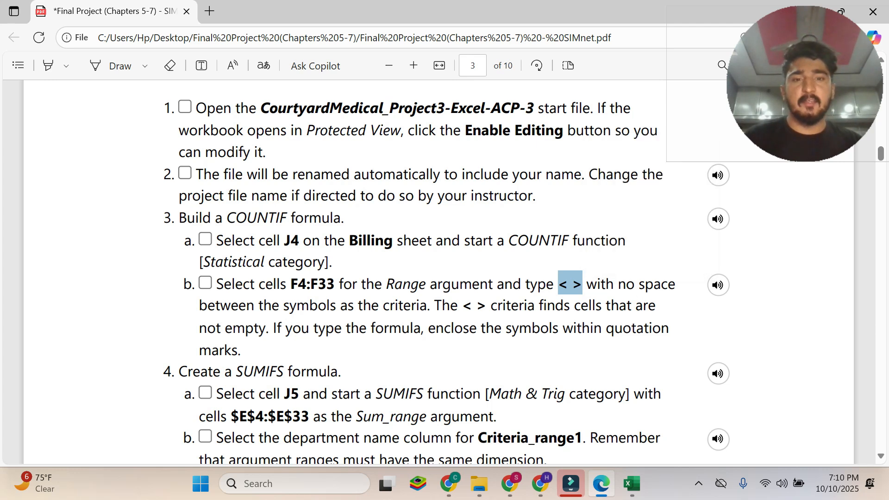
{"action": "left_click_drag", "start_coordinate": [462, 305], "coordinate": [486, 307]}
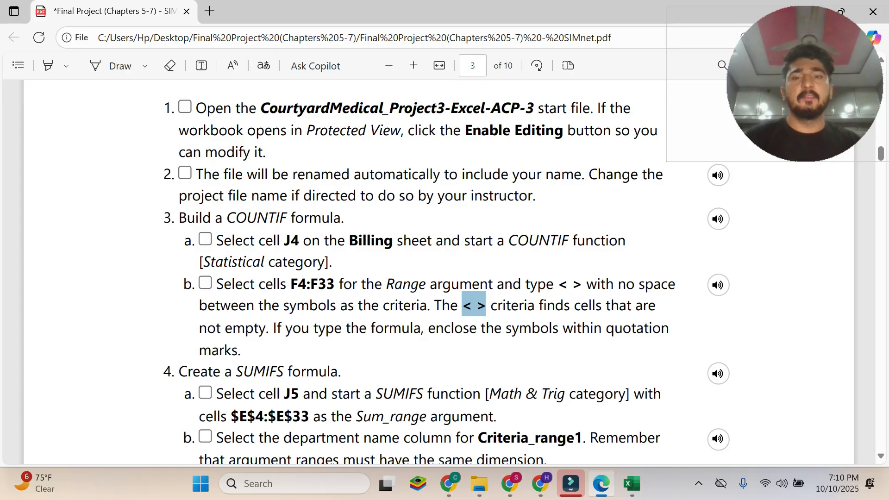
{"action": "left_click", "coordinate": [310, 300]}
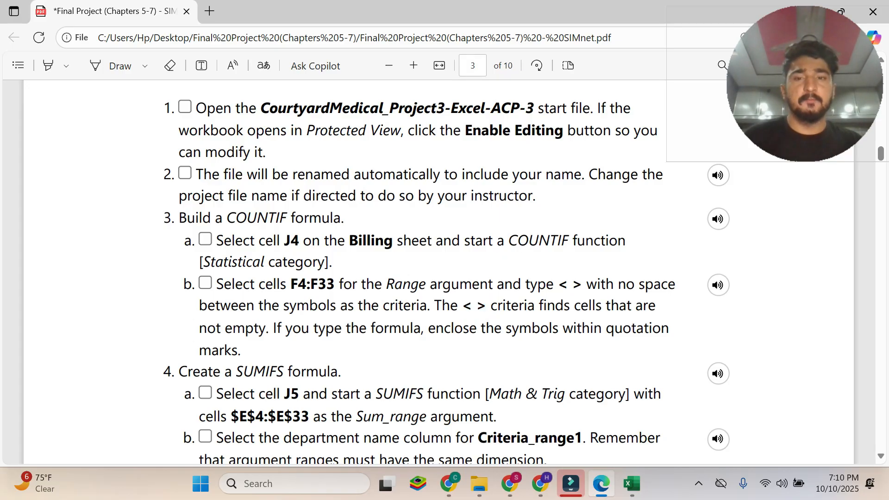
Copy F4:F33 from instruction 3b and enter it as the COUNTIF Range argument in Excel.
{"action": "mouse_move", "coordinate": [283, 284]}
{"action": "left_mouse_down"}
{"action": "mouse_move", "coordinate": [335, 284]}
{"action": "mouse_move", "coordinate": [291, 284]}
{"action": "left_mouse_up"}
{"action": "key", "text": "ctrl+c"}
{"action": "left_click", "coordinate": [335, 284]}
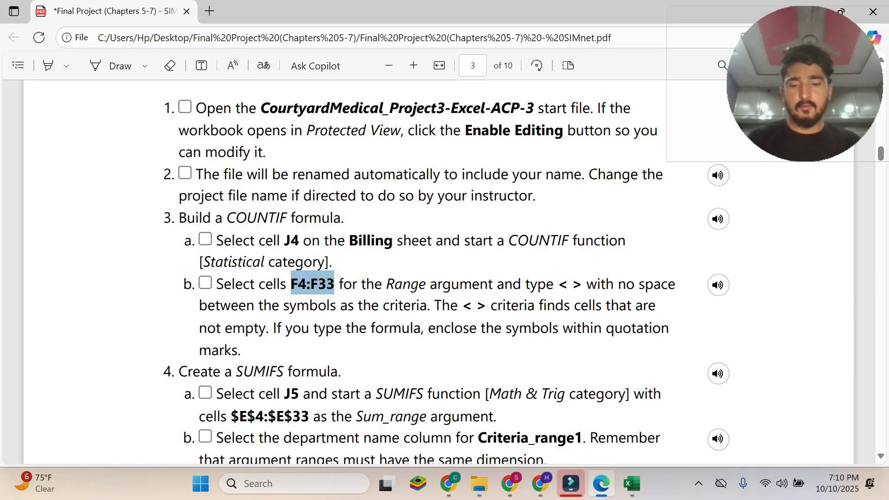
{"action": "left_click", "coordinate": [632, 484]}
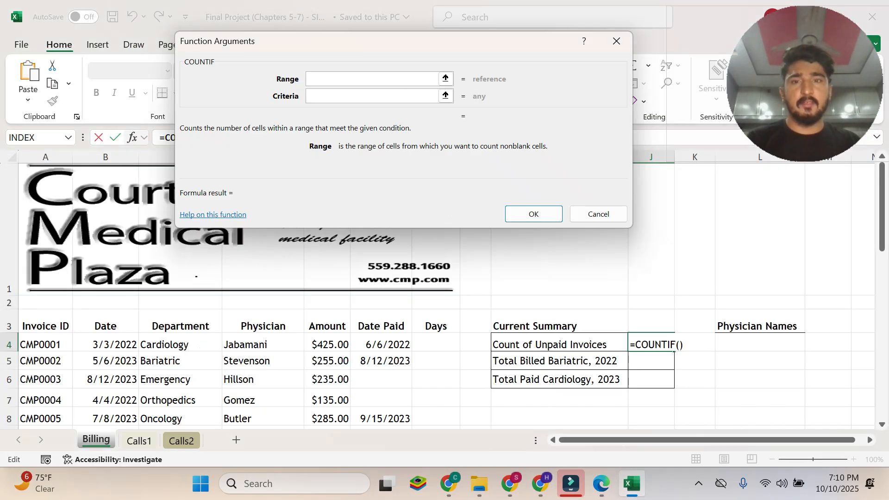
{"action": "key", "text": "ctrl+v"}
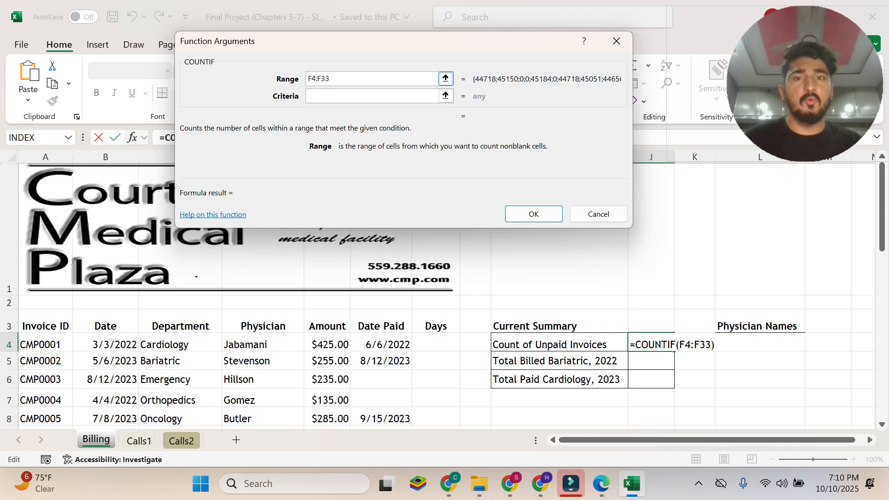
{"action": "left_click_drag", "start_coordinate": [309, 49], "coordinate": [504, 364]}
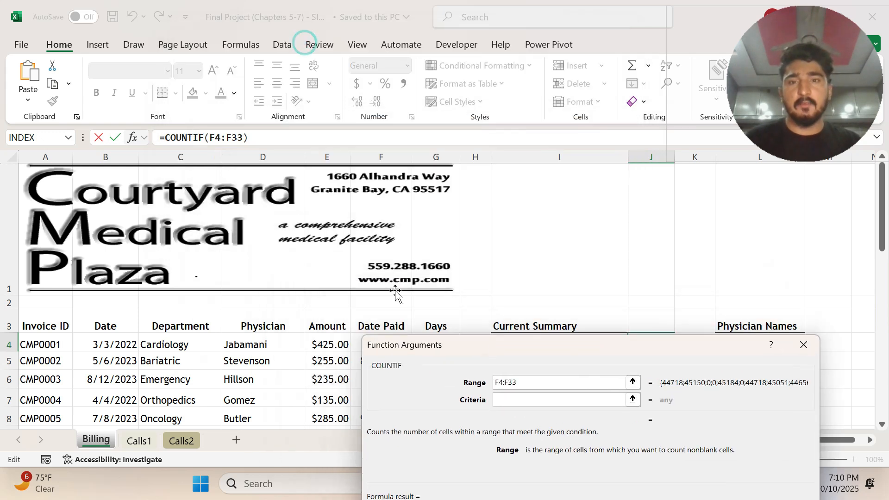
{"action": "left_click_drag", "start_coordinate": [448, 355], "coordinate": [256, 73]}
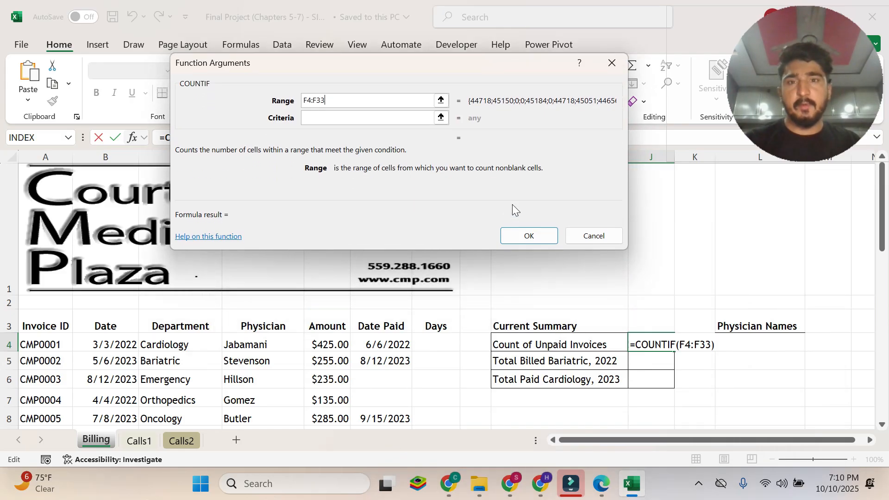
{"action": "key", "text": "Tab"}
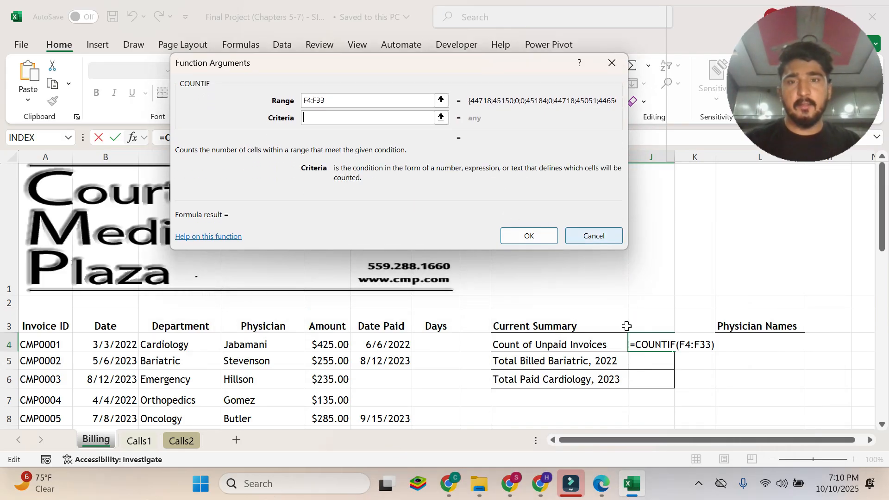
Review the < > criteria symbols in instruction 3b of the Edge PDF.
{"action": "left_click", "coordinate": [610, 483]}
{"action": "left_click", "coordinate": [352, 294]}
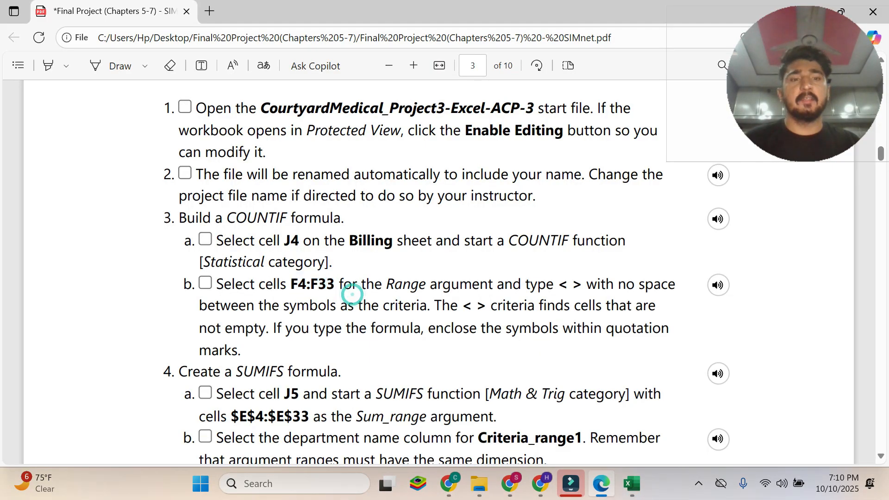
{"action": "left_click_drag", "start_coordinate": [462, 306], "coordinate": [486, 306]}
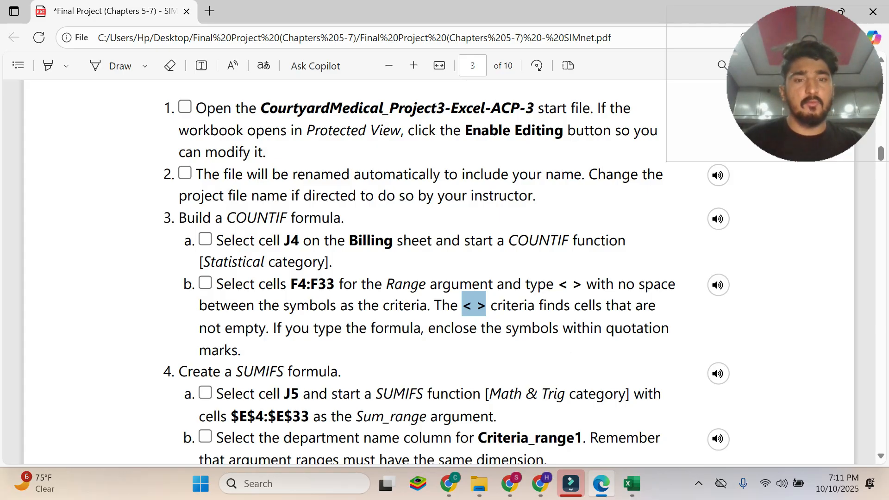
{"action": "left_click_drag", "start_coordinate": [583, 285], "coordinate": [557, 285]}
Enter "<>" with quotation marks as the COUNTIF Criteria argument in Excel and complete the formula in J4.
{"action": "left_click", "coordinate": [633, 484]}
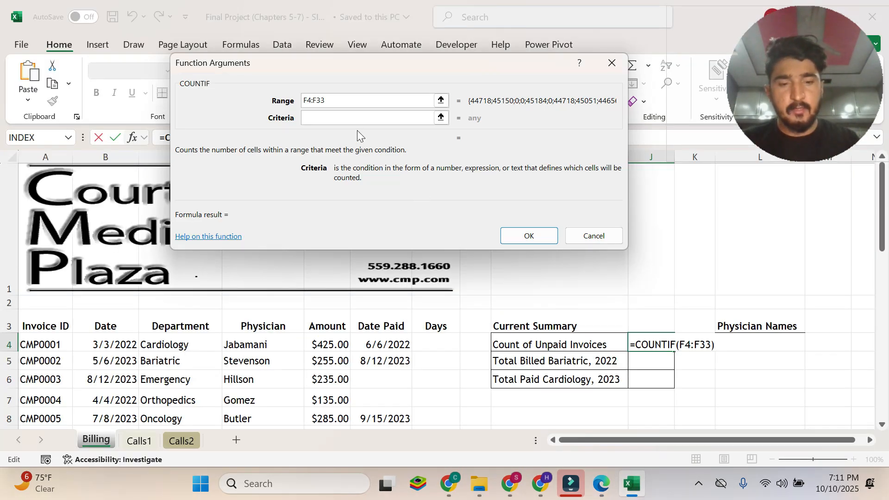
{"action": "type", "text": "\""}
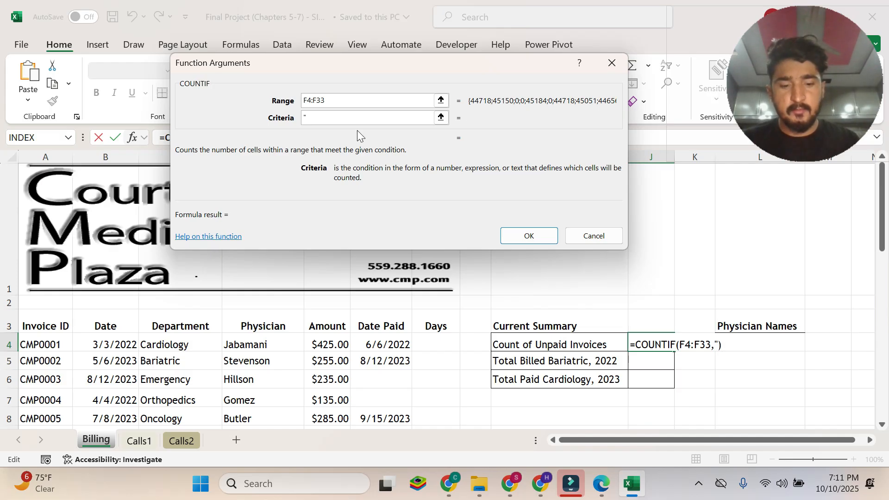
{"action": "type", "text": "<>\""}
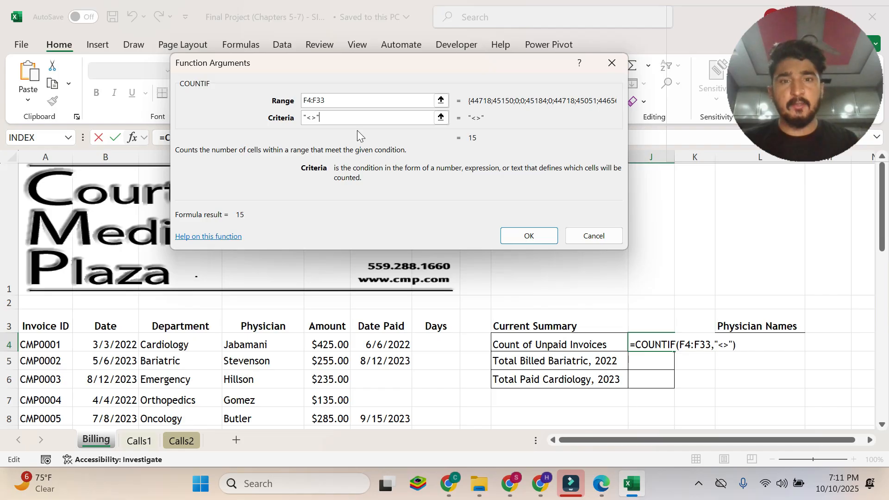
{"action": "left_click", "coordinate": [532, 228]}
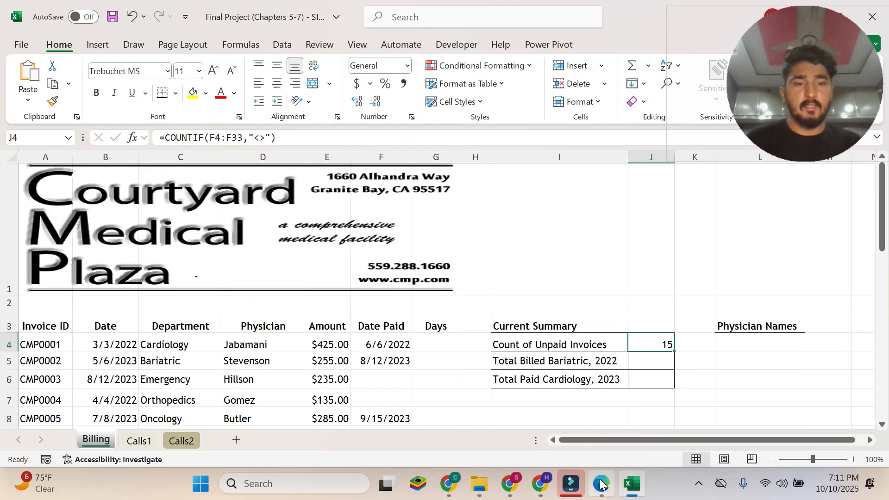
Check the Billing summary against instruction 3b, and read instructions 4 and 4a about the SUMIFS formula in the Edge PDF.
{"action": "left_click", "coordinate": [601, 484]}
{"action": "left_click", "coordinate": [625, 485]}
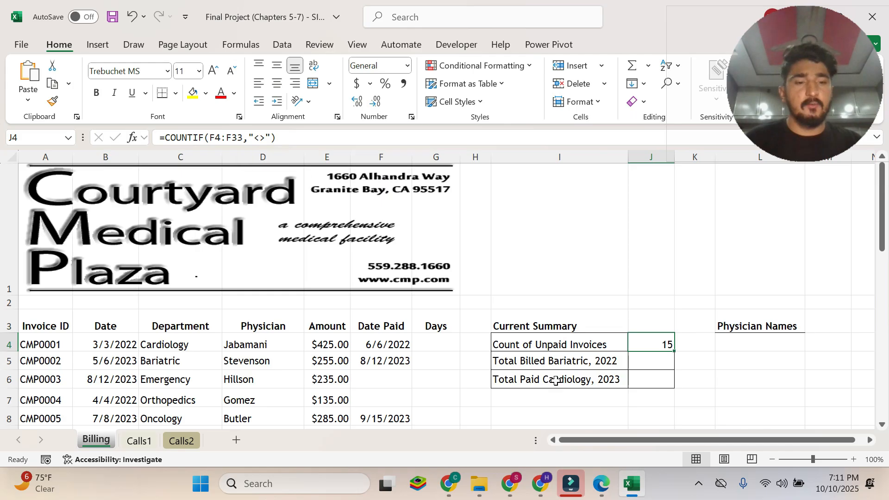
{"action": "left_click", "coordinate": [601, 484]}
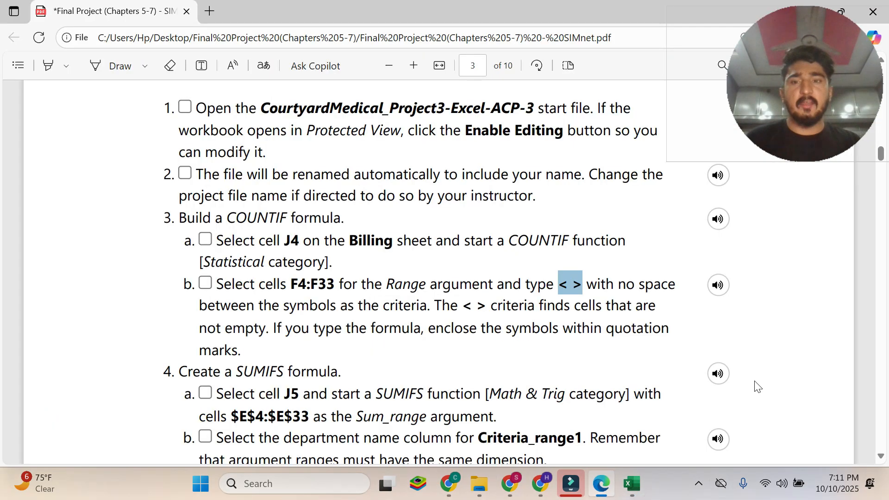
{"action": "scroll", "coordinate": [399, 226], "scroll_direction": "down", "scroll_amount": 3}
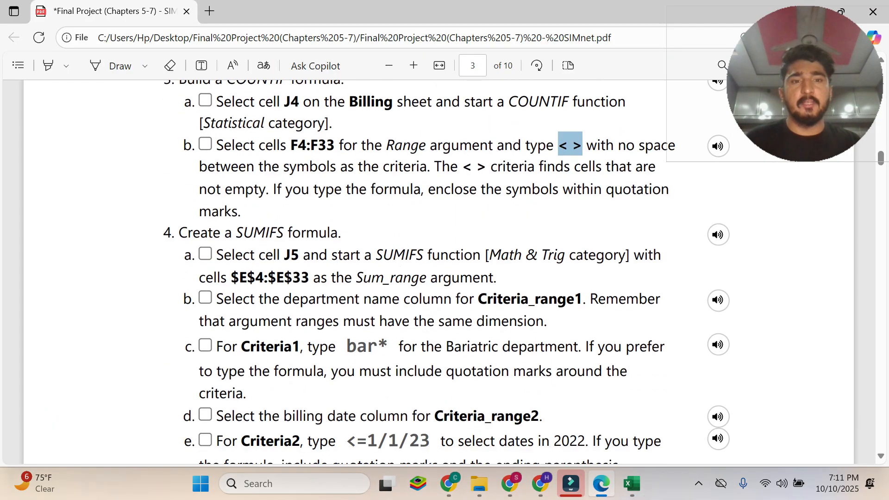
{"action": "left_click", "coordinate": [399, 226]}
{"action": "left_click_drag", "start_coordinate": [179, 232], "coordinate": [341, 234]}
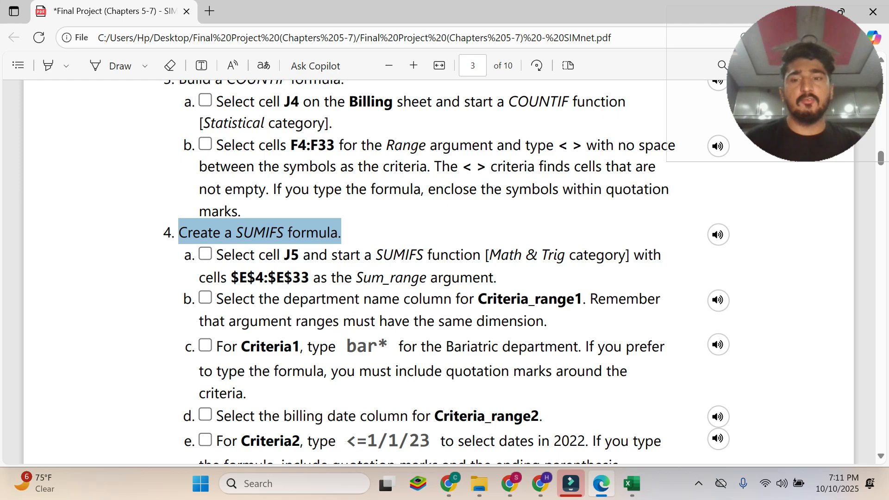
{"action": "scroll", "coordinate": [417, 273], "scroll_direction": "down", "scroll_amount": 5}
{"action": "scroll", "coordinate": [417, 273], "scroll_direction": "up", "scroll_amount": 3}
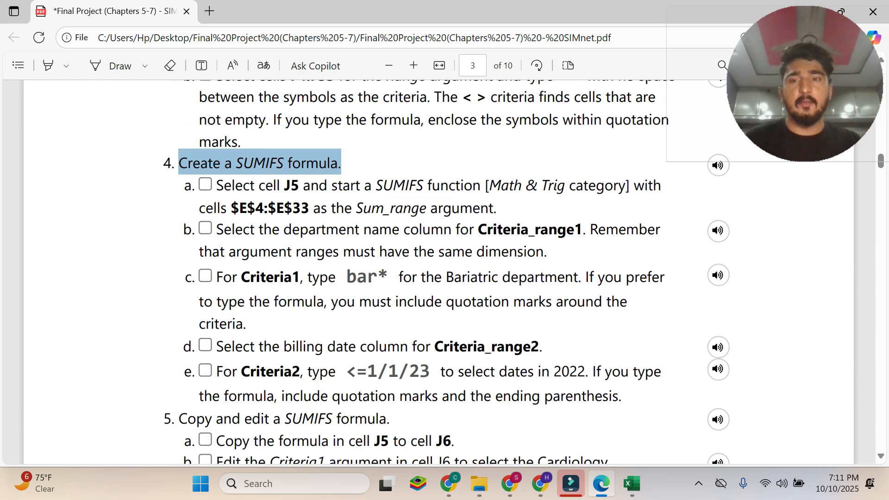
{"action": "left_click_drag", "start_coordinate": [217, 185], "coordinate": [497, 210]}
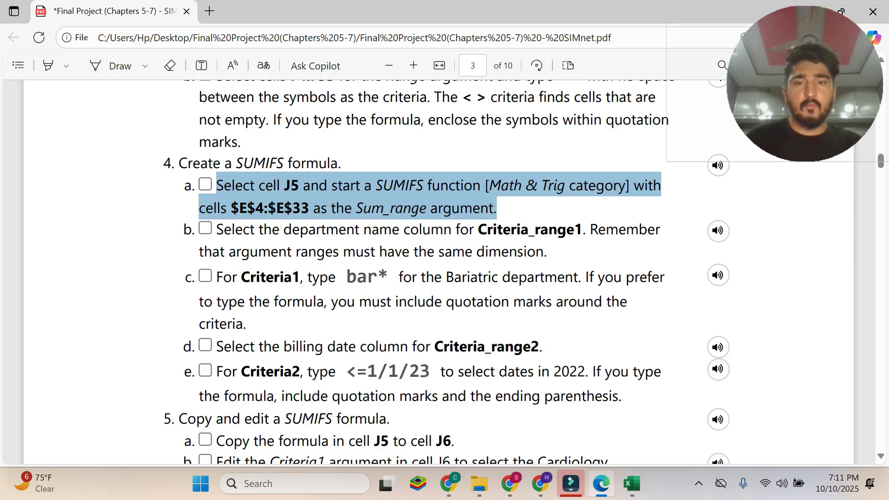
Start a SUMIFS function in cell J5 of the Billing sheet in Excel, open its Function Arguments dialog, and return to the Edge PDF.
{"action": "left_click", "coordinate": [632, 483]}
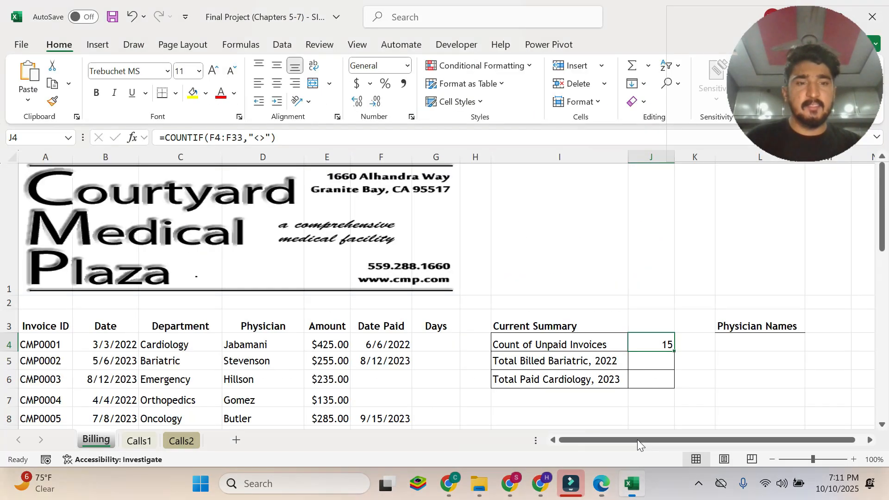
{"action": "left_click", "coordinate": [662, 363]}
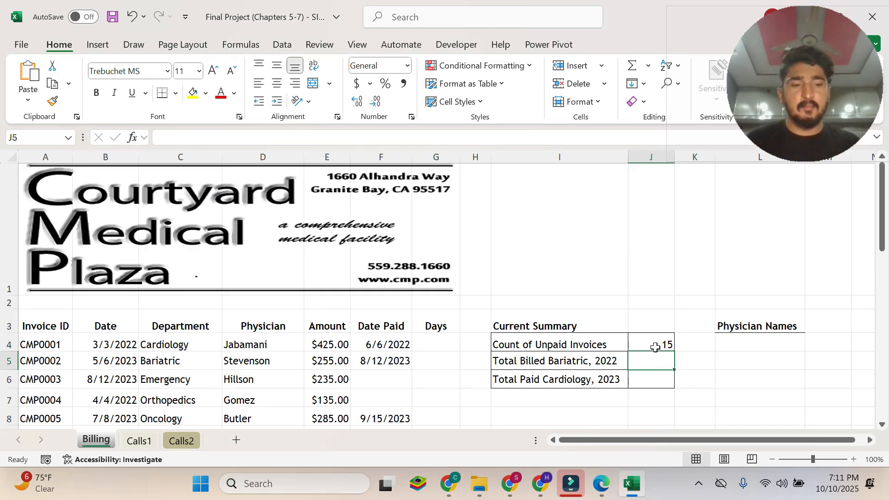
{"action": "type", "text": "=sumi"}
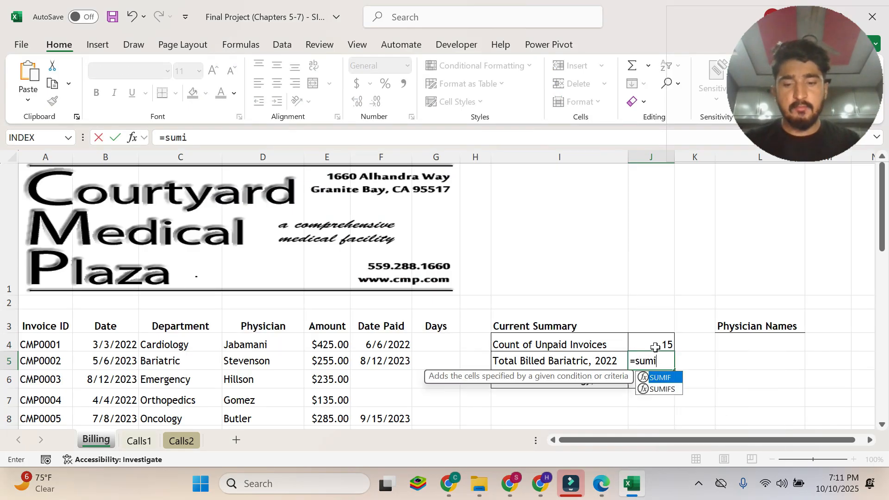
{"action": "double_click", "coordinate": [668, 389]}
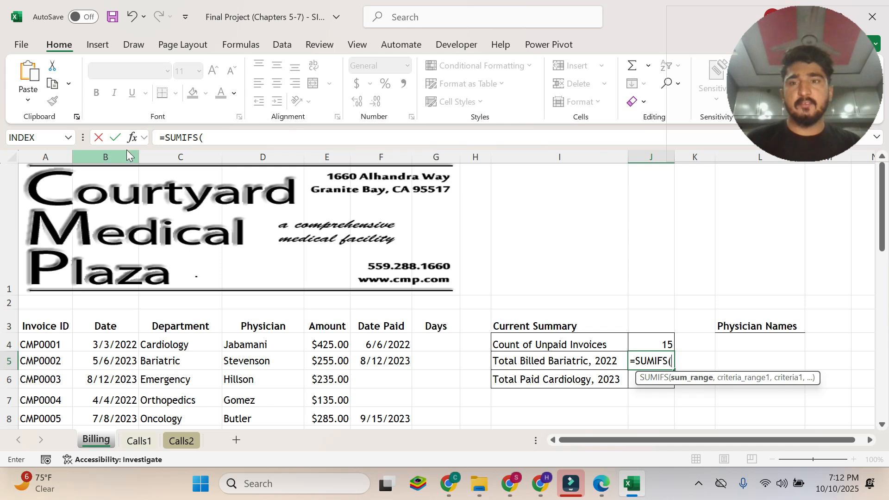
{"action": "left_click", "coordinate": [132, 137]}
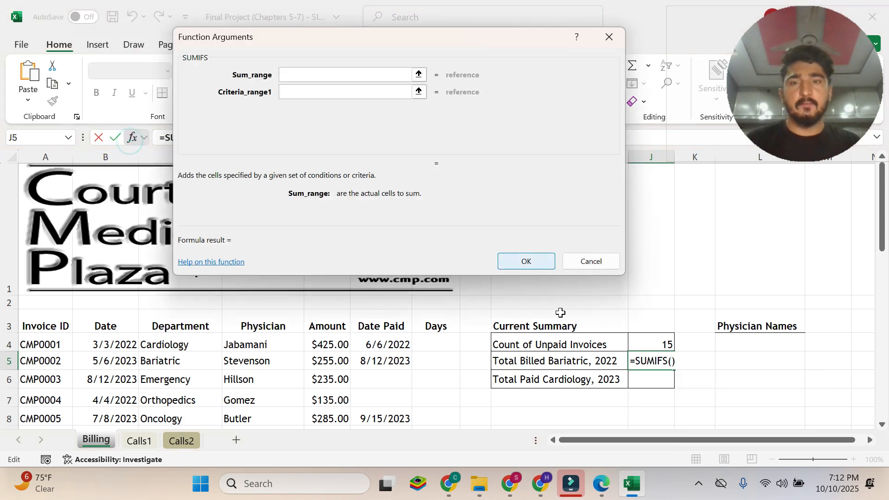
{"action": "left_click", "coordinate": [600, 484]}
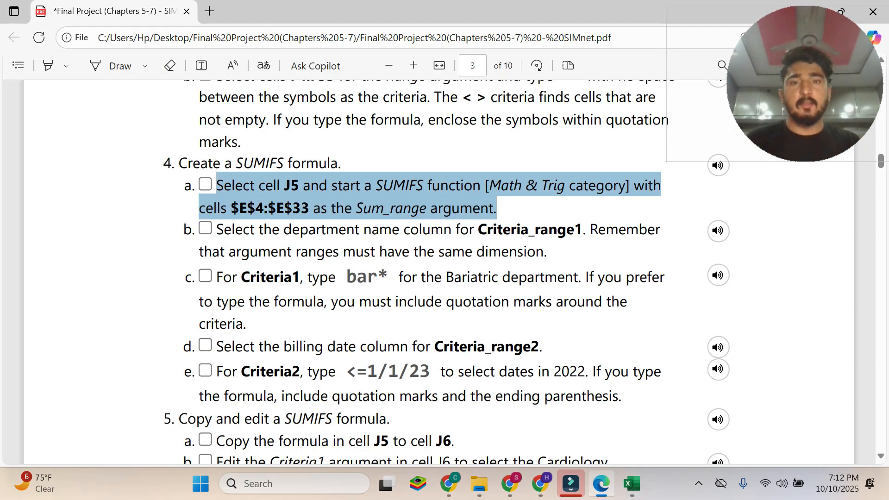
Copy $E$4:$E$33 from instruction 4a in the Edge PDF and enter it as the SUMIFS Sum_range argument in Excel.
{"action": "left_click", "coordinate": [632, 484]}
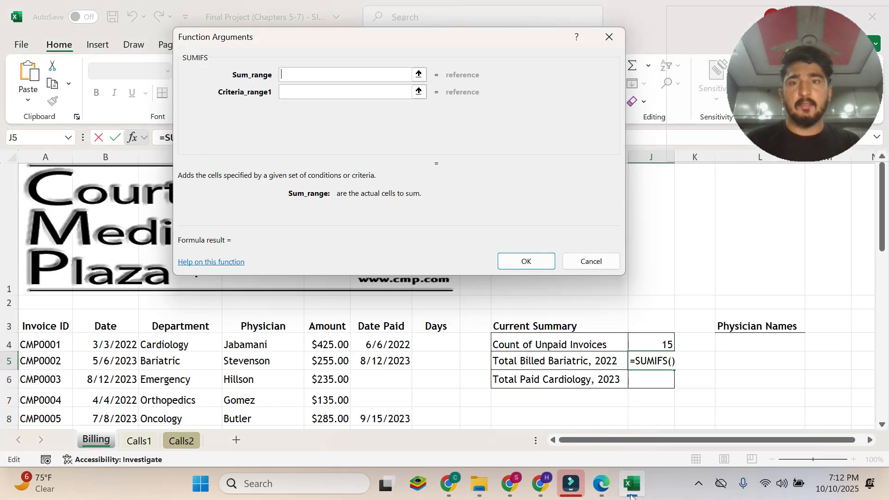
{"action": "left_click", "coordinate": [601, 484]}
{"action": "left_click", "coordinate": [262, 212]}
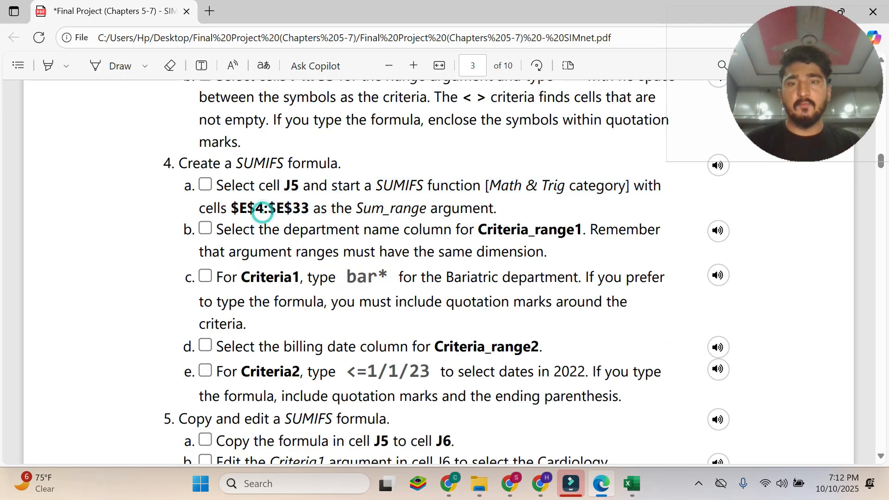
{"action": "left_click_drag", "start_coordinate": [230, 208], "coordinate": [309, 211]}
{"action": "key", "text": "ctrl+c"}
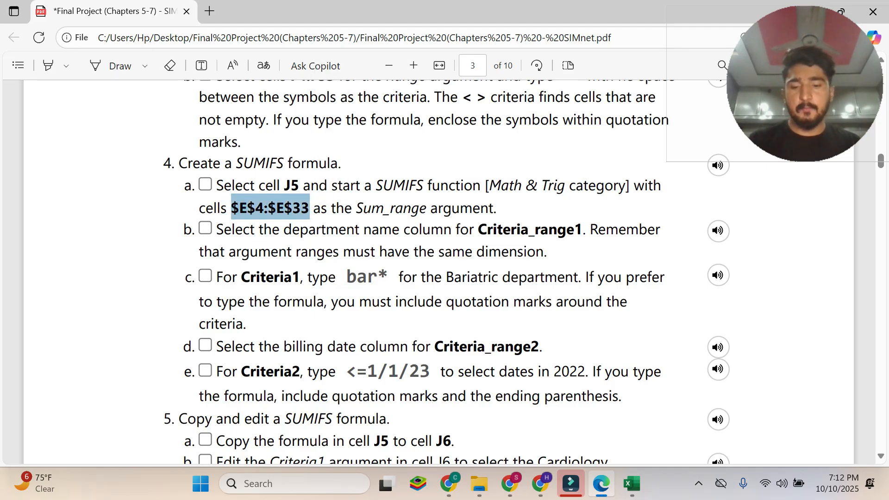
{"action": "left_click", "coordinate": [632, 484]}
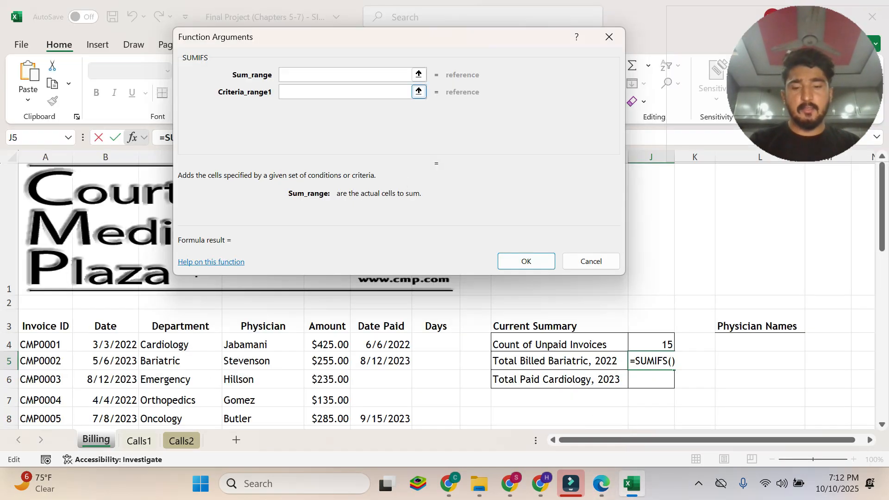
{"action": "key", "text": "ctrl+v"}
{"action": "key", "text": "Tab"}
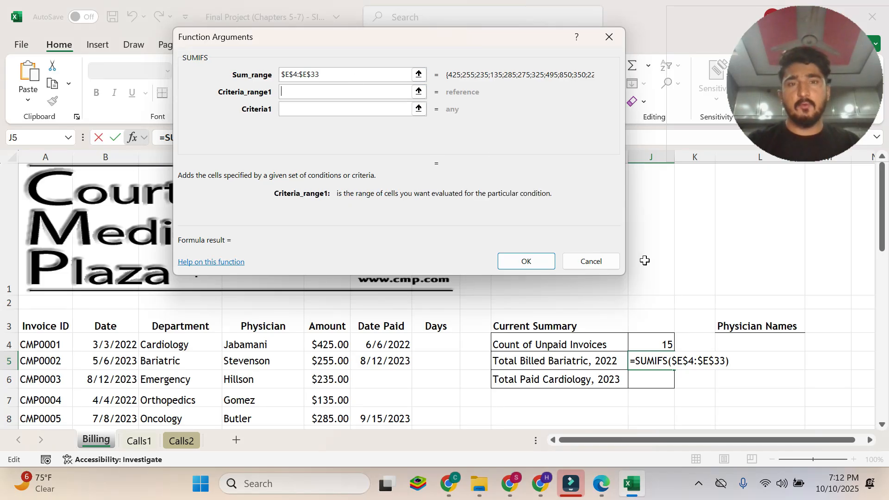
Read instruction 4b about the department name column for Criteria_range1 in the Edge PDF.
{"action": "left_click", "coordinate": [602, 484]}
{"action": "left_click", "coordinate": [301, 209]}
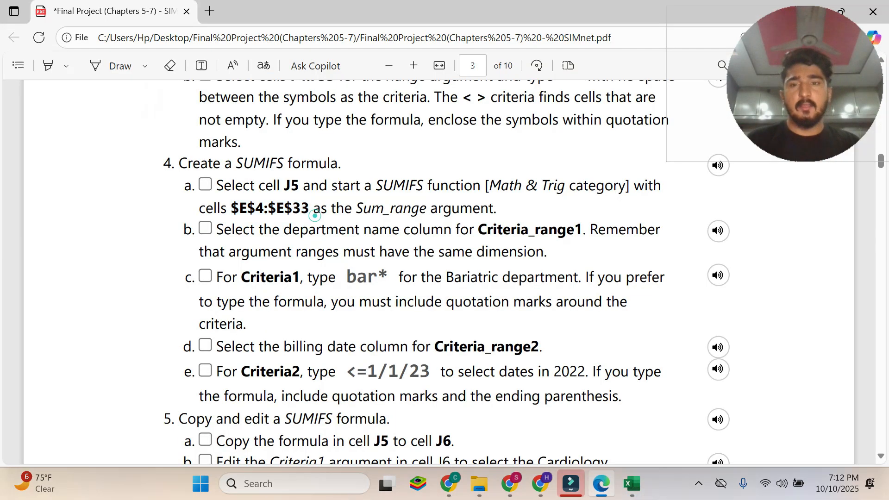
{"action": "left_click_drag", "start_coordinate": [217, 223], "coordinate": [551, 255]}
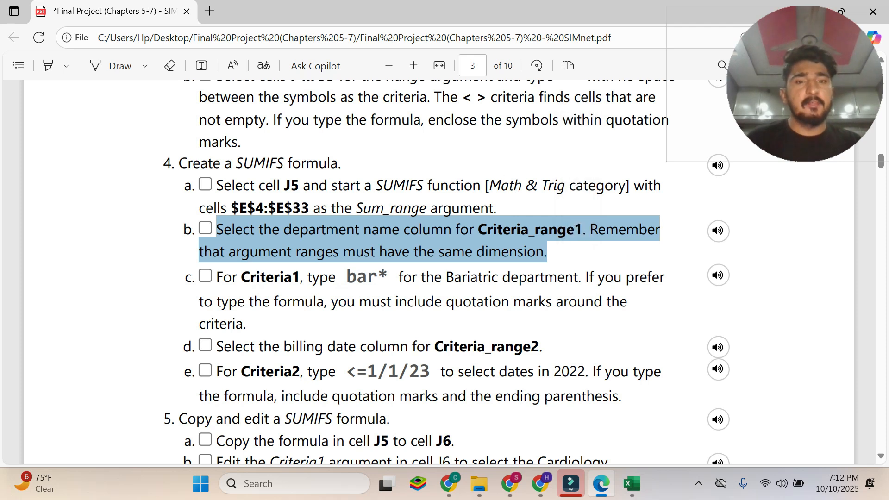
{"action": "left_click_drag", "start_coordinate": [320, 208], "coordinate": [231, 208]}
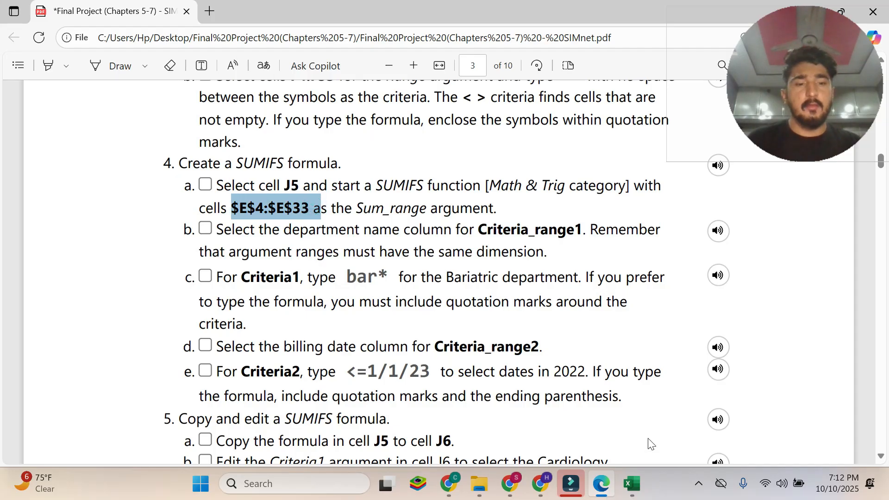
{"action": "mouse_move", "coordinate": [635, 492]}
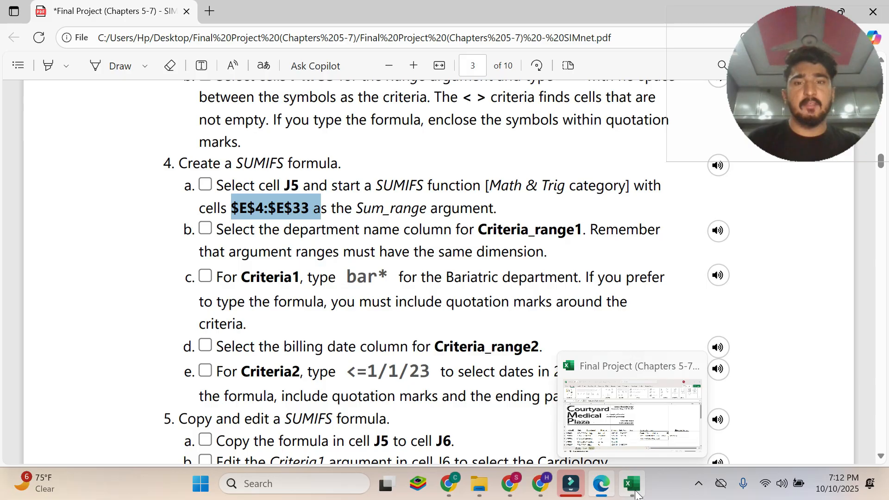
{"action": "left_click_drag", "start_coordinate": [272, 229], "coordinate": [411, 229]}
Set the SUMIFS Criteria_range1 argument in Excel to the Department cells as the absolute range $C$4:$C$33.
{"action": "left_click", "coordinate": [632, 484]}
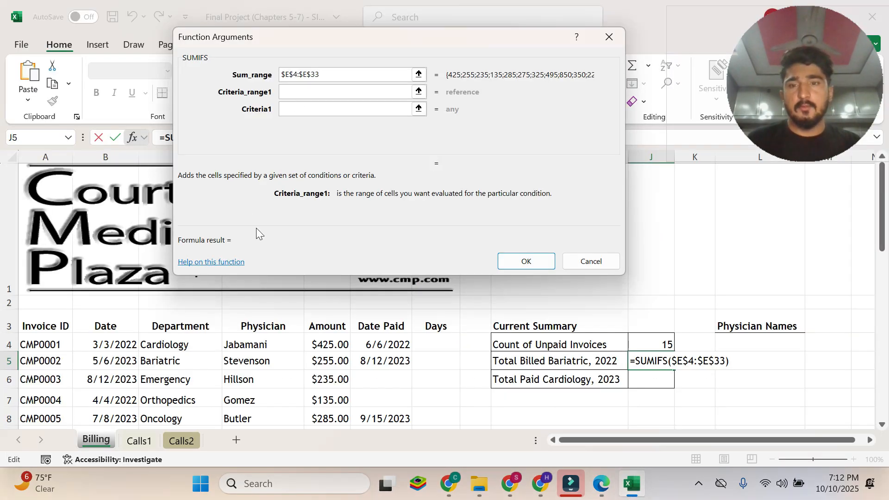
{"action": "left_click_drag", "start_coordinate": [163, 345], "coordinate": [172, 401]}
{"action": "left_click", "coordinate": [277, 91]}
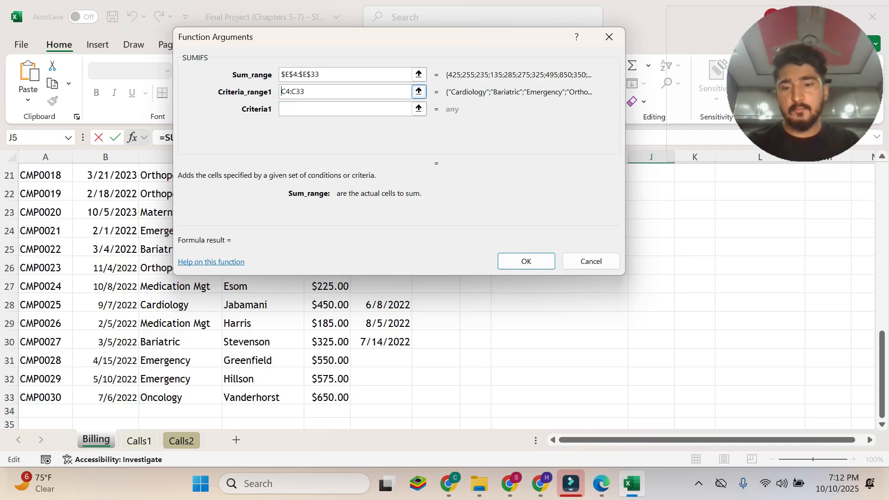
{"action": "type", "text": "$C$"}
{"action": "left_click", "coordinate": [301, 91]}
{"action": "type", "text": "$"}
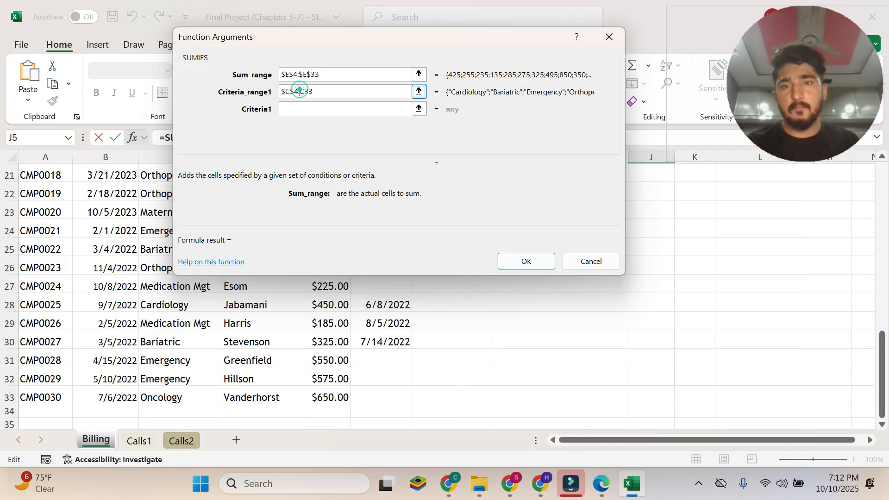
{"action": "left_click", "coordinate": [309, 92]}
{"action": "type", "text": "$C$"}
{"action": "key", "text": "Tab"}
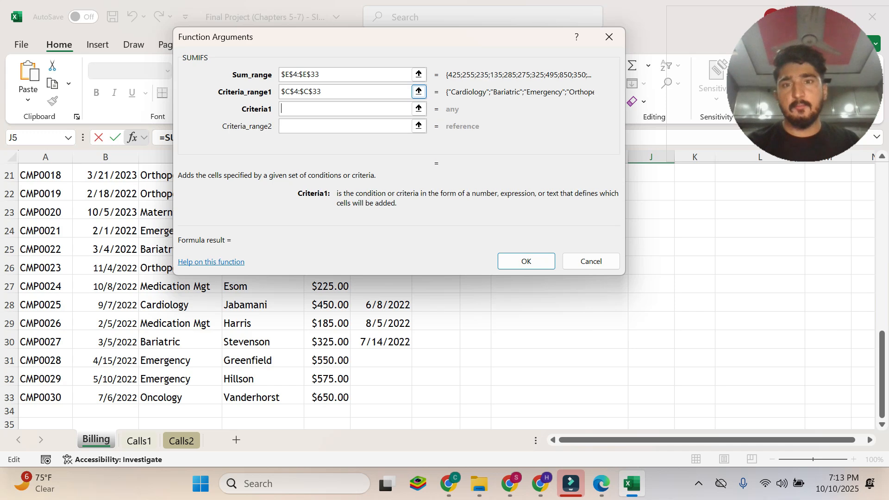
Copy bar* from instruction 4c in the Edge PDF and enter it as the SUMIFS Criteria1 argument in Excel.
{"action": "left_click", "coordinate": [602, 484]}
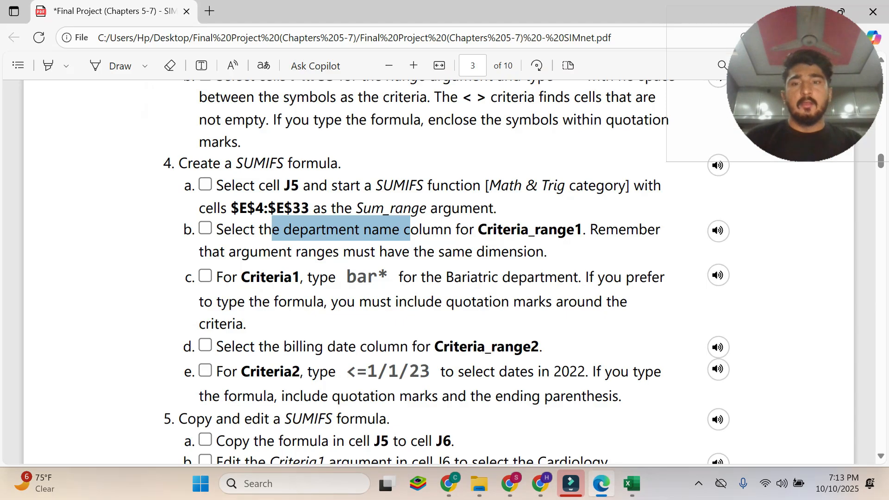
{"action": "left_click", "coordinate": [284, 274]}
{"action": "left_click_drag", "start_coordinate": [215, 277], "coordinate": [245, 322]}
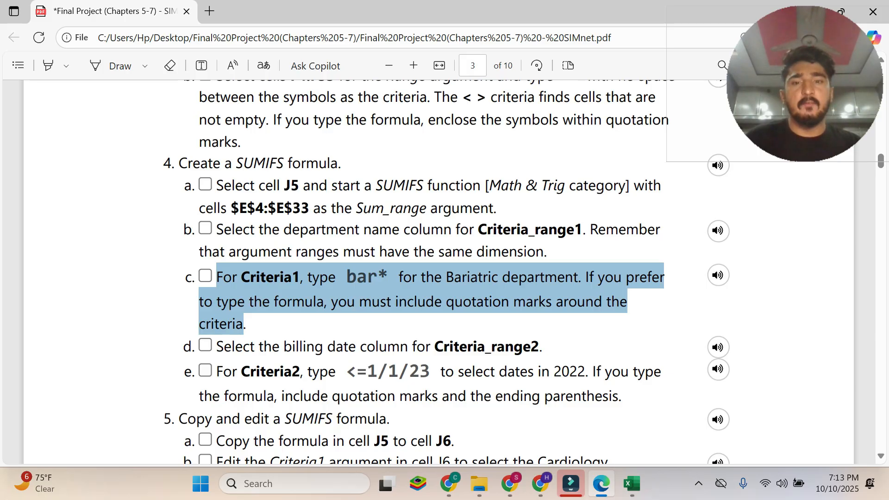
{"action": "left_click", "coordinate": [359, 272]}
{"action": "left_click_drag", "start_coordinate": [344, 278], "coordinate": [385, 281]}
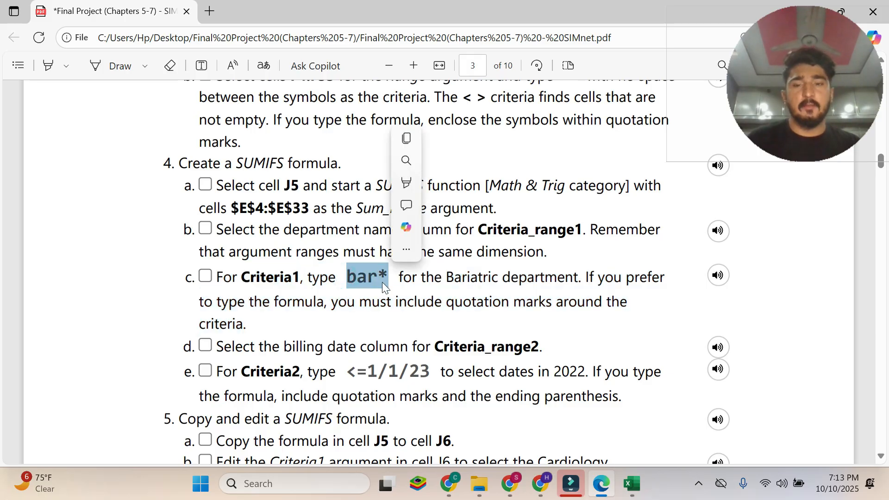
{"action": "key", "text": "ctrl+c"}
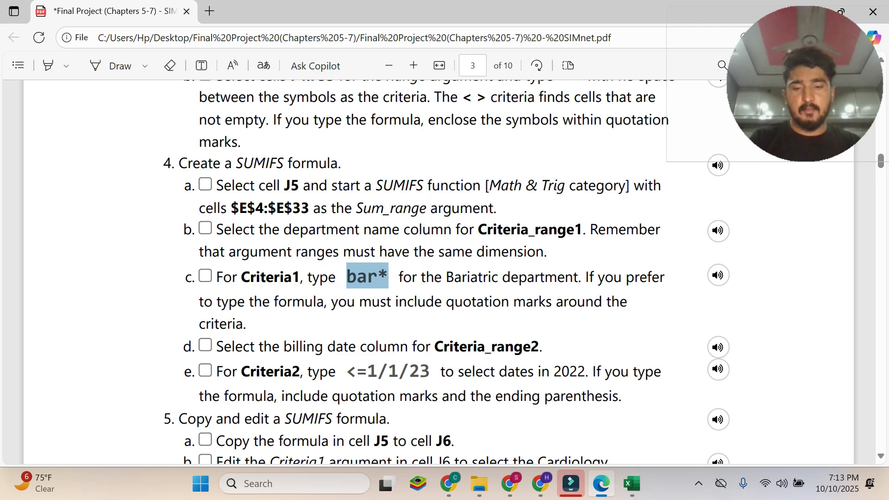
{"action": "left_click", "coordinate": [632, 484]}
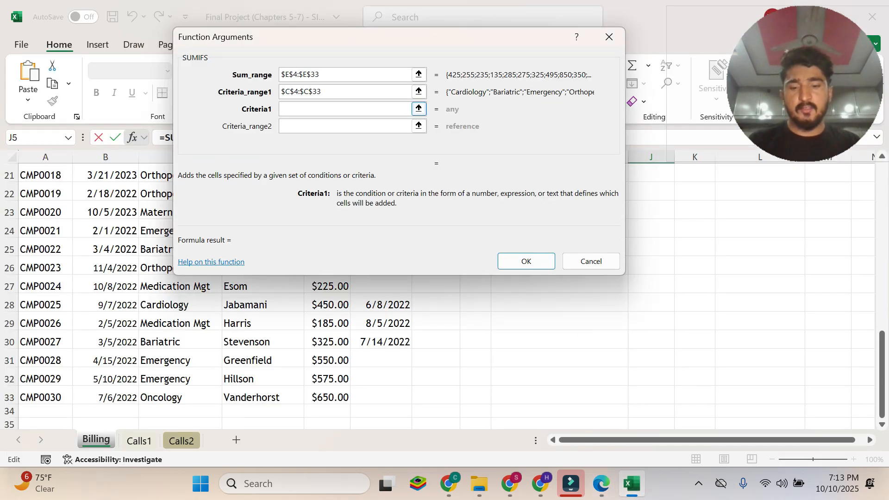
{"action": "key", "text": "ctrl+v"}
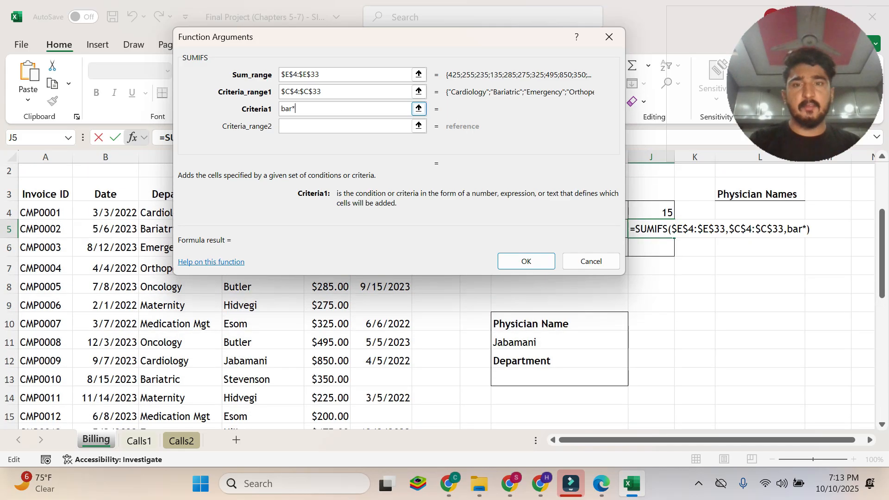
{"action": "left_click", "coordinate": [308, 132]}
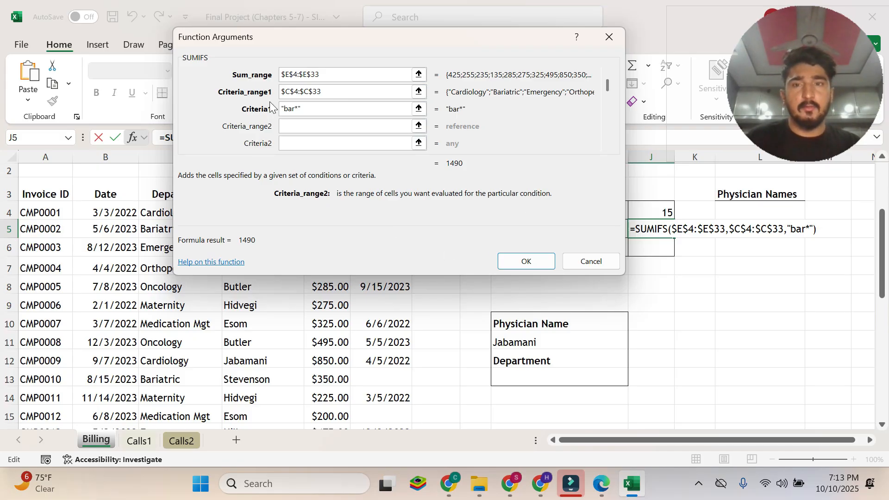
Read instruction 4d in the Edge PDF, and set the SUMIFS Criteria_range2 argument in Excel to the absolute range $F$4:$F$33.
{"action": "left_click", "coordinate": [600, 484]}
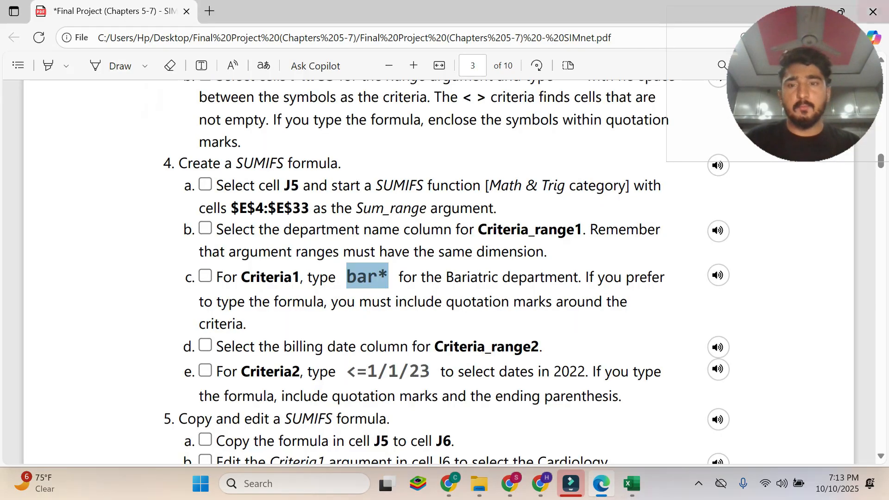
{"action": "left_click_drag", "start_coordinate": [216, 346], "coordinate": [539, 346]}
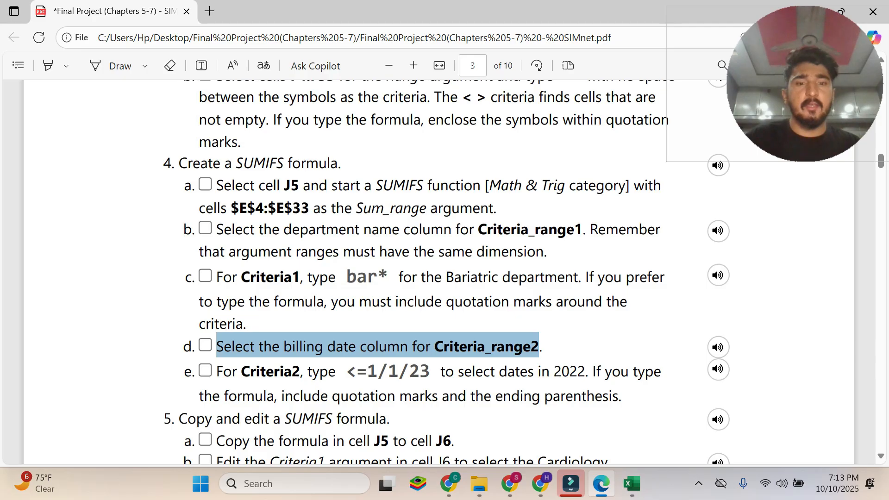
{"action": "mouse_move", "coordinate": [634, 495]}
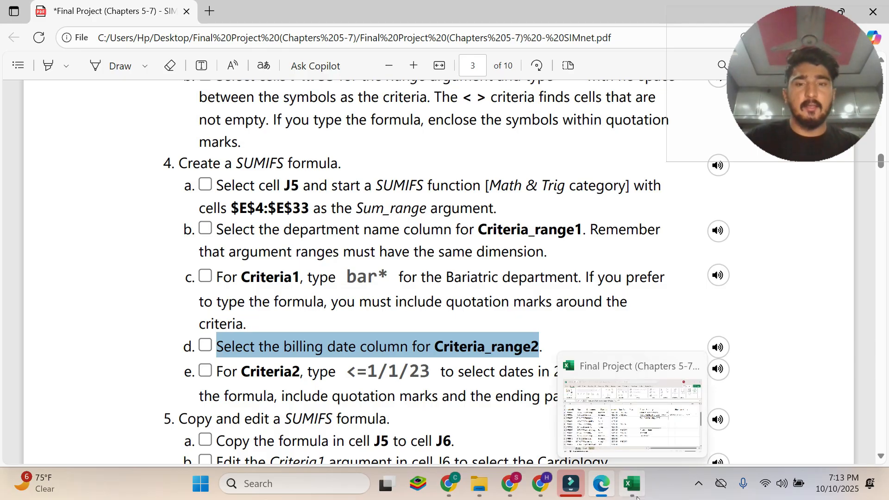
{"action": "left_click", "coordinate": [639, 496]}
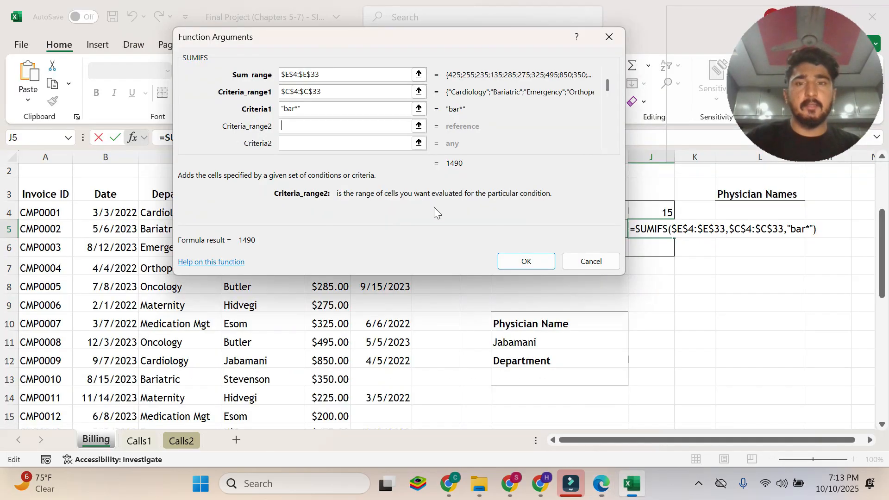
{"action": "left_click_drag", "start_coordinate": [283, 54], "coordinate": [619, 200]}
{"action": "left_click_drag", "start_coordinate": [378, 218], "coordinate": [381, 397]}
{"action": "left_click_drag", "start_coordinate": [682, 187], "coordinate": [315, 75]}
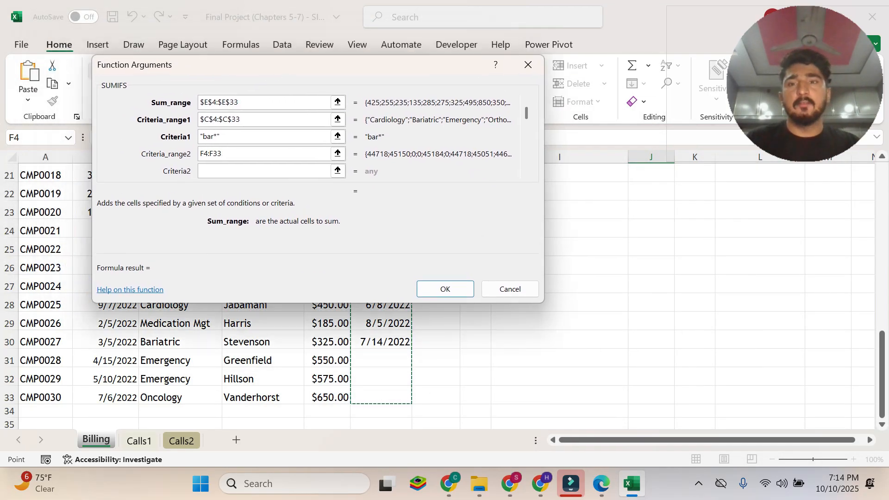
{"action": "left_click", "coordinate": [200, 153]}
{"action": "type", "text": "$F$4:"}
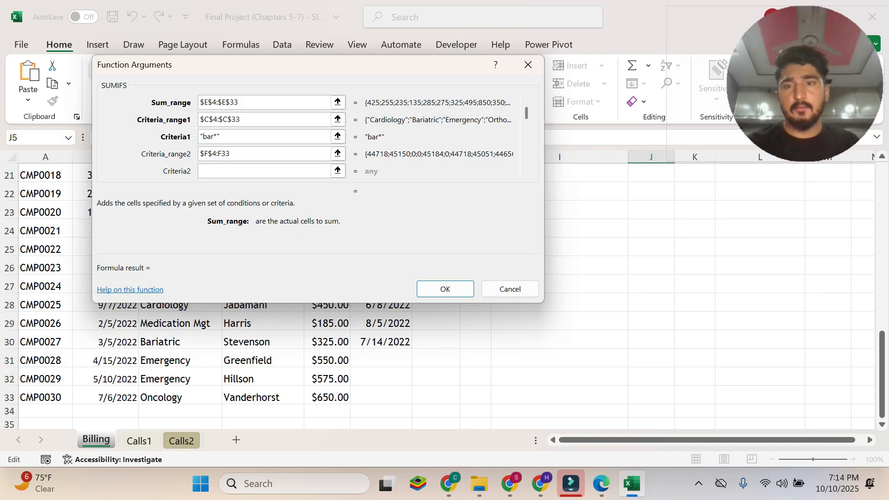
{"action": "type", "text": "$F$"}
{"action": "key", "text": "Tab"}
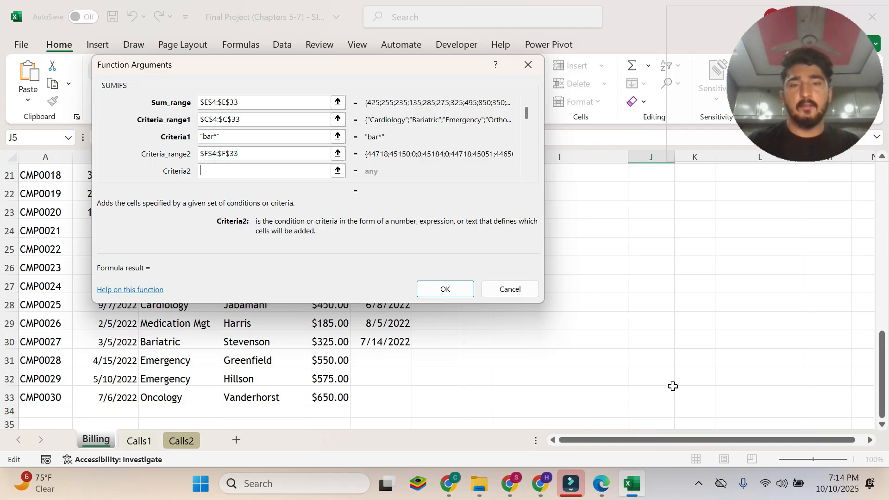
Copy <=1/1/23 from instruction 4e in the Edge PDF, enter it as Criteria2 in Excel, and complete the SUMIFS formula in J5.
{"action": "key", "text": "alt+Tab"}
{"action": "scroll", "coordinate": [407, 322], "scroll_direction": "down", "scroll_amount": 2}
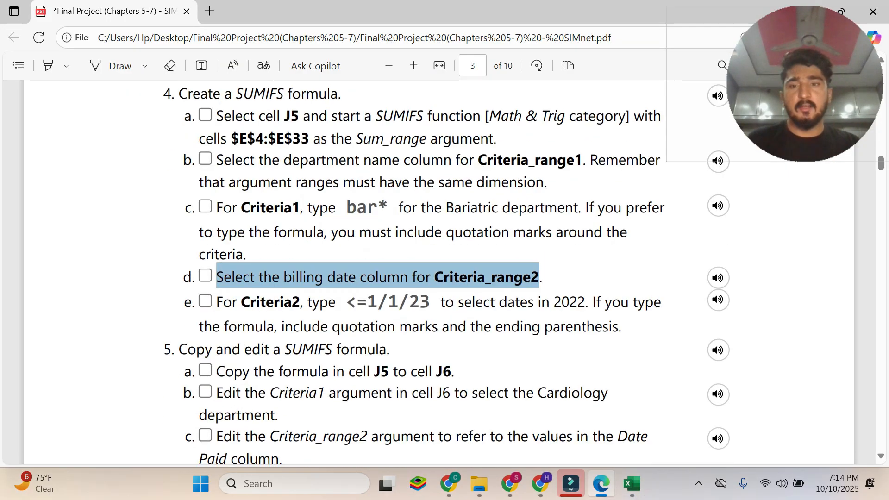
{"action": "left_click_drag", "start_coordinate": [216, 302], "coordinate": [623, 327]}
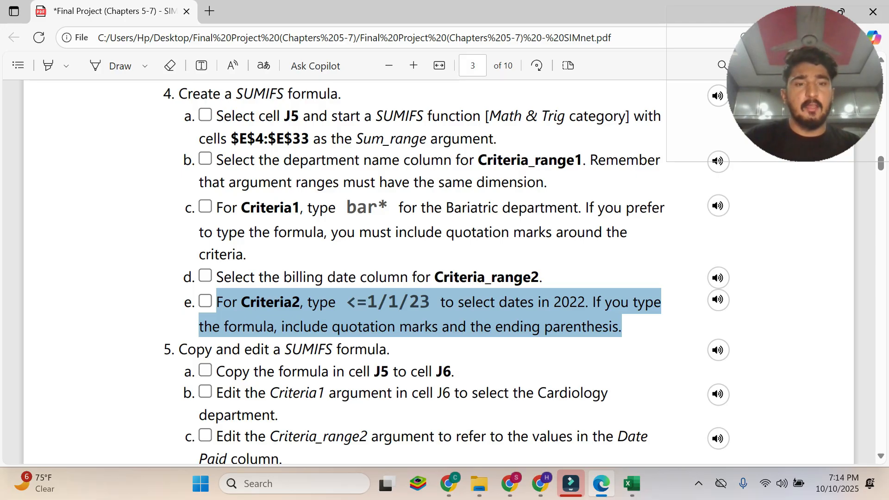
{"action": "left_click", "coordinate": [621, 327]}
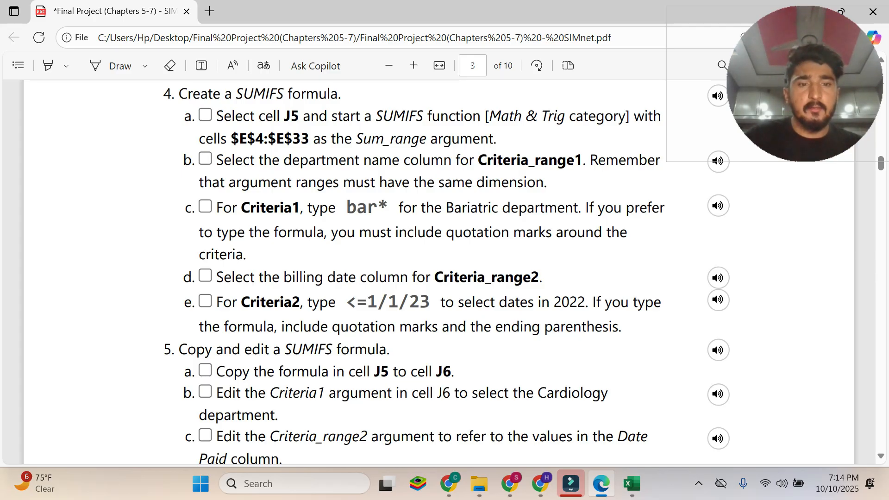
{"action": "left_click", "coordinate": [355, 305]}
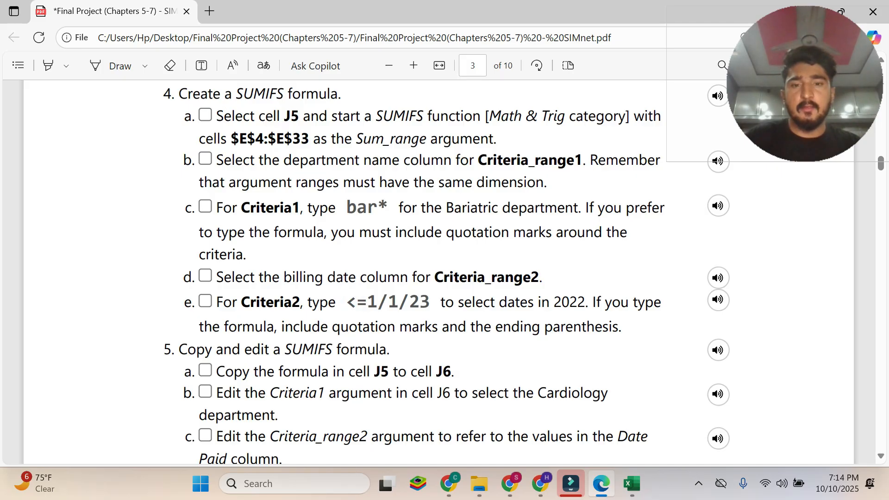
{"action": "left_click_drag", "start_coordinate": [345, 302], "coordinate": [430, 308]}
{"action": "key", "text": "ctrl+c"}
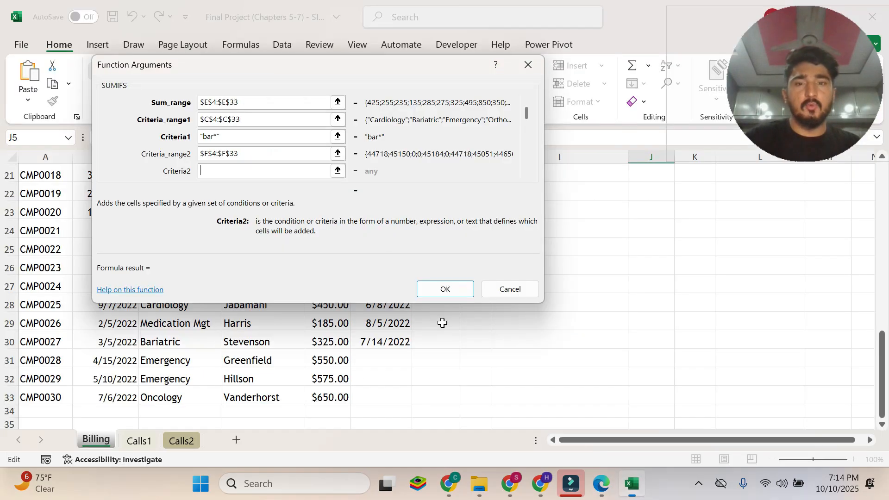
{"action": "left_click", "coordinate": [632, 484]}
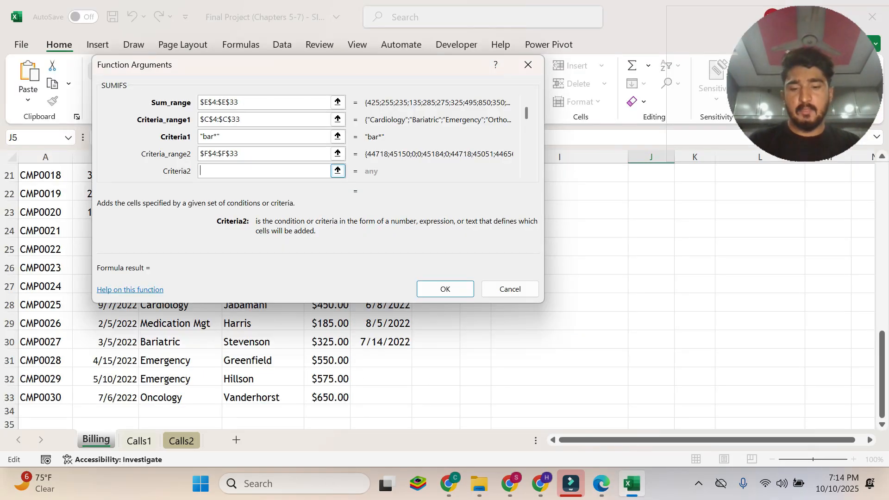
{"action": "key", "text": "ctrl+v"}
{"action": "left_click", "coordinate": [255, 154]}
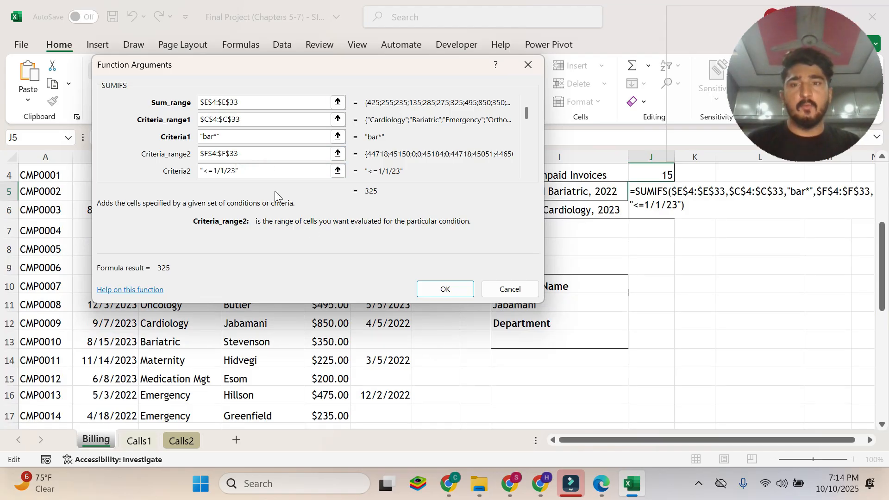
{"action": "left_click", "coordinate": [453, 287]}
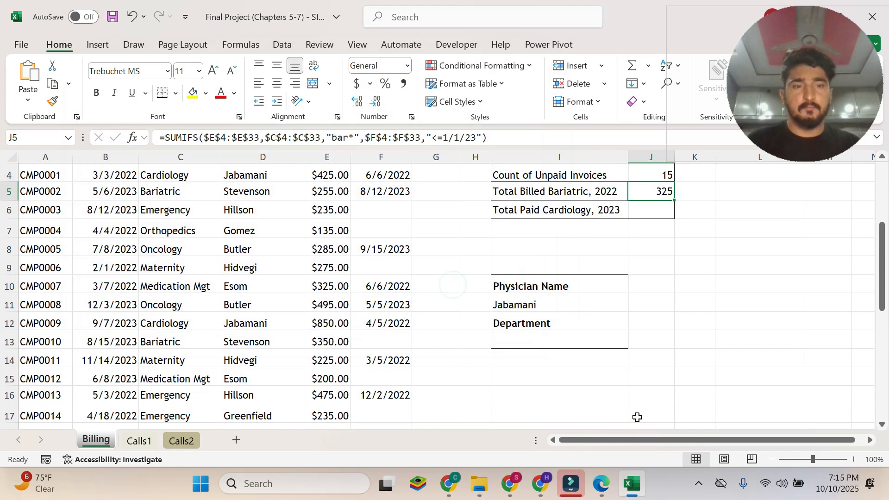
Review the SUMIFS formula in J5 against the Bariatric rows, comparing their billing dates, amounts and paid dates.
{"action": "left_click", "coordinate": [541, 194]}
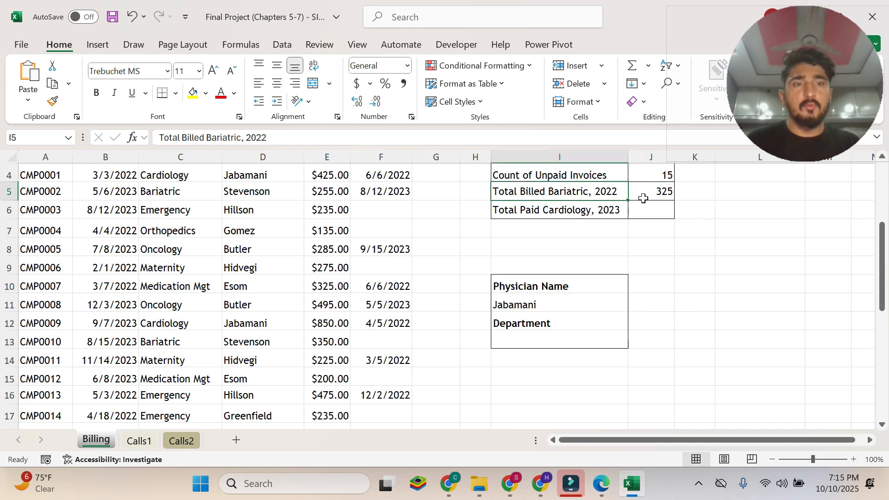
{"action": "scroll", "coordinate": [648, 215], "scroll_direction": "up", "scroll_amount": 1}
{"action": "scroll", "coordinate": [663, 236], "scroll_direction": "up", "scroll_amount": 2}
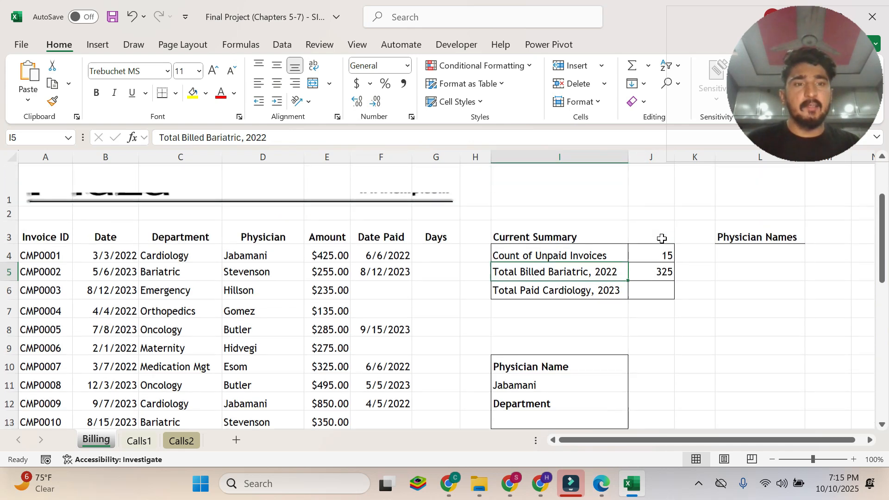
{"action": "left_click", "coordinate": [660, 277]}
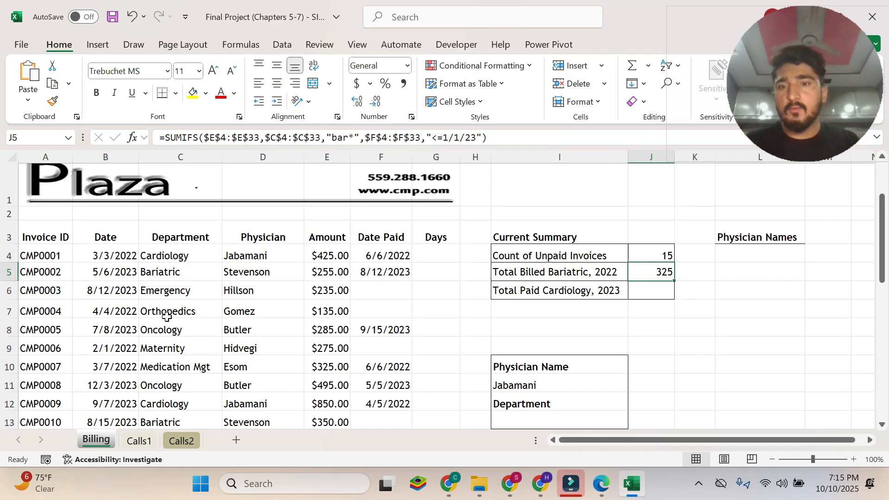
{"action": "scroll", "coordinate": [168, 315], "scroll_direction": "down", "scroll_amount": 1}
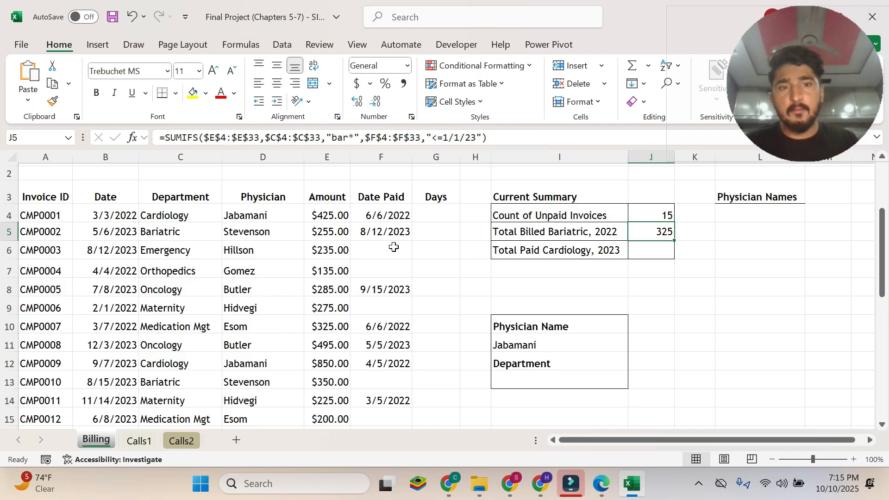
{"action": "left_click", "coordinate": [160, 232]}
{"action": "scroll", "coordinate": [198, 319], "scroll_direction": "down", "scroll_amount": 1}
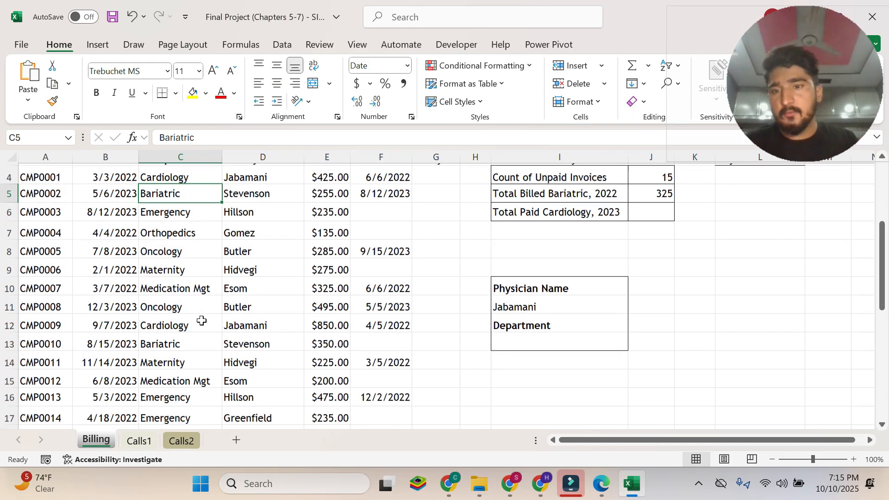
{"action": "left_click", "coordinate": [175, 342]}
{"action": "scroll", "coordinate": [175, 345], "scroll_direction": "down", "scroll_amount": 2}
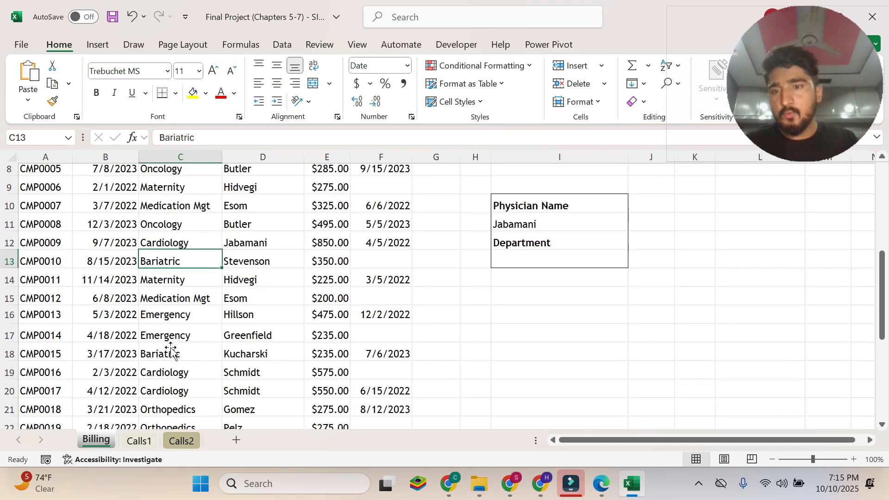
{"action": "scroll", "coordinate": [154, 343], "scroll_direction": "down", "scroll_amount": 1}
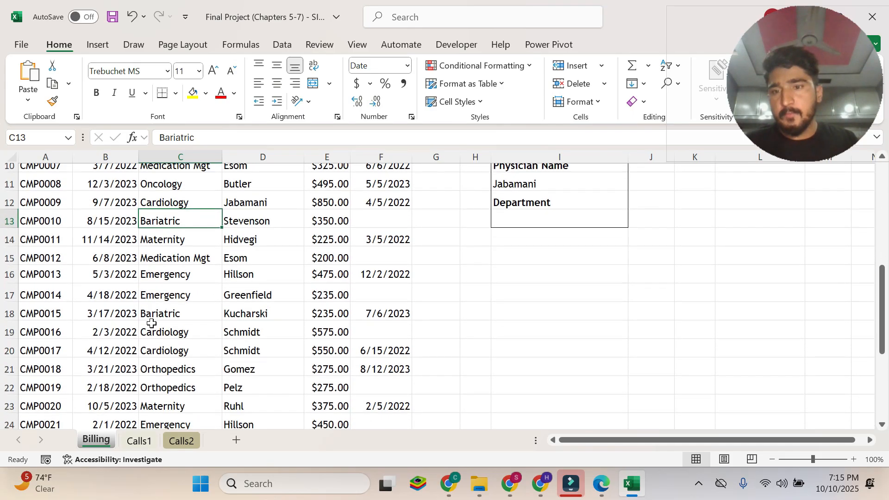
{"action": "scroll", "coordinate": [145, 319], "scroll_direction": "down", "scroll_amount": 2}
{"action": "scroll", "coordinate": [141, 320], "scroll_direction": "down", "scroll_amount": 2}
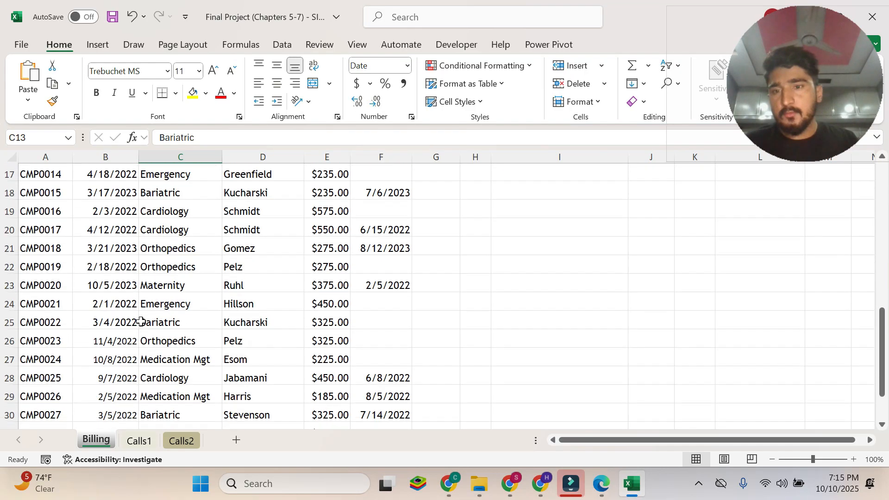
{"action": "left_click_drag", "start_coordinate": [162, 287], "coordinate": [332, 285]}
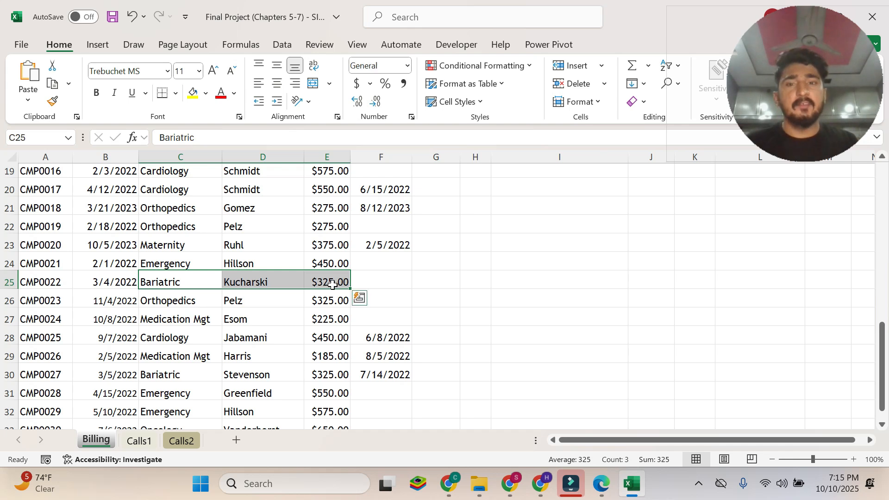
{"action": "scroll", "coordinate": [332, 284], "scroll_direction": "up", "scroll_amount": 2}
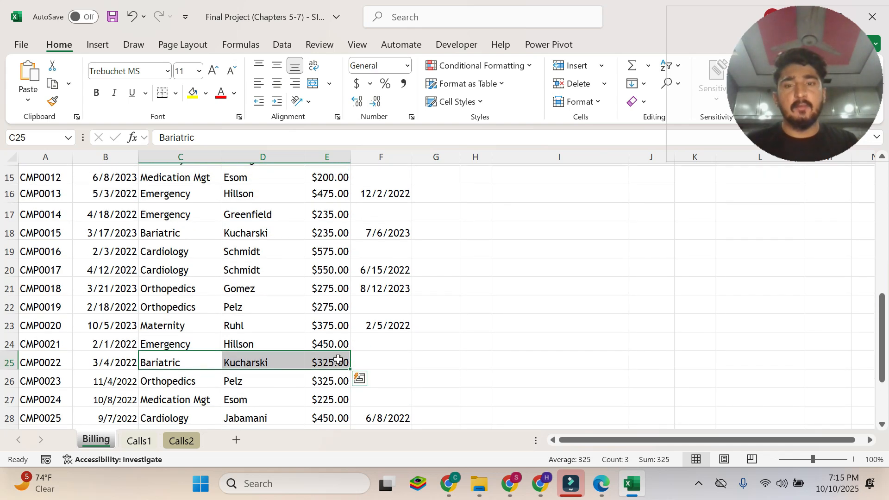
{"action": "left_click", "coordinate": [329, 360]}
{"action": "scroll", "coordinate": [334, 361], "scroll_direction": "up", "scroll_amount": 5}
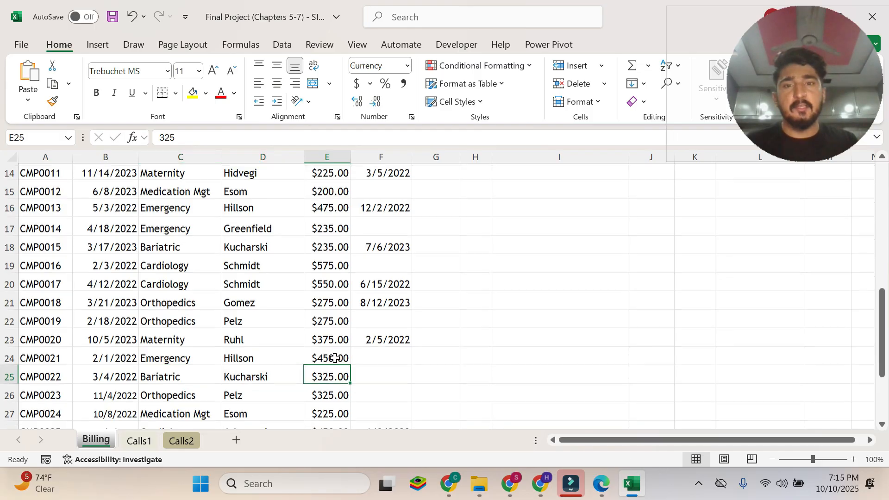
{"action": "scroll", "coordinate": [339, 365], "scroll_direction": "down", "scroll_amount": 4}
{"action": "scroll", "coordinate": [340, 364], "scroll_direction": "down", "scroll_amount": 2}
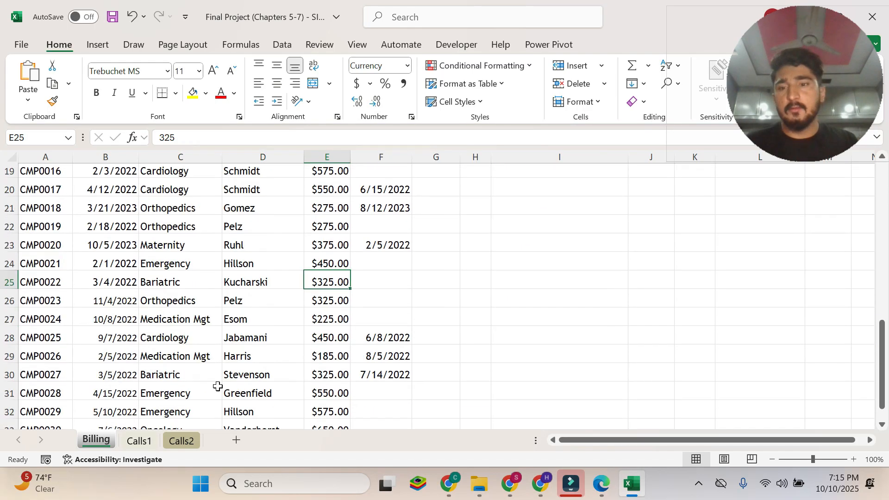
{"action": "scroll", "coordinate": [366, 327], "scroll_direction": "up", "scroll_amount": 6}
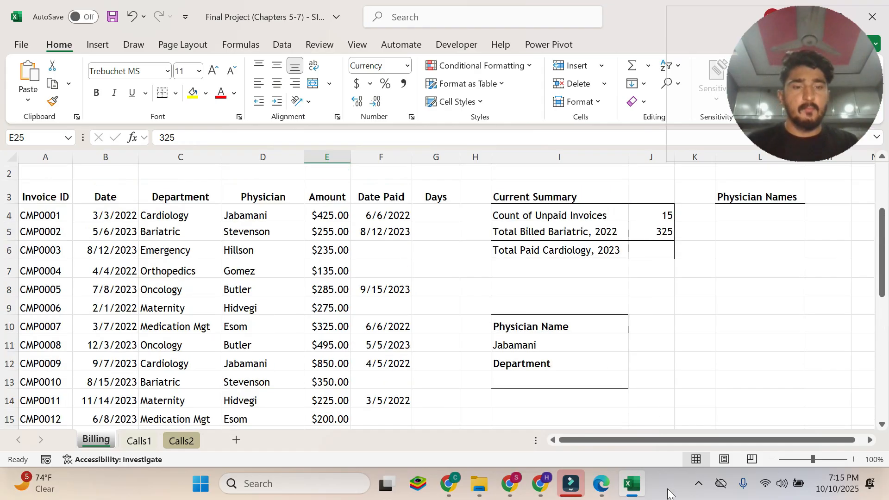
Switch to the Edge PDF and read instruction 5 and item 5a on copying the SUMIFS formula.
{"action": "left_click", "coordinate": [601, 483]}
{"action": "left_click", "coordinate": [335, 313]}
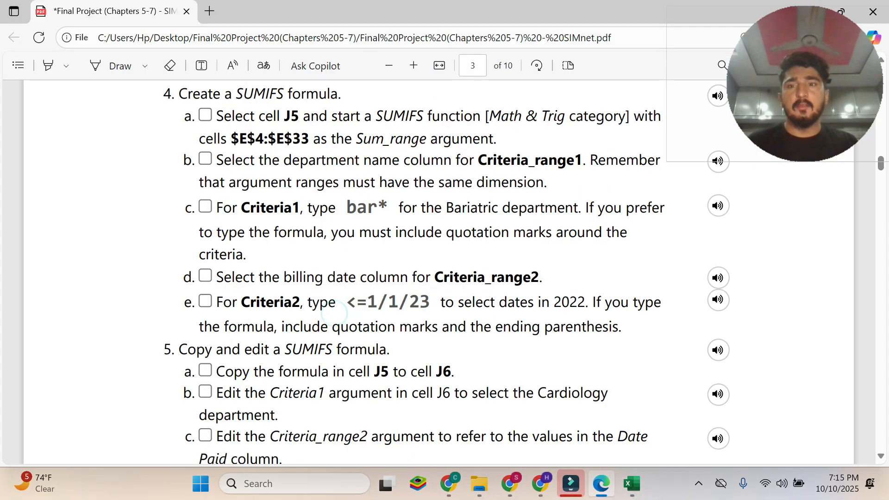
{"action": "scroll", "coordinate": [335, 313], "scroll_direction": "up", "scroll_amount": 1}
{"action": "scroll", "coordinate": [334, 314], "scroll_direction": "down", "scroll_amount": 3}
{"action": "scroll", "coordinate": [377, 272], "scroll_direction": "down", "scroll_amount": 2}
{"action": "scroll", "coordinate": [377, 272], "scroll_direction": "up", "scroll_amount": 4}
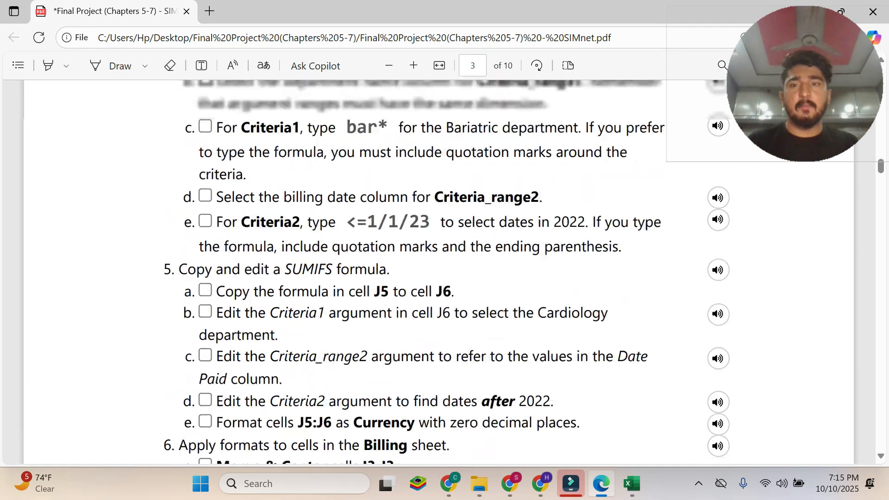
{"action": "scroll", "coordinate": [378, 272], "scroll_direction": "down", "scroll_amount": 1}
{"action": "scroll", "coordinate": [187, 276], "scroll_direction": "down", "scroll_amount": 2}
{"action": "left_click_drag", "start_coordinate": [174, 210], "coordinate": [379, 210]}
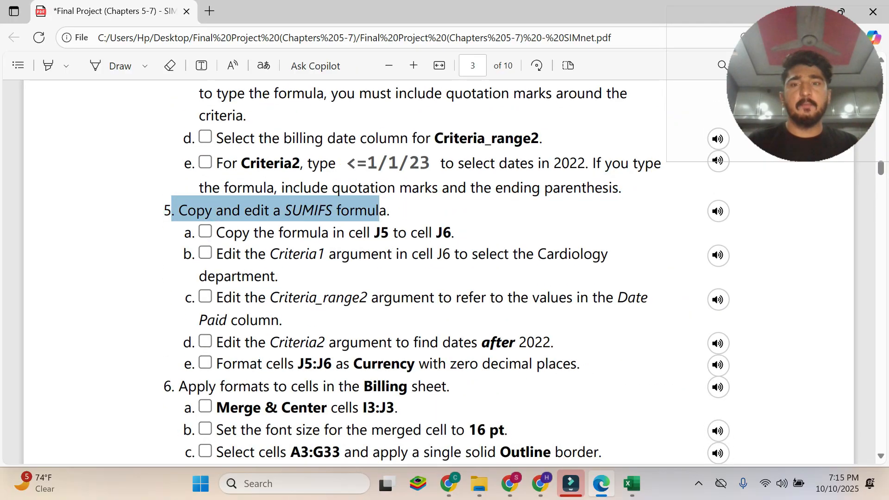
{"action": "left_click", "coordinate": [394, 213]}
{"action": "left_click", "coordinate": [217, 231]}
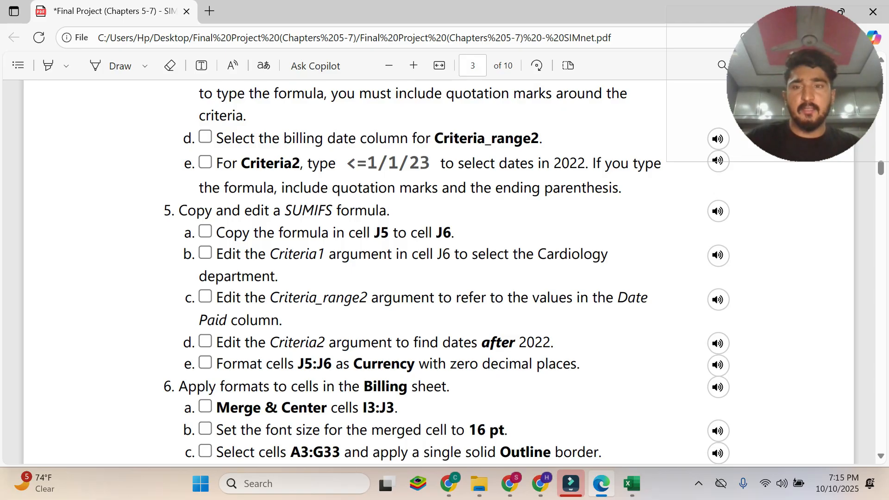
{"action": "left_click_drag", "start_coordinate": [216, 231], "coordinate": [451, 233]}
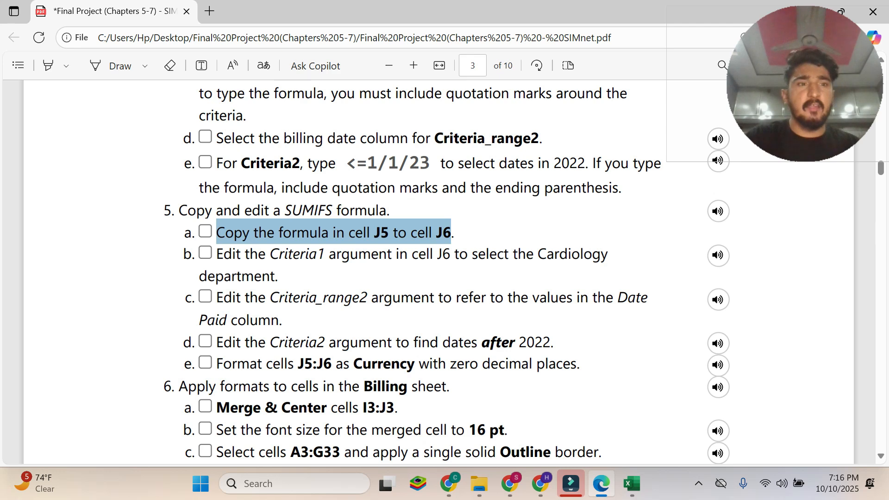
Switch to Excel and copy the SUMIFS formula from J5 to J6.
{"action": "left_click", "coordinate": [633, 484]}
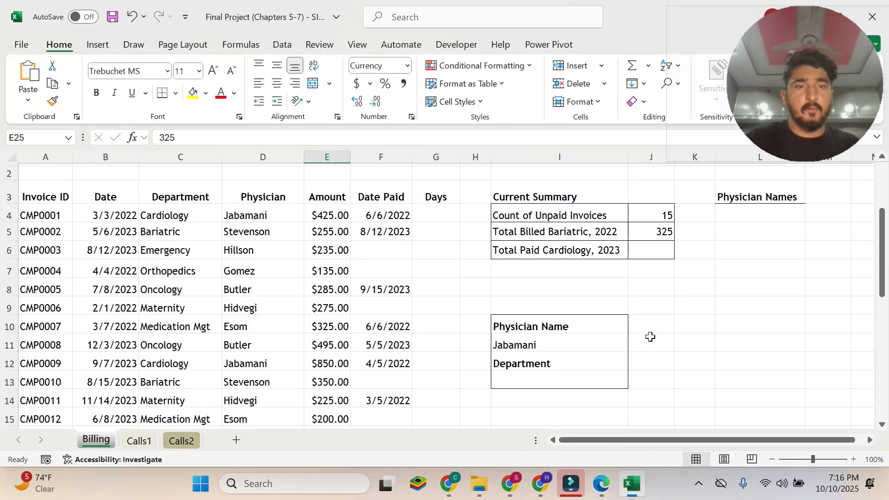
{"action": "left_click", "coordinate": [669, 233]}
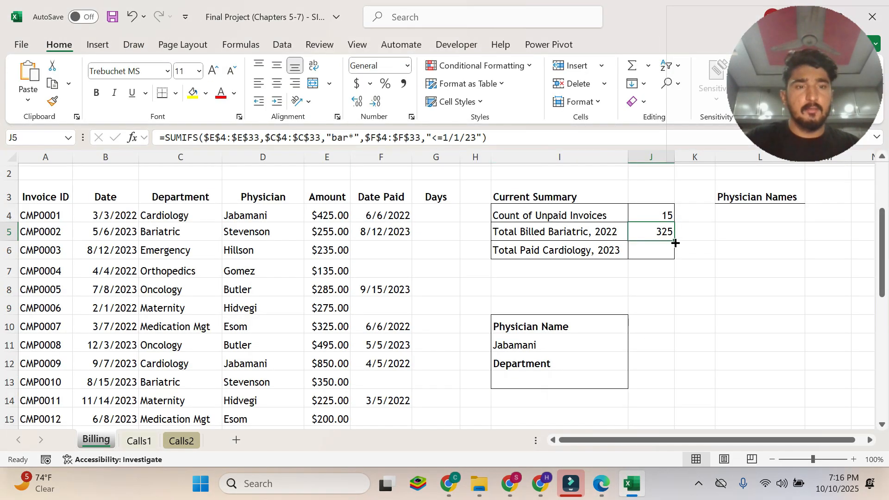
{"action": "left_click_drag", "start_coordinate": [675, 241], "coordinate": [669, 254]}
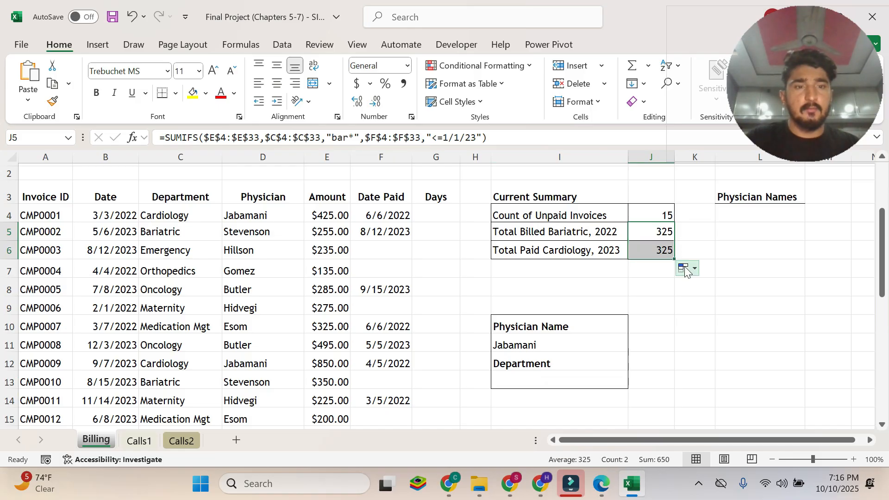
{"action": "left_click", "coordinate": [665, 236]}
{"action": "left_click", "coordinate": [668, 249]}
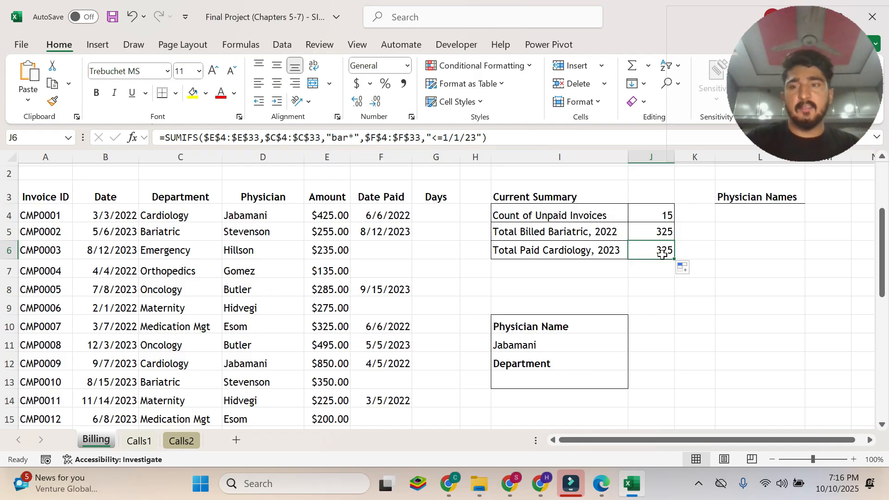
Read instruction 5b in the Edge PDF, and change the Criteria1 argument of J6's SUMIFS formula in Excel to car*.
{"action": "left_click", "coordinate": [611, 483]}
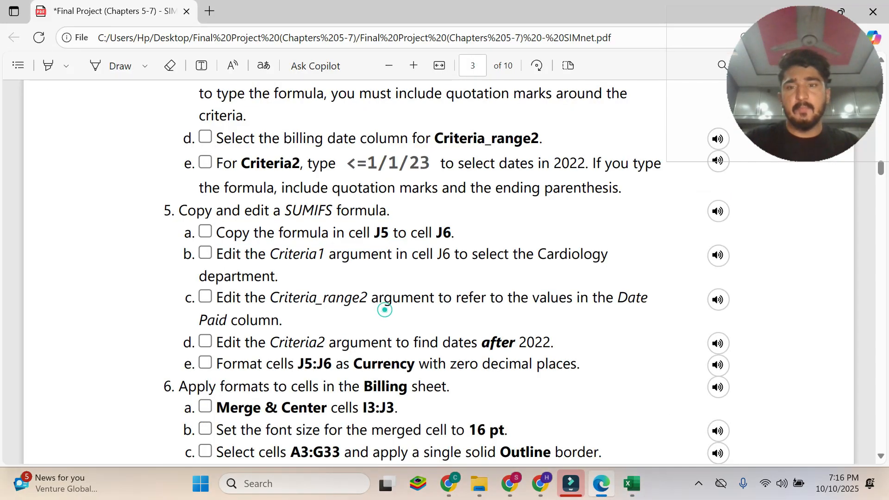
{"action": "double_click", "coordinate": [216, 253]}
{"action": "left_click_drag", "start_coordinate": [215, 253], "coordinate": [278, 276]}
{"action": "right_click", "coordinate": [292, 277]}
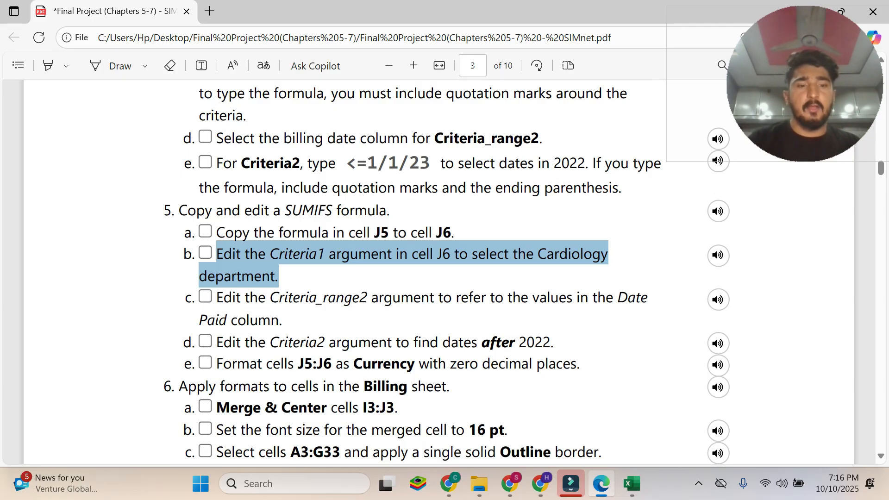
{"action": "left_click", "coordinate": [631, 484]}
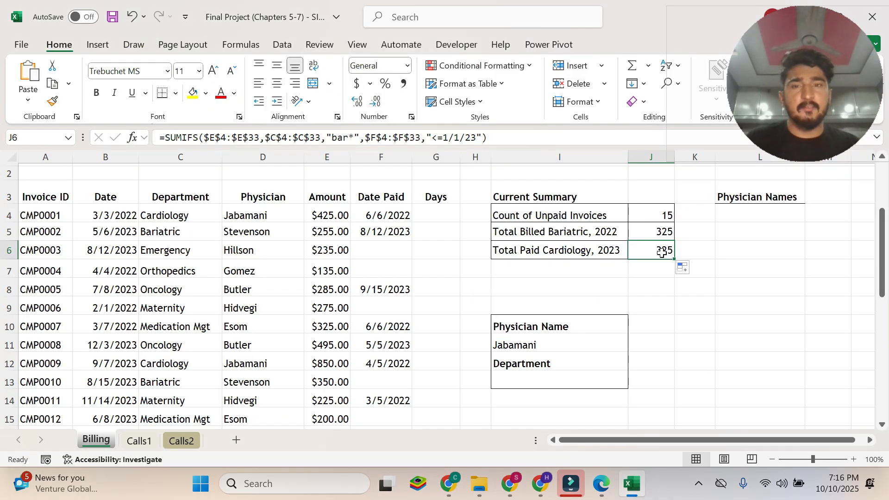
{"action": "left_click", "coordinate": [130, 139]}
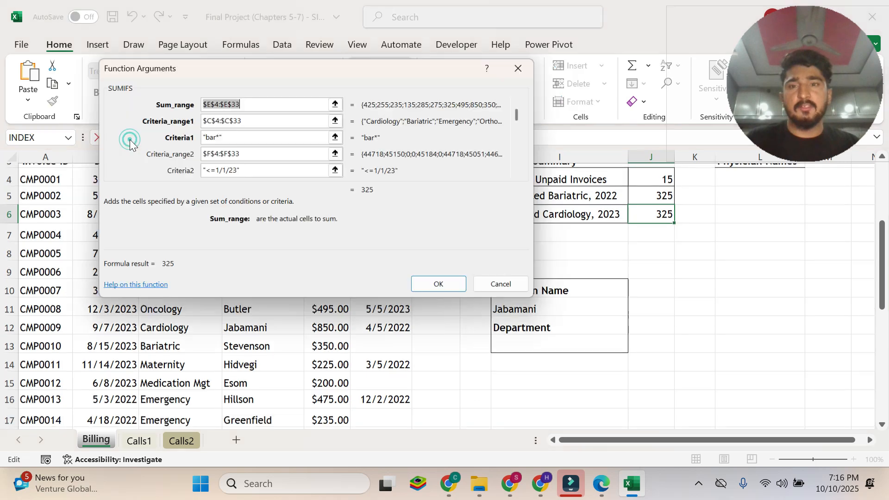
{"action": "left_click_drag", "start_coordinate": [290, 86], "coordinate": [414, 135]}
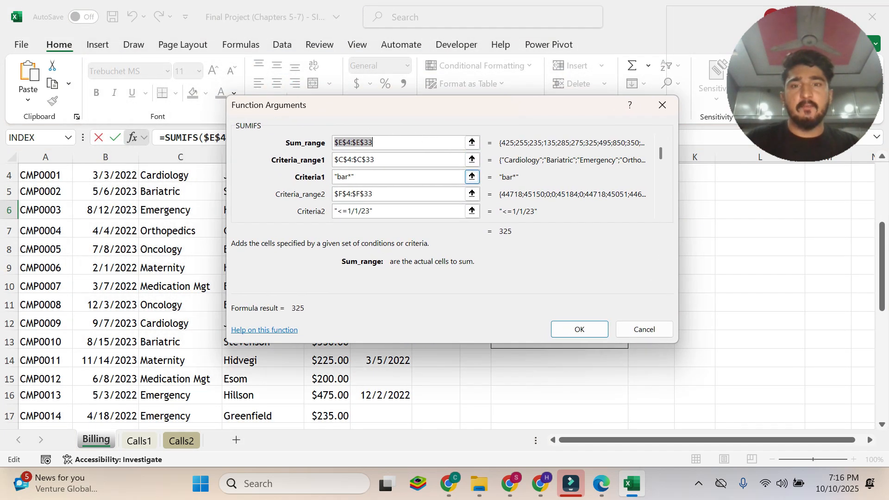
{"action": "left_click", "coordinate": [340, 176]}
{"action": "key", "text": "BackSpace"}
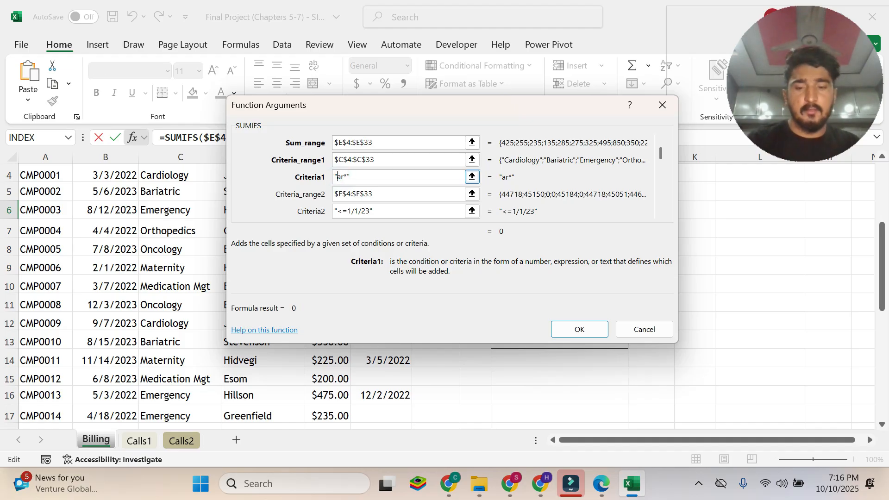
{"action": "type", "text": "c"}
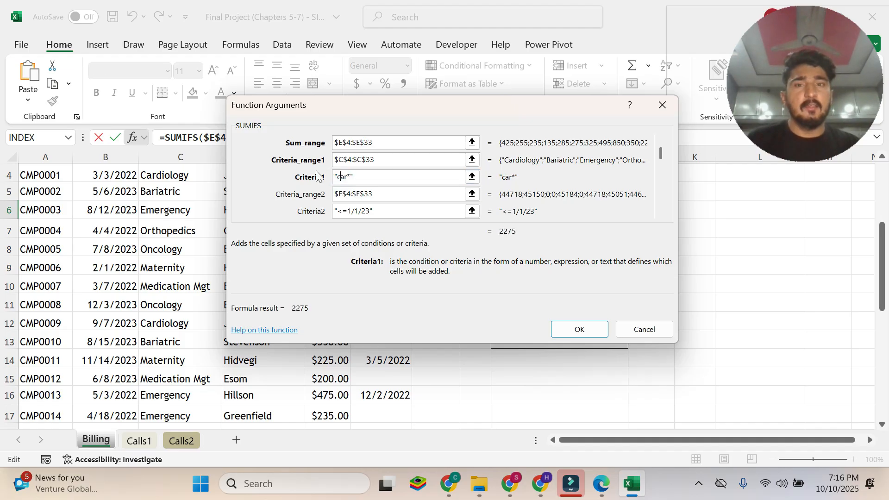
Switch to the Edge PDF and read instruction 5c on editing the Criteria_range2 argument.
{"action": "left_click_drag", "start_coordinate": [373, 129], "coordinate": [353, 37]}
{"action": "left_click", "coordinate": [601, 493]}
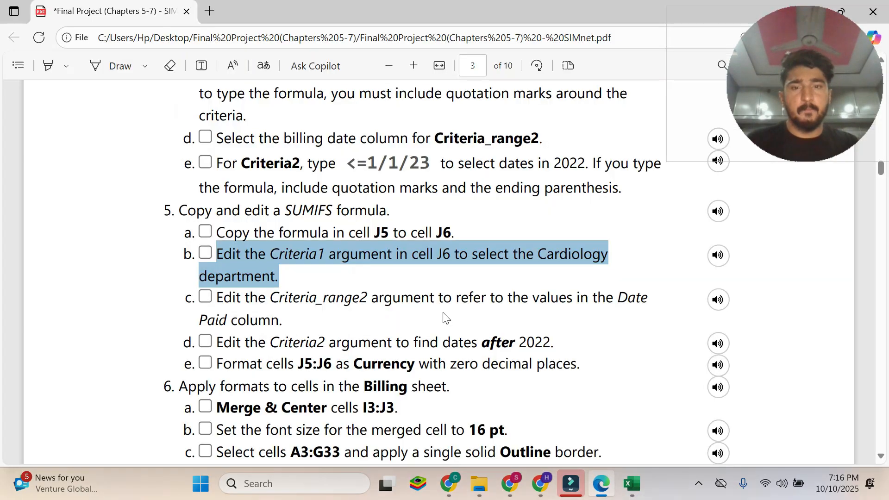
{"action": "left_click_drag", "start_coordinate": [216, 297], "coordinate": [279, 320]}
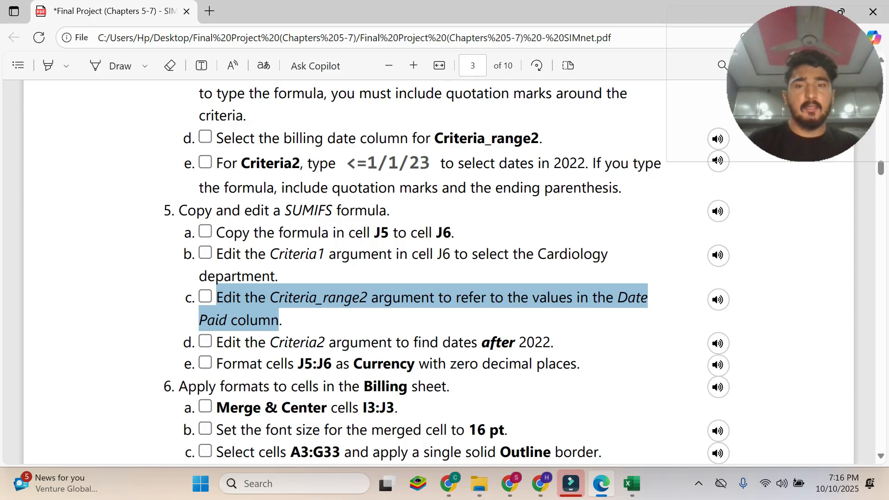
Switch to Excel and replace the Criteria_range2 argument of J6's SUMIFS formula with the Date column range B4:B33.
{"action": "left_click", "coordinate": [632, 484]}
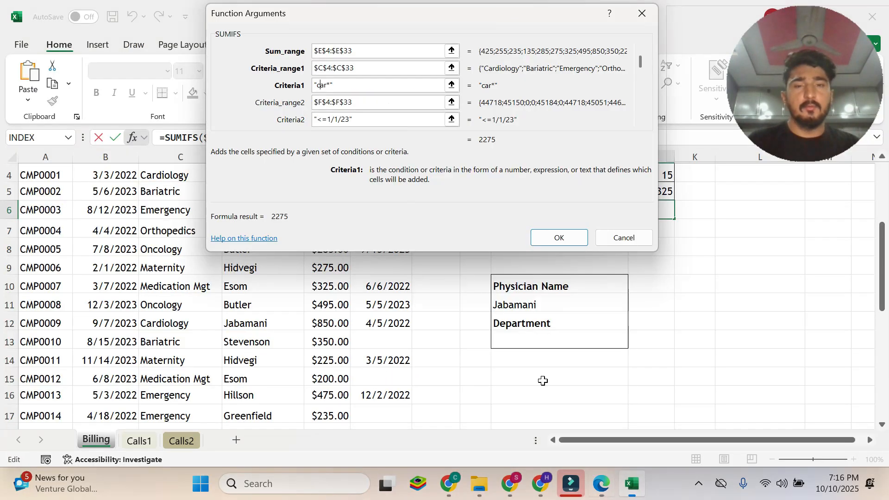
{"action": "left_click", "coordinate": [352, 103]}
{"action": "double_click", "coordinate": [352, 102]}
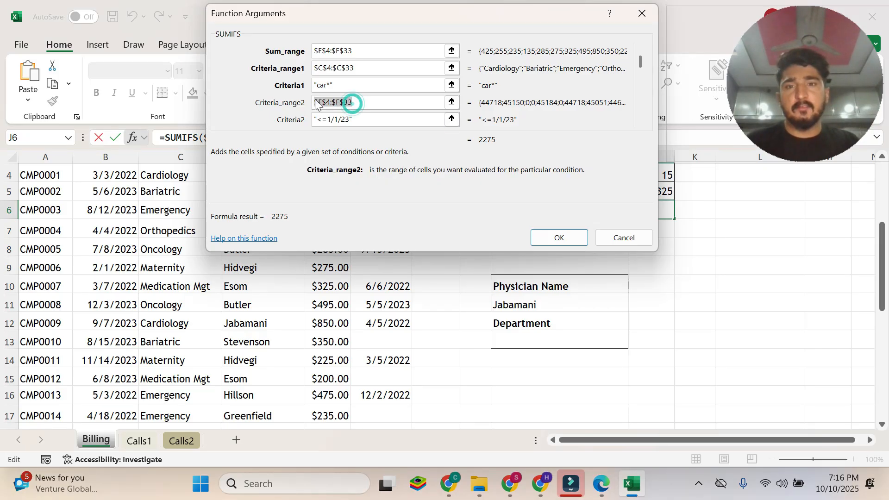
{"action": "key", "text": "BackSpace"}
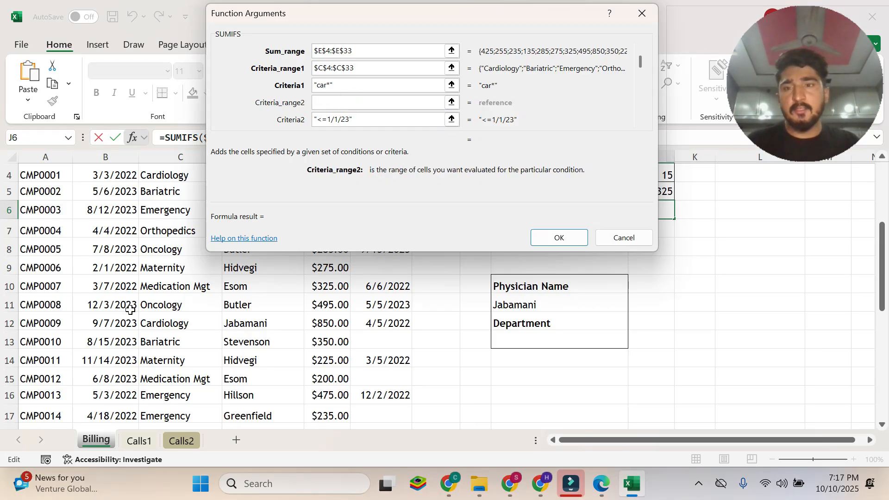
{"action": "scroll", "coordinate": [131, 310], "scroll_direction": "up", "scroll_amount": 2}
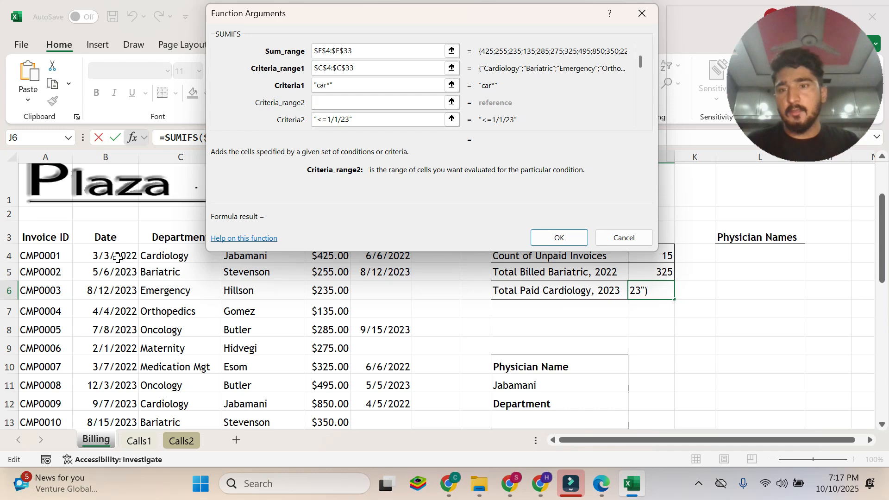
{"action": "left_click_drag", "start_coordinate": [118, 257], "coordinate": [118, 414]}
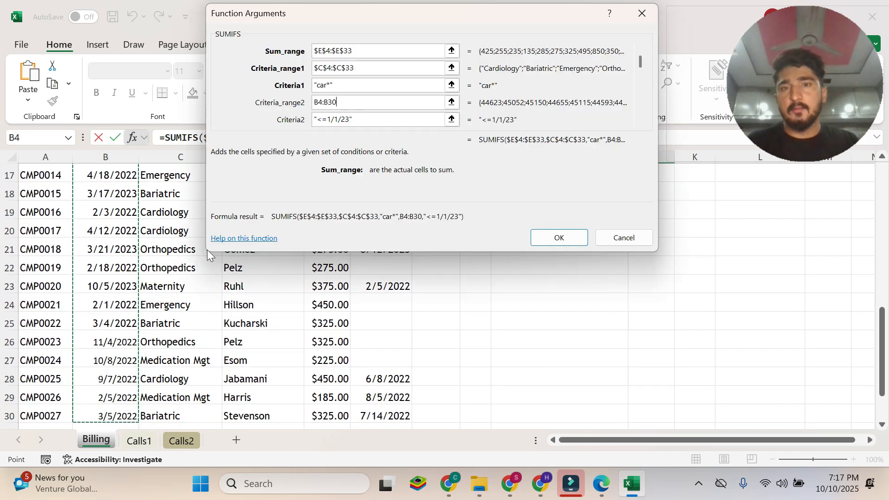
{"action": "scroll", "coordinate": [160, 324], "scroll_direction": "down", "scroll_amount": 1}
{"action": "scroll", "coordinate": [156, 331], "scroll_direction": "up", "scroll_amount": 2}
{"action": "scroll", "coordinate": [156, 331], "scroll_direction": "up", "scroll_amount": 5}
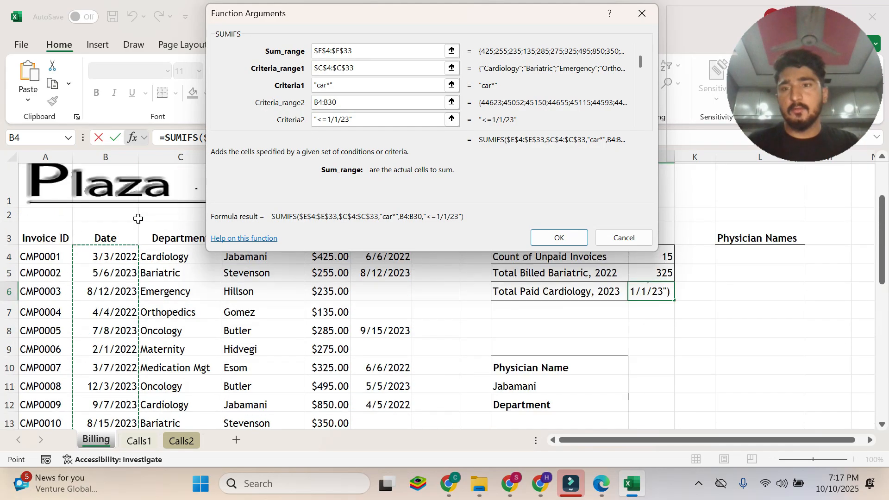
{"action": "left_click_drag", "start_coordinate": [118, 252], "coordinate": [137, 399]}
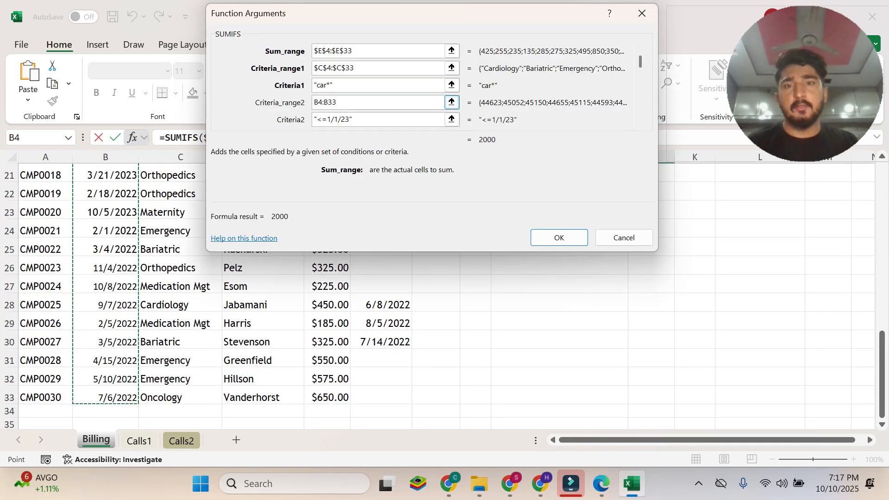
Make the Criteria_range2 reference absolute as $B$4:$B$33.
{"action": "left_click", "coordinate": [315, 102]}
{"action": "type", "text": "#"}
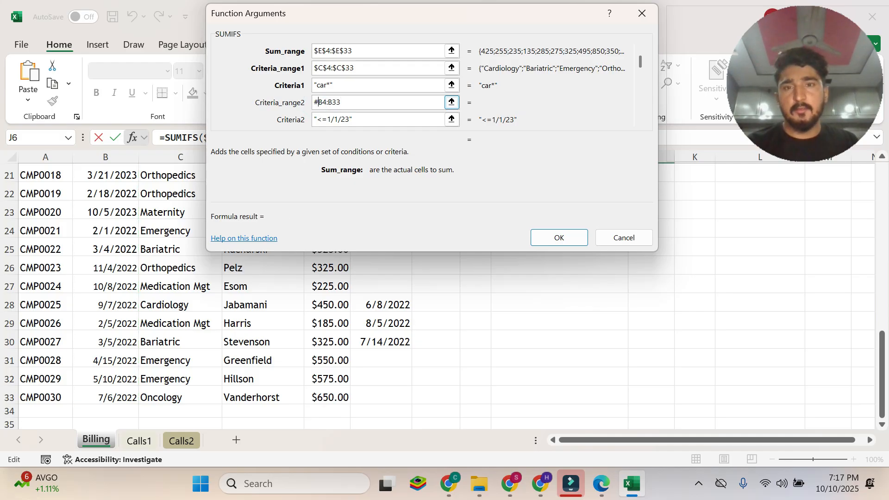
{"action": "key", "text": "BackSpace"}
{"action": "type", "text": "$"}
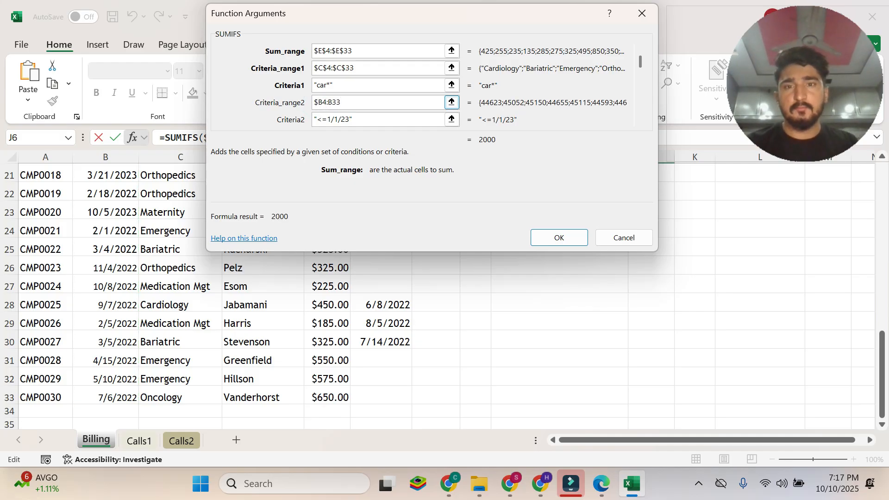
{"action": "left_click", "coordinate": [322, 102]}
{"action": "type", "text": "$"}
{"action": "left_click", "coordinate": [332, 103]}
{"action": "type", "text": "$"}
{"action": "left_click", "coordinate": [338, 101]}
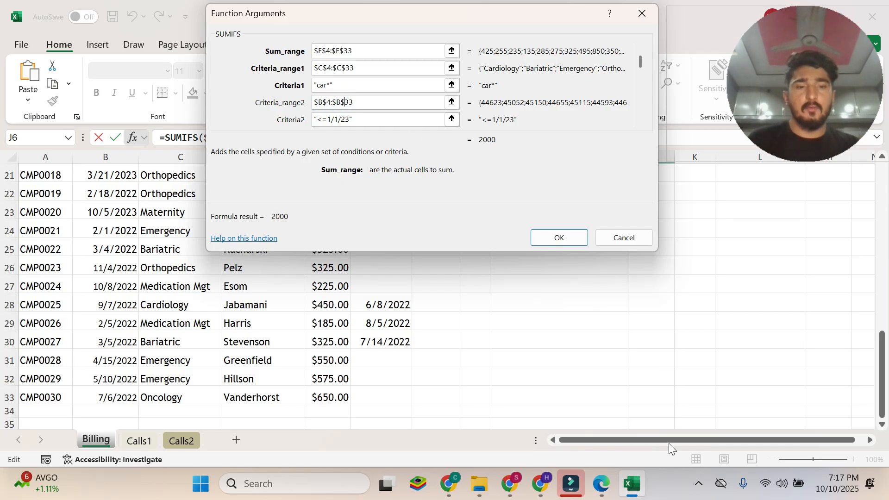
Switch to the Edge PDF and read instruction 5d on editing the Criteria2 argument.
{"action": "left_click", "coordinate": [601, 484]}
{"action": "left_click", "coordinate": [481, 331]}
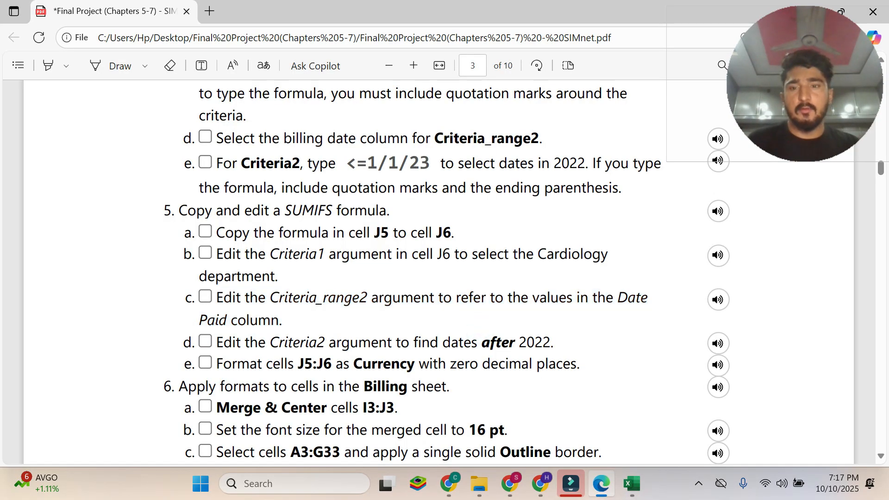
{"action": "left_click_drag", "start_coordinate": [216, 342], "coordinate": [554, 341]}
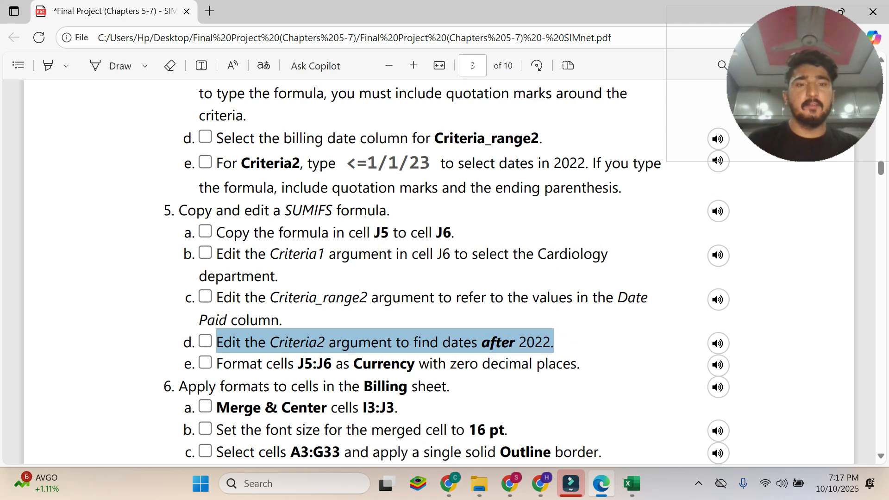
Switch to Excel, check the Criteria2 argument, and accept the edited SUMIFS formula in J6.
{"action": "left_click", "coordinate": [633, 483]}
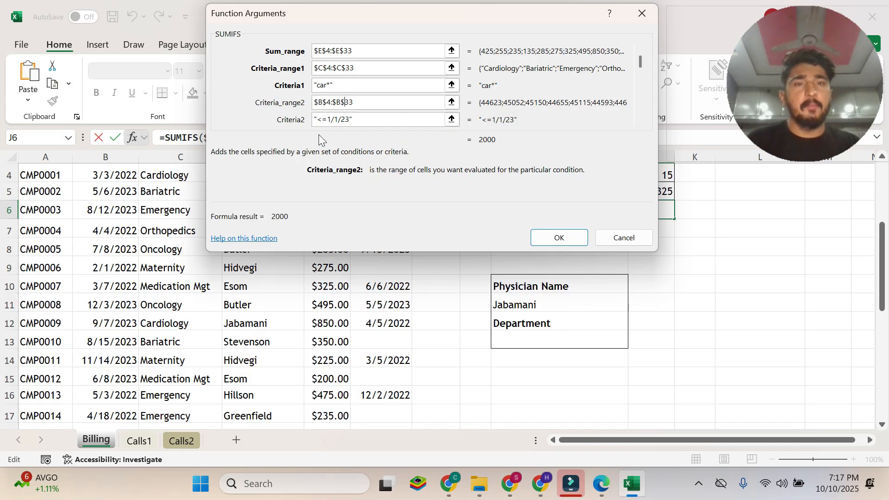
{"action": "left_click", "coordinate": [343, 120]}
{"action": "left_click", "coordinate": [328, 97]}
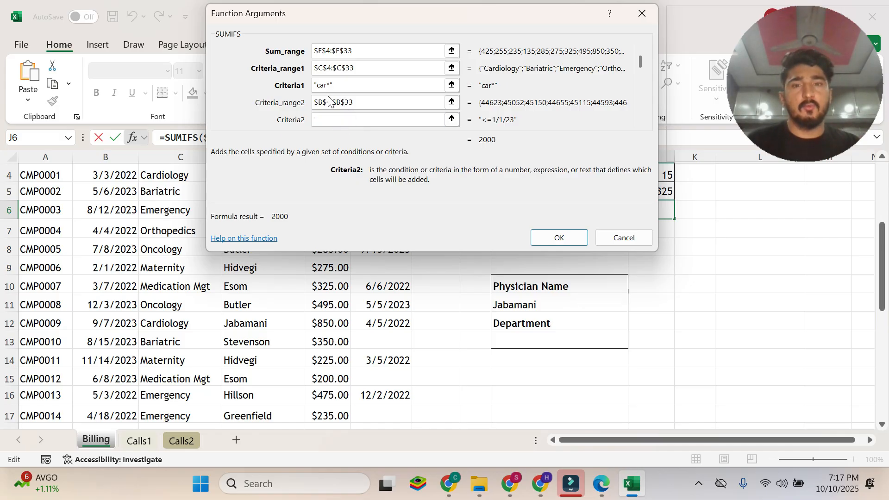
{"action": "left_click", "coordinate": [559, 238]}
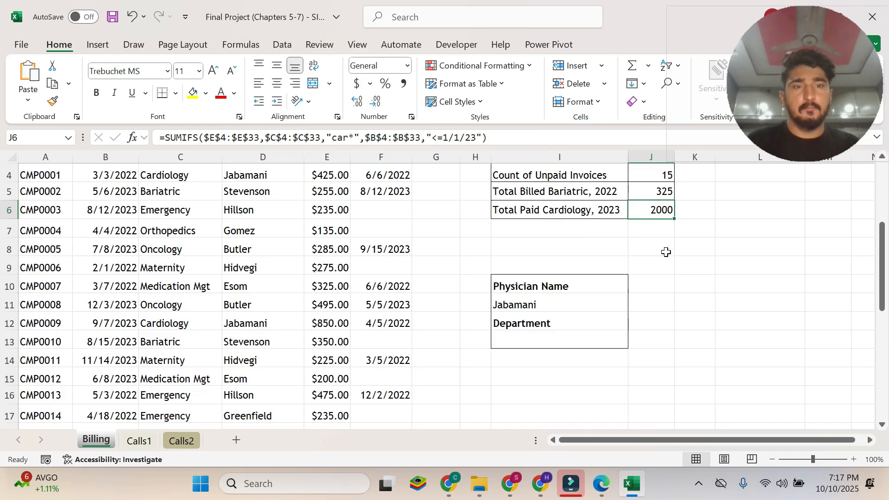
Switch to the Edge PDF and read instruction 5e on formatting cells J5:J6.
{"action": "left_click", "coordinate": [603, 486]}
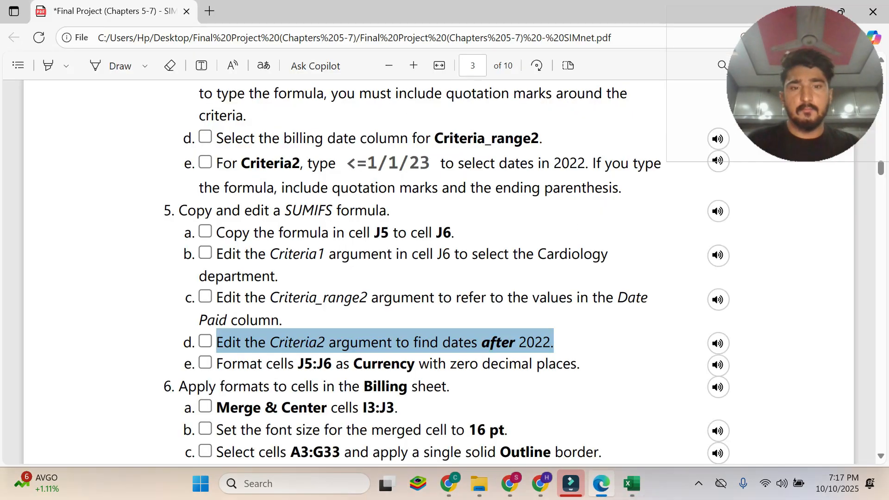
{"action": "left_click", "coordinate": [632, 483]}
{"action": "left_click", "coordinate": [602, 484]}
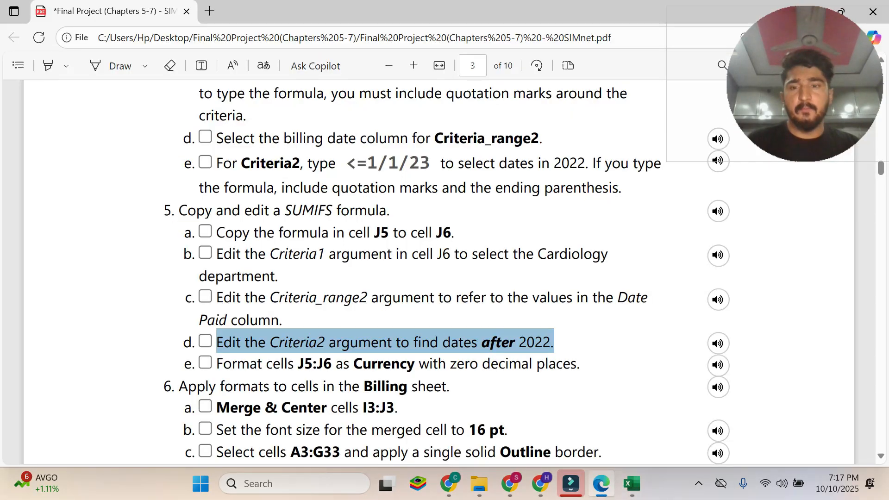
{"action": "scroll", "coordinate": [439, 273], "scroll_direction": "down", "scroll_amount": 2}
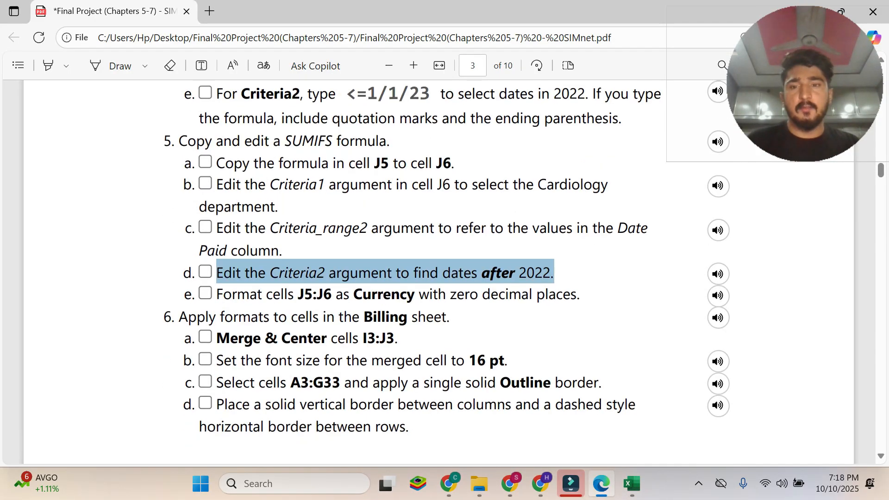
{"action": "left_click_drag", "start_coordinate": [216, 295], "coordinate": [577, 294]}
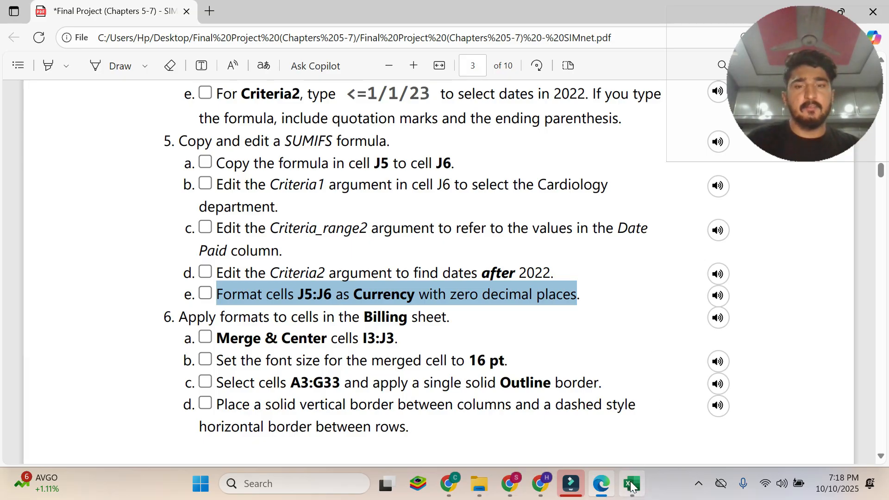
Switch to Excel, format cells J5:J6 as Currency with zero decimal places, and return to the Edge PDF.
{"action": "mouse_move", "coordinate": [632, 486]}
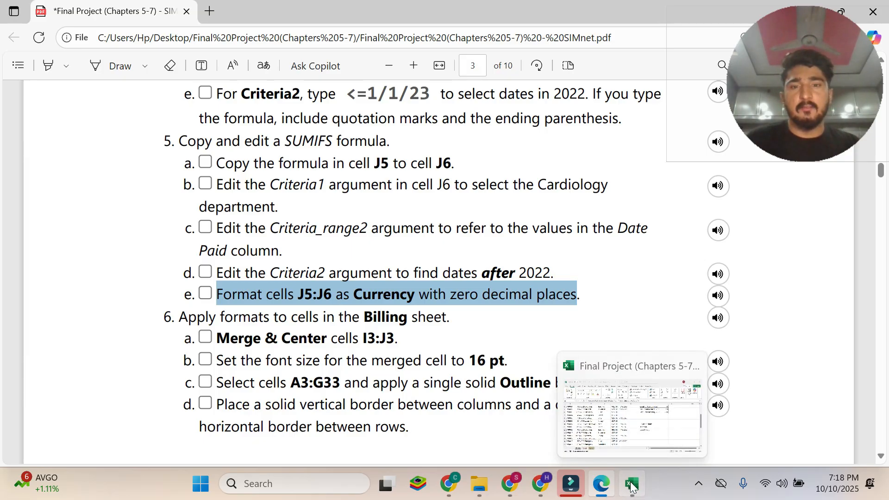
{"action": "left_click", "coordinate": [632, 485]}
{"action": "left_click", "coordinate": [657, 186]}
{"action": "left_click_drag", "start_coordinate": [658, 186], "coordinate": [661, 206]}
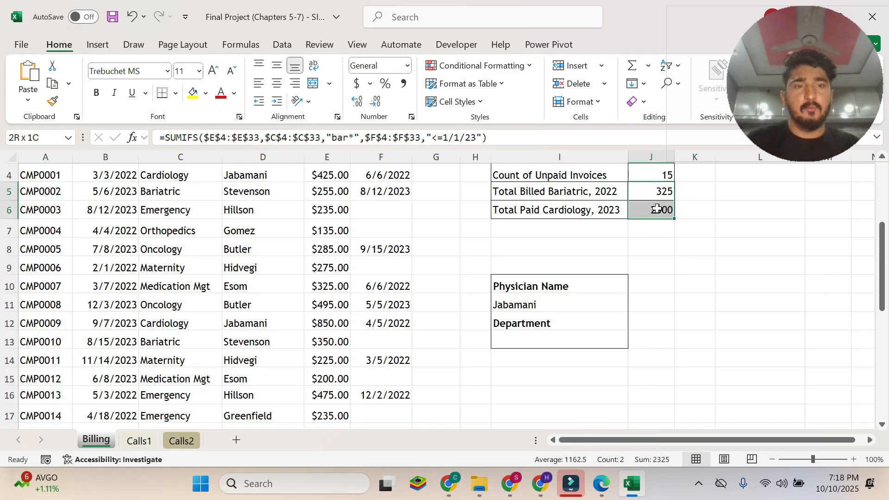
{"action": "left_click", "coordinate": [407, 65]}
{"action": "left_click", "coordinate": [412, 166]}
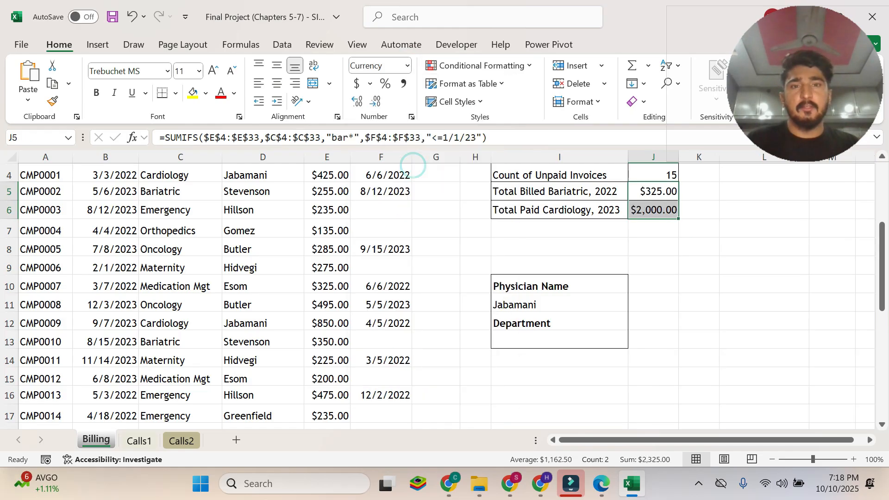
{"action": "left_click", "coordinate": [377, 100]}
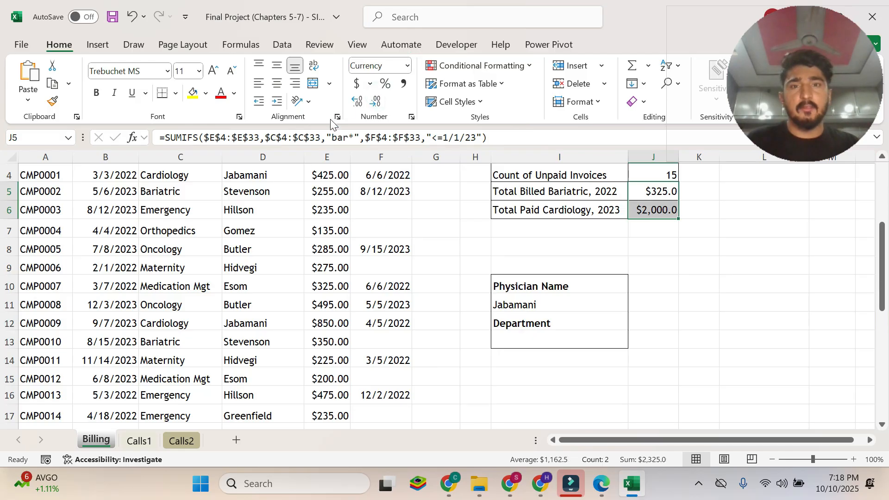
{"action": "left_click", "coordinate": [380, 104]}
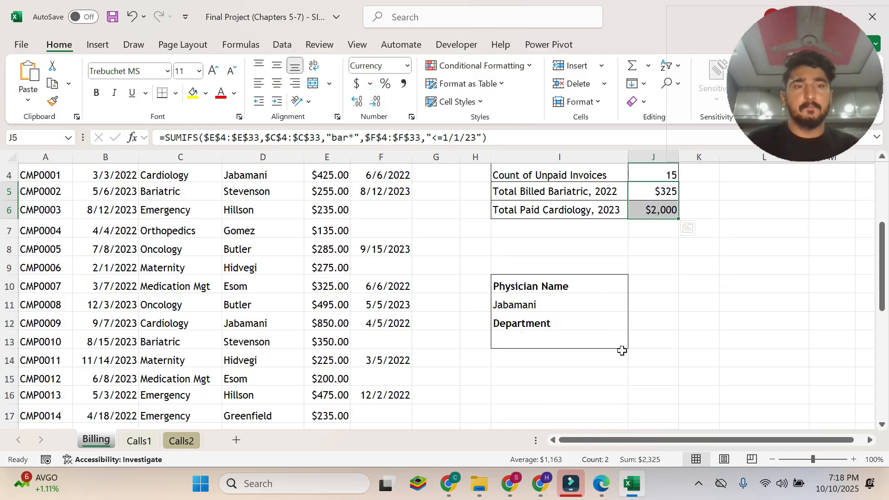
{"action": "left_click", "coordinate": [598, 484]}
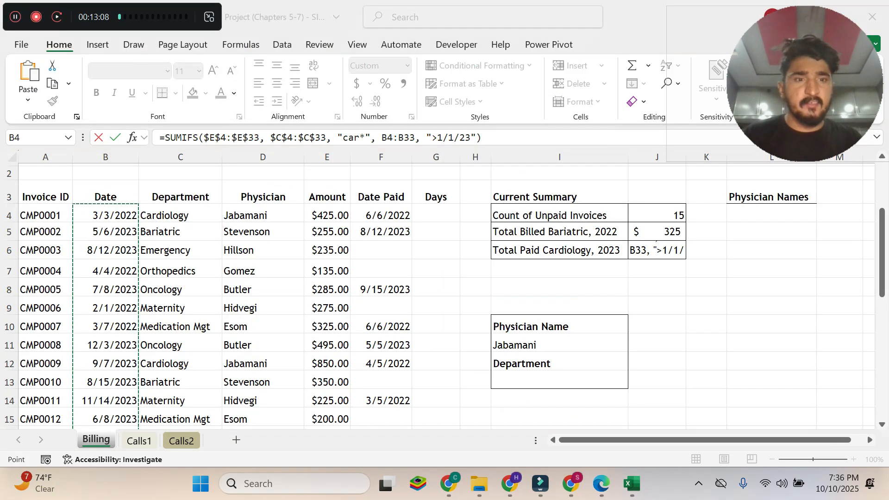
In Excel, make Criteria_range2 of J6's SUMIFS formula absolute as $B$4:$B$33, accept it, and recheck the function arguments.
{"action": "left_click", "coordinate": [127, 140]}
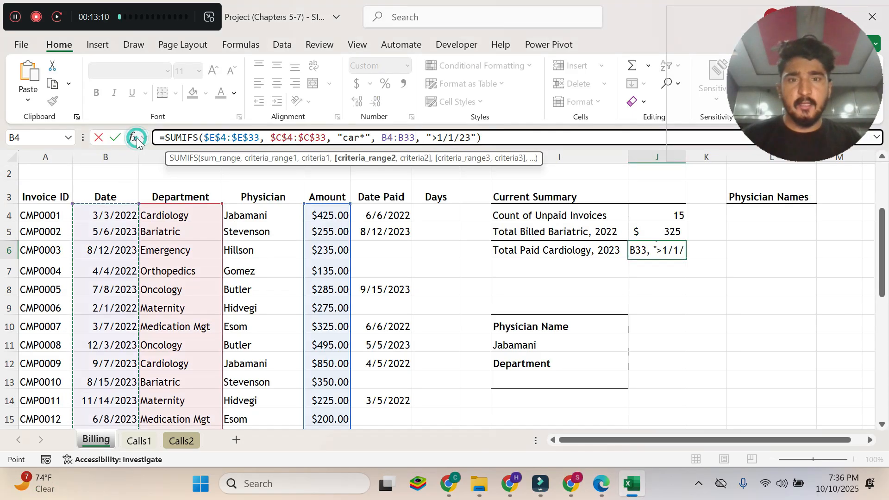
{"action": "left_click", "coordinate": [128, 139]}
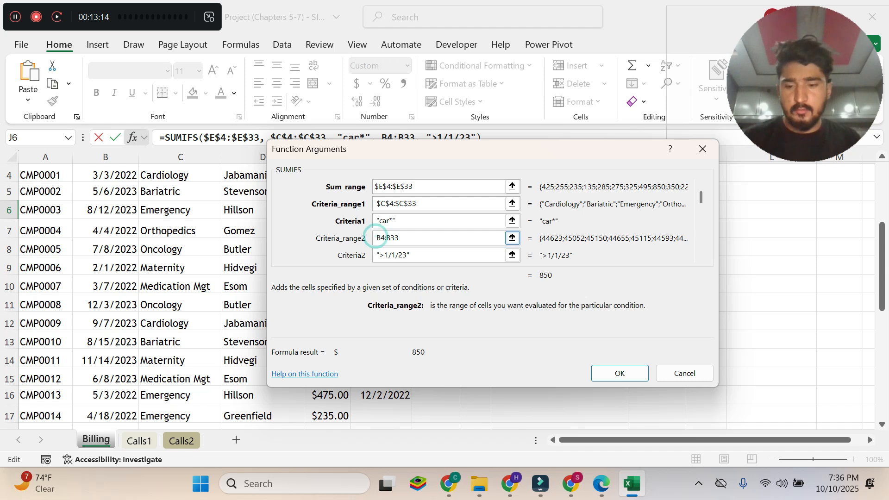
{"action": "key", "text": "BackSpace"}
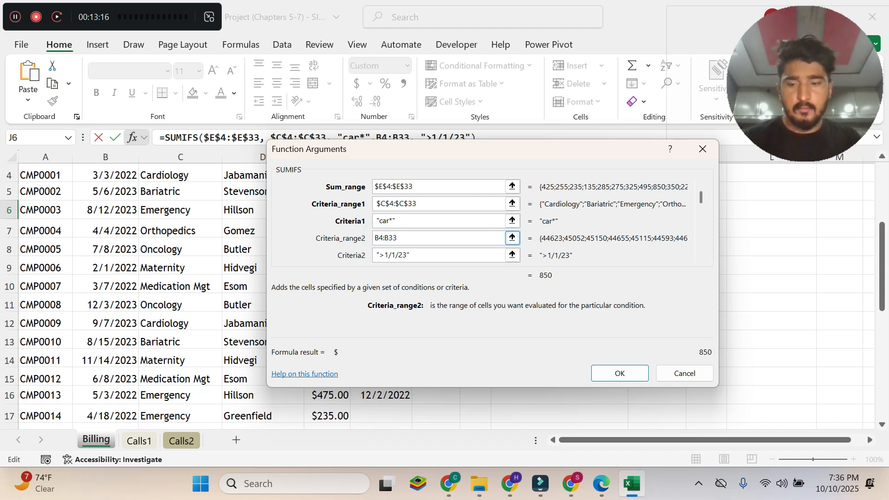
{"action": "type", "text": "$"}
{"action": "left_click", "coordinate": [383, 238]}
{"action": "type", "text": "$"}
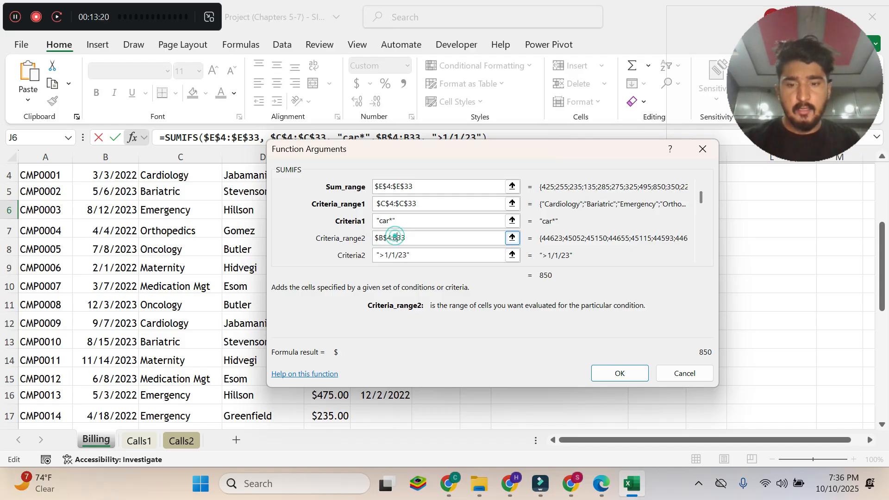
{"action": "left_click", "coordinate": [394, 237]}
{"action": "type", "text": "$"}
{"action": "left_click", "coordinate": [402, 237]}
{"action": "type", "text": "$B$"}
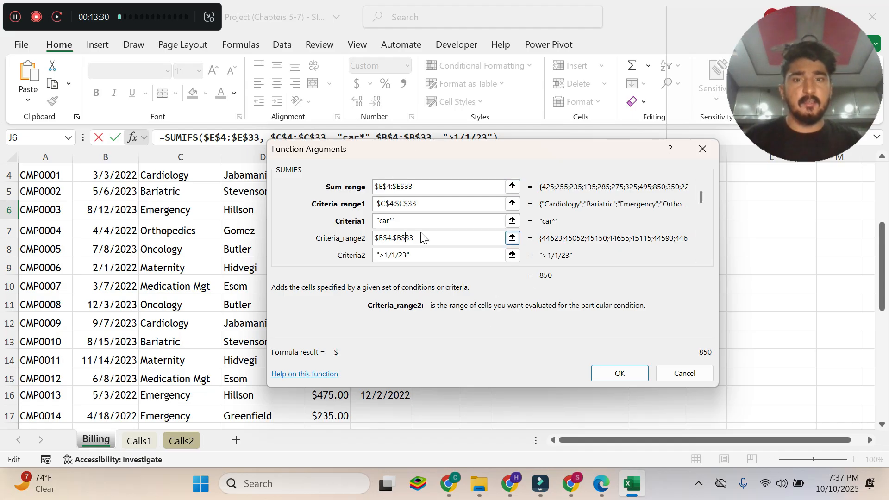
{"action": "left_click", "coordinate": [635, 374]}
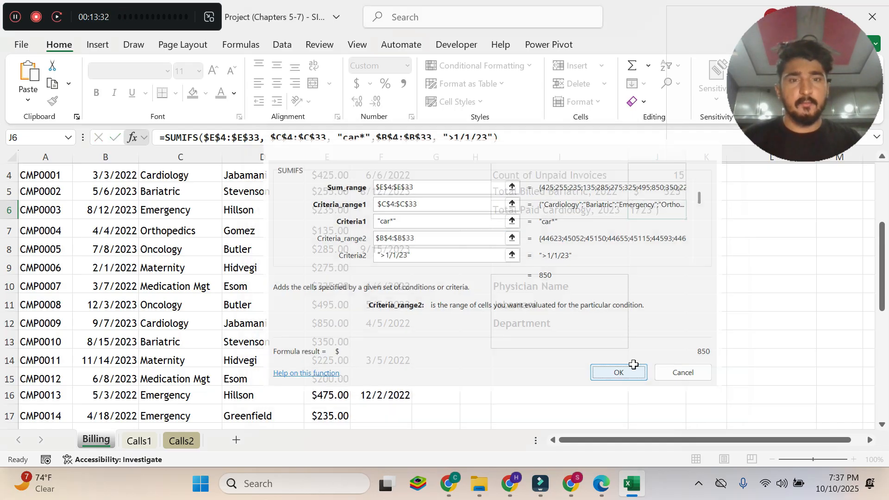
{"action": "left_click", "coordinate": [133, 137]}
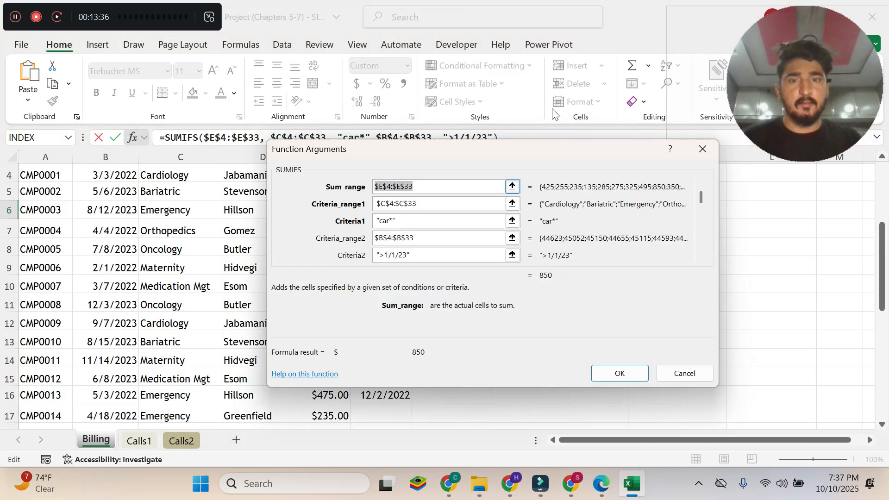
{"action": "left_click", "coordinate": [643, 376]}
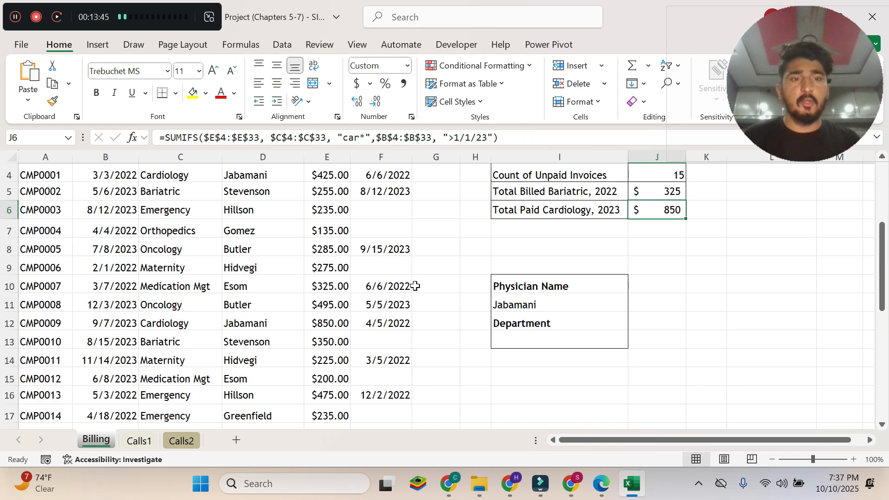
Review the Cardiology rows in the Billing data against the Total Paid Cardiology, 2023 result in J6.
{"action": "scroll", "coordinate": [390, 296], "scroll_direction": "down", "scroll_amount": 2}
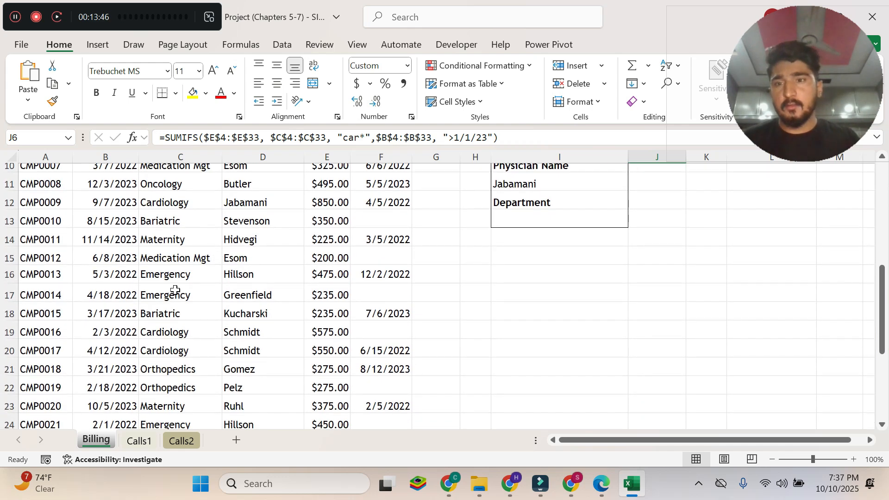
{"action": "scroll", "coordinate": [174, 290], "scroll_direction": "down", "scroll_amount": 2}
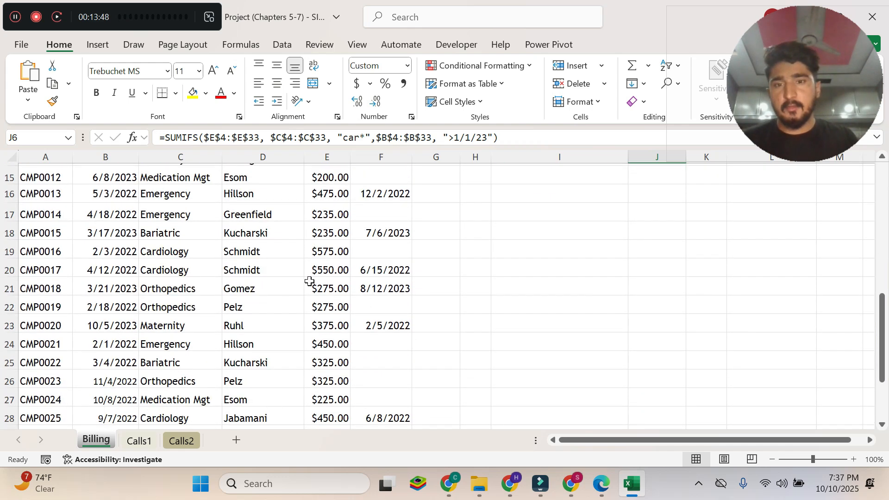
{"action": "scroll", "coordinate": [292, 301], "scroll_direction": "down", "scroll_amount": 3}
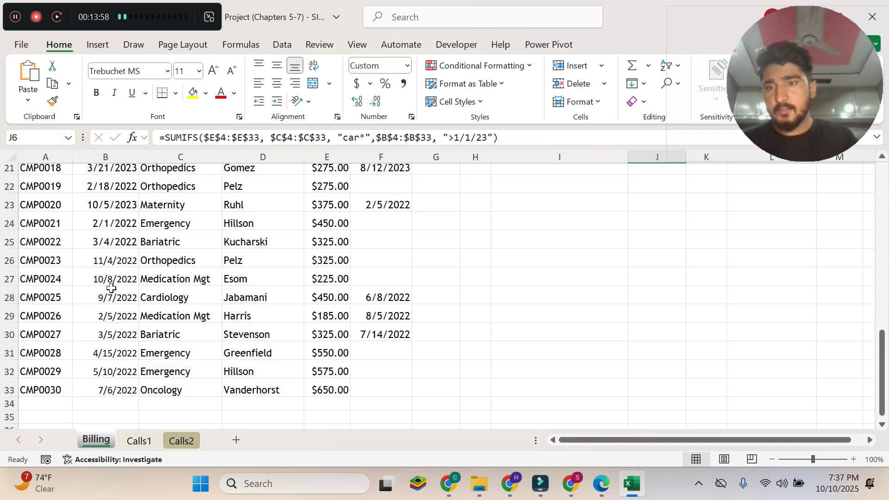
{"action": "scroll", "coordinate": [127, 326], "scroll_direction": "up", "scroll_amount": 2}
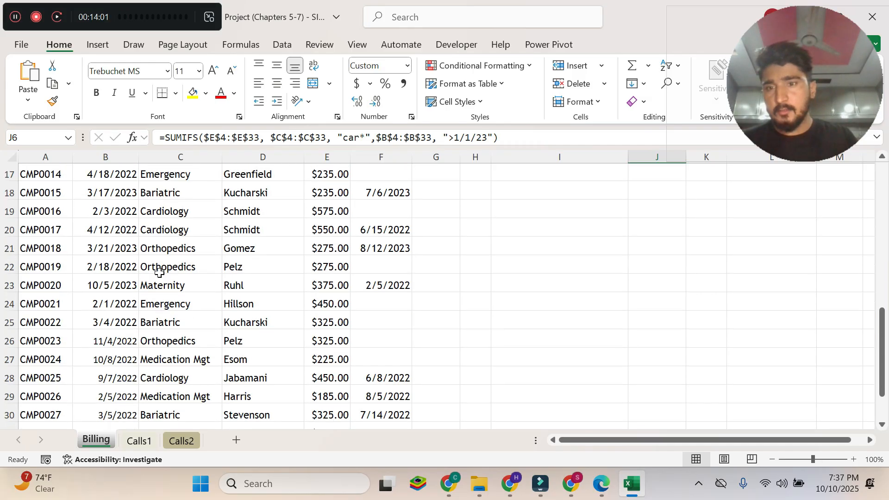
{"action": "left_click", "coordinate": [171, 229]}
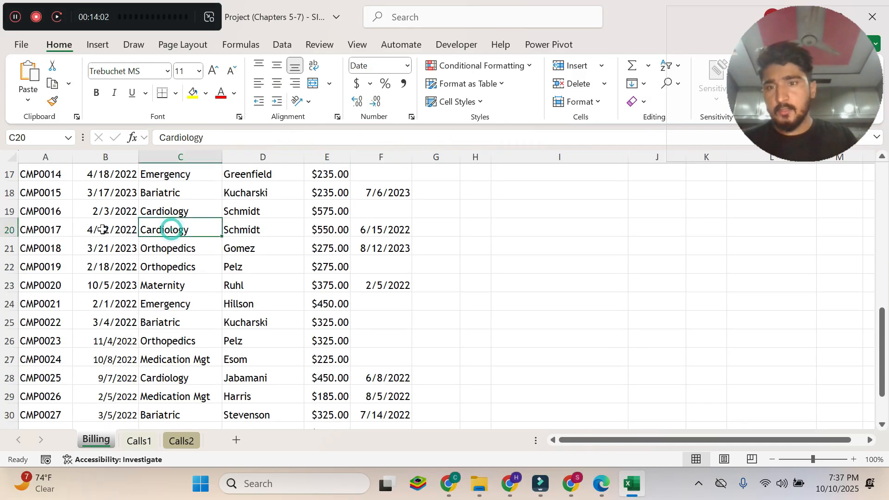
{"action": "left_click_drag", "start_coordinate": [100, 229], "coordinate": [160, 229]}
{"action": "scroll", "coordinate": [160, 232], "scroll_direction": "up", "scroll_amount": 1}
{"action": "scroll", "coordinate": [160, 233], "scroll_direction": "up", "scroll_amount": 2}
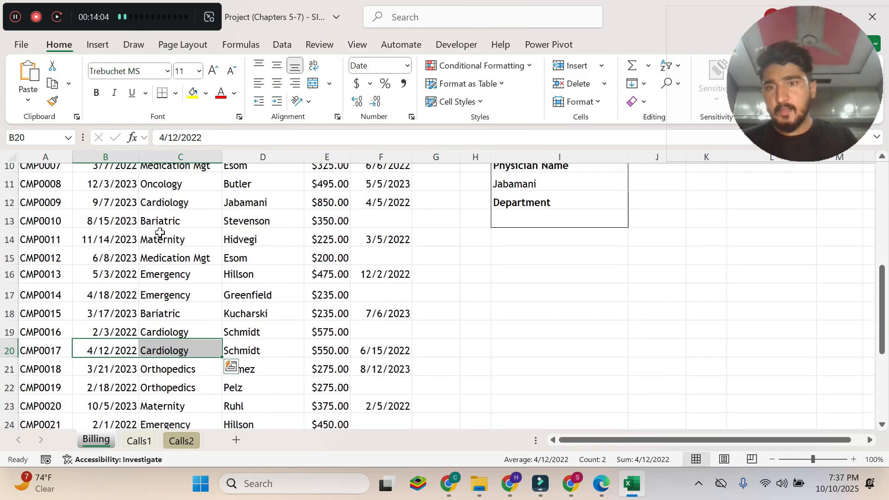
{"action": "left_click_drag", "start_coordinate": [129, 204], "coordinate": [324, 207]}
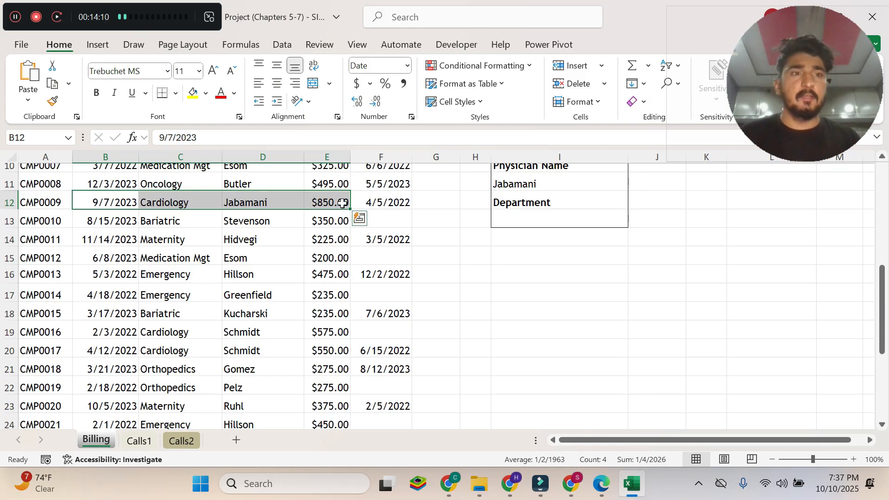
{"action": "scroll", "coordinate": [660, 220], "scroll_direction": "up", "scroll_amount": 2}
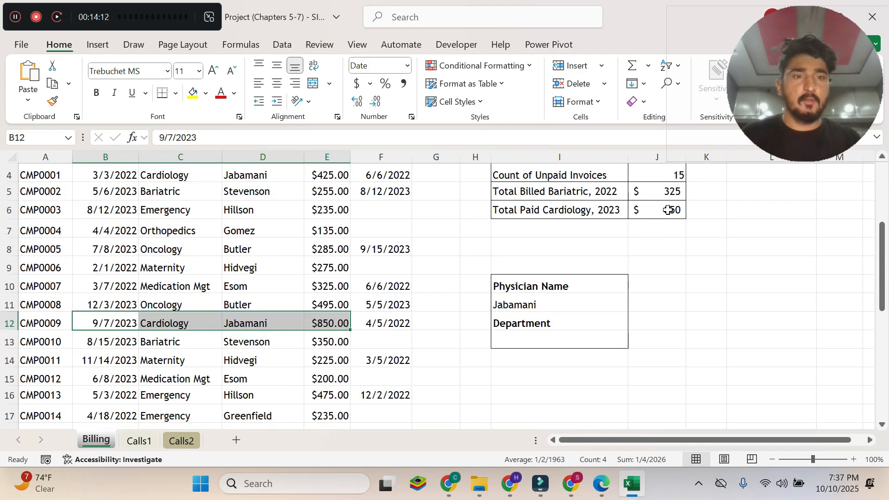
{"action": "left_click", "coordinate": [668, 210]}
Switch to the Edge PDF and review instructions 5 and 6, highlighting 6a on merging and centering cells I3:J3.
{"action": "left_click", "coordinate": [600, 484]}
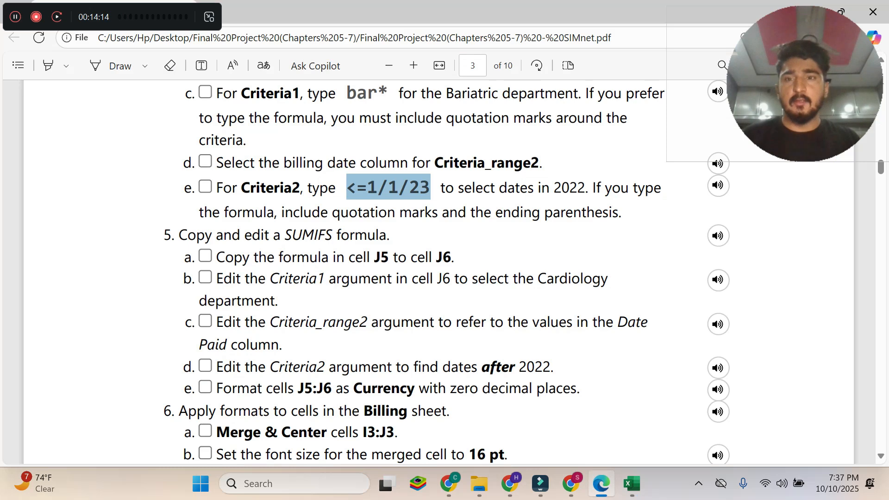
{"action": "scroll", "coordinate": [417, 273], "scroll_direction": "up", "scroll_amount": 3}
{"action": "scroll", "coordinate": [417, 273], "scroll_direction": "down", "scroll_amount": 5}
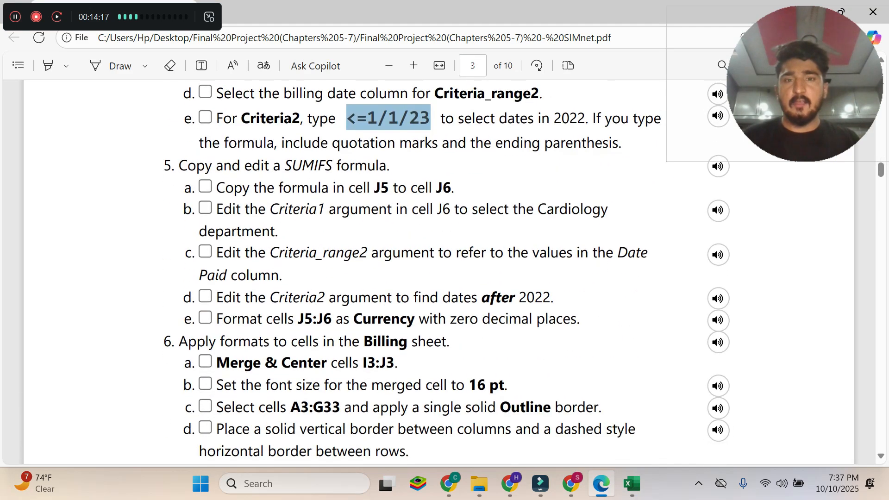
{"action": "scroll", "coordinate": [417, 273], "scroll_direction": "down", "scroll_amount": 2}
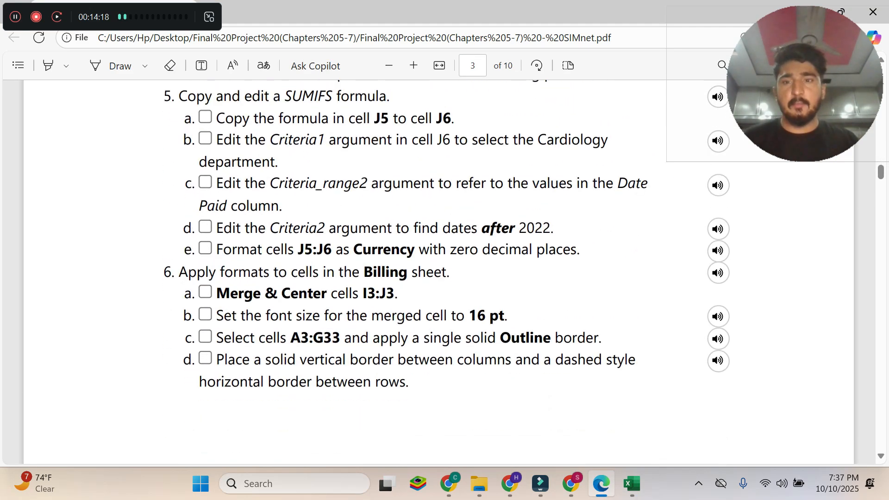
{"action": "left_click", "coordinate": [632, 483]}
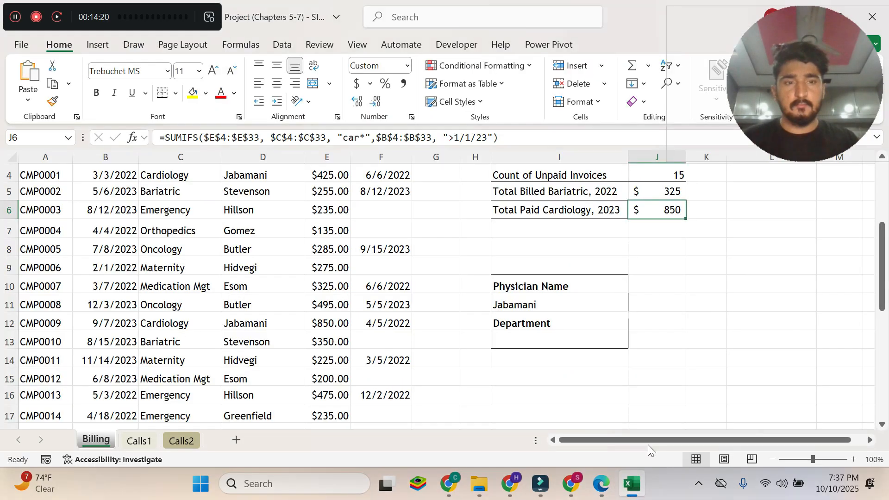
{"action": "left_click", "coordinate": [602, 484]}
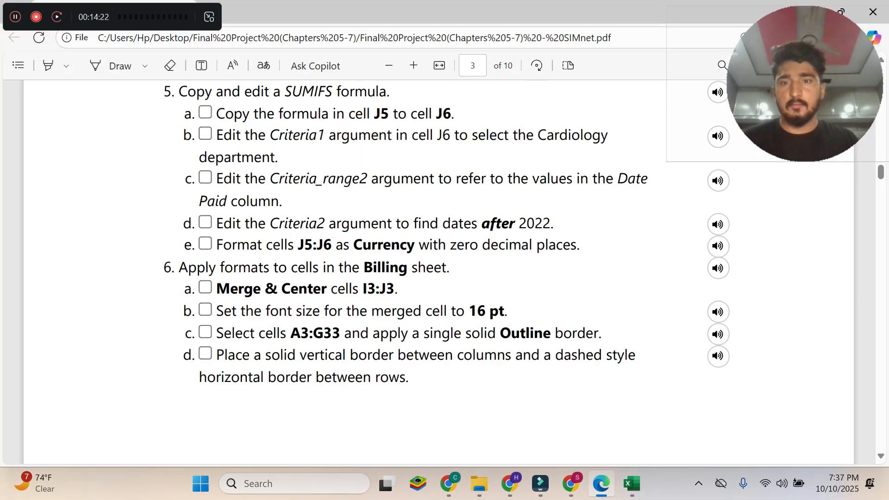
{"action": "left_click_drag", "start_coordinate": [178, 203], "coordinate": [450, 202]}
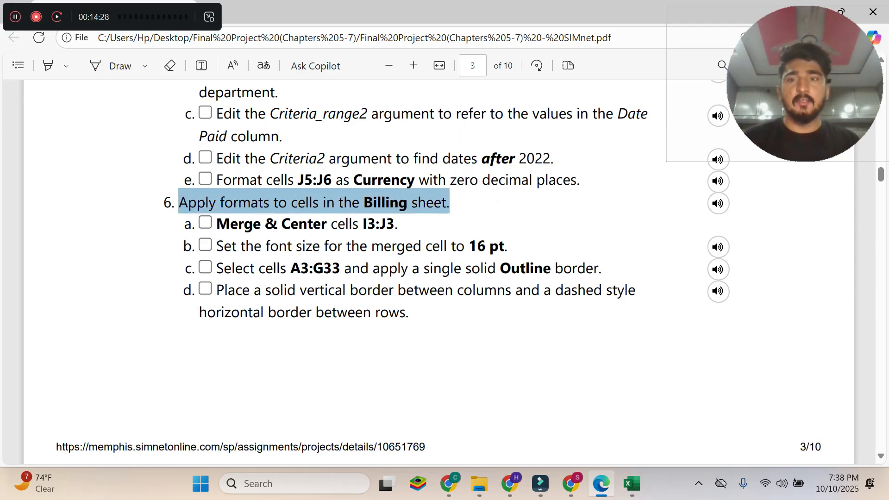
{"action": "scroll", "coordinate": [438, 273], "scroll_direction": "down", "scroll_amount": 6}
{"action": "scroll", "coordinate": [439, 274], "scroll_direction": "up", "scroll_amount": 5}
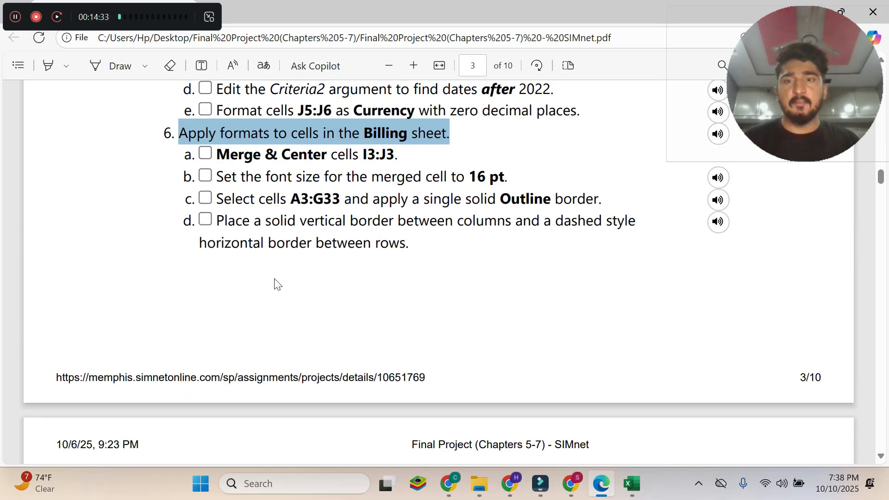
{"action": "scroll", "coordinate": [277, 292], "scroll_direction": "down", "scroll_amount": 3}
{"action": "scroll", "coordinate": [277, 293], "scroll_direction": "up", "scroll_amount": 6}
{"action": "left_click", "coordinate": [262, 297]}
{"action": "left_click_drag", "start_coordinate": [214, 288], "coordinate": [401, 295]}
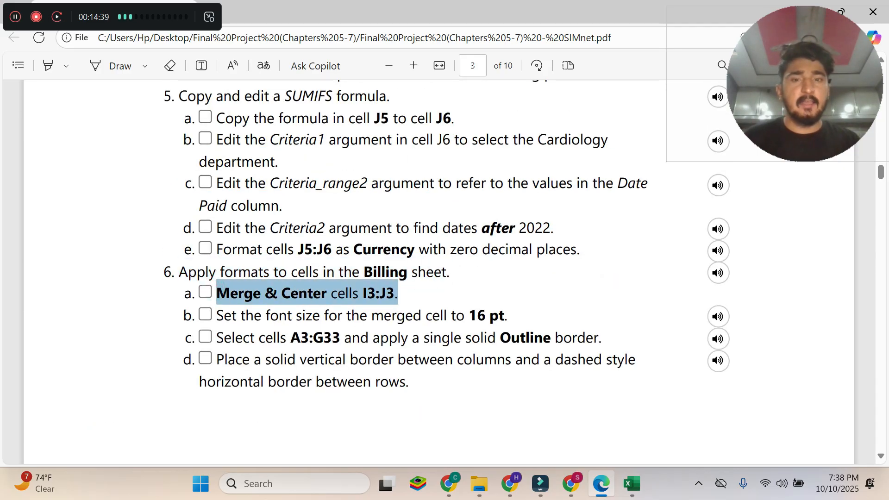
Switch to Excel and apply Merge & Center to cells I3:J3 on the Billing sheet.
{"action": "left_click", "coordinate": [626, 492]}
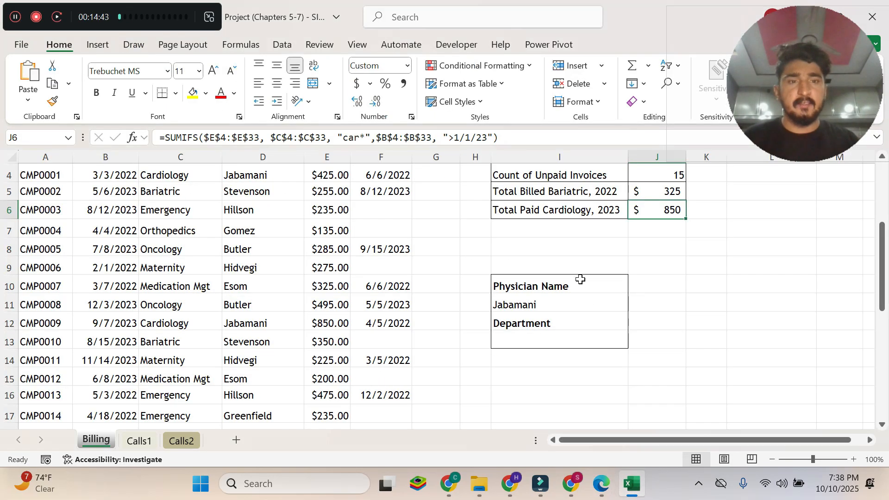
{"action": "scroll", "coordinate": [580, 280], "scroll_direction": "up", "scroll_amount": 1}
{"action": "left_click_drag", "start_coordinate": [561, 237], "coordinate": [642, 236]}
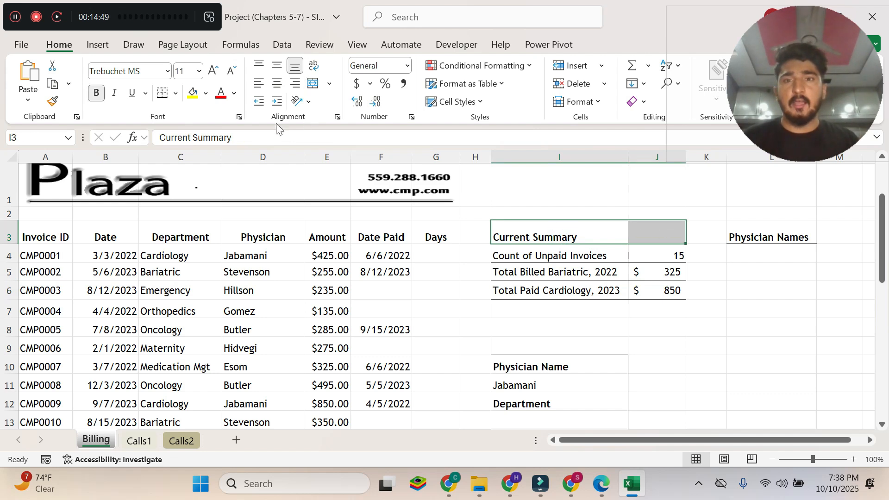
{"action": "left_click", "coordinate": [315, 90]}
Read instruction 6b in the Edge PDF and, back in Excel, set the merged Current Summary cell's font size to 16.
{"action": "left_click", "coordinate": [601, 483]}
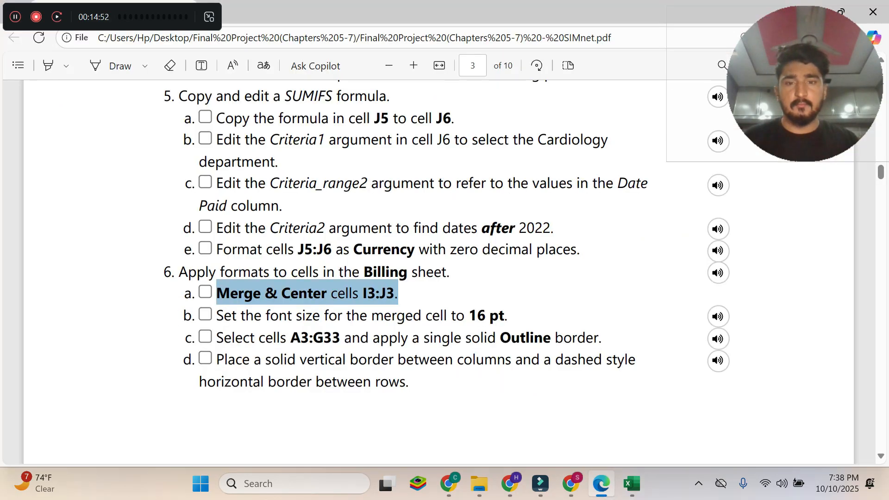
{"action": "left_click", "coordinate": [325, 301]}
{"action": "left_click_drag", "start_coordinate": [217, 315], "coordinate": [504, 316]}
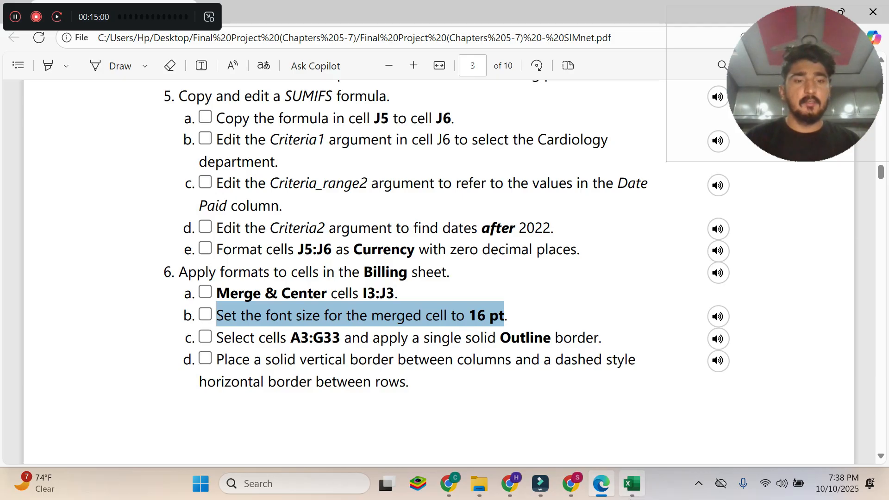
{"action": "left_click", "coordinate": [632, 483]}
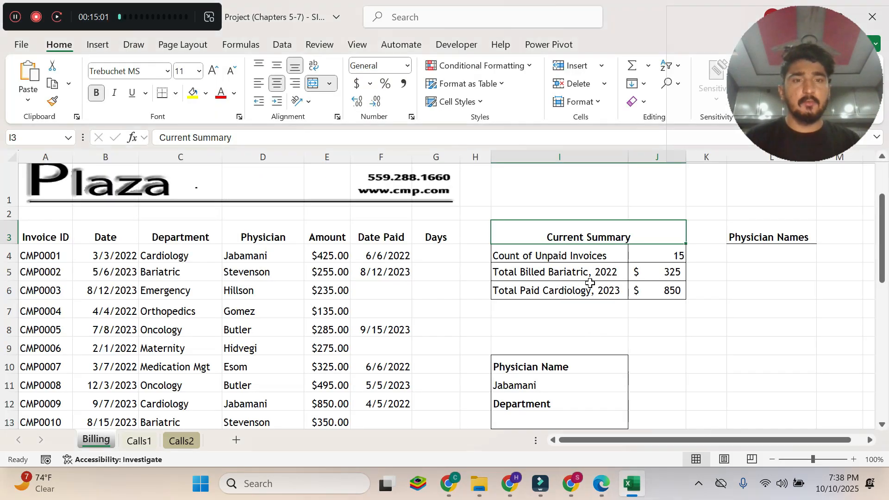
{"action": "left_click", "coordinate": [199, 71]}
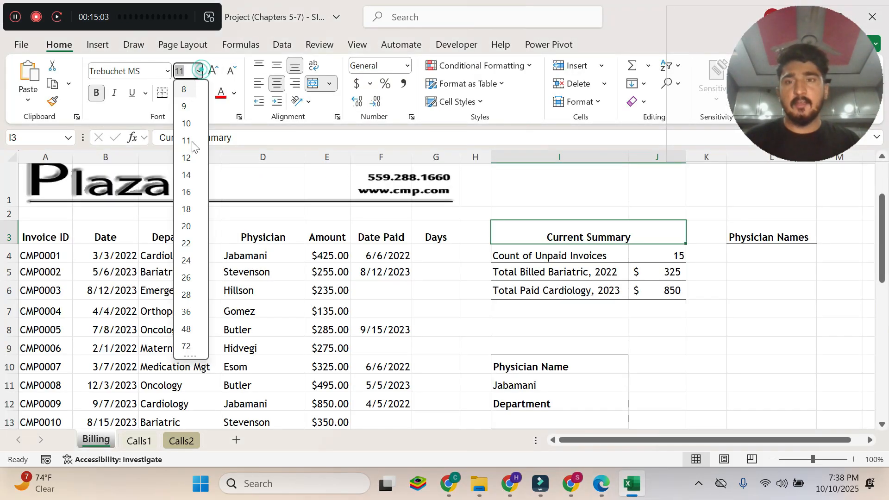
{"action": "left_click", "coordinate": [187, 192]}
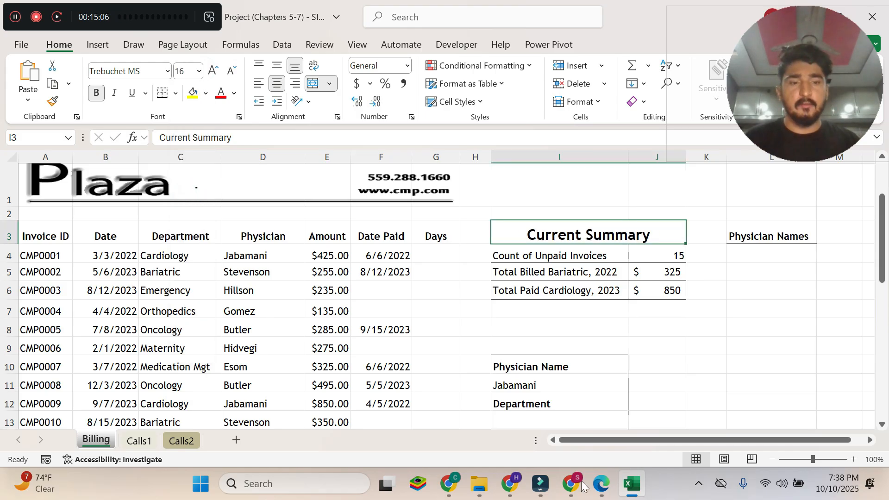
Switch to the Edge PDF, read instruction 6c on the outline border, and copy the cell range A3:G33.
{"action": "left_click", "coordinate": [601, 483]}
{"action": "left_click", "coordinate": [408, 304]}
{"action": "left_click_drag", "start_coordinate": [216, 338], "coordinate": [599, 338]}
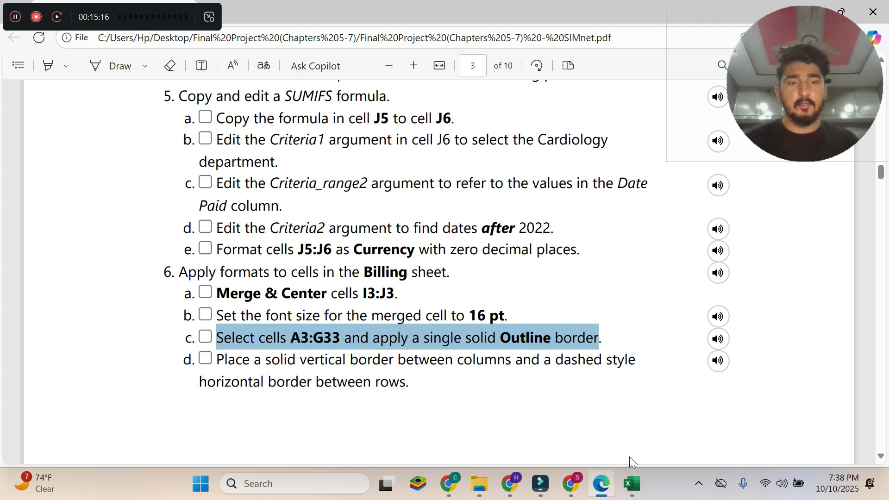
{"action": "mouse_move", "coordinate": [637, 485]}
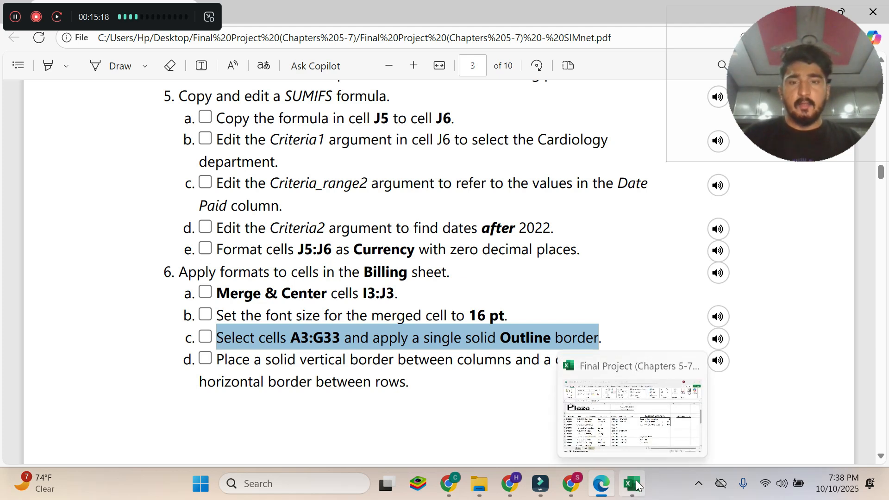
{"action": "left_click", "coordinate": [637, 484]}
{"action": "left_click", "coordinate": [618, 479]}
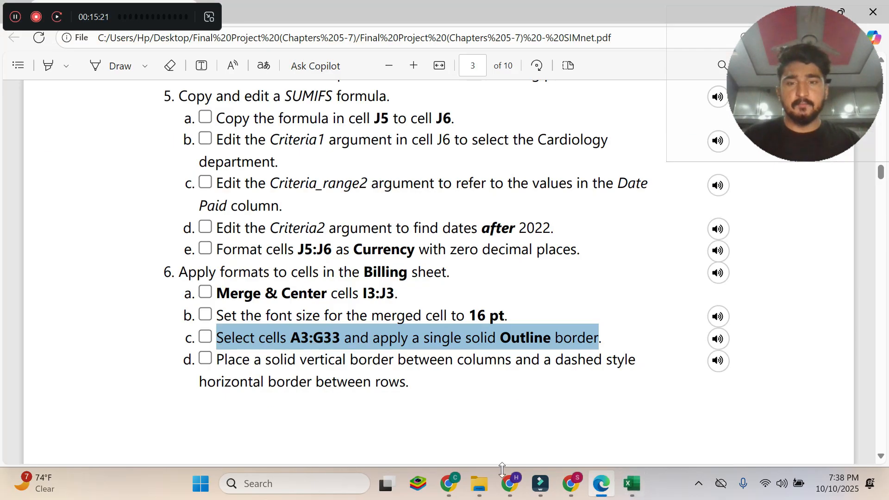
{"action": "left_click_drag", "start_coordinate": [292, 338], "coordinate": [341, 338]}
{"action": "key", "text": "ctrl+c"}
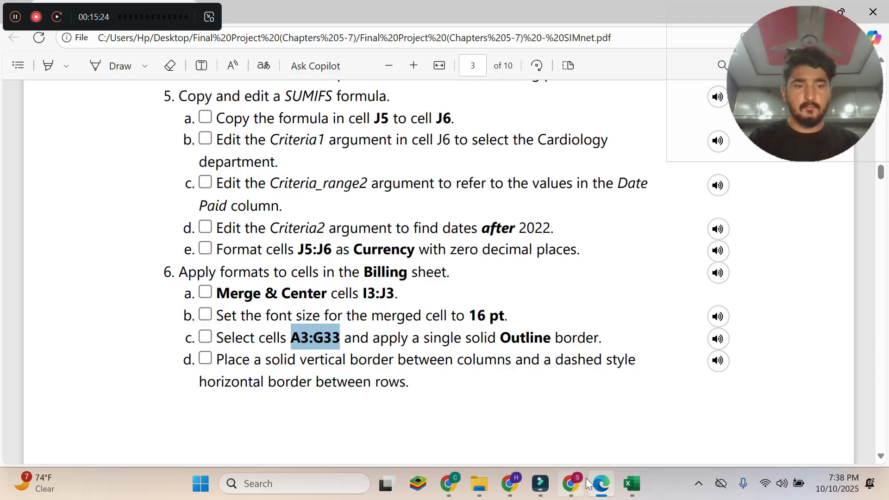
Switch to Excel, select cells A3:G33 on Billing, and choose a single solid Outline border in the Format Cells dialog.
{"action": "left_click", "coordinate": [632, 484]}
{"action": "left_click", "coordinate": [27, 137]}
{"action": "key", "text": "ctrl+v"}
{"action": "key", "text": "Return"}
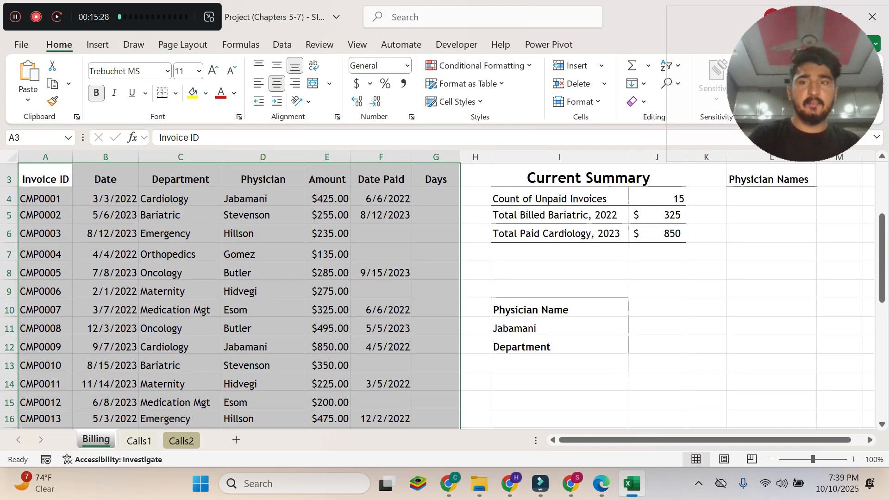
{"action": "scroll", "coordinate": [348, 299], "scroll_direction": "up", "scroll_amount": 2}
{"action": "scroll", "coordinate": [348, 298], "scroll_direction": "up", "scroll_amount": 1}
{"action": "scroll", "coordinate": [348, 299], "scroll_direction": "down", "scroll_amount": 1}
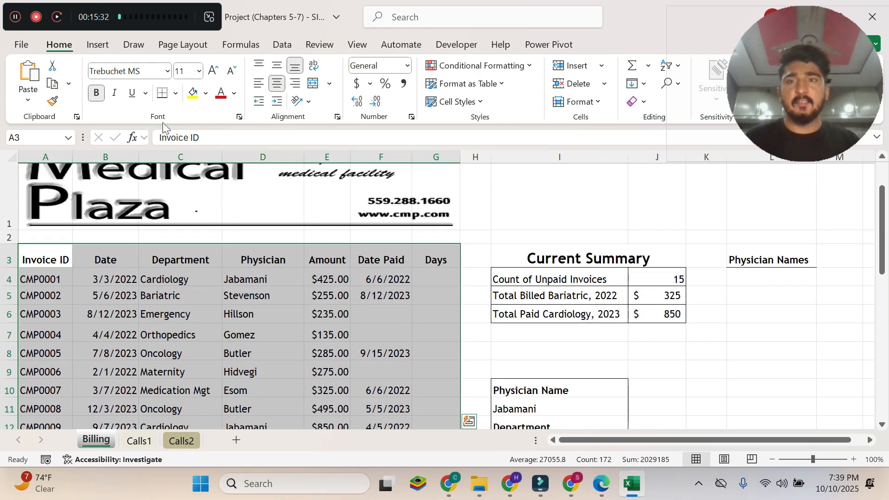
{"action": "left_click", "coordinate": [175, 93]}
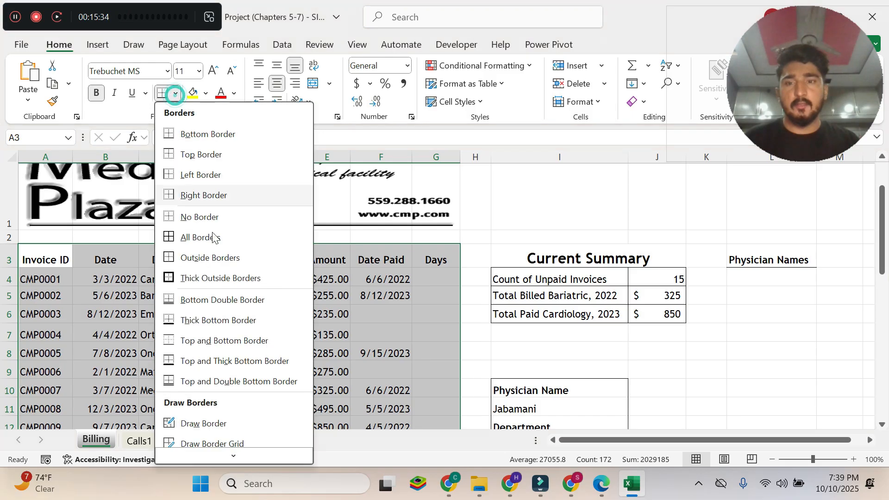
{"action": "mouse_move", "coordinate": [232, 457]}
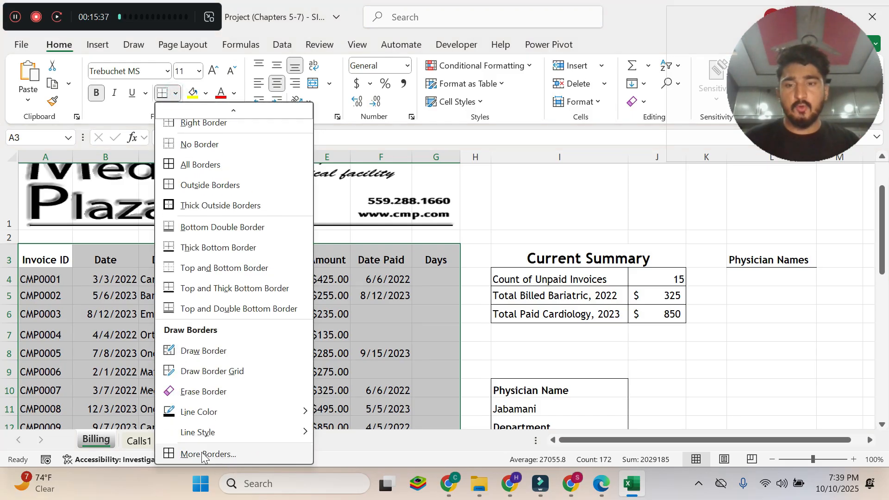
{"action": "left_click", "coordinate": [226, 454]}
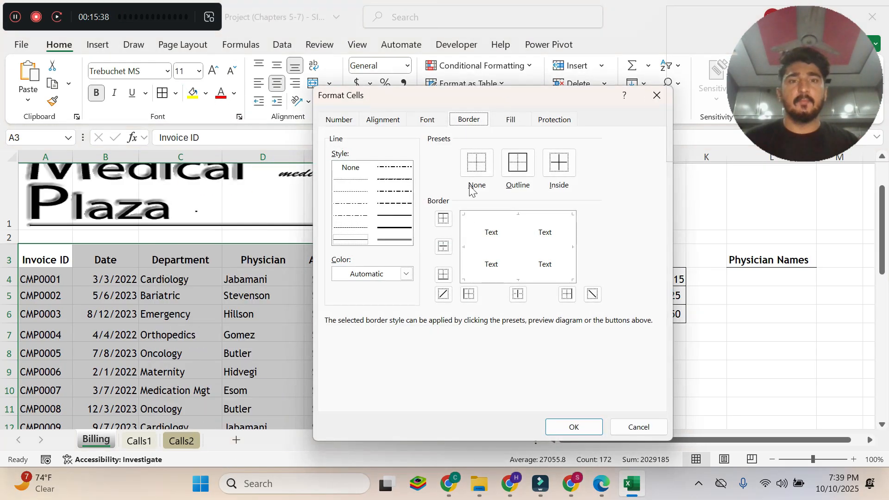
{"action": "left_click", "coordinate": [518, 167]}
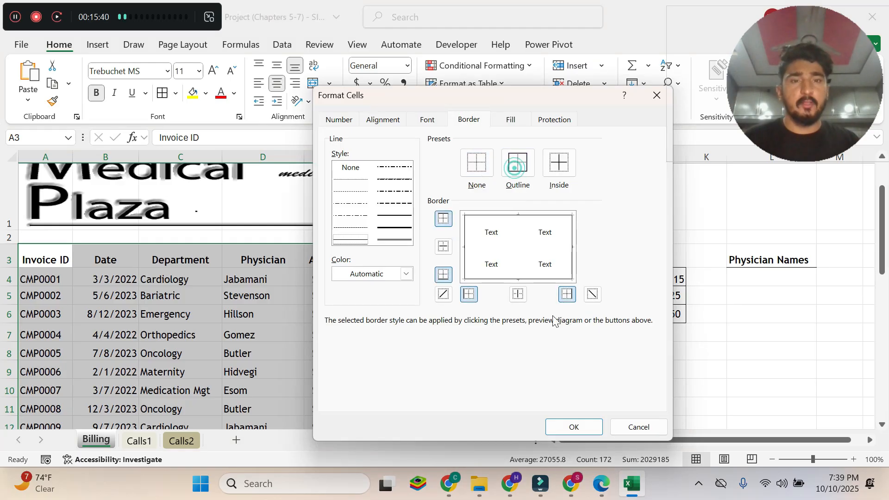
Switch to the Edge PDF and read instruction 6d on vertical borders between columns and dashed horizontal borders between rows.
{"action": "left_click", "coordinate": [603, 494]}
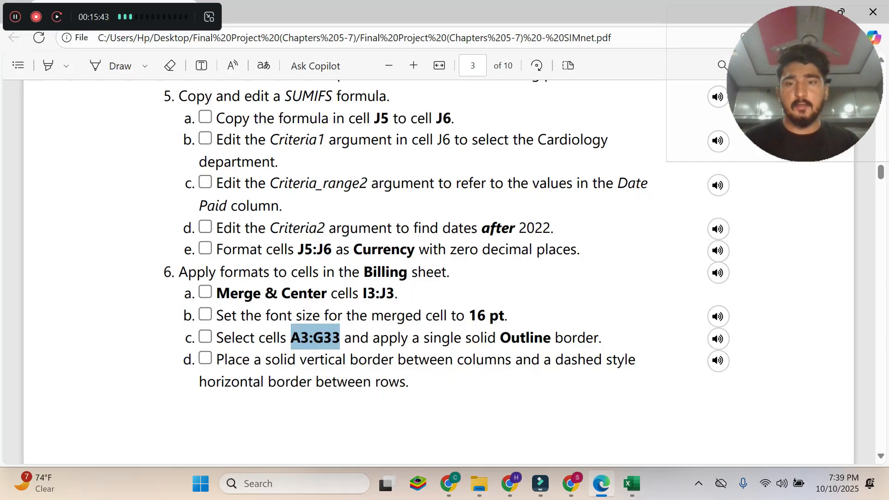
{"action": "left_click", "coordinate": [389, 360]}
{"action": "left_click_drag", "start_coordinate": [217, 359], "coordinate": [399, 382]}
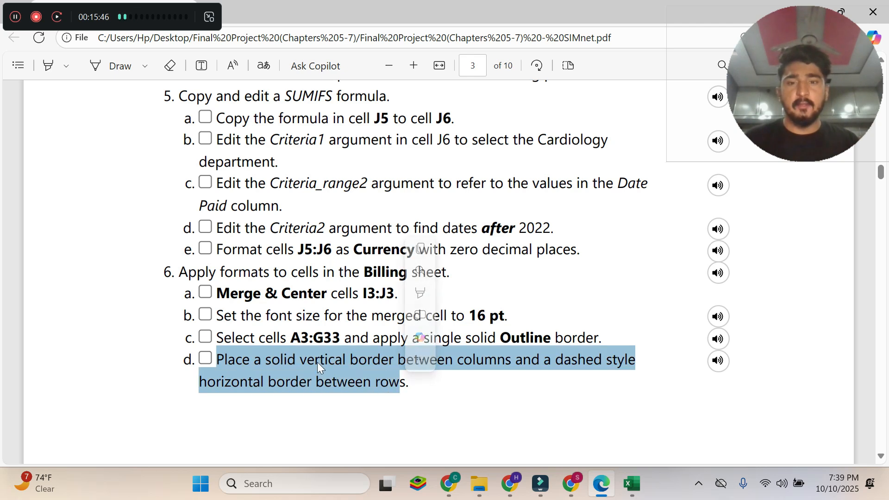
Recheck instruction 6d in the Edge PDF and, in Excel's Format Cells dialog, pick the single solid border line style.
{"action": "mouse_move", "coordinate": [470, 360]}
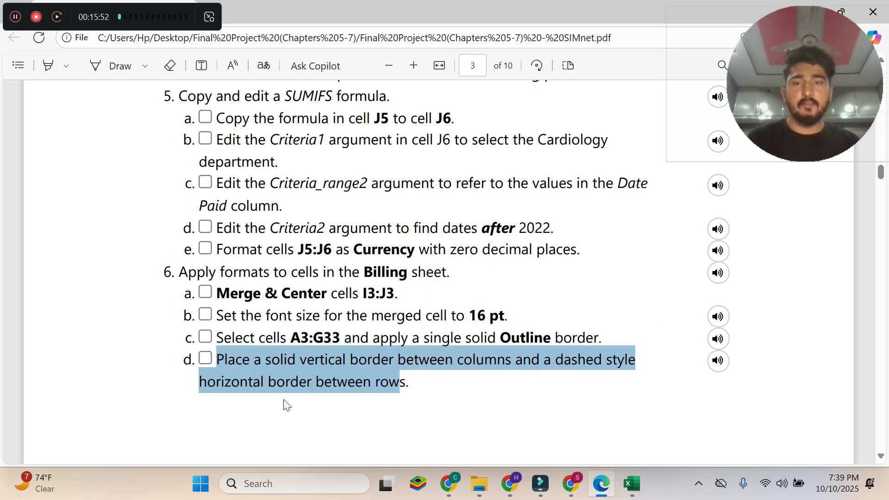
{"action": "left_click", "coordinate": [632, 484]}
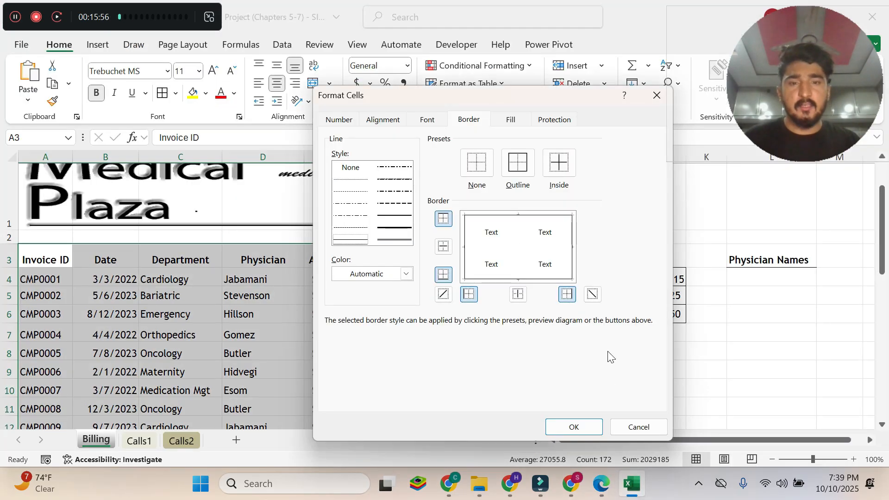
{"action": "left_click", "coordinate": [605, 491]}
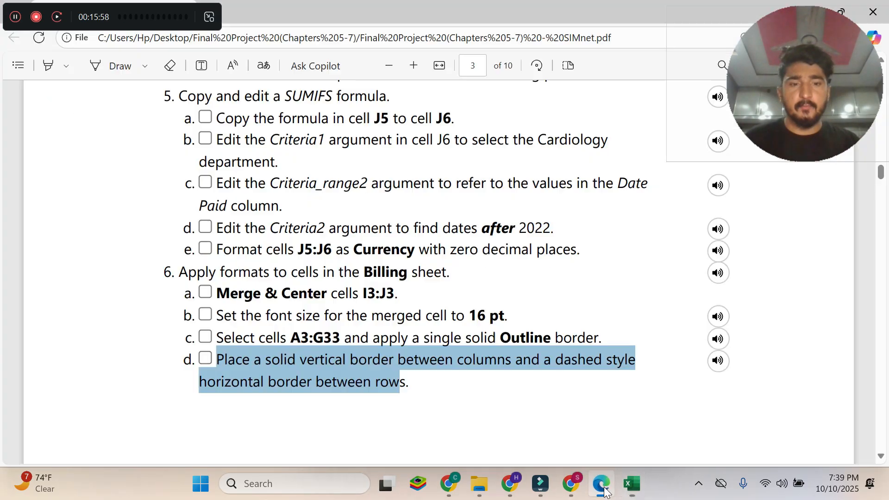
{"action": "left_click", "coordinate": [635, 496]}
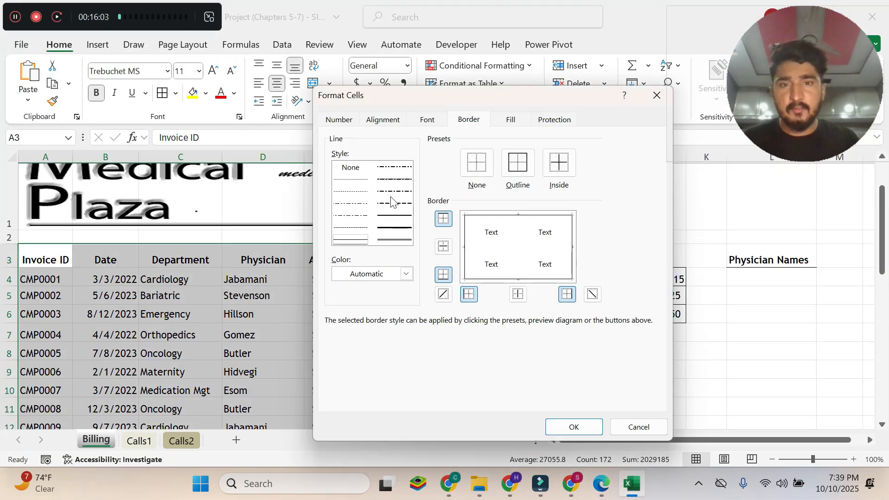
{"action": "left_click", "coordinate": [359, 239]}
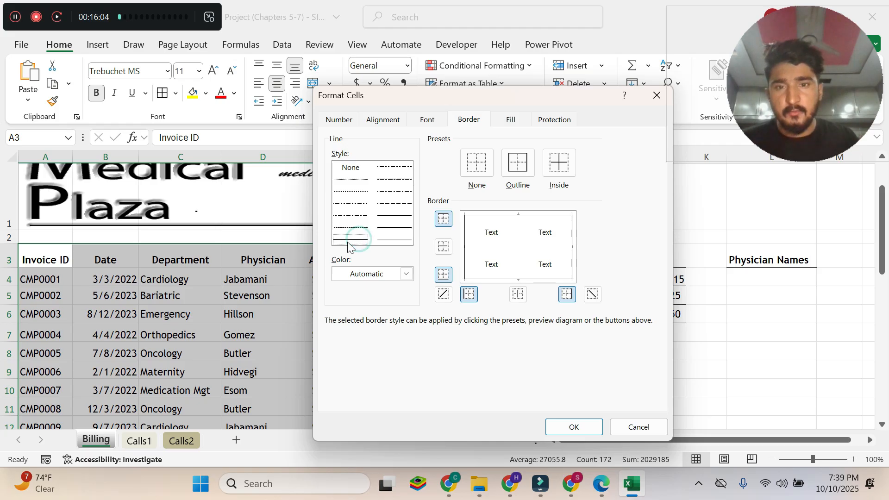
{"action": "left_click", "coordinate": [348, 241]}
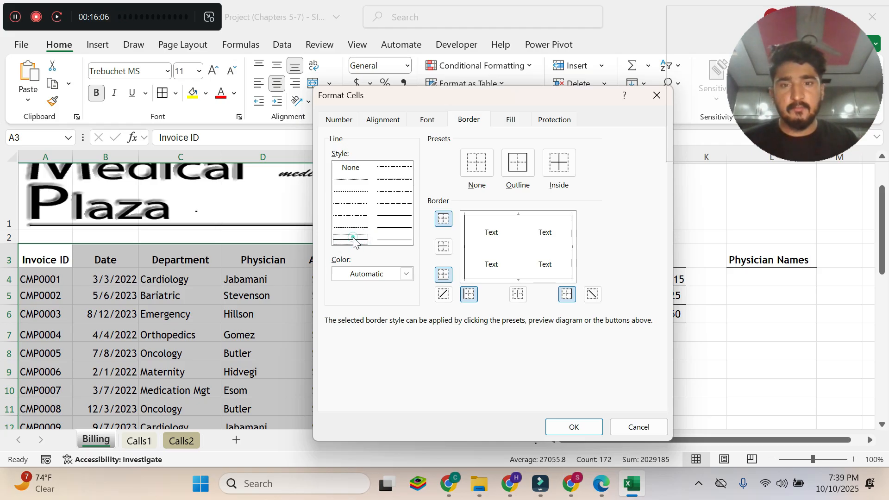
{"action": "left_click", "coordinate": [393, 238]}
{"action": "left_click", "coordinate": [356, 237]}
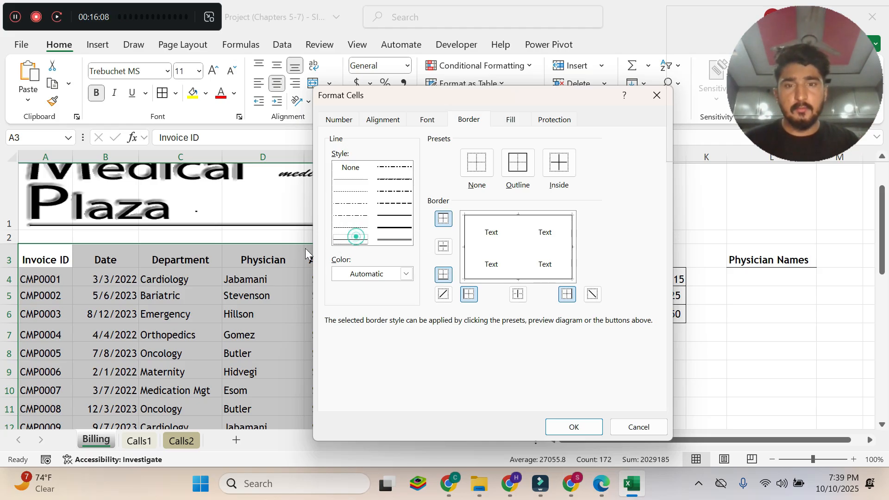
{"action": "left_click", "coordinate": [344, 244]}
Switch to the Edge PDF and read instruction 6e on the solid single bottom border for cells A3:G3.
{"action": "left_click", "coordinate": [601, 483]}
{"action": "scroll", "coordinate": [417, 231], "scroll_direction": "down", "scroll_amount": 3}
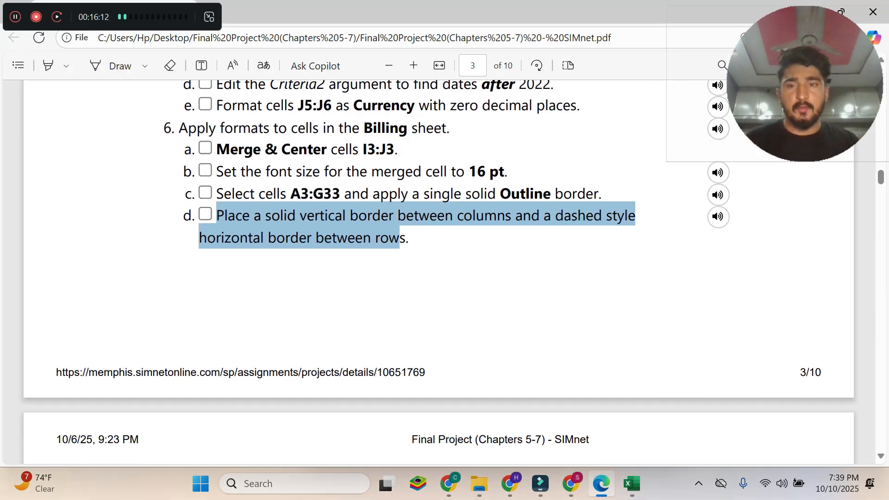
{"action": "scroll", "coordinate": [416, 232], "scroll_direction": "down", "scroll_amount": 4}
{"action": "left_click_drag", "start_coordinate": [216, 319], "coordinate": [540, 319]}
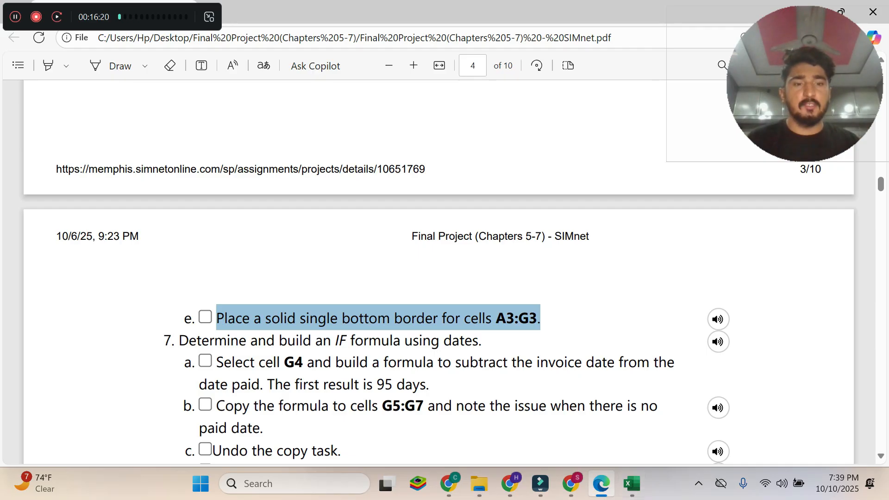
Switch to Excel, apply the outline border from the Format Cells dialog, and add a Bottom Border to the selected range A3:G33.
{"action": "left_click", "coordinate": [631, 484]}
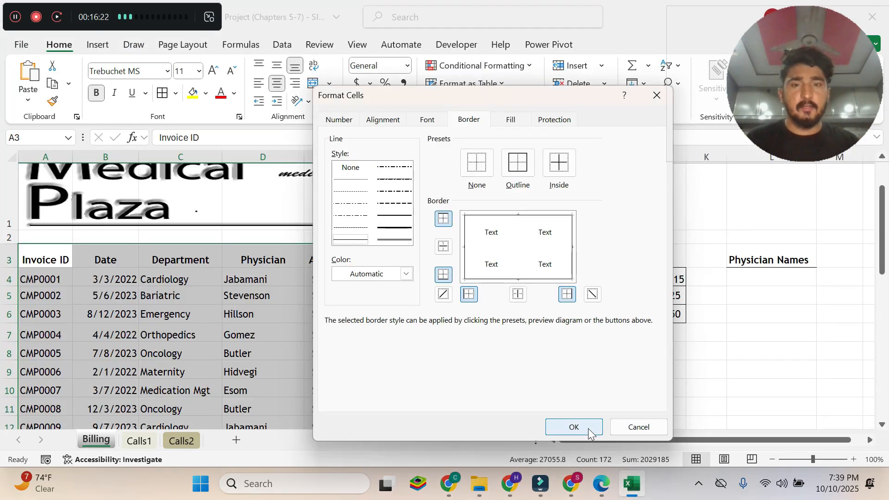
{"action": "left_click", "coordinate": [589, 431]}
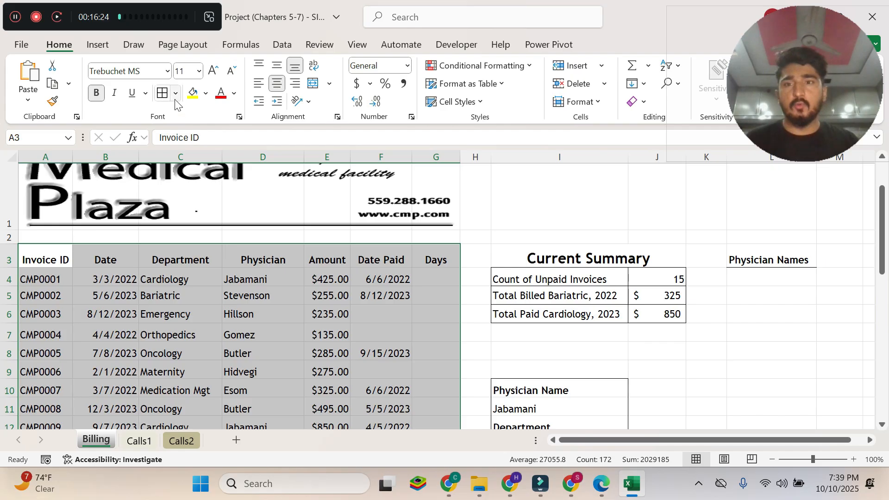
{"action": "left_click", "coordinate": [176, 93]}
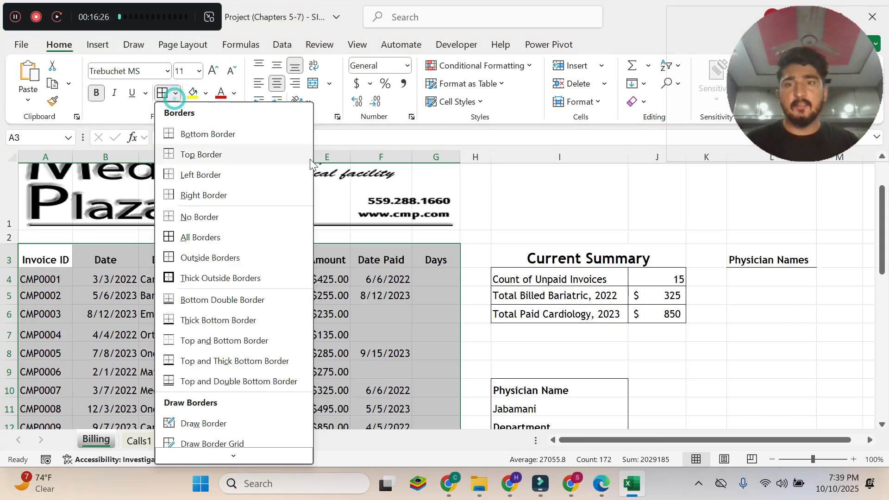
{"action": "left_click", "coordinate": [230, 139]}
{"action": "left_click", "coordinate": [477, 258]}
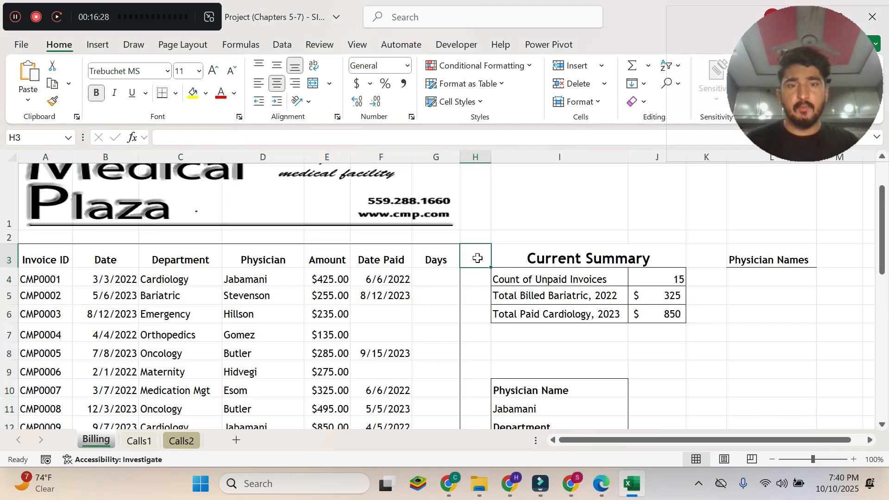
Switch to the Edge PDF and read step 7 on the IF formula using dates, including instruction 7a for cell G4.
{"action": "left_click", "coordinate": [601, 484]}
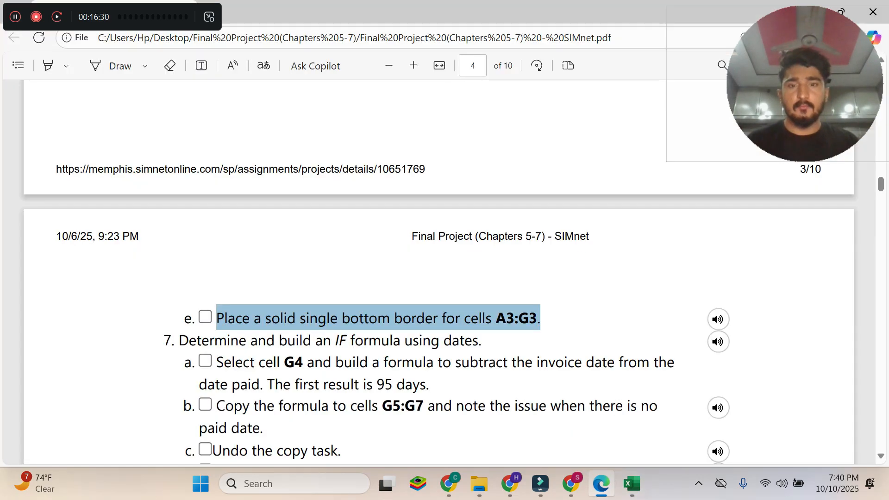
{"action": "scroll", "coordinate": [438, 278], "scroll_direction": "up", "scroll_amount": 5}
{"action": "scroll", "coordinate": [437, 277], "scroll_direction": "down", "scroll_amount": 6}
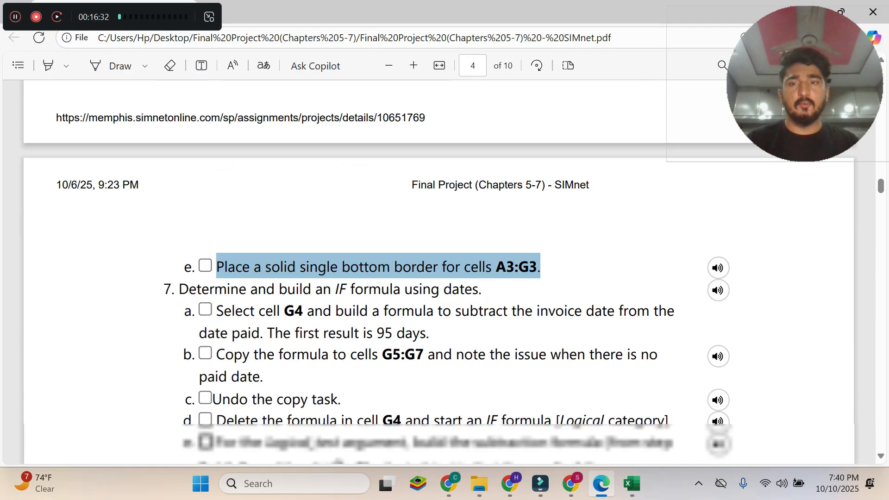
{"action": "left_click_drag", "start_coordinate": [178, 271], "coordinate": [477, 271]}
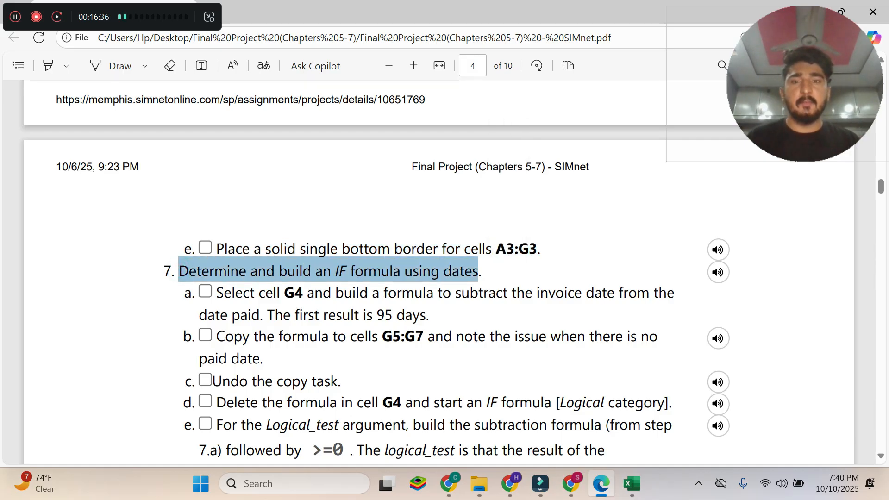
{"action": "scroll", "coordinate": [435, 273], "scroll_direction": "down", "scroll_amount": 2}
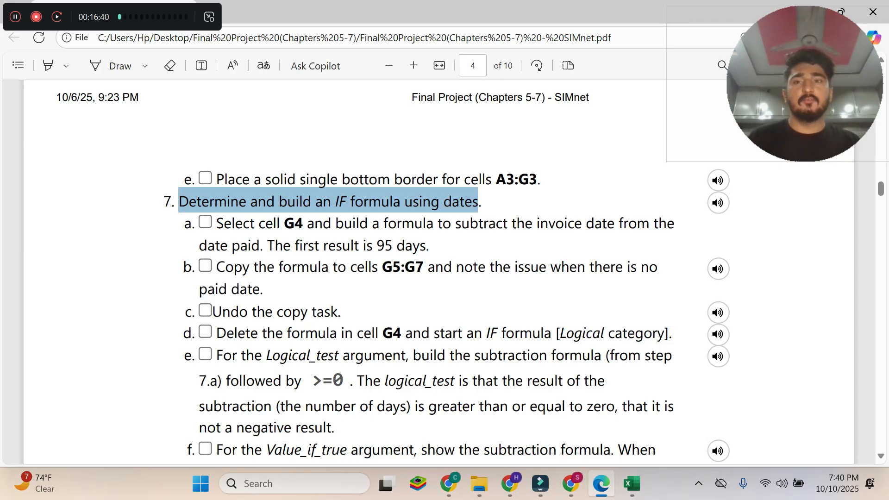
{"action": "scroll", "coordinate": [439, 272], "scroll_direction": "down", "scroll_amount": 5}
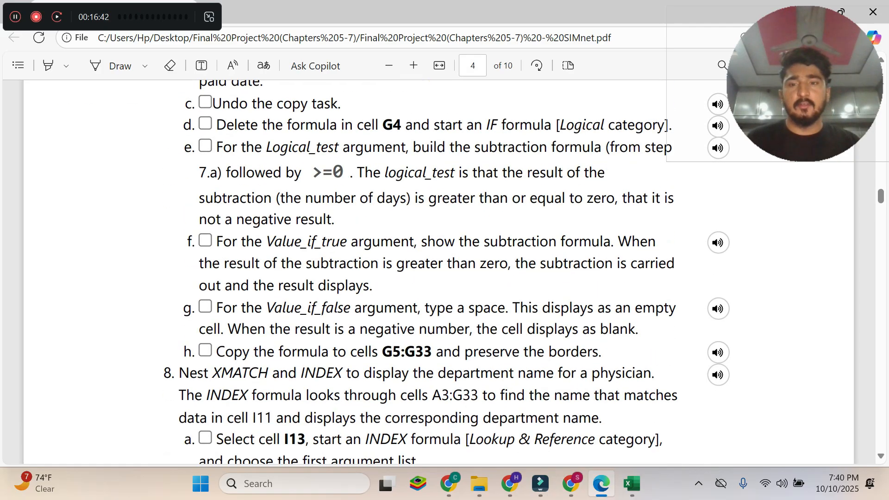
{"action": "scroll", "coordinate": [439, 272], "scroll_direction": "up", "scroll_amount": 5}
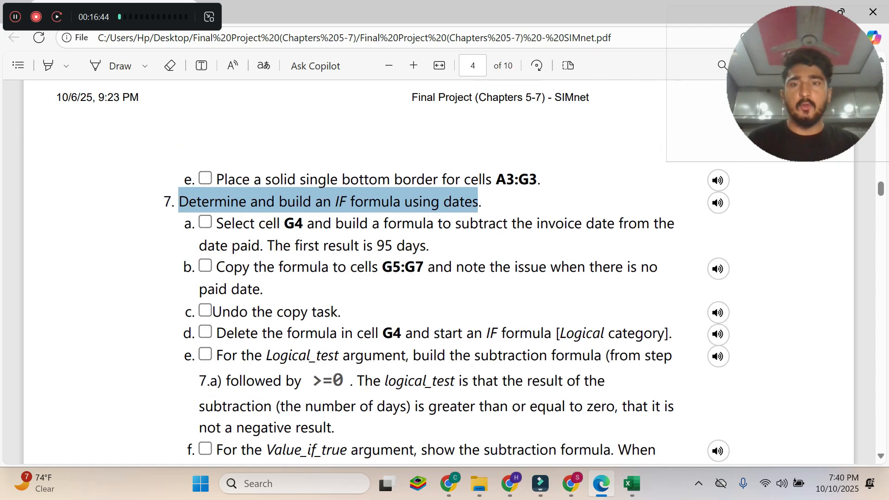
{"action": "left_click_drag", "start_coordinate": [218, 223], "coordinate": [430, 246]}
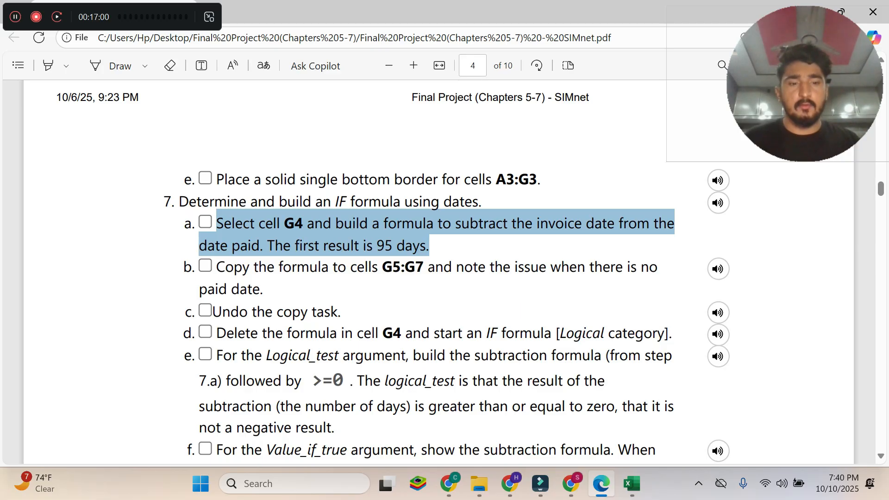
{"action": "mouse_move", "coordinate": [638, 490]}
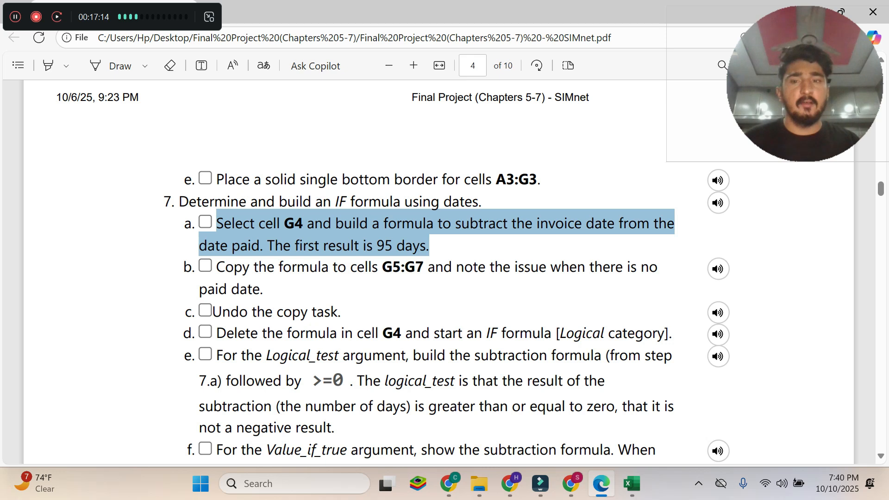
Switch to Excel and enter the formula =F4-B4 in cell G4 to subtract the invoice date from the date paid.
{"action": "left_click", "coordinate": [632, 483]}
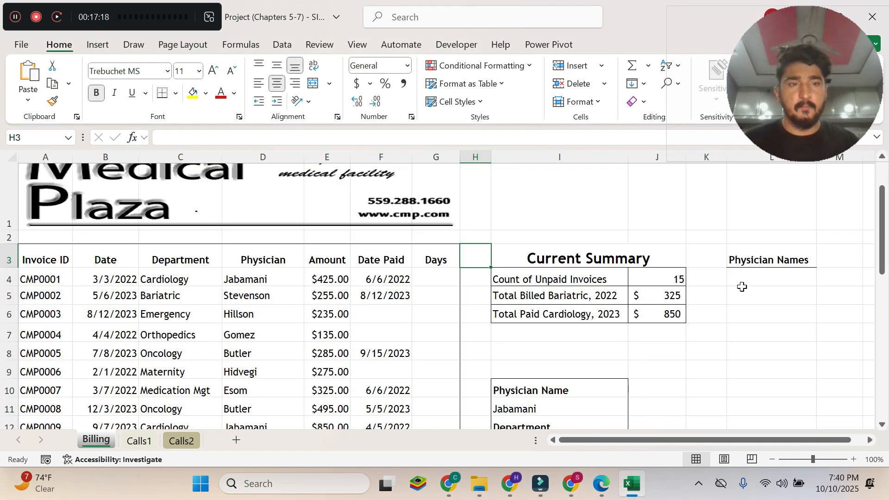
{"action": "left_click", "coordinate": [635, 491]}
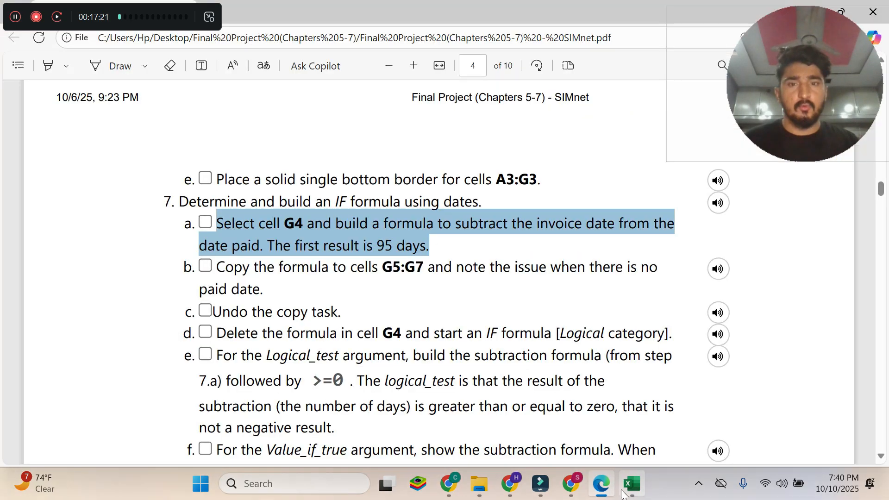
{"action": "left_click", "coordinate": [636, 492]}
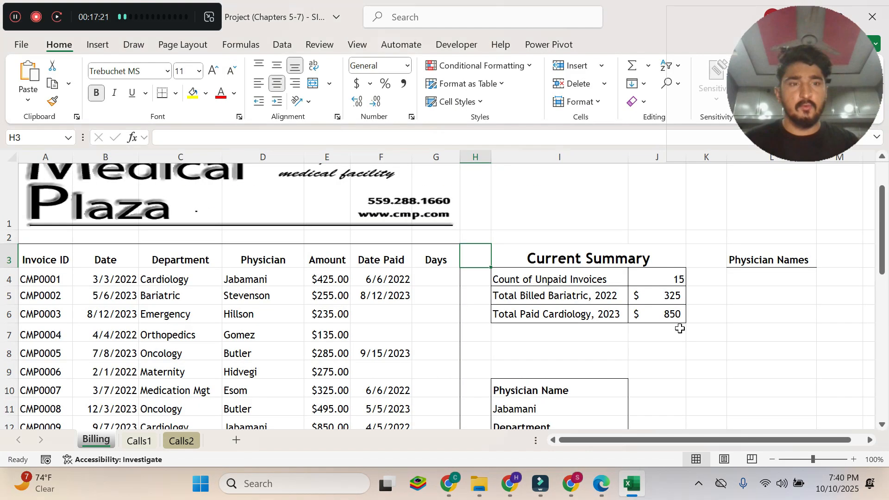
{"action": "left_click", "coordinate": [444, 275]}
{"action": "type", "text": "="}
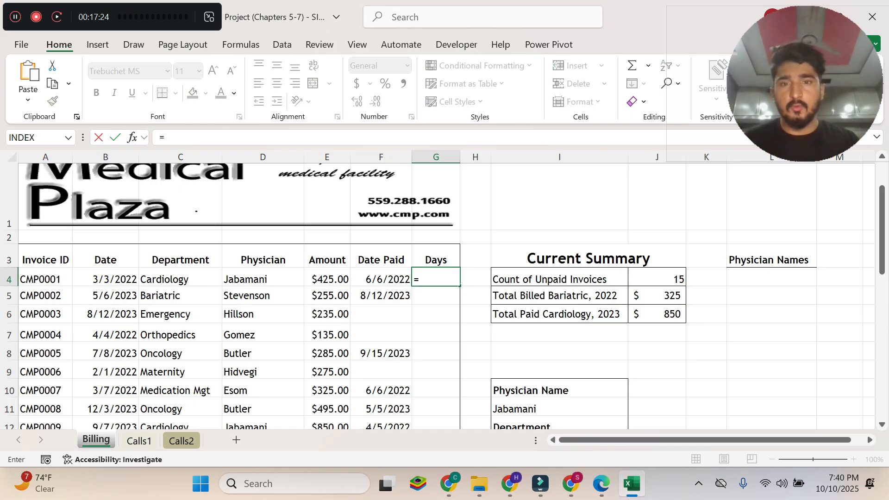
{"action": "left_click", "coordinate": [601, 484]}
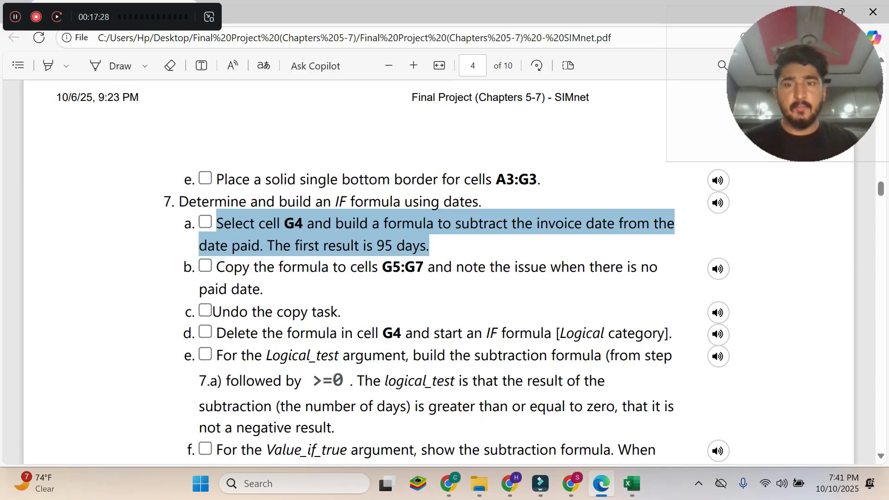
{"action": "left_click", "coordinate": [638, 486]}
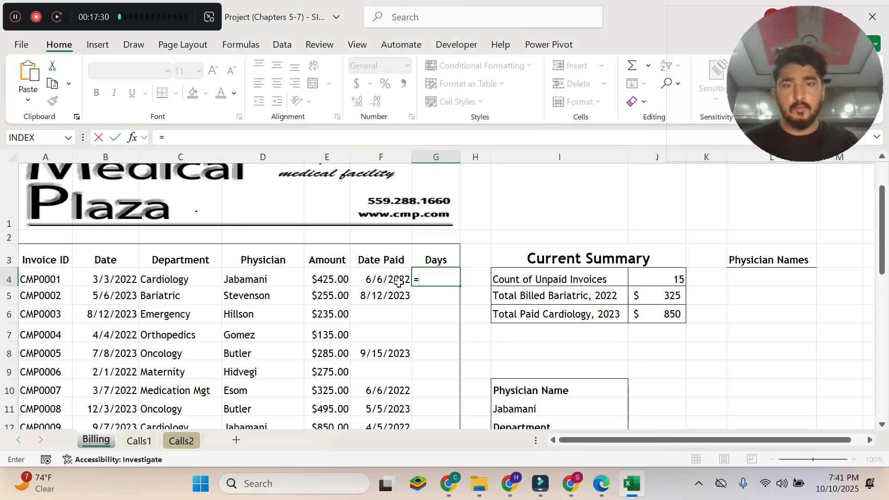
{"action": "left_click", "coordinate": [392, 278]}
{"action": "type", "text": "-"}
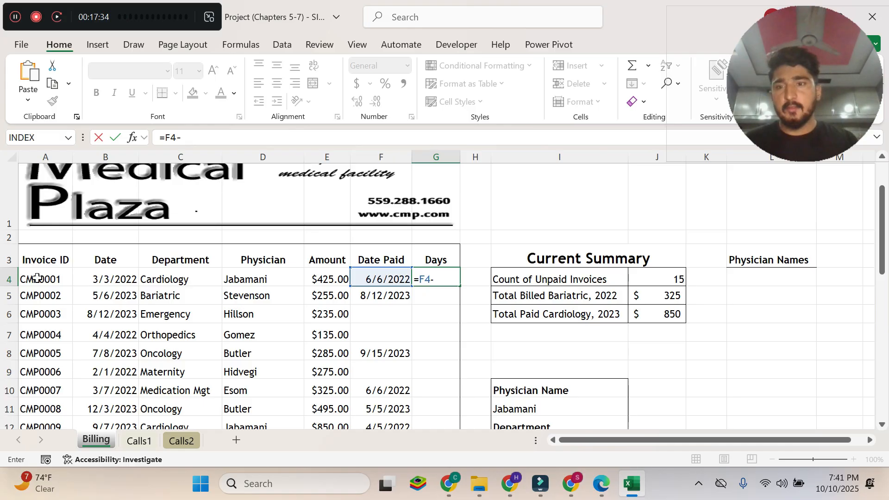
{"action": "left_click", "coordinate": [99, 282]}
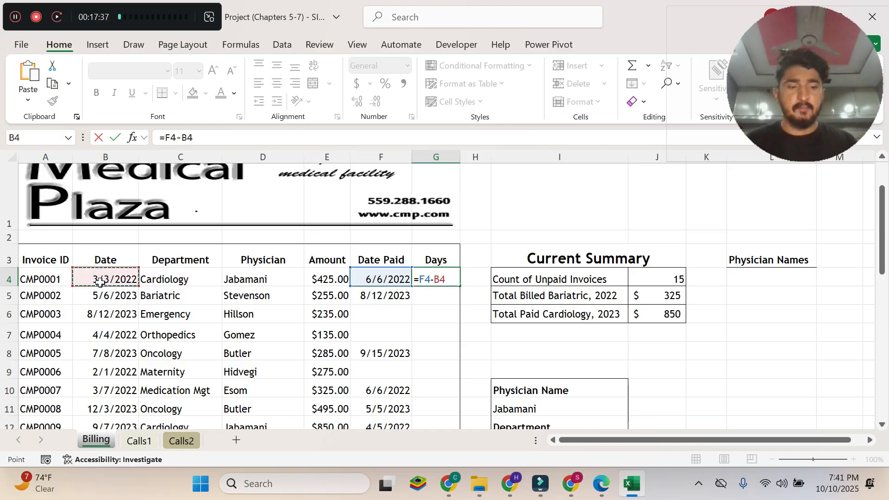
{"action": "key", "text": "Return"}
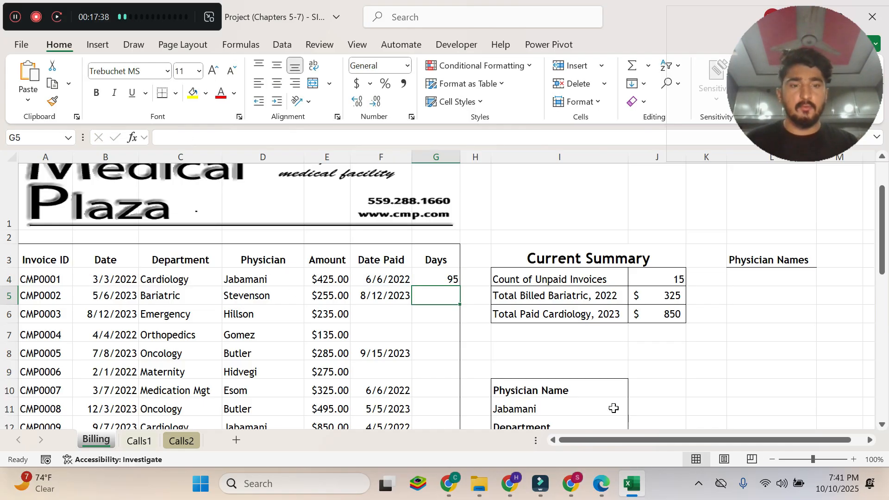
Compare the result in cell G4 with the expected number of days in instruction 7a of the Edge PDF.
{"action": "left_click", "coordinate": [601, 484]}
{"action": "left_click_drag", "start_coordinate": [426, 245], "coordinate": [376, 246]}
{"action": "left_click", "coordinate": [634, 484]}
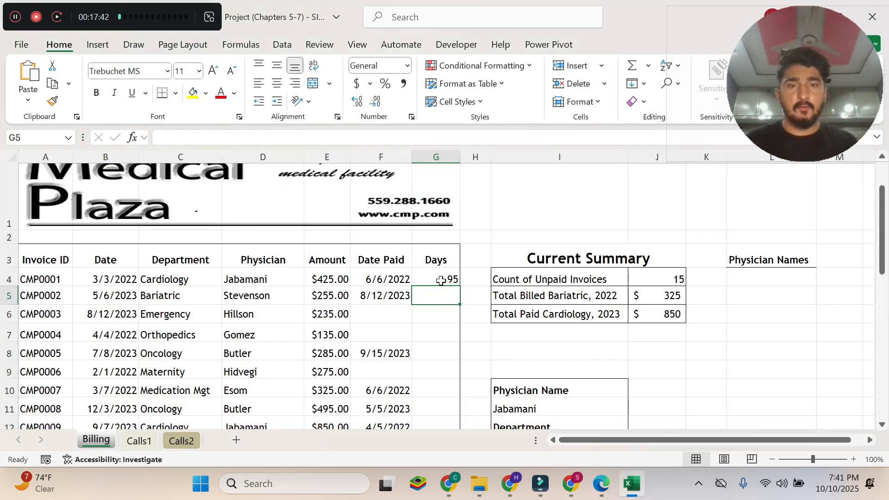
{"action": "left_click", "coordinate": [441, 279]}
Read instruction 7b in the Edge PDF, then switch to Excel and copy the formula in G4 to cells G5:G7.
{"action": "left_click", "coordinate": [601, 496]}
{"action": "left_click_drag", "start_coordinate": [216, 267], "coordinate": [253, 288]}
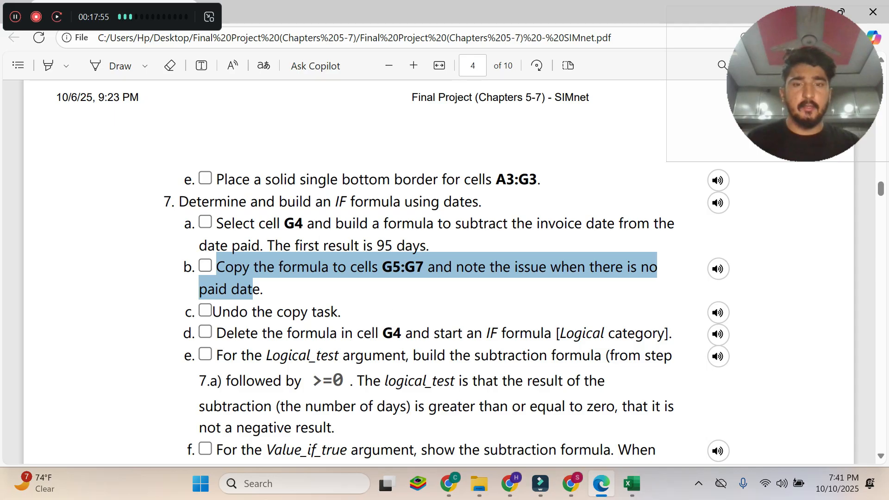
{"action": "left_click", "coordinate": [632, 483]}
{"action": "left_click", "coordinate": [446, 278]}
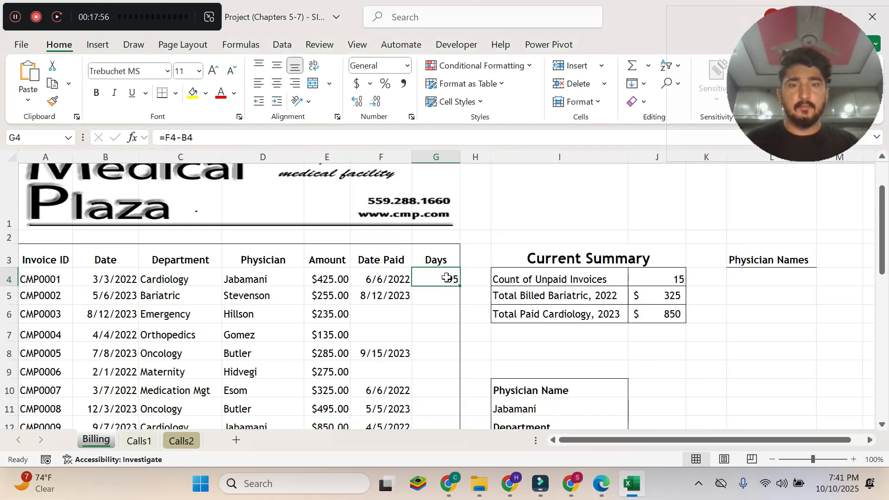
{"action": "left_click", "coordinate": [607, 491]}
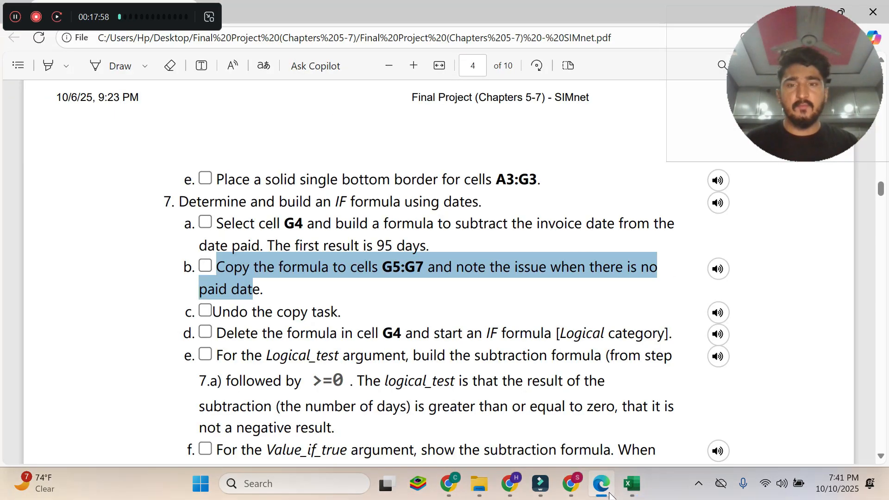
{"action": "left_click", "coordinate": [632, 483]}
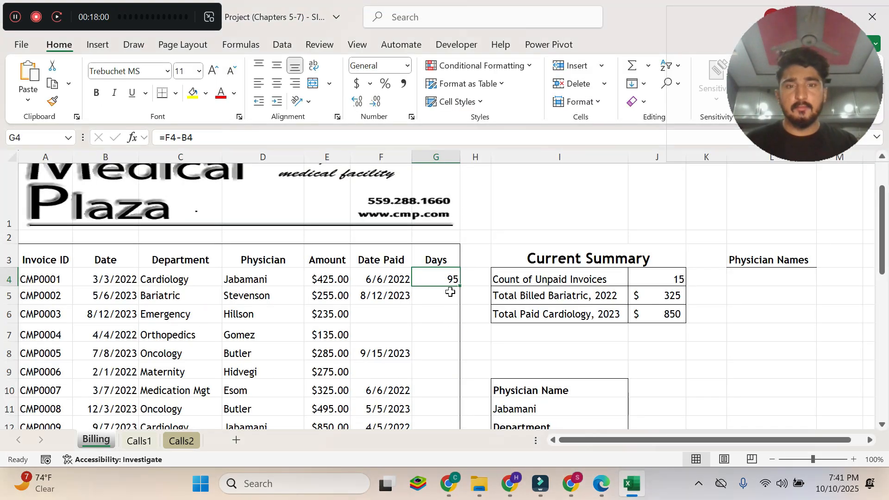
{"action": "left_click_drag", "start_coordinate": [459, 288], "coordinate": [461, 341]}
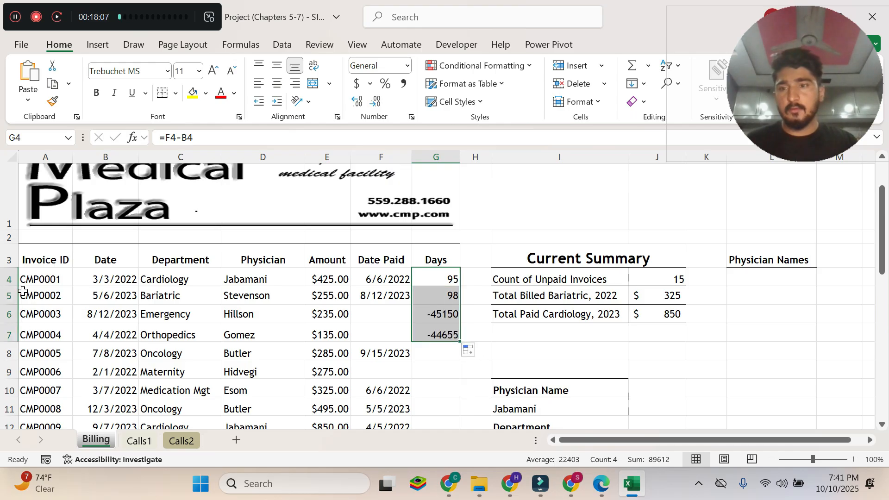
Read instruction 7c in the Edge PDF, then return to Excel and undo the formula copy in G5:G7.
{"action": "left_click", "coordinate": [601, 484]}
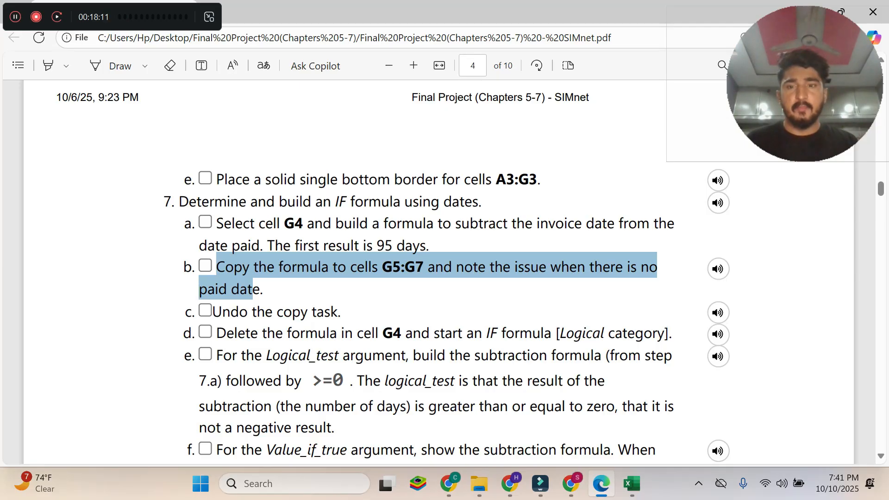
{"action": "left_click_drag", "start_coordinate": [212, 312], "coordinate": [342, 311]}
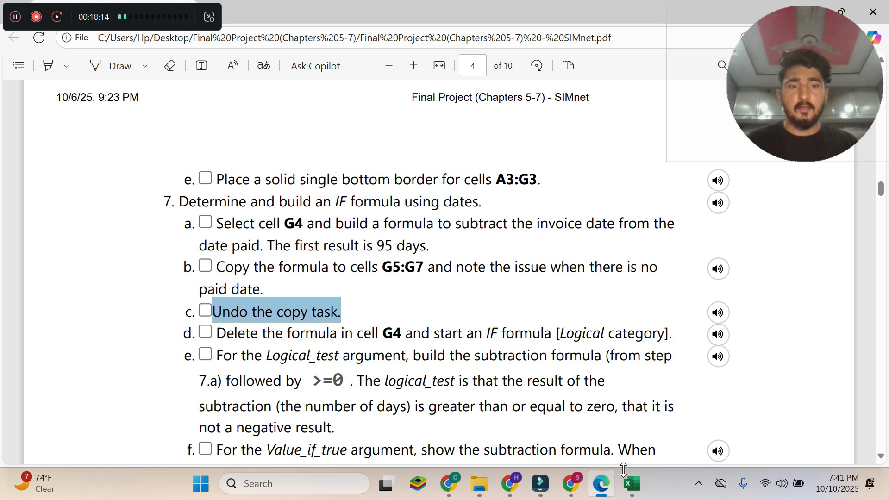
{"action": "left_click", "coordinate": [632, 484]}
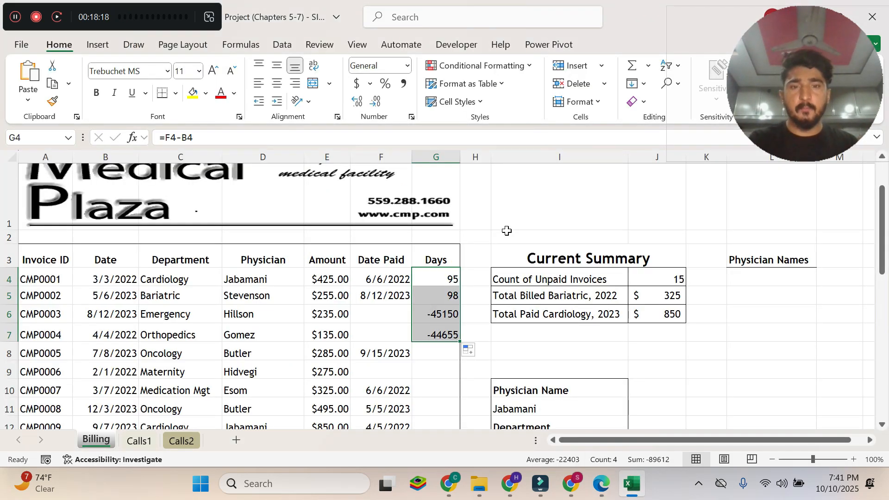
{"action": "key", "text": "ctrl+z"}
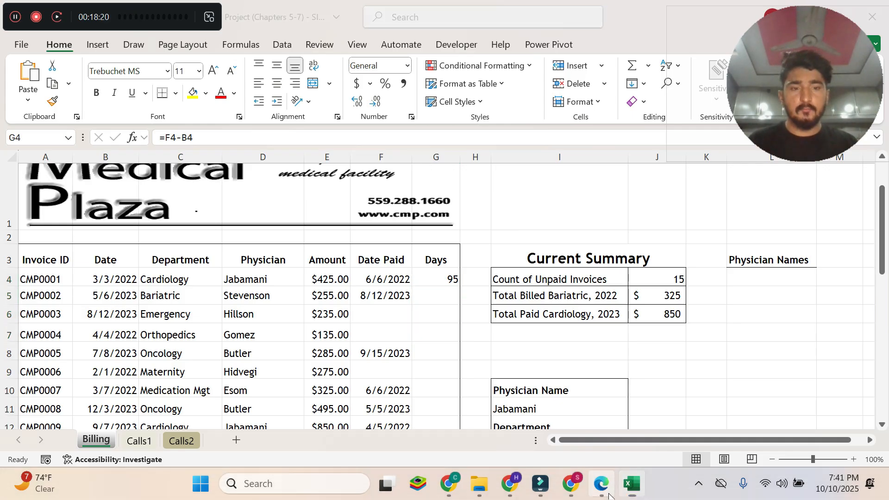
Read instruction 7d in the Edge PDF, then in Excel replace the formula in G4 with a new IF function and open its Function Arguments.
{"action": "left_click", "coordinate": [601, 483]}
{"action": "left_click_drag", "start_coordinate": [215, 333], "coordinate": [667, 335]}
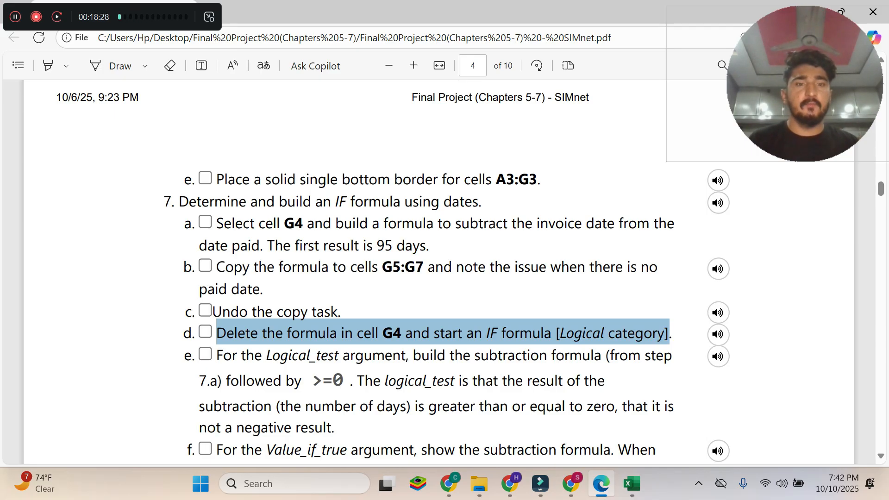
{"action": "left_click", "coordinate": [632, 483]}
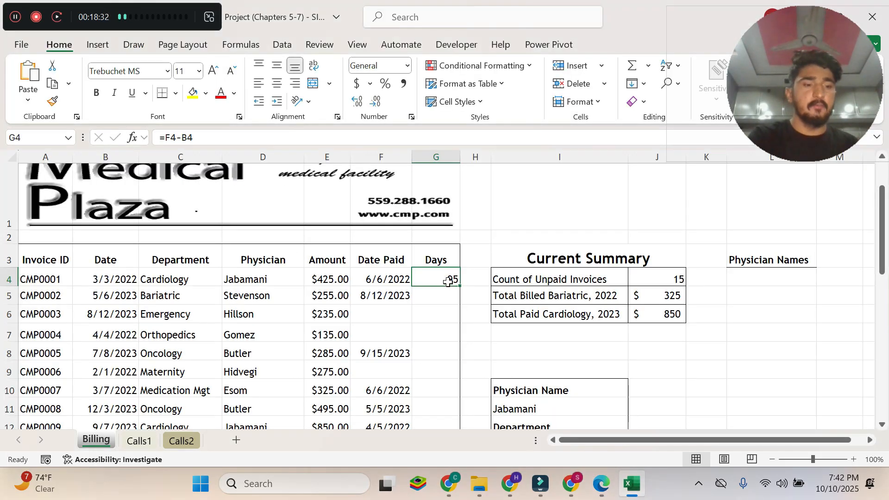
{"action": "key", "text": "Delete"}
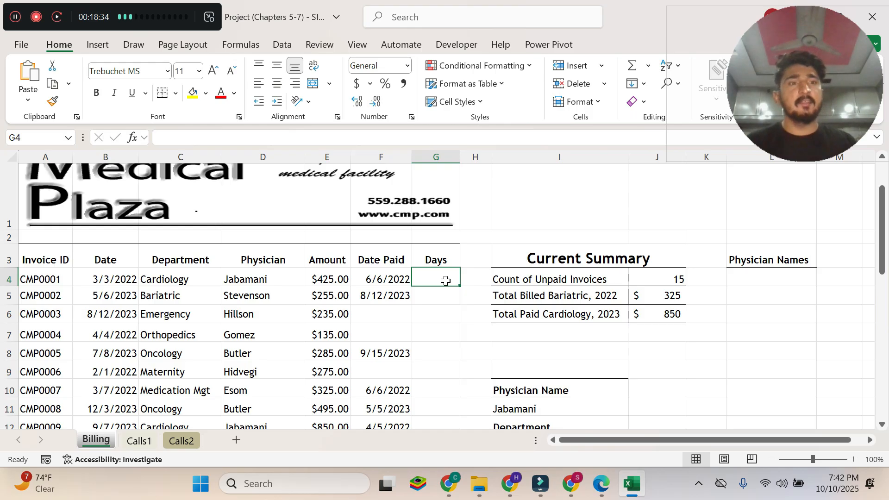
{"action": "type", "text": "=if"}
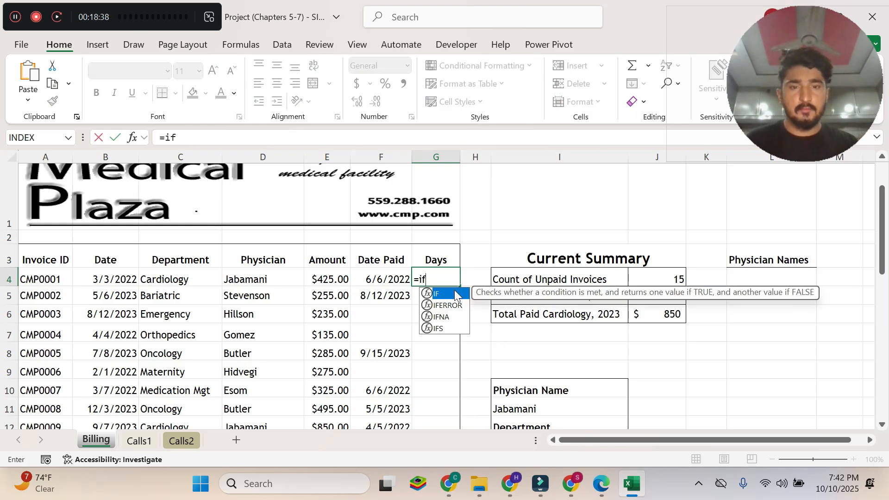
{"action": "double_click", "coordinate": [453, 294]}
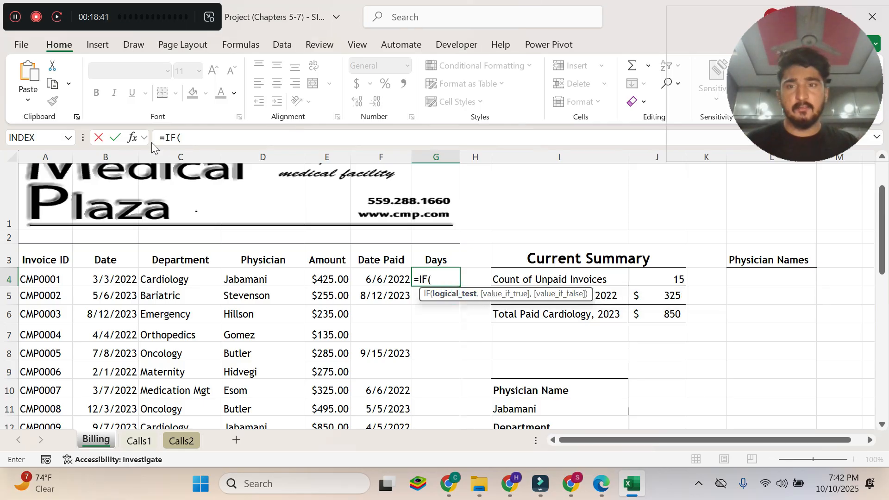
{"action": "left_click", "coordinate": [134, 138]}
{"action": "left_click_drag", "start_coordinate": [375, 168], "coordinate": [343, 51]}
Switch to the Edge PDF and read instruction 7e on the Logical_test argument together with the subtraction described in 7a.
{"action": "left_click", "coordinate": [600, 483]}
{"action": "scroll", "coordinate": [439, 277], "scroll_direction": "down", "scroll_amount": 2}
{"action": "left_click_drag", "start_coordinate": [216, 286], "coordinate": [334, 358]}
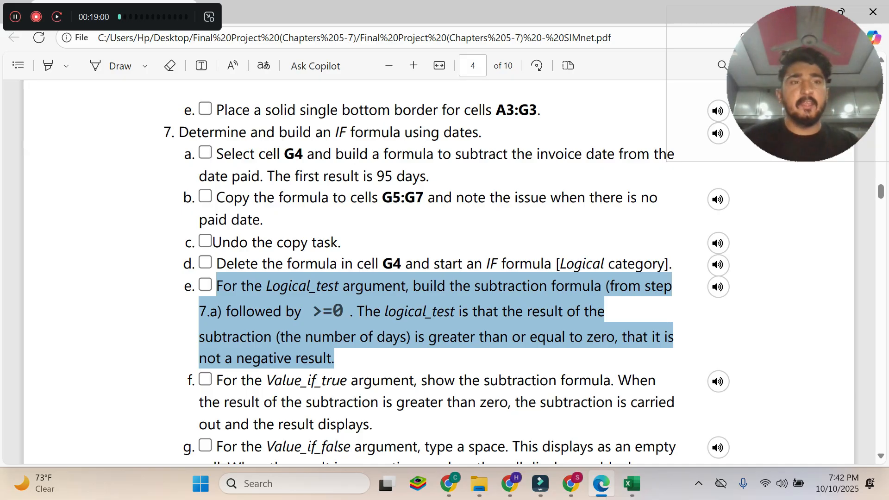
{"action": "left_click", "coordinate": [239, 153]}
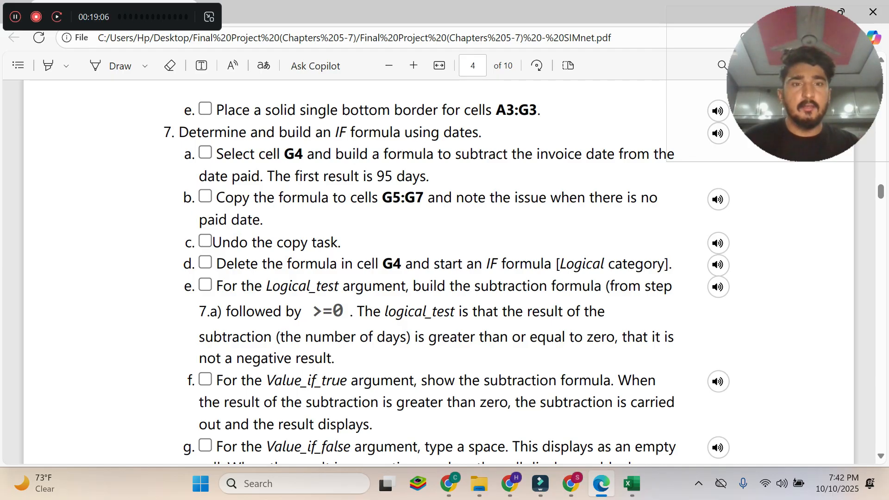
{"action": "left_click_drag", "start_coordinate": [528, 153], "coordinate": [549, 154]}
{"action": "left_click_drag", "start_coordinate": [464, 150], "coordinate": [352, 155]}
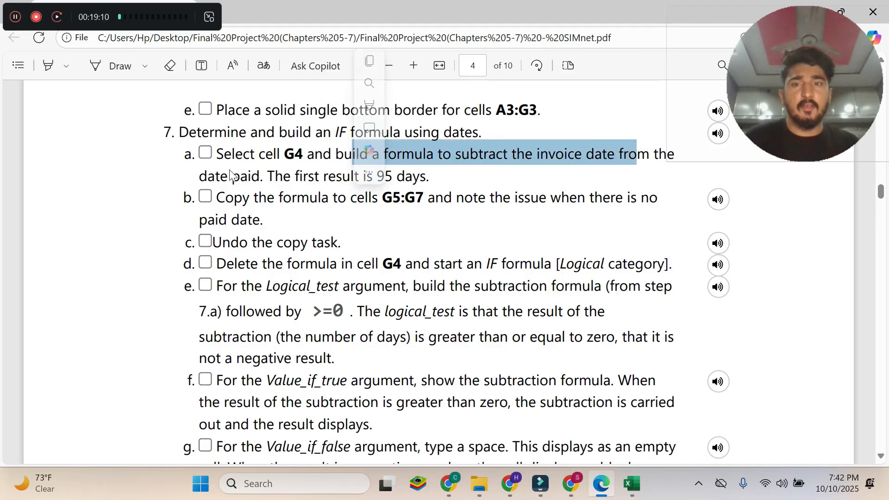
{"action": "left_click_drag", "start_coordinate": [264, 176], "coordinate": [457, 166]}
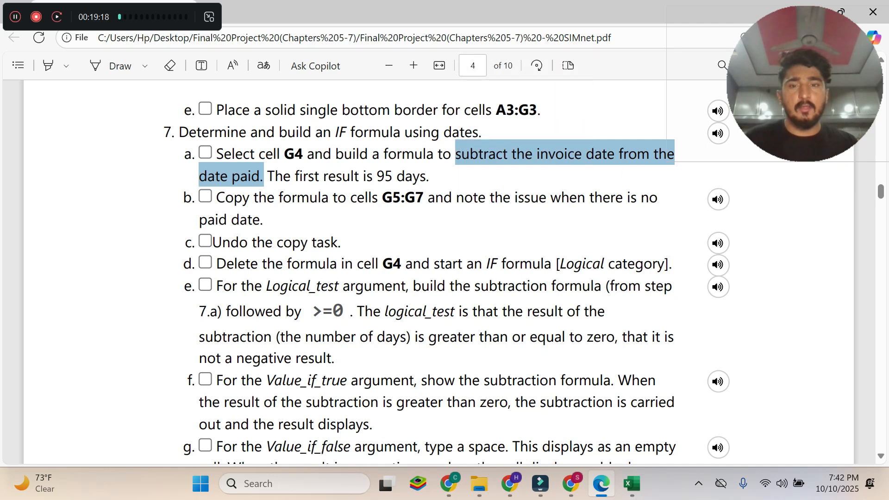
Switch to Excel and set the IF function's Logical_test argument to F4-B4>=0, checking the instruction in the Edge PDF.
{"action": "left_click", "coordinate": [632, 484]}
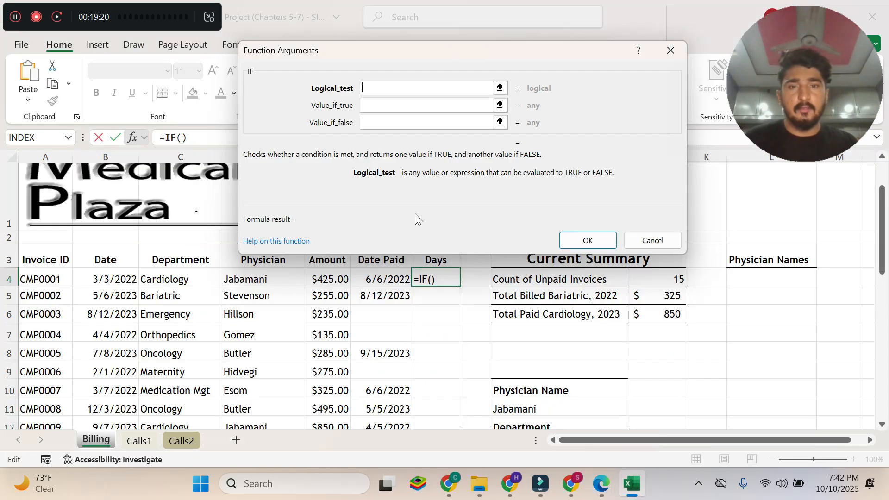
{"action": "left_click_drag", "start_coordinate": [364, 59], "coordinate": [545, 229]}
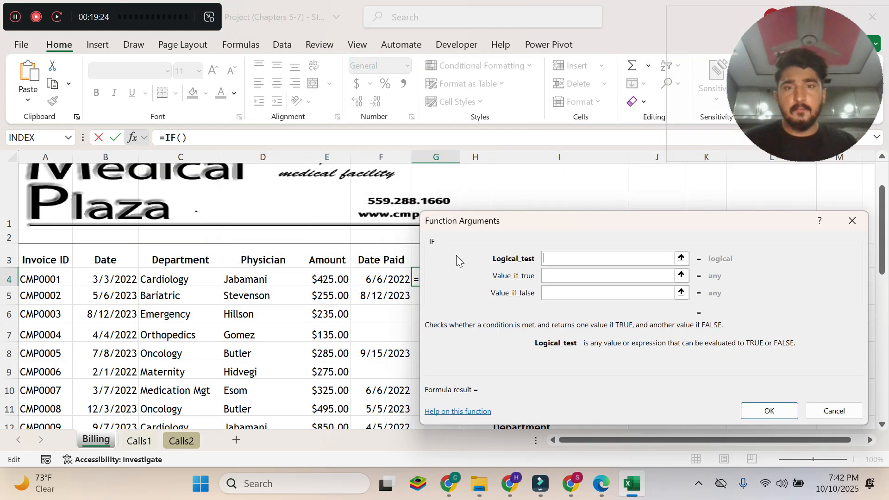
{"action": "left_click", "coordinate": [381, 281]}
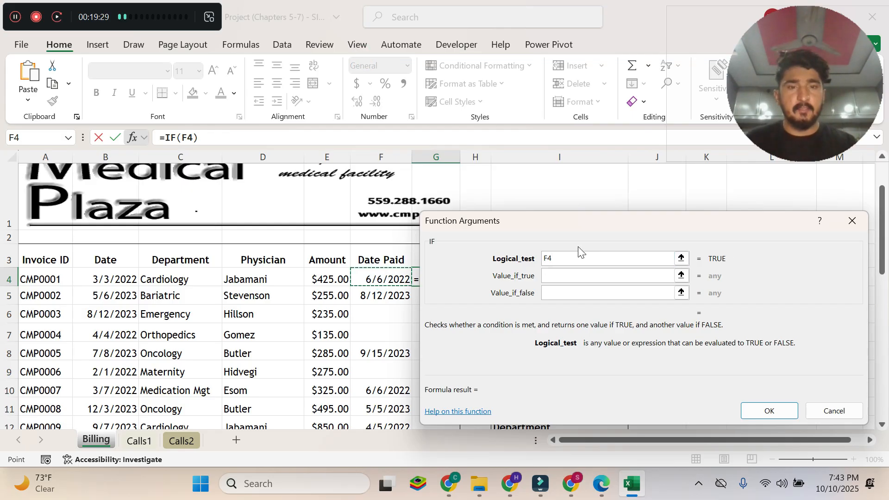
{"action": "type", "text": "-"}
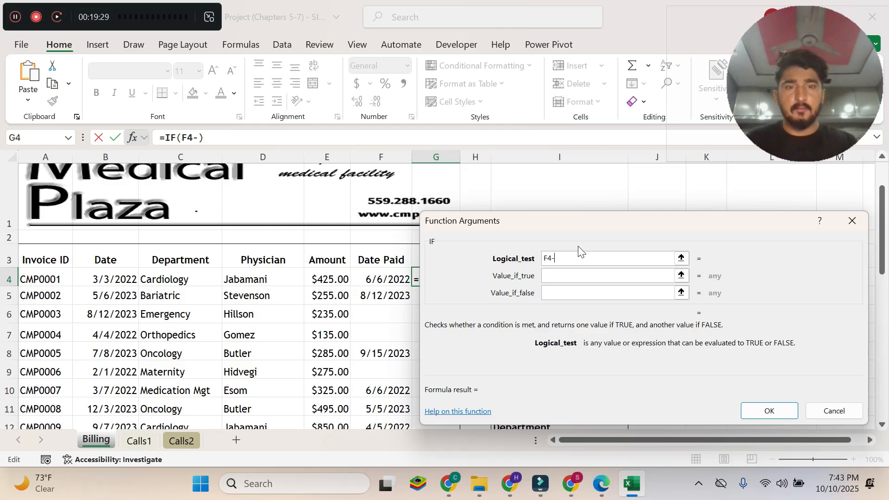
{"action": "left_click", "coordinate": [114, 284]}
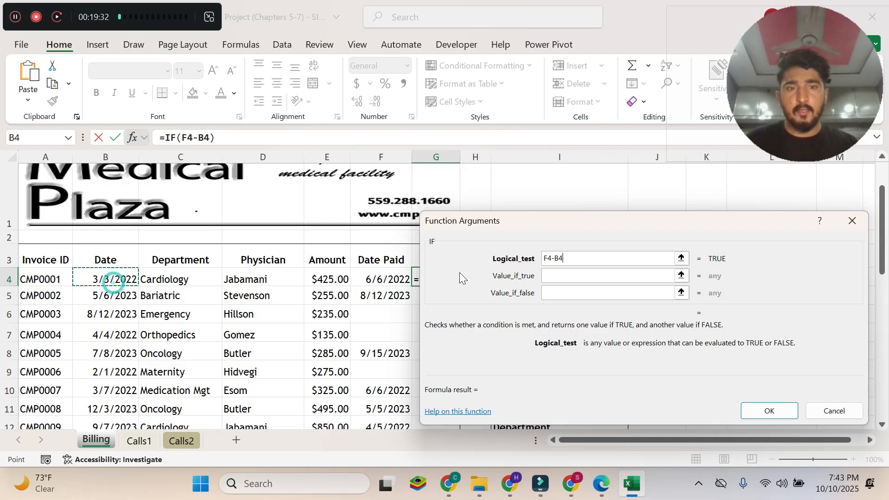
{"action": "left_click_drag", "start_coordinate": [504, 211], "coordinate": [346, 63]}
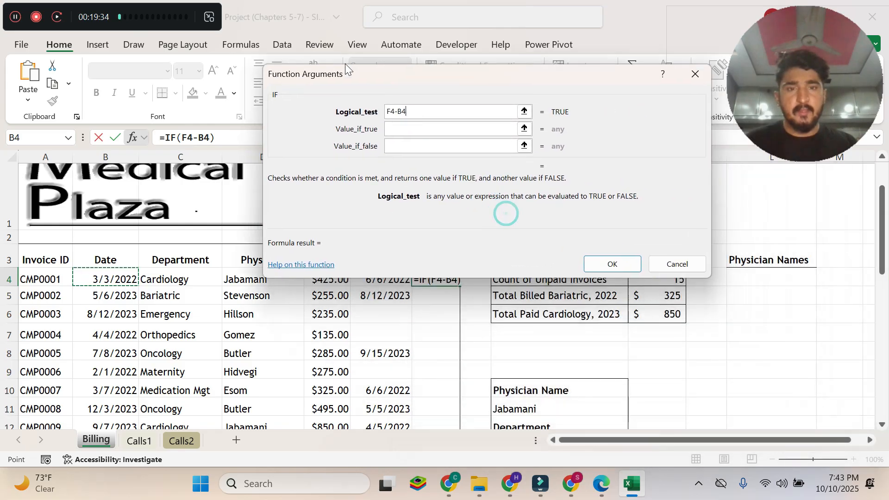
{"action": "left_click", "coordinate": [600, 485]}
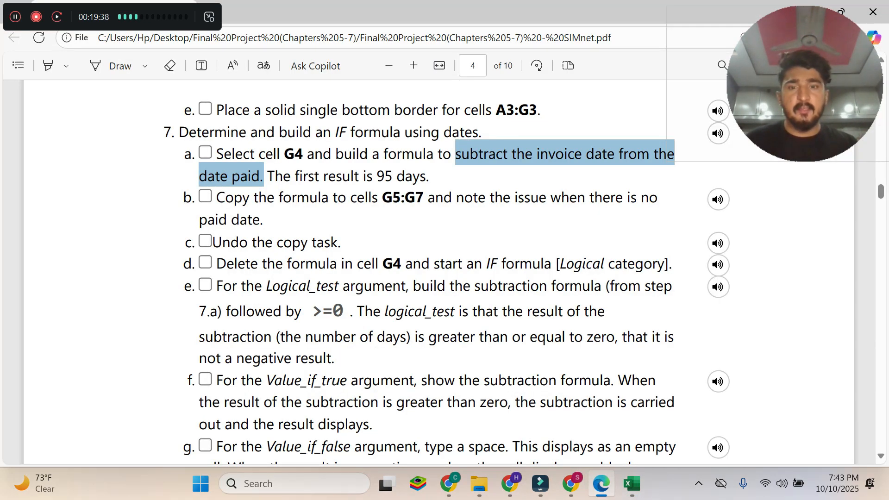
{"action": "left_click", "coordinate": [632, 484]}
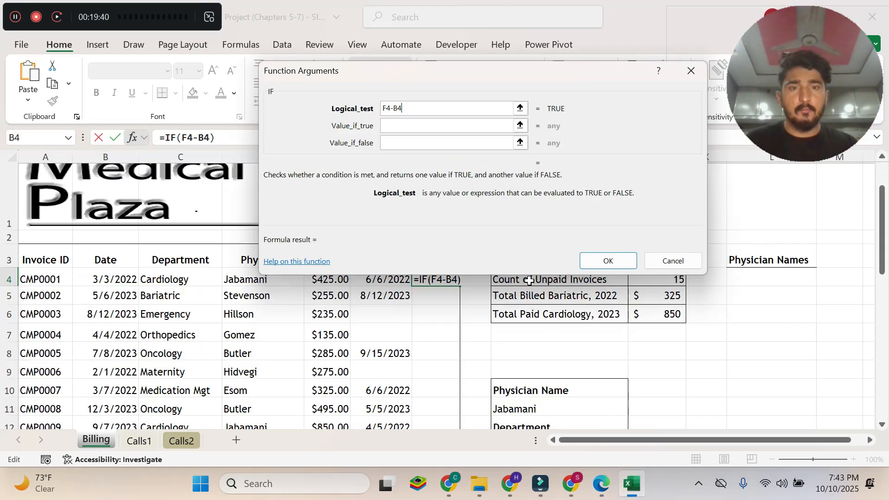
{"action": "type", "text": ">"}
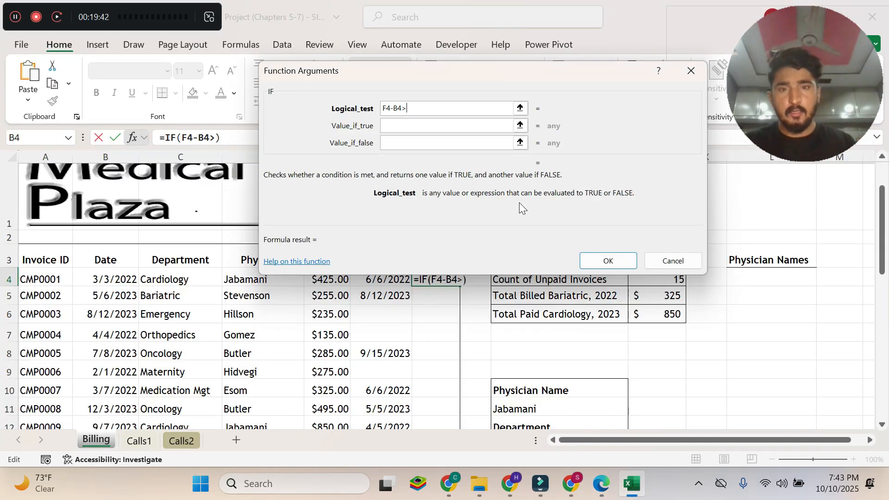
{"action": "type", "text": "=0"}
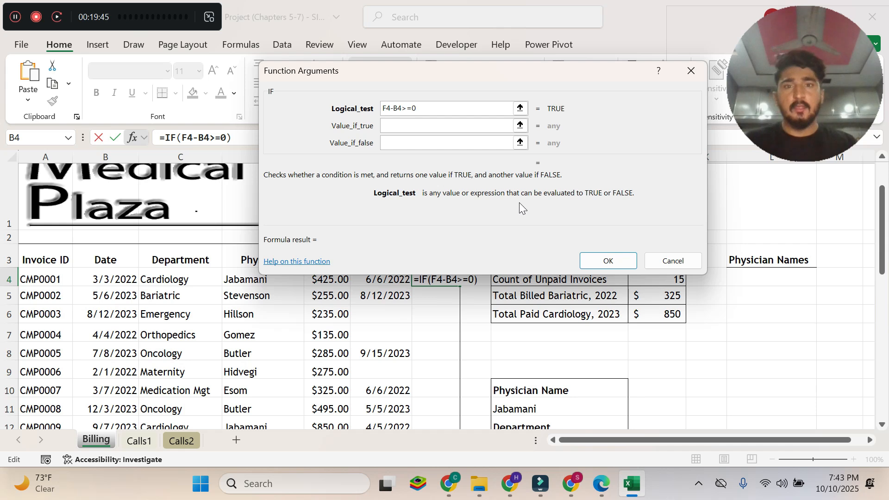
Switch to the Edge PDF and read the logical test explanation in 7e and instruction 7f on the Value_if_true argument.
{"action": "left_click", "coordinate": [601, 484]}
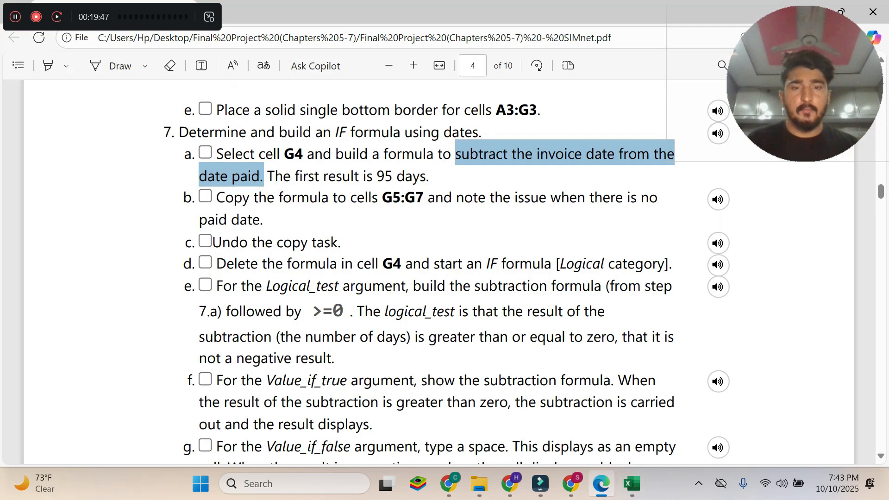
{"action": "left_click_drag", "start_coordinate": [358, 310], "coordinate": [462, 337]}
{"action": "left_click_drag", "start_coordinate": [525, 337], "coordinate": [332, 358]}
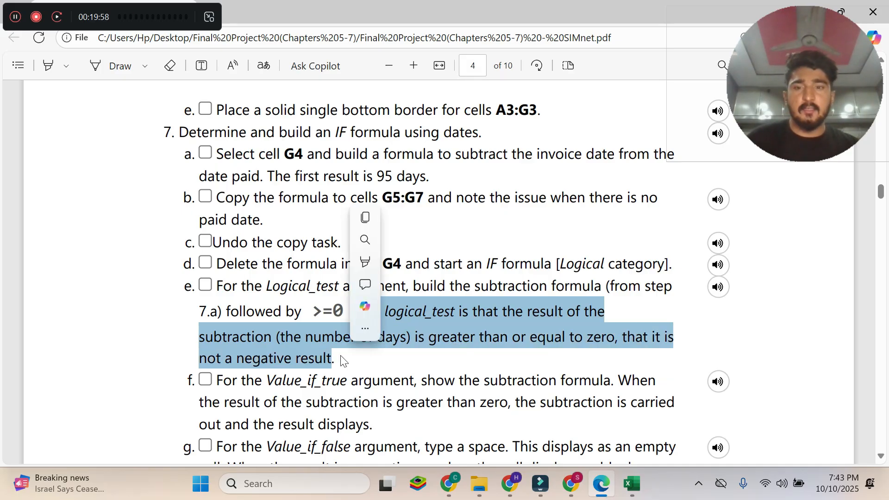
{"action": "left_click", "coordinate": [310, 373]}
{"action": "scroll", "coordinate": [447, 272], "scroll_direction": "down", "scroll_amount": 2}
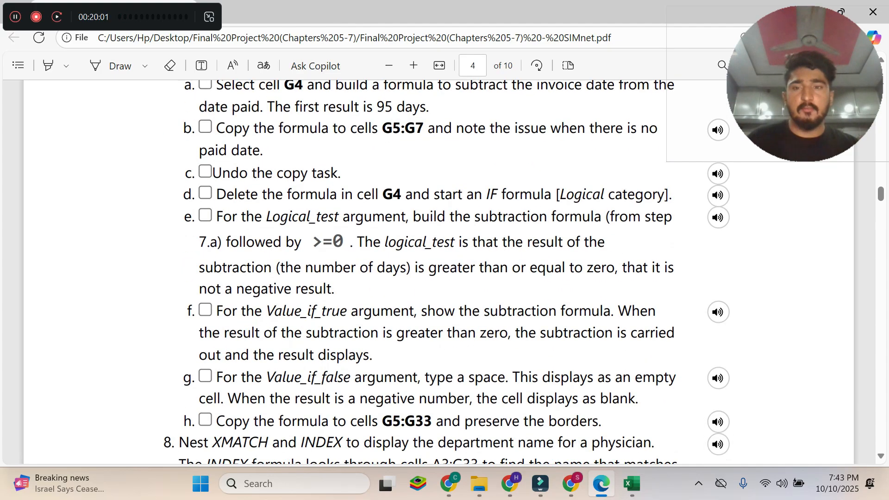
{"action": "left_click_drag", "start_coordinate": [216, 310], "coordinate": [370, 355]}
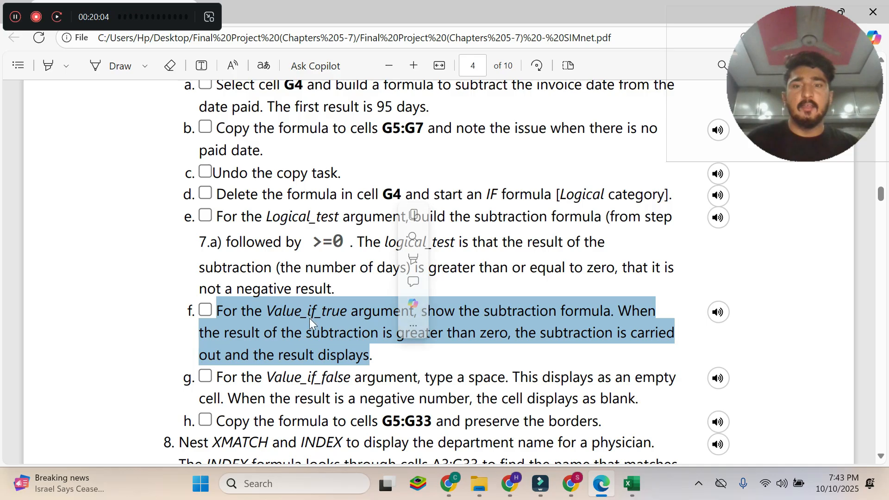
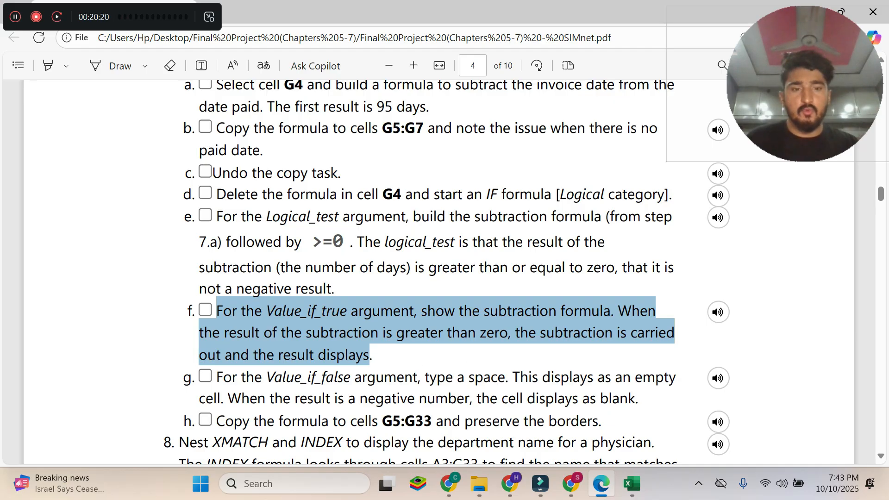
Reread instruction 7f in the Edge PDF, then in Excel set the IF function's Value_if_true argument to F4-B4.
{"action": "mouse_move", "coordinate": [631, 492]}
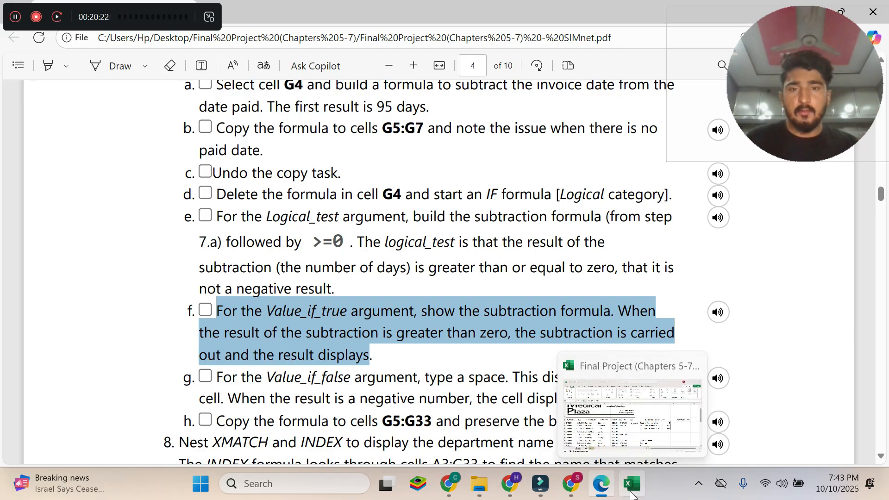
{"action": "left_click", "coordinate": [347, 331]}
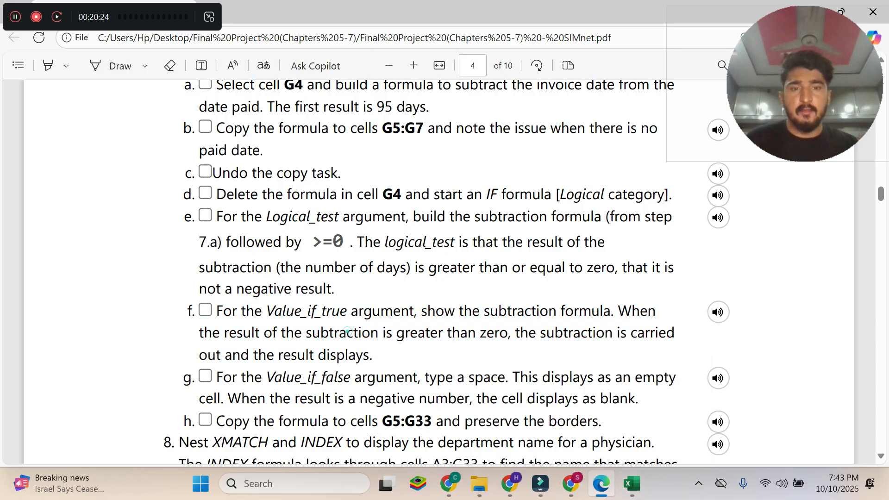
{"action": "left_click_drag", "start_coordinate": [421, 311], "coordinate": [611, 310]}
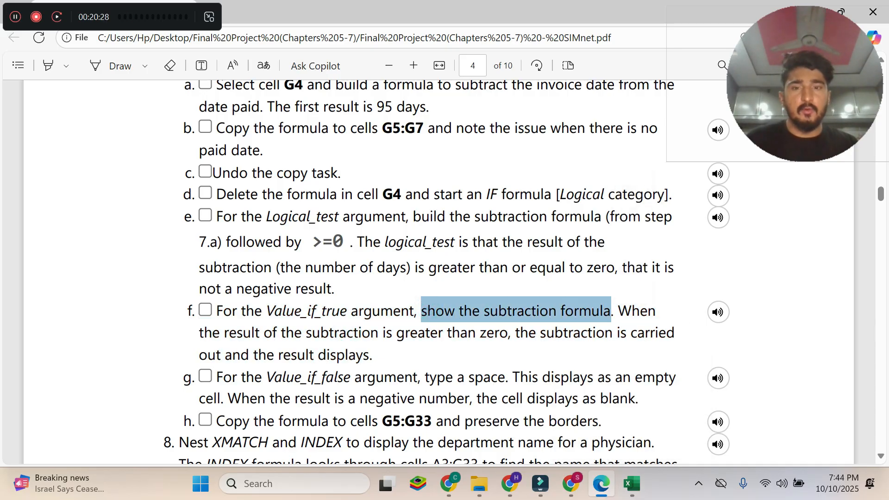
{"action": "left_click", "coordinate": [631, 484]}
{"action": "left_click", "coordinate": [407, 125]}
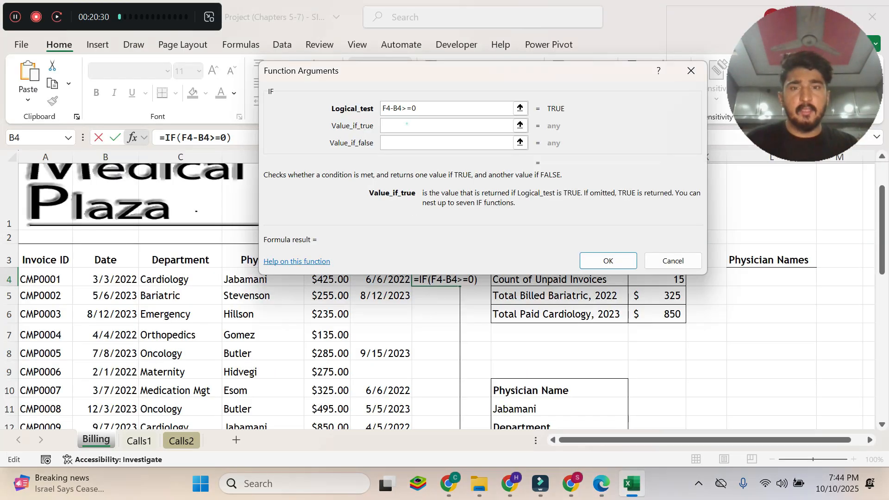
{"action": "left_click", "coordinate": [401, 108]}
{"action": "left_click", "coordinate": [400, 111]}
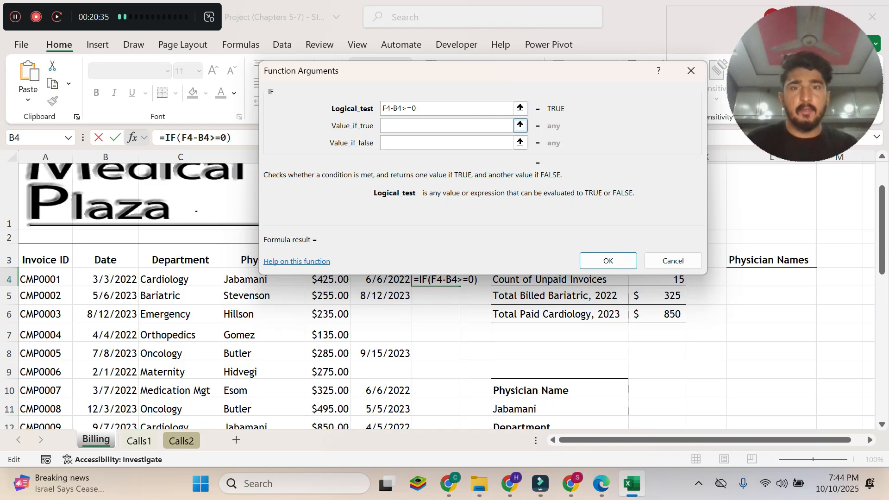
{"action": "left_click", "coordinate": [401, 133]}
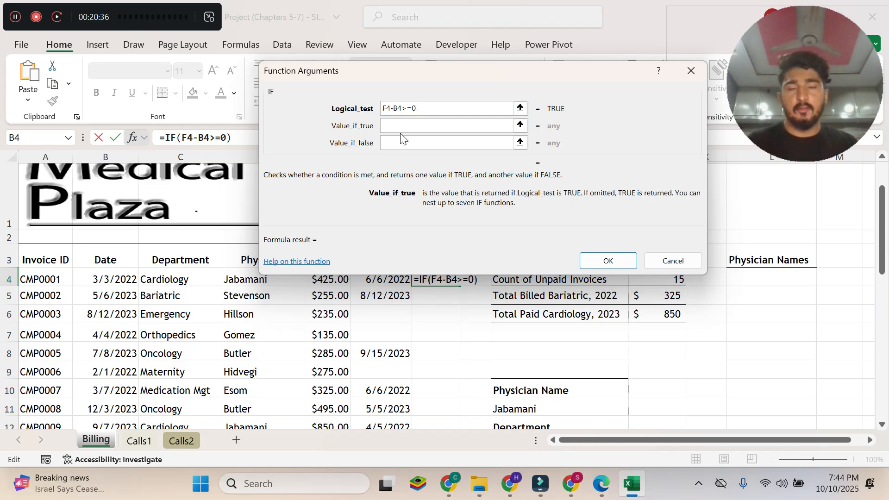
{"action": "type", "text": "F4"}
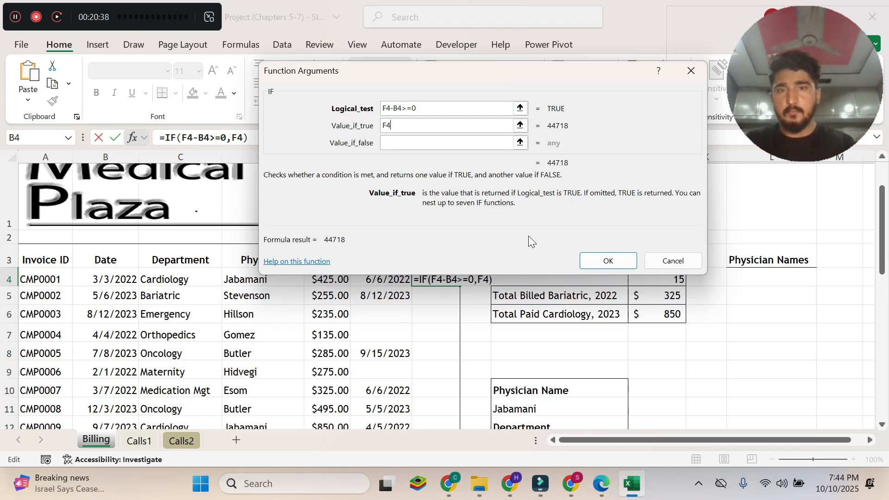
{"action": "type", "text": "-B4"}
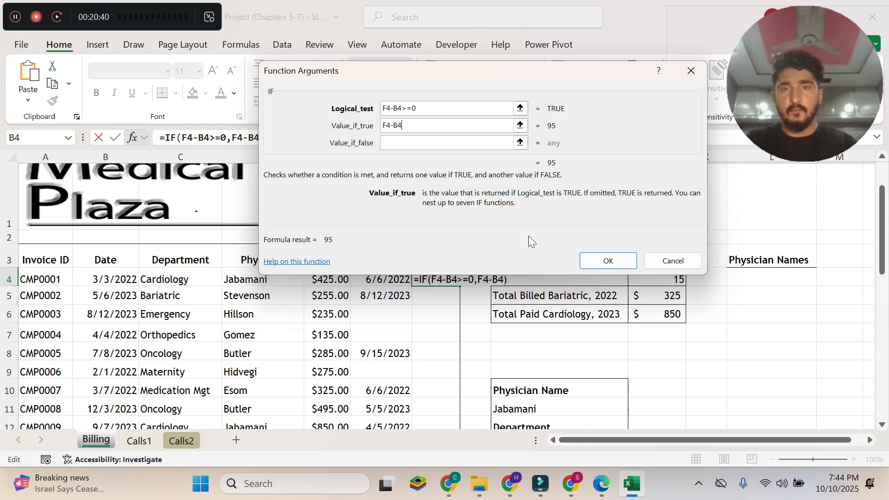
Read instruction 7g in the Edge PDF, then in Excel set Value_if_false to a quoted space (" ") and confirm the IF formula in G4.
{"action": "left_click", "coordinate": [601, 483]}
{"action": "left_click", "coordinate": [469, 353]}
{"action": "scroll", "coordinate": [469, 353], "scroll_direction": "down", "scroll_amount": 1}
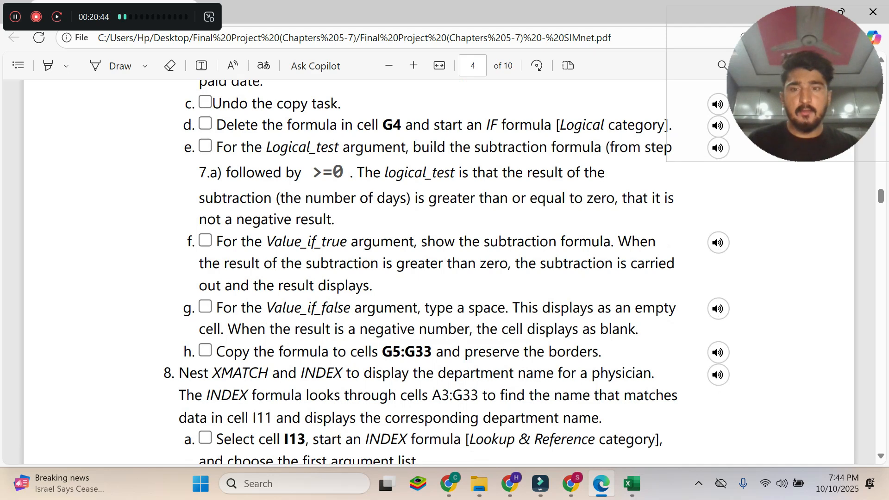
{"action": "left_click_drag", "start_coordinate": [217, 307], "coordinate": [639, 329]}
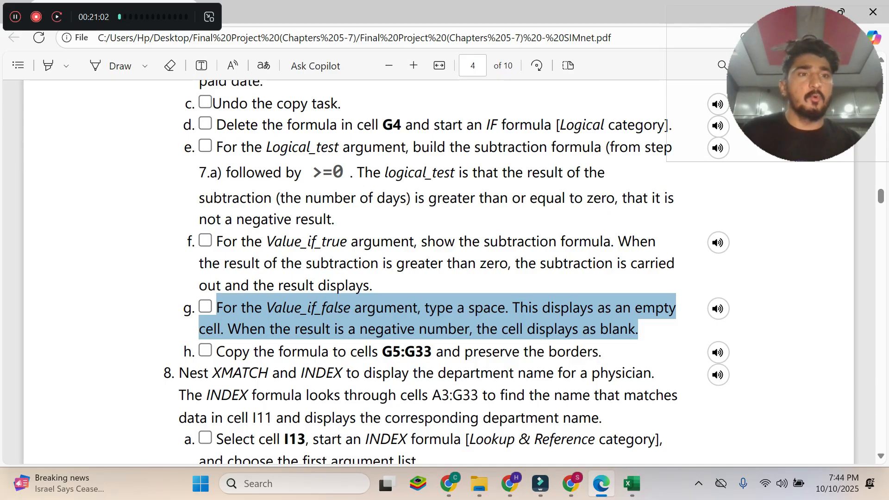
{"action": "left_click", "coordinate": [635, 483]}
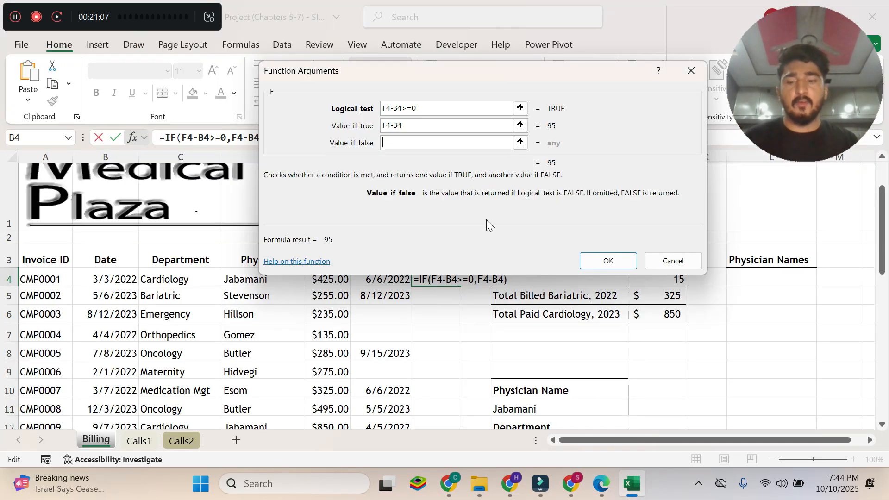
{"action": "type", "text": "\"\""}
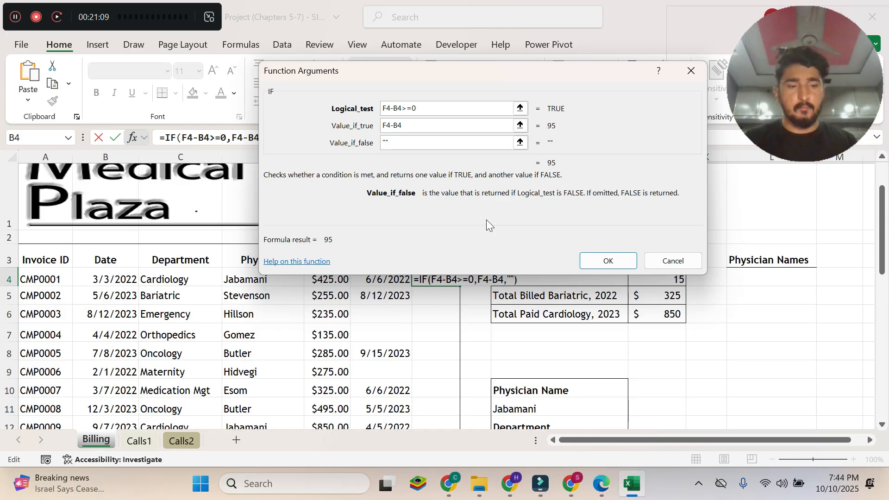
{"action": "key", "text": "BackSpace"}
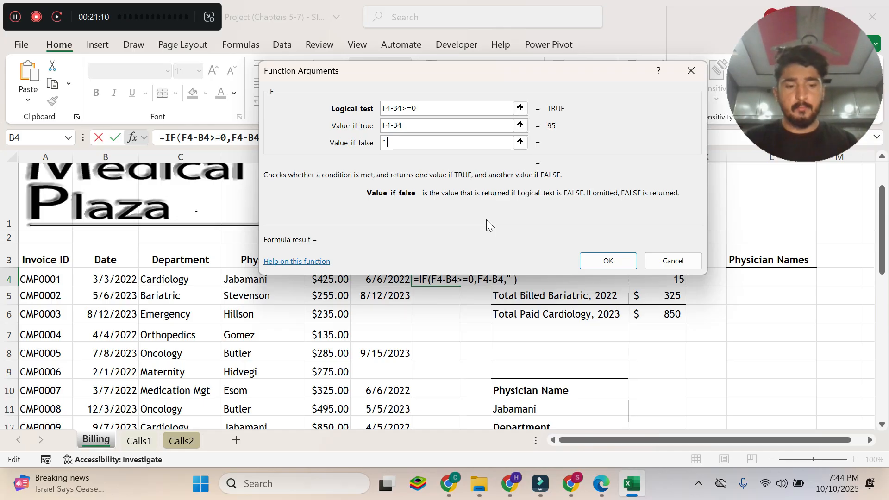
{"action": "type", "text": "\""}
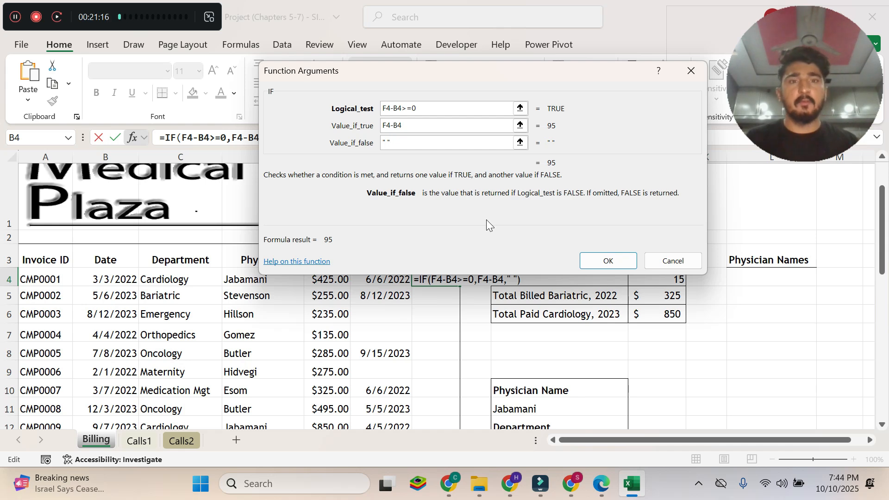
{"action": "left_click", "coordinate": [607, 260]}
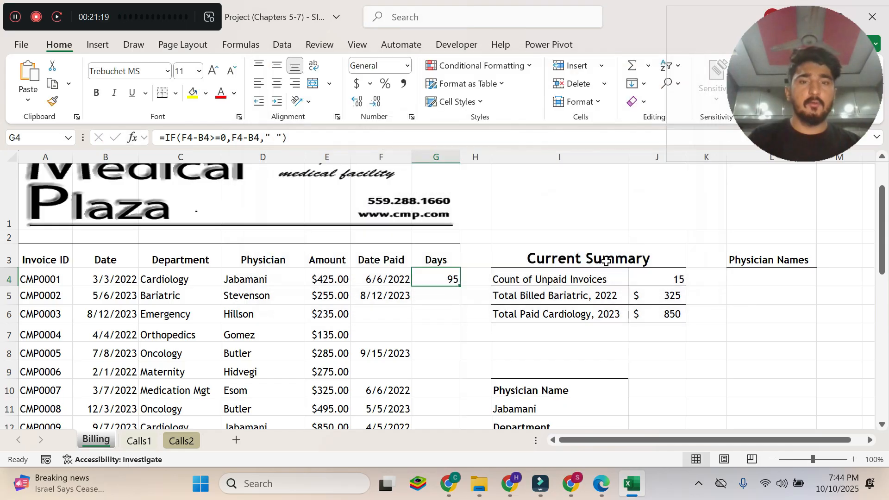
Read instruction 7h in the Edge PDF, then in Excel copy the IF formula from G4 down to G5:G33.
{"action": "left_click", "coordinate": [601, 483]}
{"action": "left_click_drag", "start_coordinate": [217, 352], "coordinate": [599, 355]}
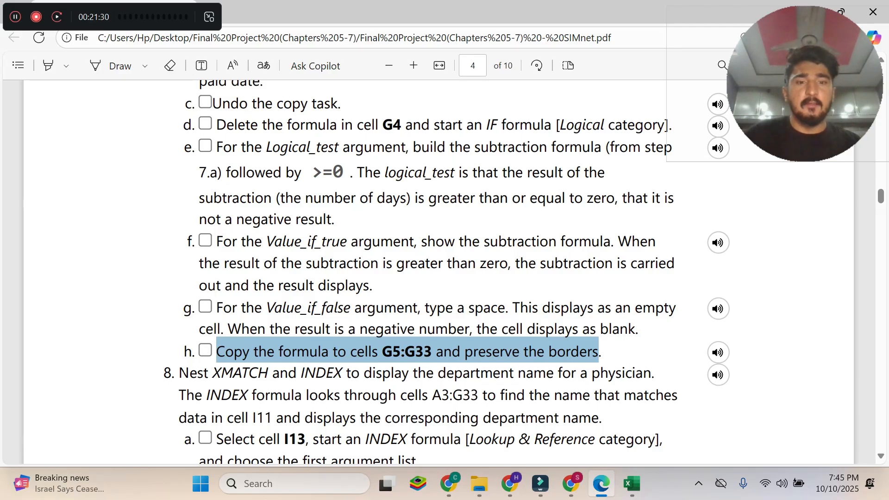
{"action": "left_click", "coordinate": [635, 486]}
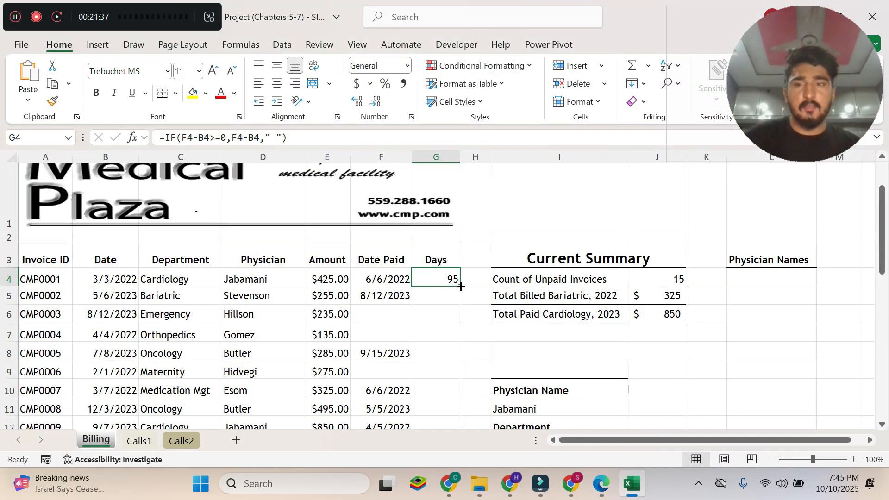
{"action": "left_click_drag", "start_coordinate": [460, 287], "coordinate": [447, 406]}
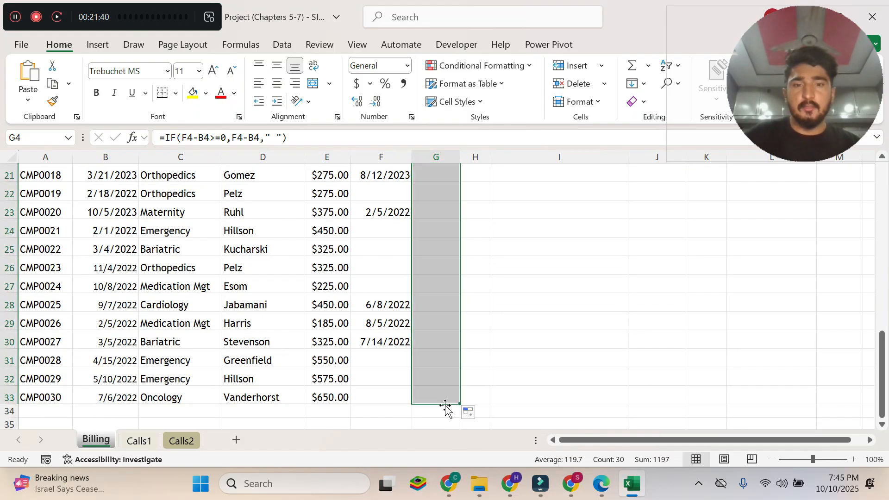
Switch to the Edge PDF and read the step 8 introduction on nesting XMATCH and INDEX, plus instruction 8a with its function category.
{"action": "left_click", "coordinate": [601, 483]}
{"action": "scroll", "coordinate": [435, 273], "scroll_direction": "up", "scroll_amount": 5}
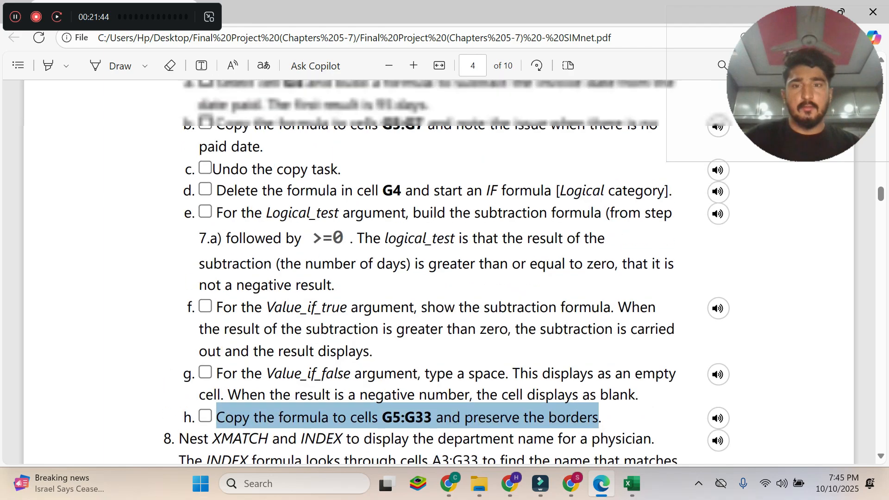
{"action": "scroll", "coordinate": [436, 274], "scroll_direction": "down", "scroll_amount": 6}
{"action": "scroll", "coordinate": [435, 274], "scroll_direction": "down", "scroll_amount": 2}
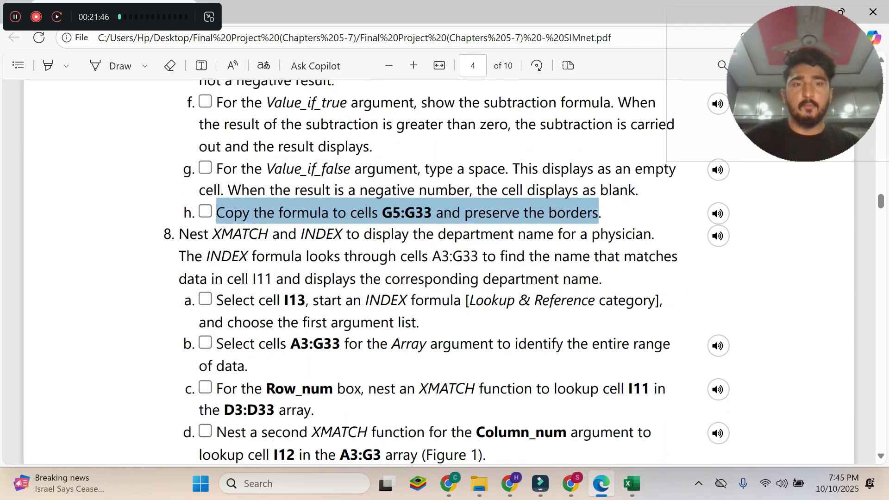
{"action": "left_click_drag", "start_coordinate": [179, 234], "coordinate": [655, 235]}
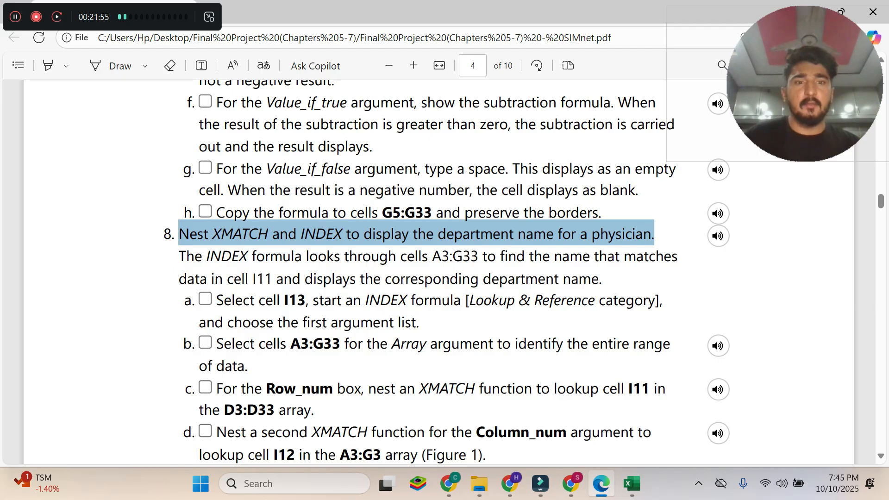
{"action": "left_click", "coordinate": [15, 17]}
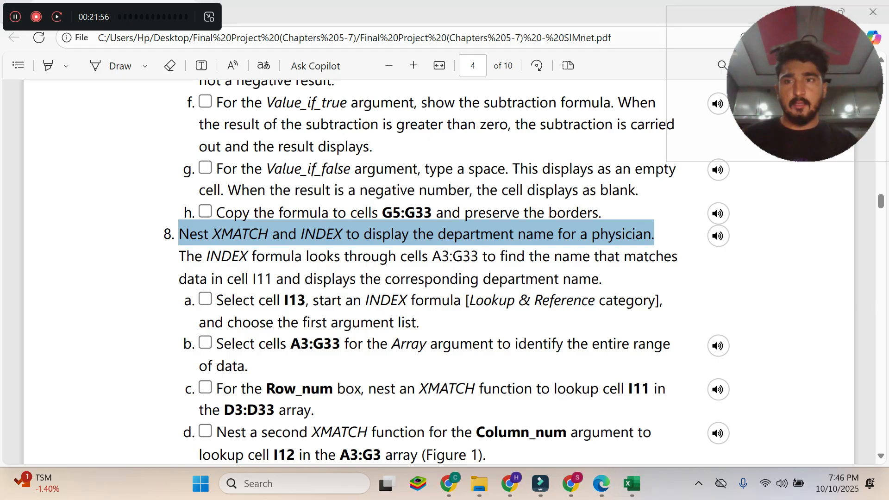
{"action": "left_click", "coordinate": [217, 269]}
{"action": "left_click_drag", "start_coordinate": [179, 255], "coordinate": [602, 279]}
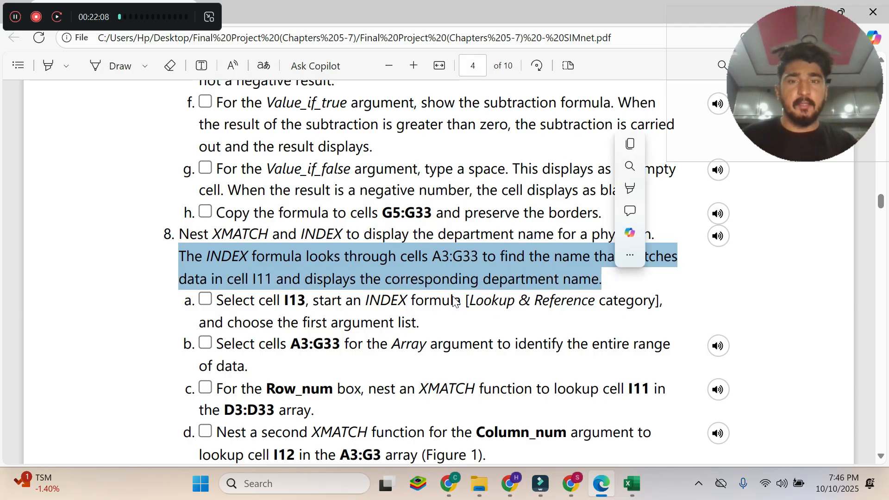
{"action": "scroll", "coordinate": [666, 119], "scroll_direction": "down", "scroll_amount": 3}
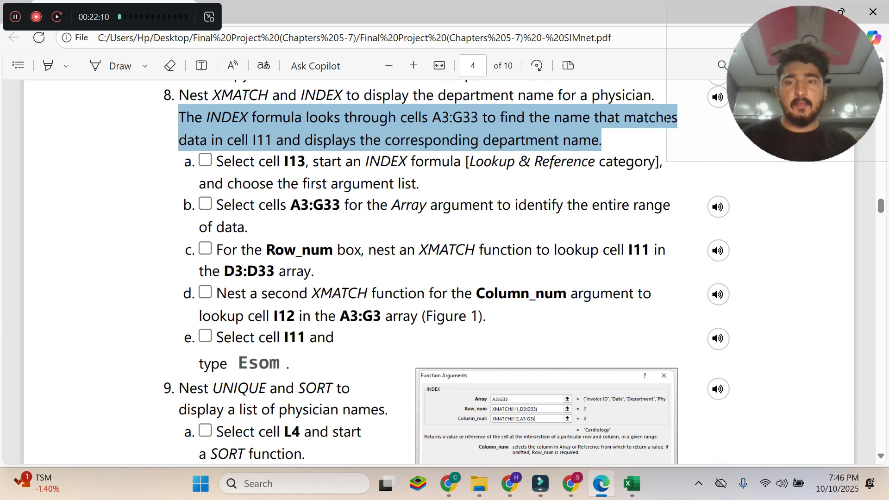
{"action": "scroll", "coordinate": [665, 119], "scroll_direction": "up", "scroll_amount": 2}
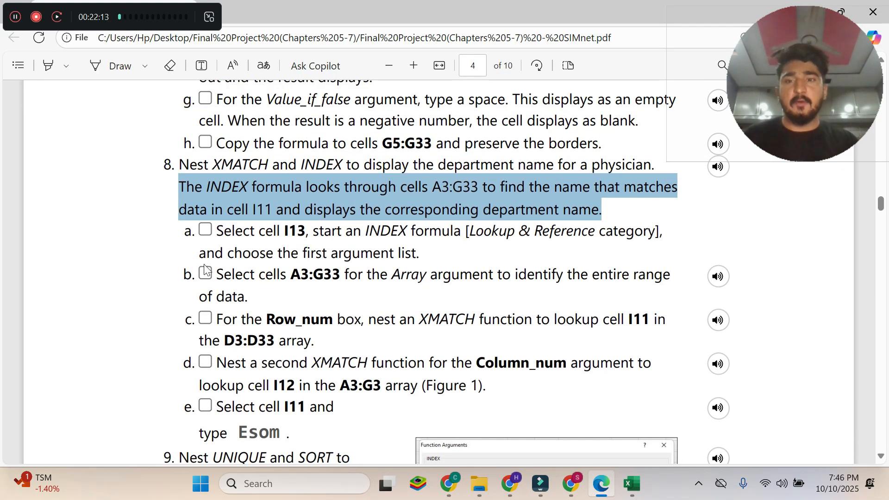
{"action": "left_click", "coordinate": [217, 253]}
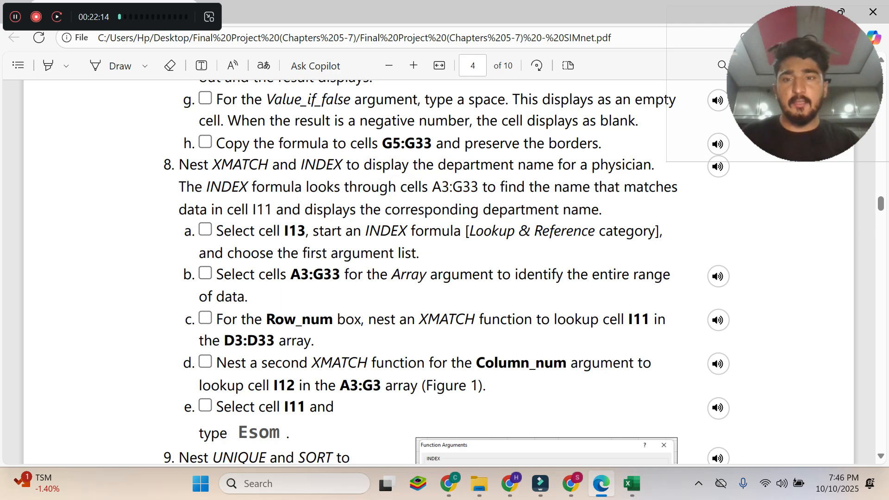
{"action": "left_click_drag", "start_coordinate": [216, 231], "coordinate": [420, 253]}
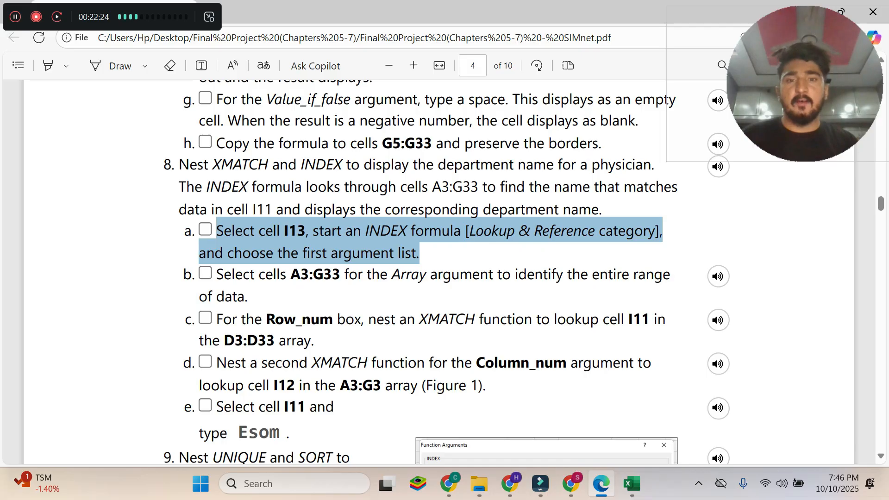
{"action": "left_click", "coordinate": [478, 234]}
{"action": "left_click_drag", "start_coordinate": [464, 230], "coordinate": [662, 230]}
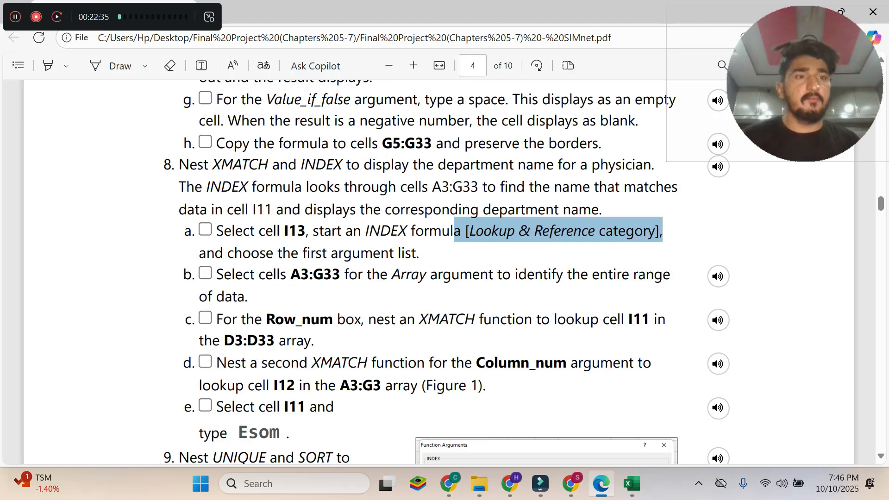
Recheck instruction 8a in the Edge PDF, then switch to Excel and select cell I13 on the Billing sheet.
{"action": "left_click", "coordinate": [629, 493]}
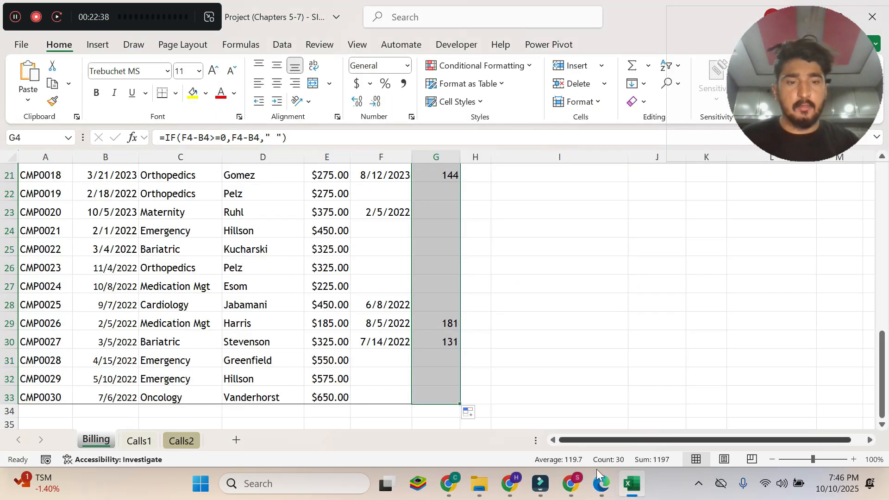
{"action": "left_click", "coordinate": [601, 494]}
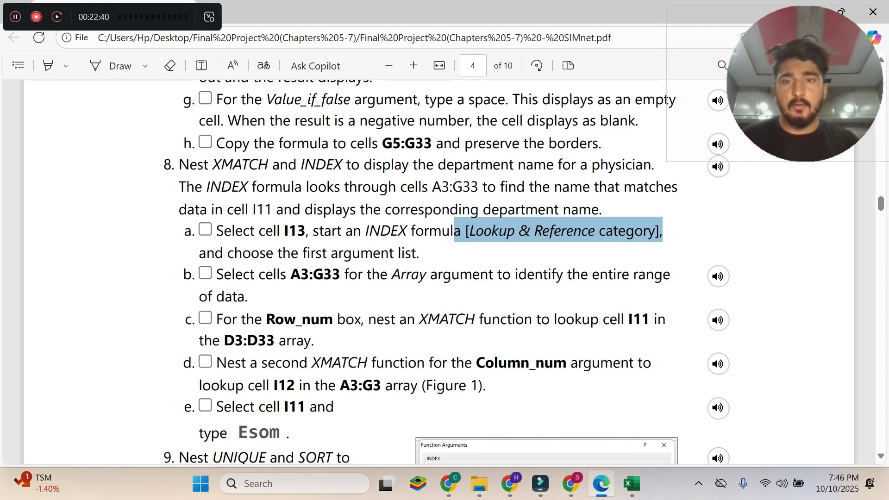
{"action": "key", "text": "alt+Tab"}
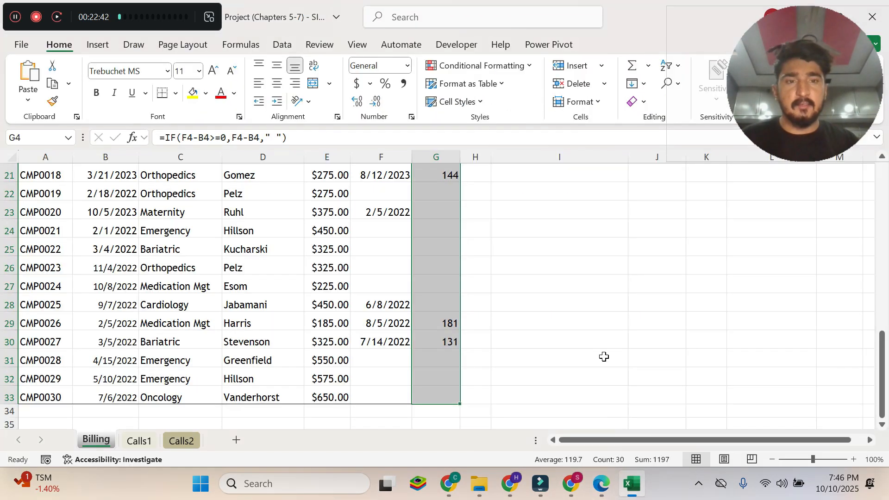
{"action": "scroll", "coordinate": [601, 357], "scroll_direction": "up", "scroll_amount": 5}
{"action": "scroll", "coordinate": [602, 338], "scroll_direction": "up", "scroll_amount": 3}
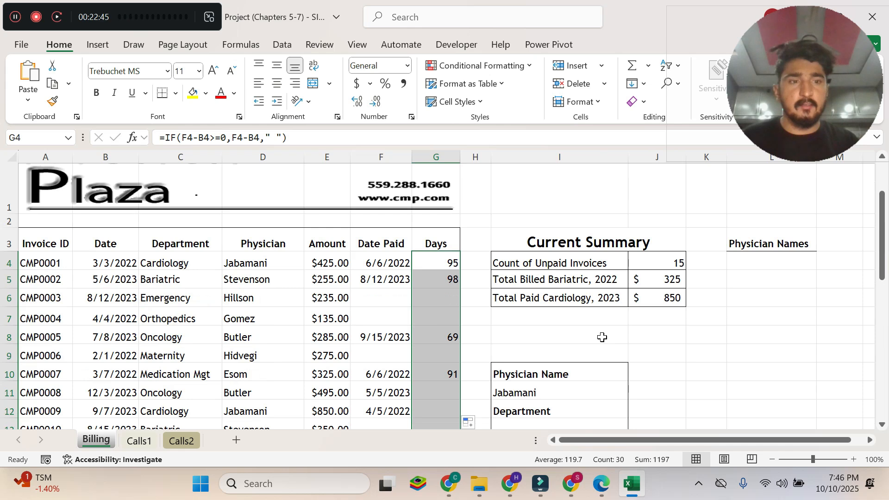
{"action": "scroll", "coordinate": [611, 398], "scroll_direction": "down", "scroll_amount": 1}
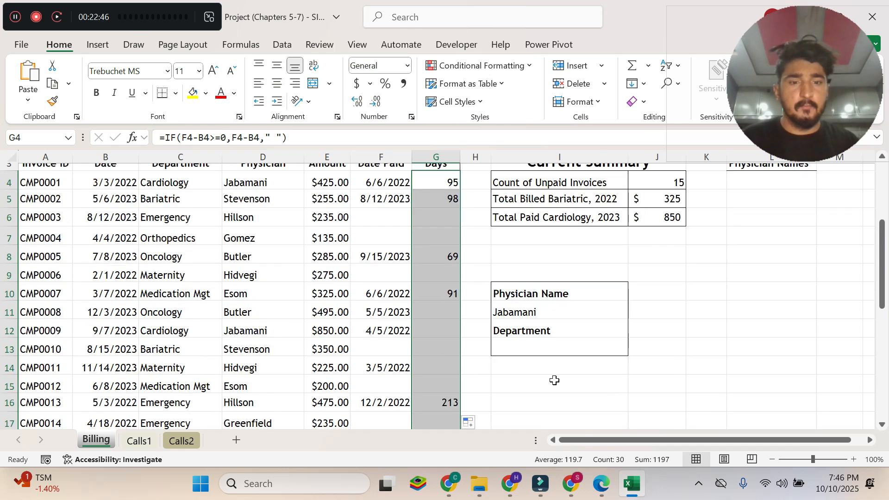
{"action": "left_click", "coordinate": [542, 364]}
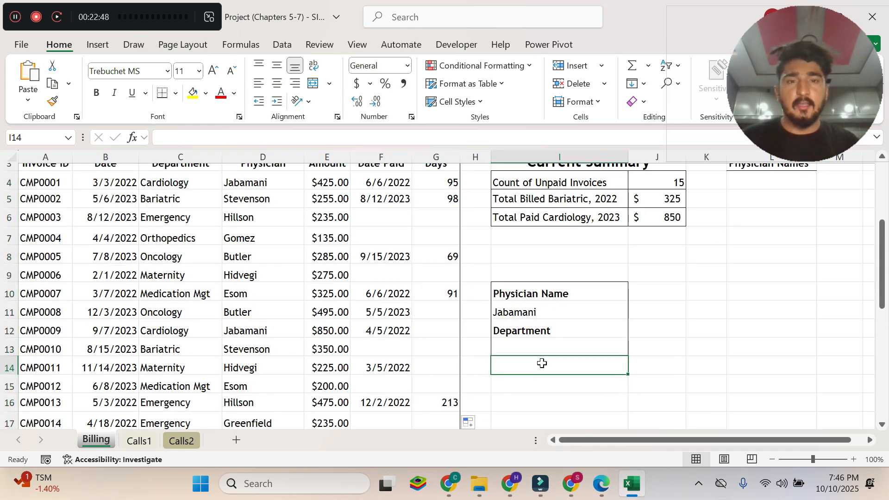
{"action": "left_click", "coordinate": [530, 345]}
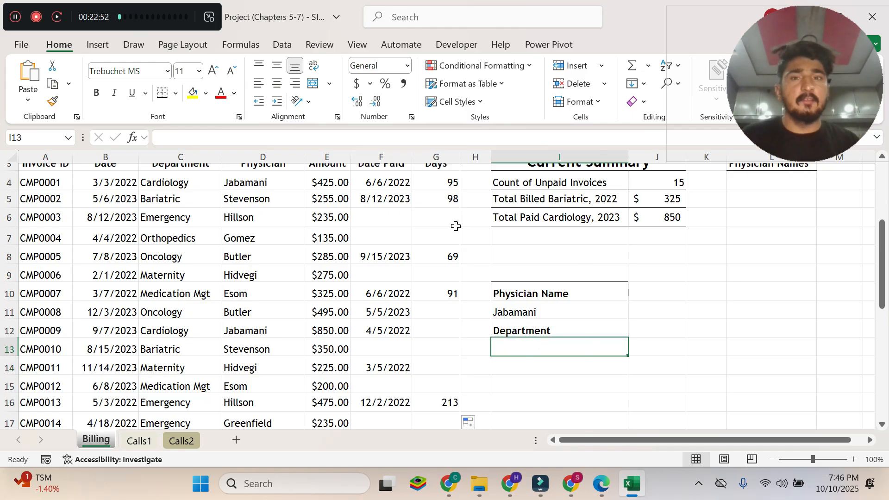
{"action": "left_click", "coordinate": [232, 49]}
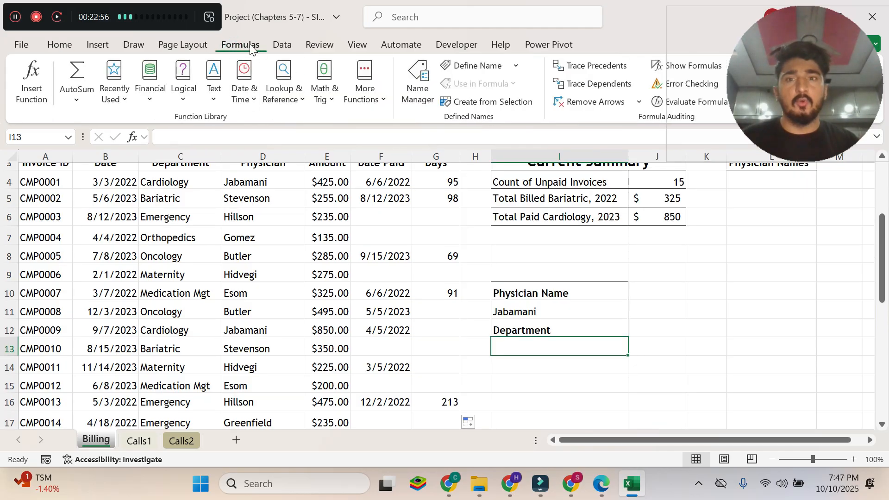
{"action": "left_click", "coordinate": [289, 96]}
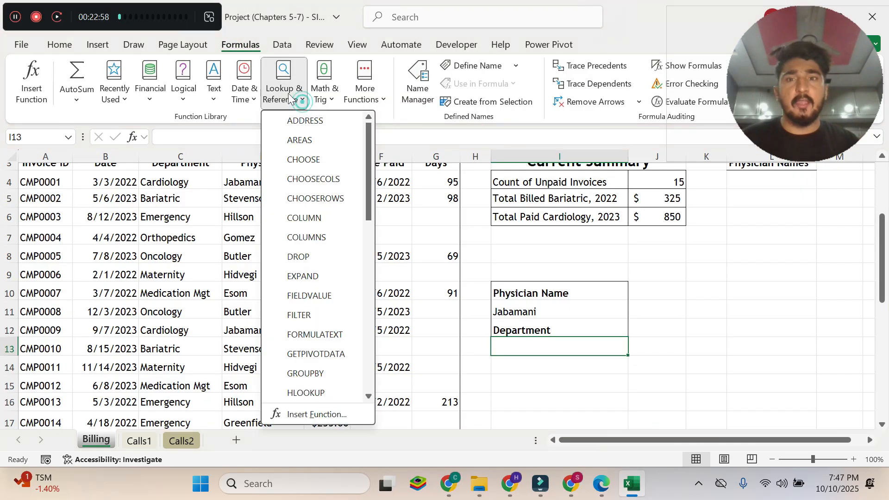
{"action": "scroll", "coordinate": [314, 149], "scroll_direction": "down", "scroll_amount": 3}
{"action": "scroll", "coordinate": [315, 148], "scroll_direction": "down", "scroll_amount": 2}
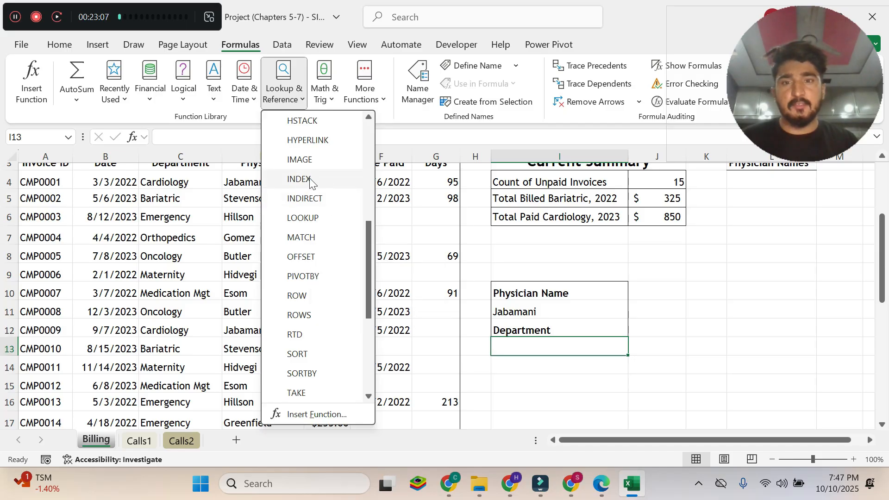
{"action": "left_click", "coordinate": [582, 340]}
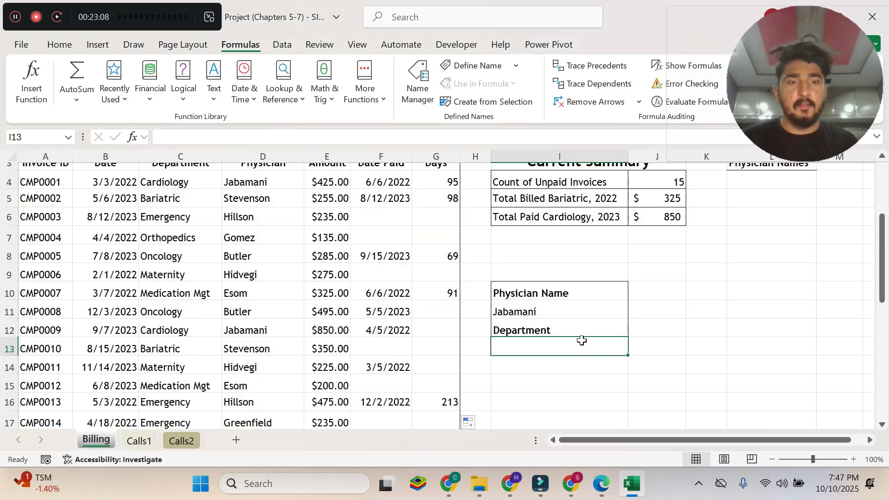
Start an INDEX formula in cell I13.
{"action": "type", "text": "=i"}
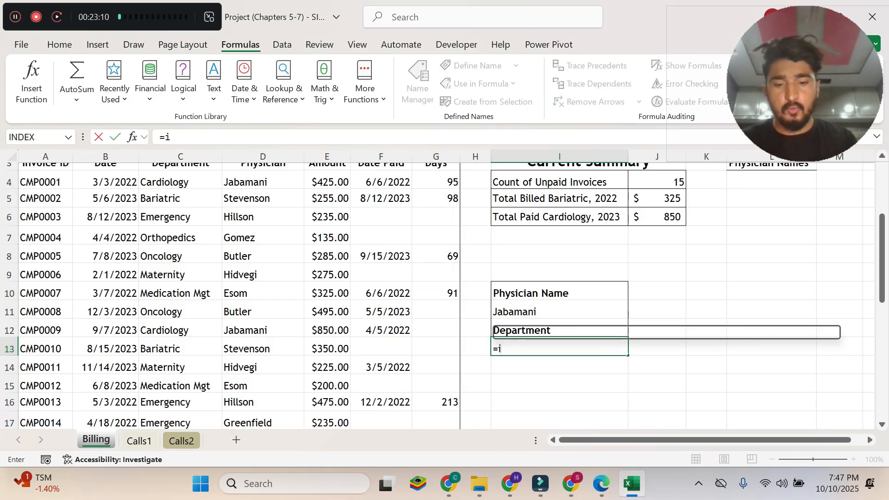
{"action": "type", "text": "n"}
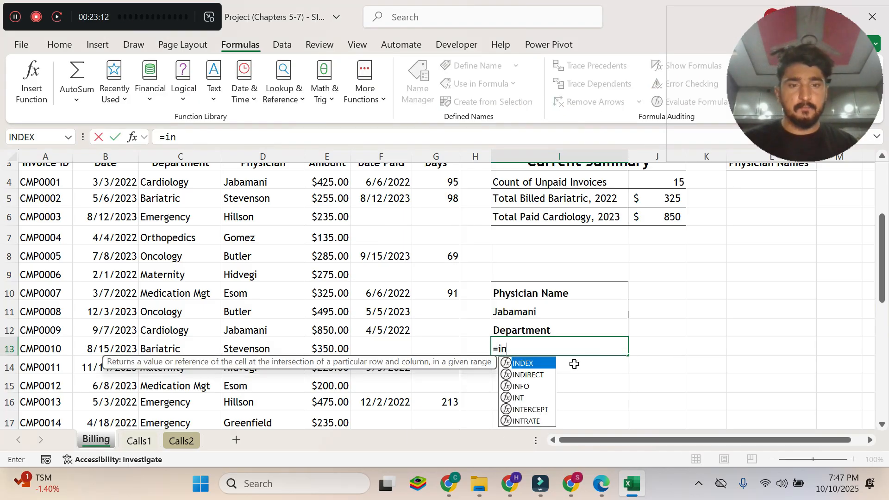
{"action": "key", "text": "Tab"}
Read instruction 8b in the Edge PDF, then in Excel open INDEX's function arguments with the array,row_num,column_num list.
{"action": "left_click", "coordinate": [594, 484]}
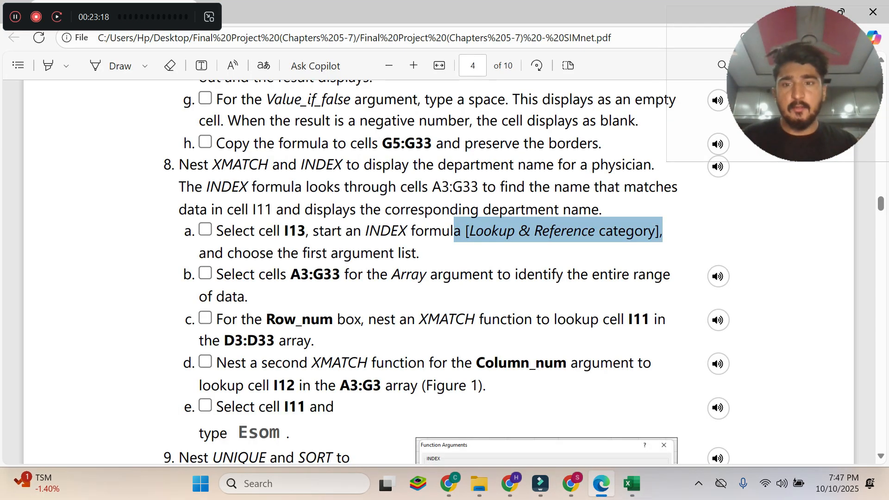
{"action": "left_click_drag", "start_coordinate": [249, 297], "coordinate": [215, 273]}
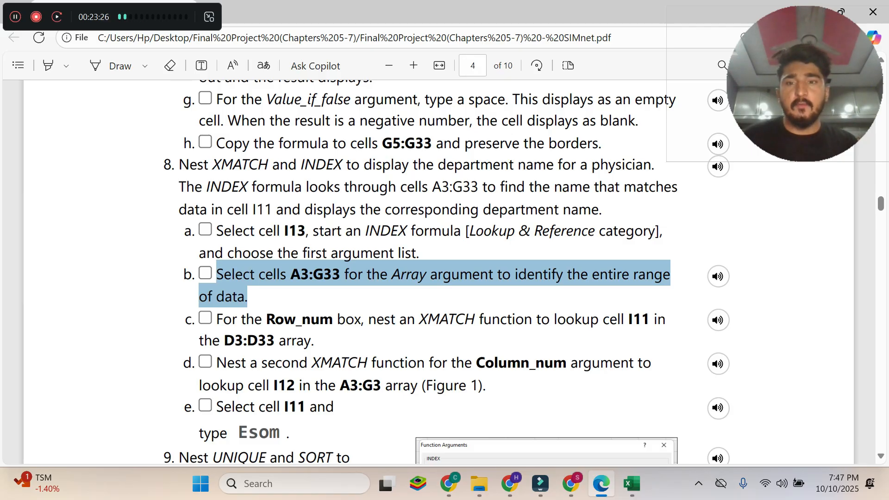
{"action": "left_click", "coordinate": [633, 482]}
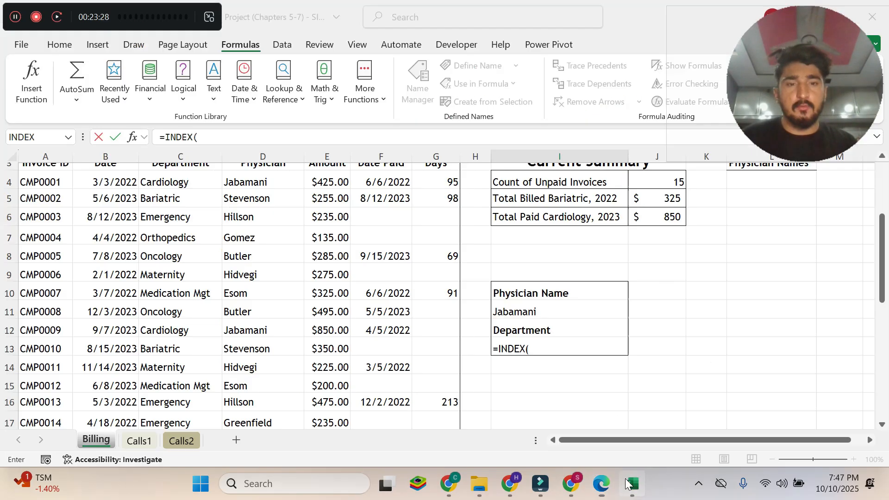
{"action": "left_click", "coordinate": [121, 138]}
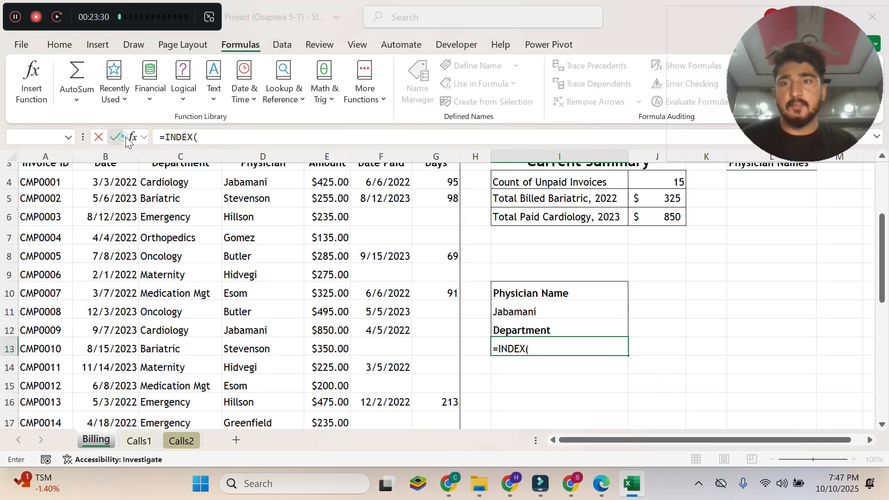
{"action": "left_click", "coordinate": [552, 221]}
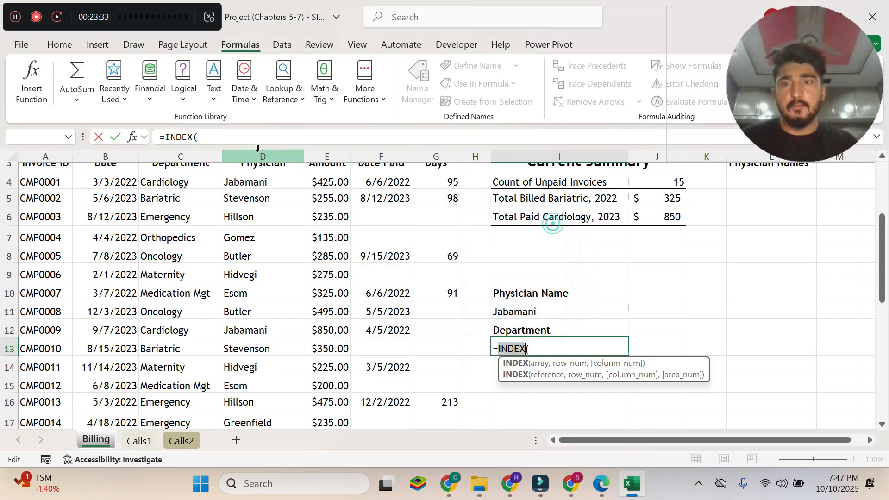
{"action": "left_click", "coordinate": [133, 137]}
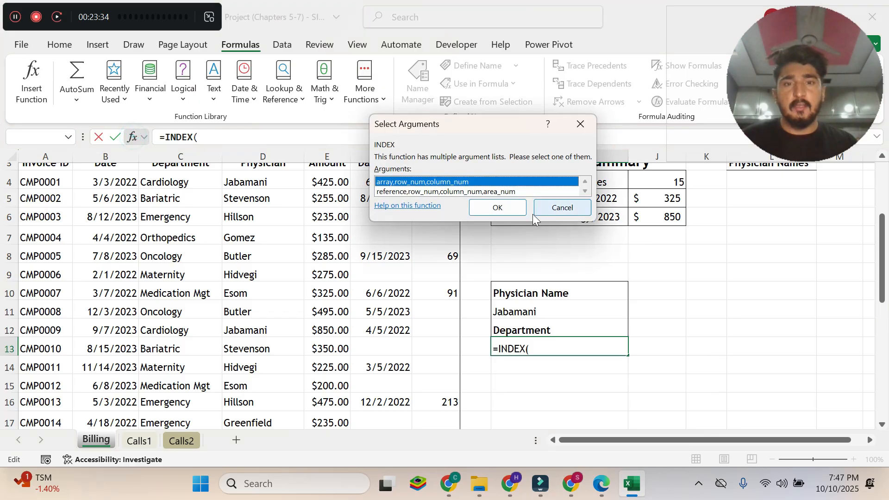
{"action": "left_click", "coordinate": [498, 207]}
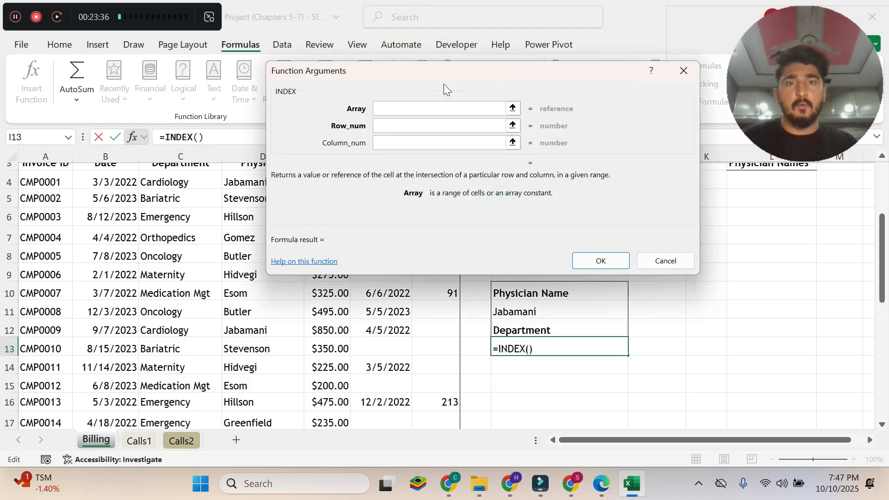
Copy A3:G33 from instruction 8b in the Edge PDF and set it as INDEX's Array argument in Excel.
{"action": "left_click", "coordinate": [601, 484]}
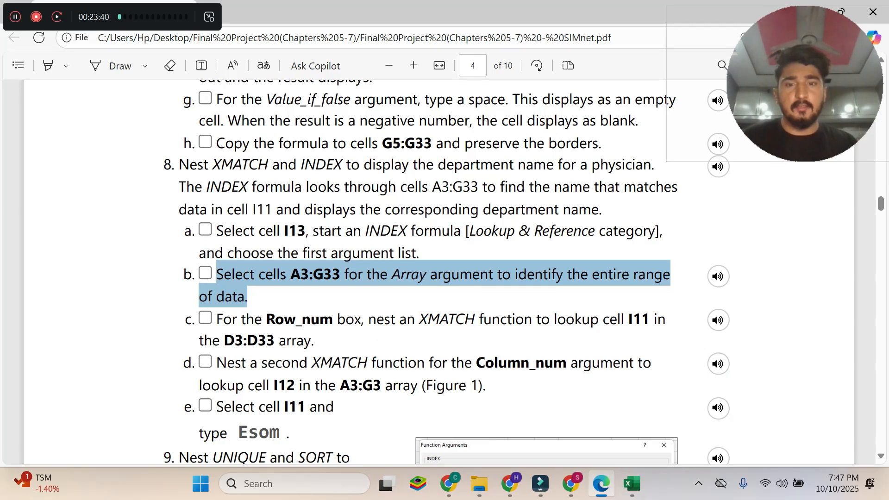
{"action": "left_click", "coordinate": [321, 282]}
{"action": "left_click_drag", "start_coordinate": [290, 273], "coordinate": [341, 281]}
{"action": "key", "text": "ctrl+c"}
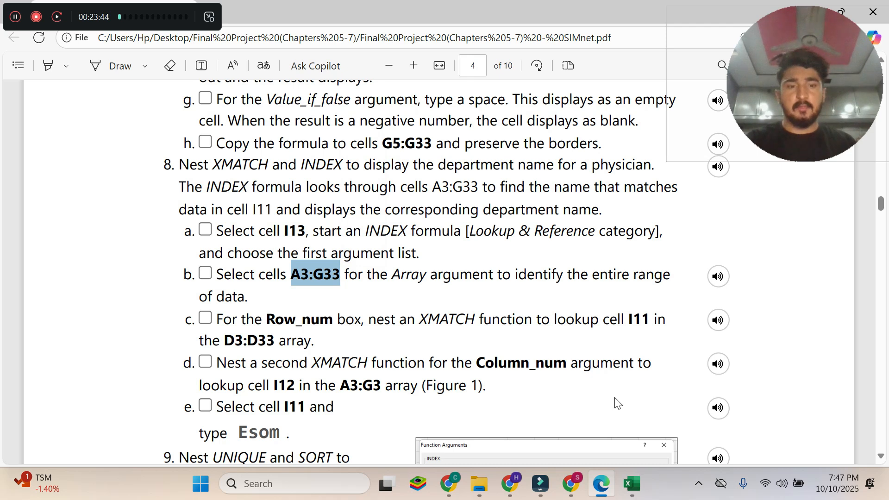
{"action": "left_click", "coordinate": [633, 484]}
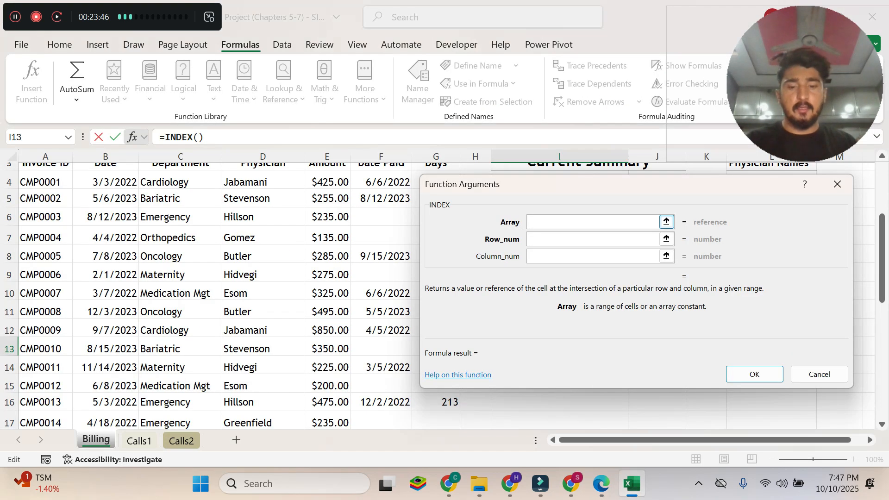
{"action": "key", "text": "ctrl+v"}
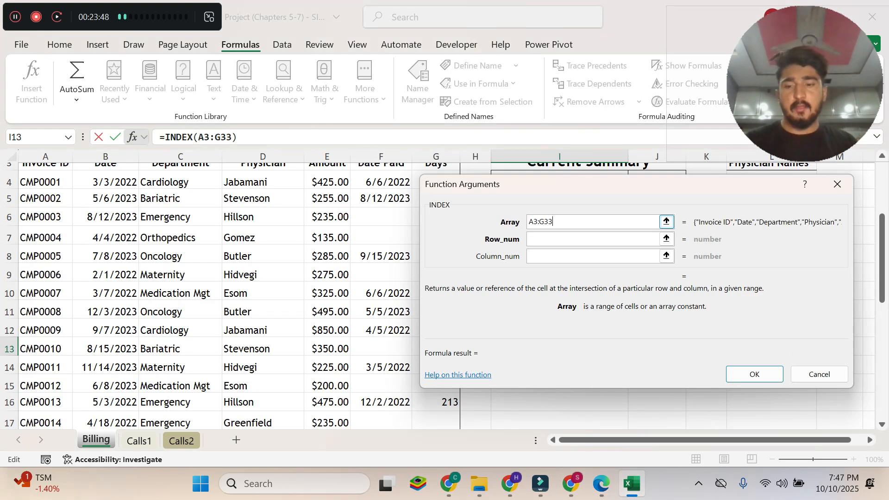
{"action": "key", "text": "Tab"}
{"action": "left_click_drag", "start_coordinate": [557, 188], "coordinate": [357, 75]}
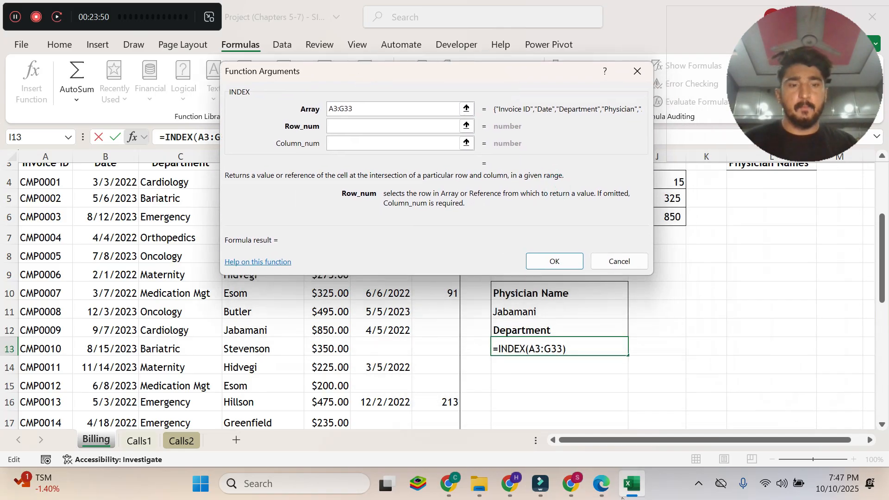
Read instruction 8c in the Edge PDF, then in Excel start a nested XMATCH( in INDEX's Row_num argument.
{"action": "left_click", "coordinate": [601, 484]}
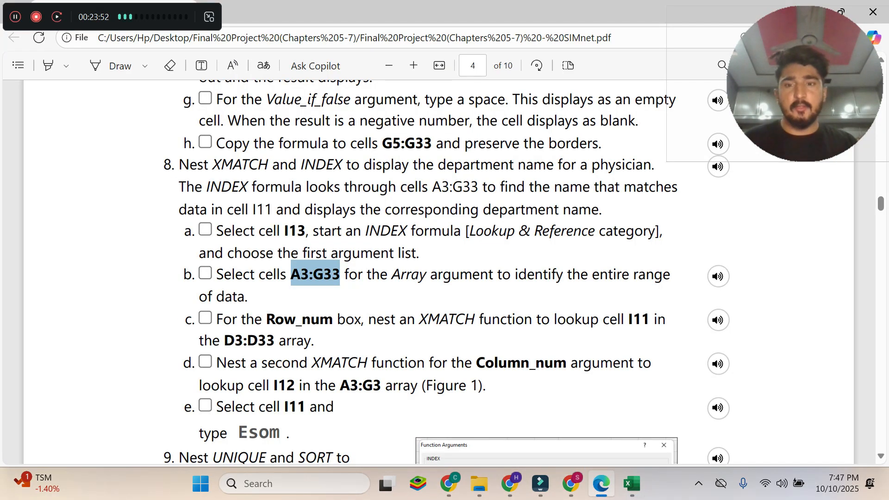
{"action": "left_click_drag", "start_coordinate": [214, 319], "coordinate": [311, 340]}
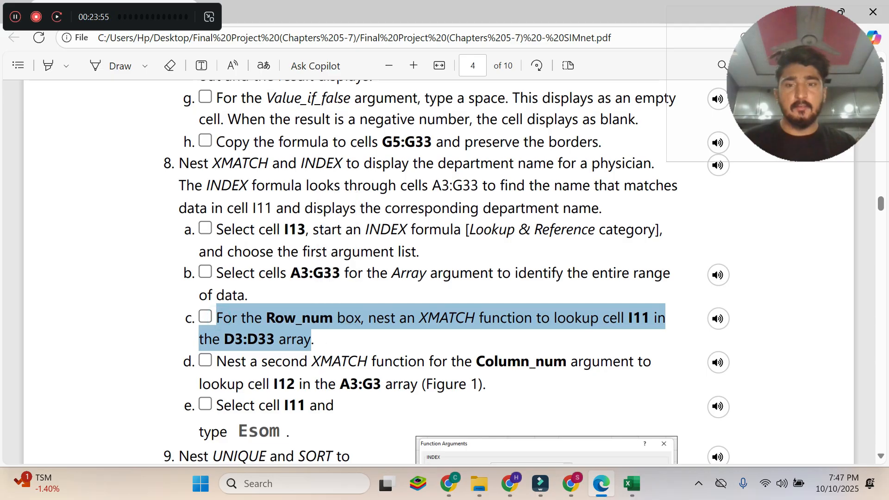
{"action": "scroll", "coordinate": [312, 341], "scroll_direction": "down", "scroll_amount": 2}
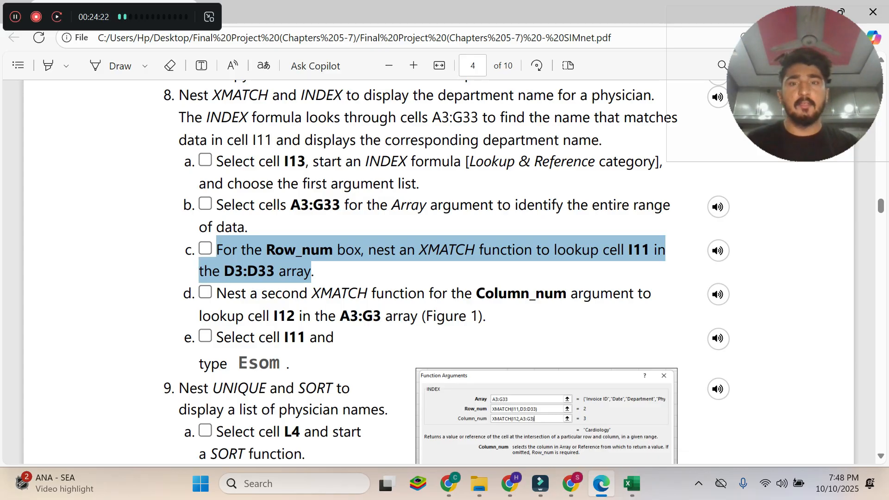
{"action": "left_click", "coordinate": [628, 493]}
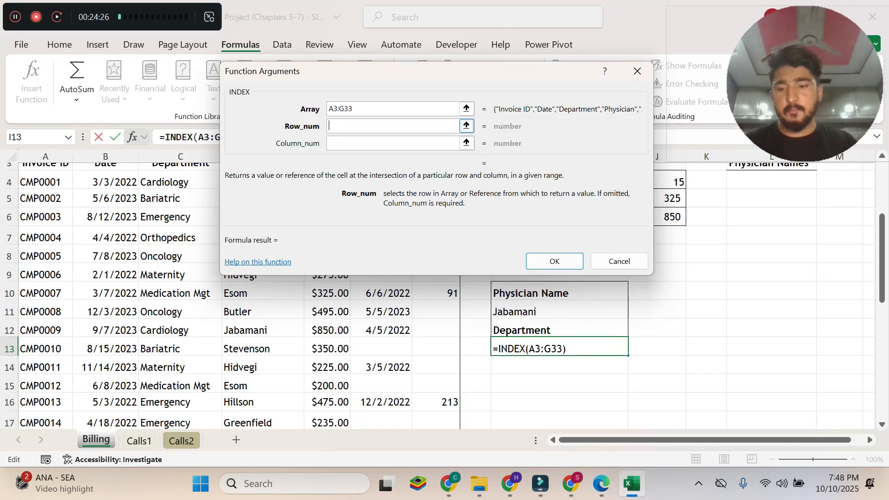
{"action": "type", "text": "XMATCH("}
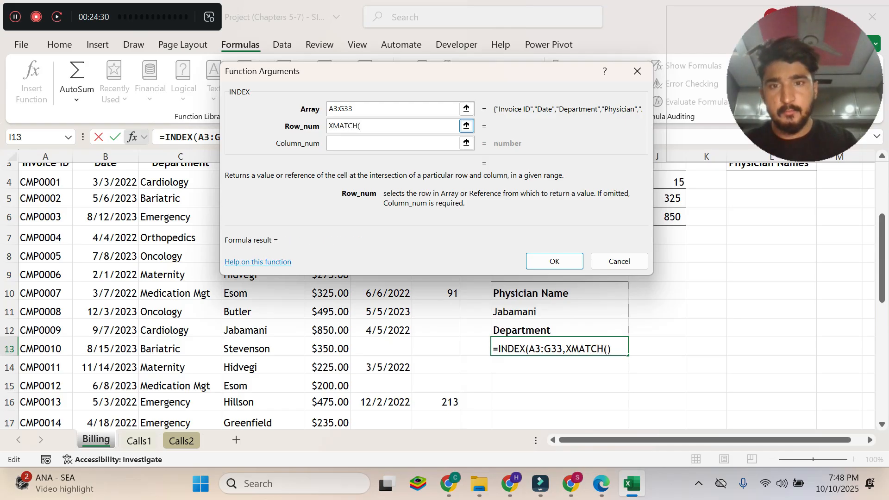
Copy D3:D33 from instruction 8c in the Edge PDF and try it as XMATCH's only argument in Excel's Row_num box.
{"action": "left_click", "coordinate": [601, 484]}
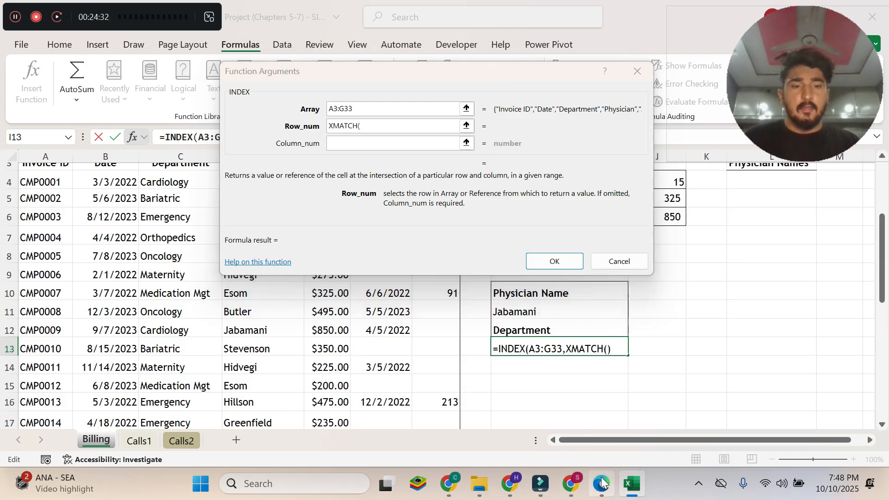
{"action": "left_click", "coordinate": [255, 272]}
{"action": "left_click_drag", "start_coordinate": [225, 271], "coordinate": [275, 272]}
{"action": "key", "text": "ctrl+c"}
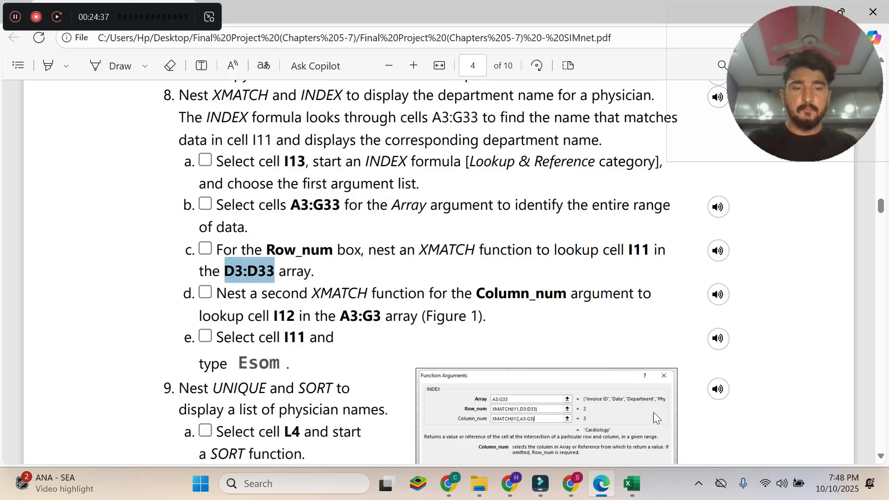
{"action": "left_click", "coordinate": [632, 484]}
{"action": "key", "text": "ctrl+v"}
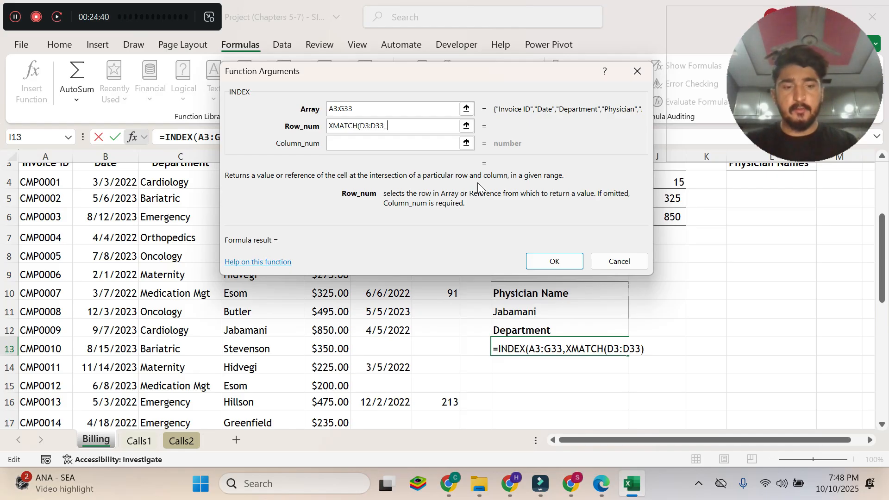
{"action": "type", "text": ")"}
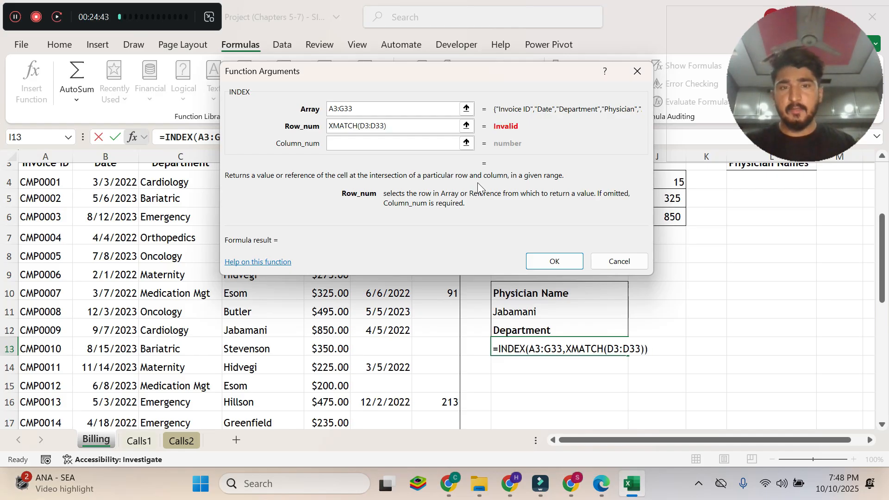
Remove the D3:D33 range and closing parenthesis from the Row_num argument, back to XMATCH(.
{"action": "key", "text": "Tab"}
{"action": "left_click", "coordinate": [400, 124]}
{"action": "key", "text": "BackSpace"}
{"action": "key", "text": "BackSpace"}
{"action": "key", "text": "BackSpace"}
{"action": "key", "text": "BackSpace"}
{"action": "key", "text": "BackSpace"}
{"action": "key", "text": "BackSpace"}
{"action": "key", "text": "BackSpace"}
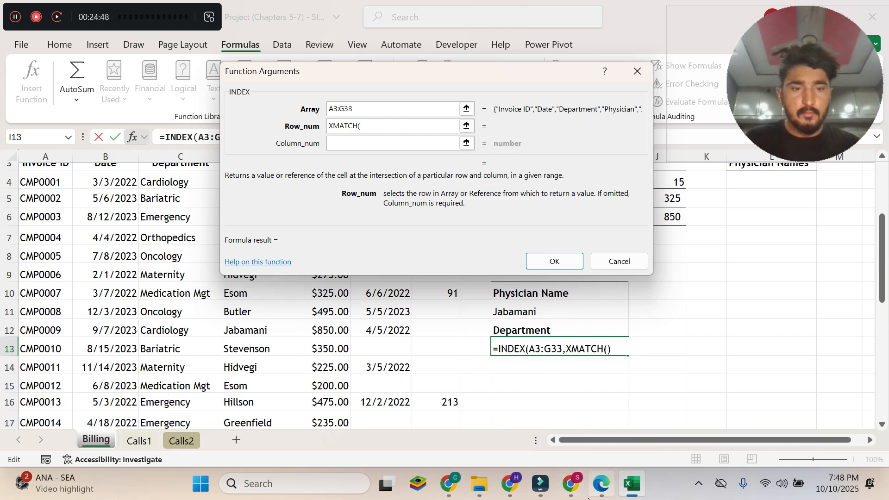
Recheck instruction 8c in the Edge PDF and, back in Excel, add cell I11 as the lookup value of XMATCH in the Row_num argument.
{"action": "left_click", "coordinate": [601, 484]}
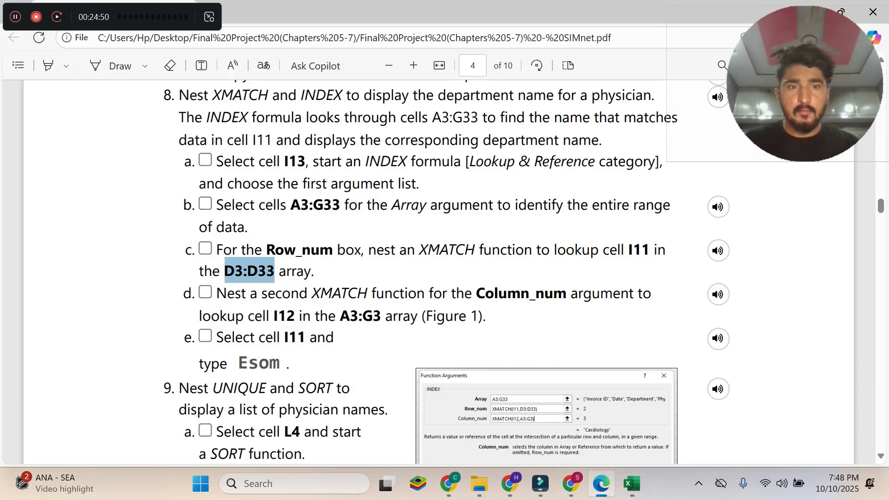
{"action": "left_click", "coordinate": [581, 253]}
{"action": "left_click_drag", "start_coordinate": [540, 250], "coordinate": [646, 252]}
{"action": "left_click", "coordinate": [653, 257]}
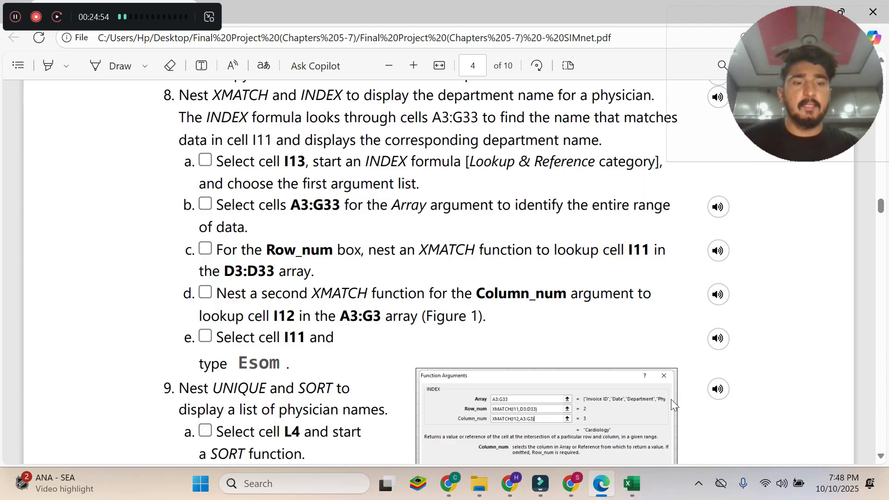
{"action": "key", "text": "alt+Tab"}
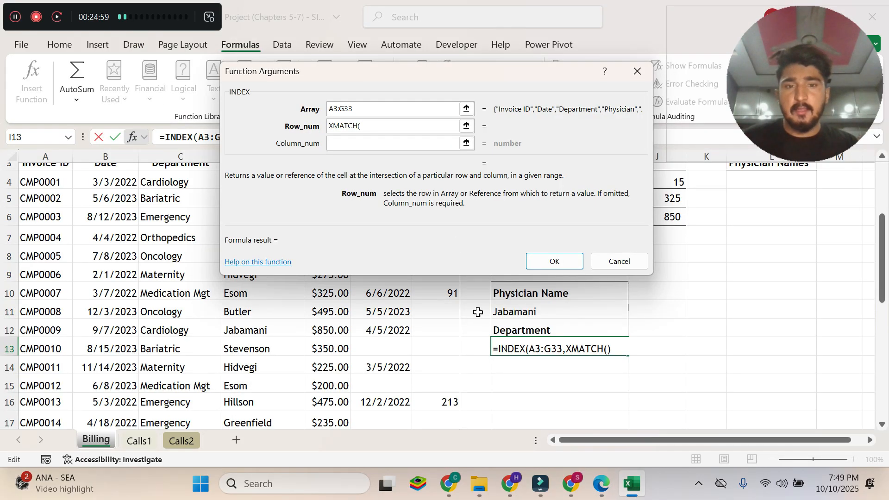
{"action": "left_click", "coordinate": [590, 312]}
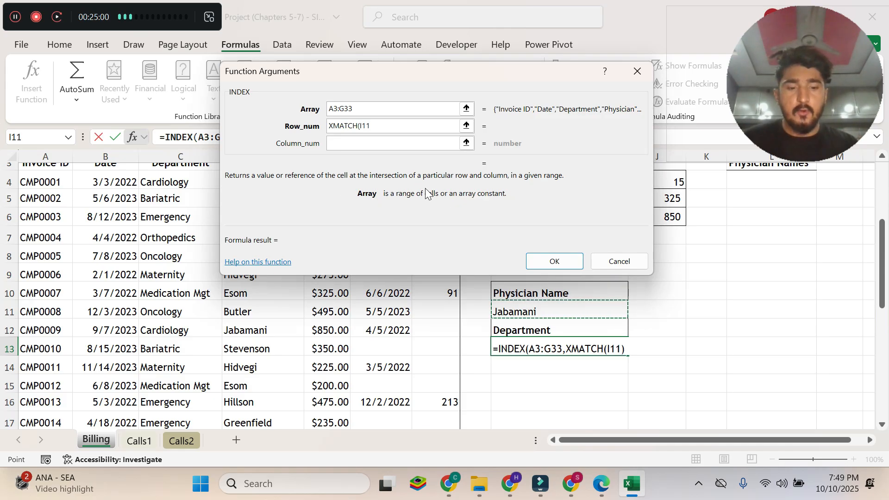
{"action": "type", "text": ","}
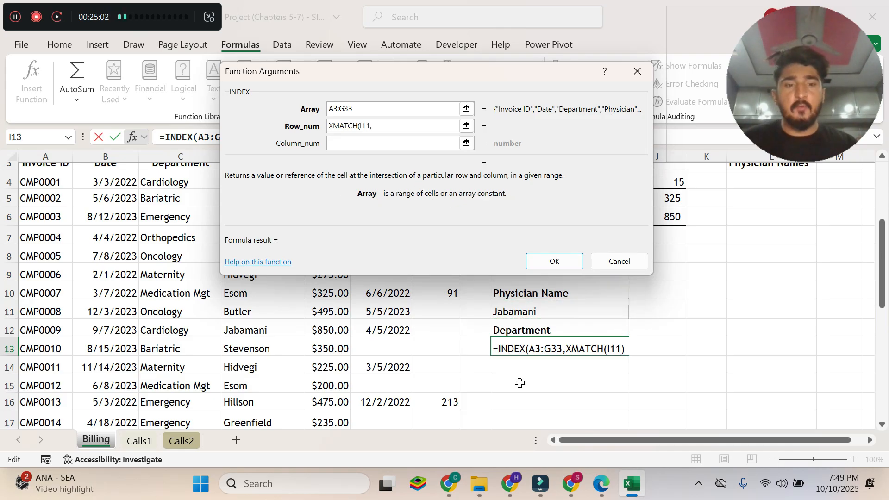
Copy D3:D33 from instruction 8c in the Edge PDF and complete the Row_num argument in Excel as XMATCH(I11,D3:D33).
{"action": "left_click", "coordinate": [601, 483]}
{"action": "left_click_drag", "start_coordinate": [224, 271], "coordinate": [274, 270]}
{"action": "key", "text": "ctrl+c"}
{"action": "left_click", "coordinate": [639, 479]}
{"action": "key", "text": "ctrl+v"}
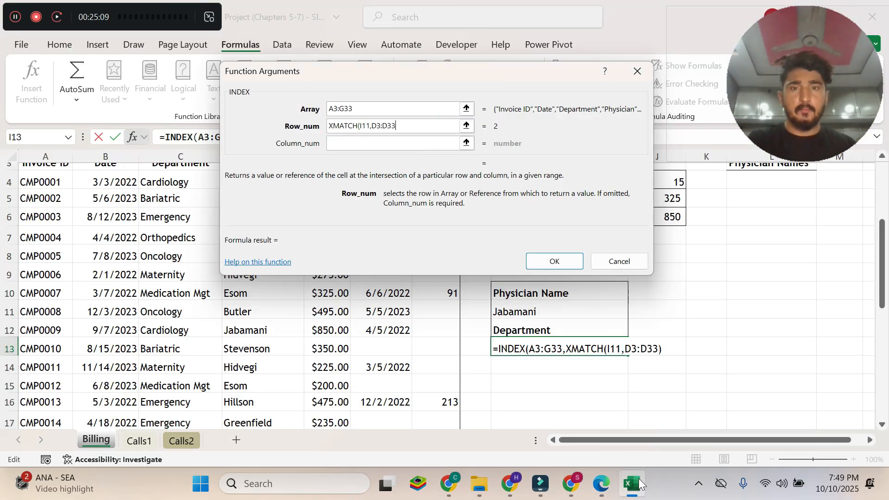
{"action": "type", "text": ")"}
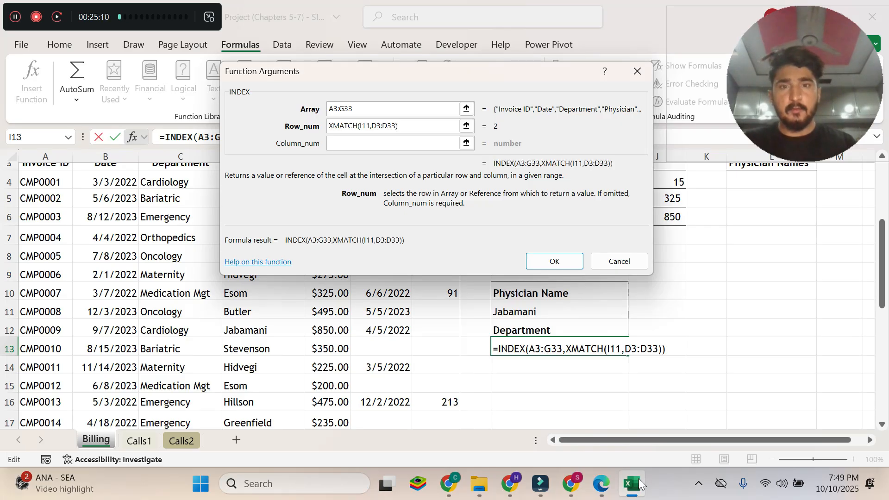
Read instruction 8d in the Edge PDF and start a second nested XMATCH( in INDEX's Column_num argument in Excel.
{"action": "key", "text": "Tab"}
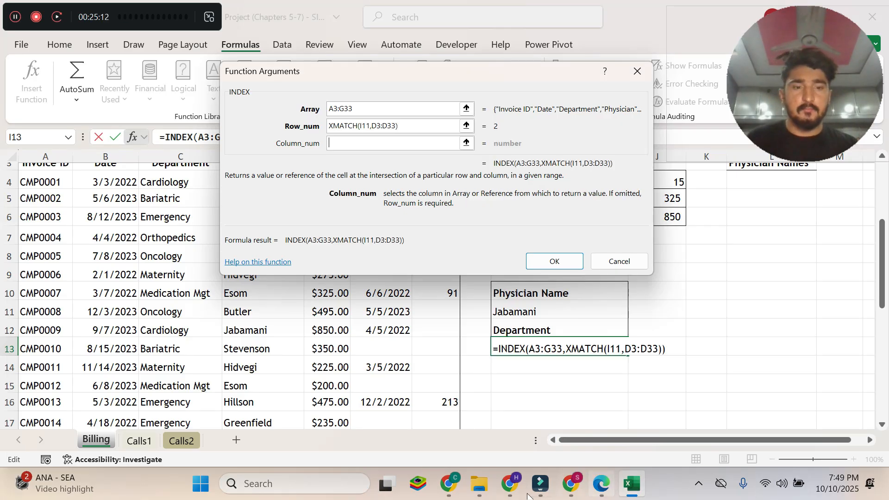
{"action": "left_click", "coordinate": [598, 484]}
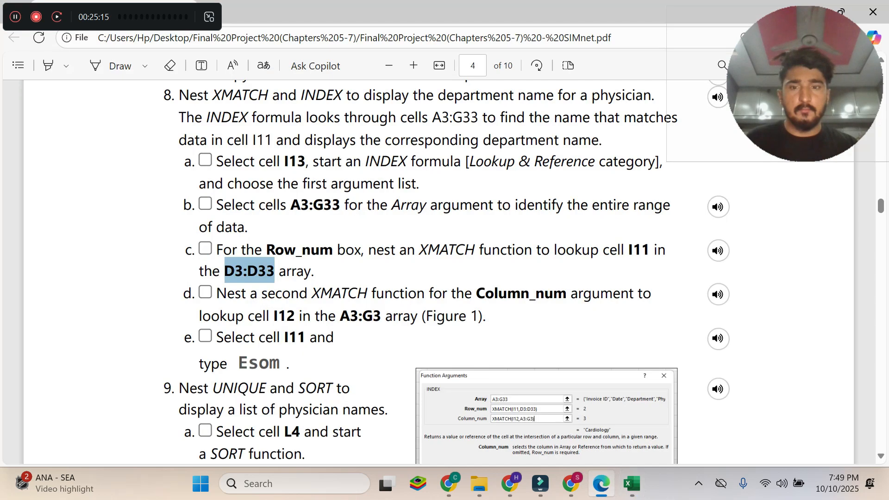
{"action": "double_click", "coordinate": [218, 293]}
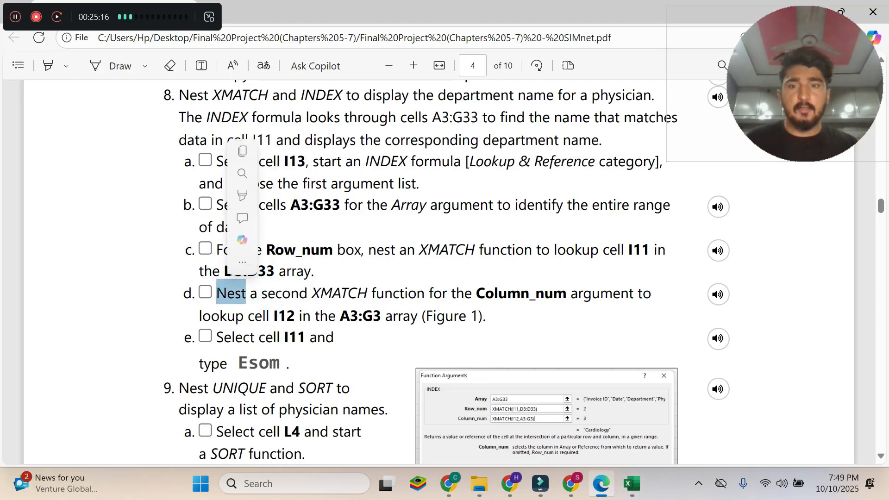
{"action": "left_click_drag", "start_coordinate": [218, 292], "coordinate": [486, 318]}
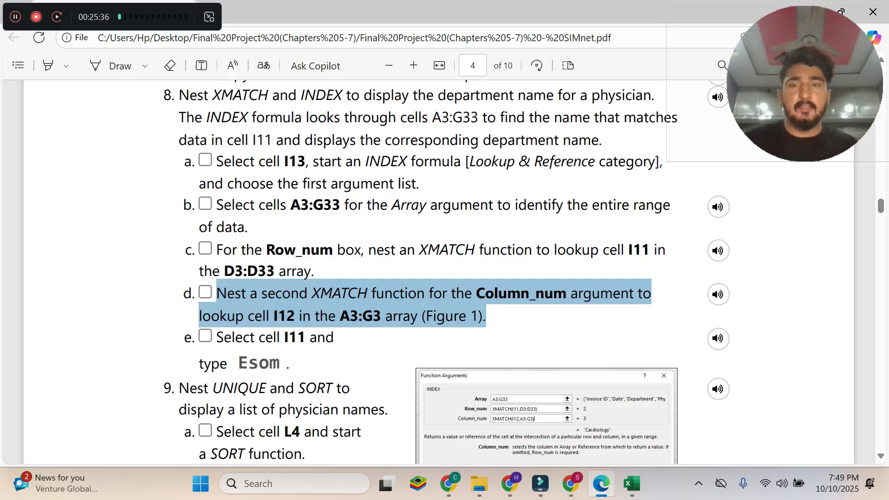
{"action": "double_click", "coordinate": [280, 315]}
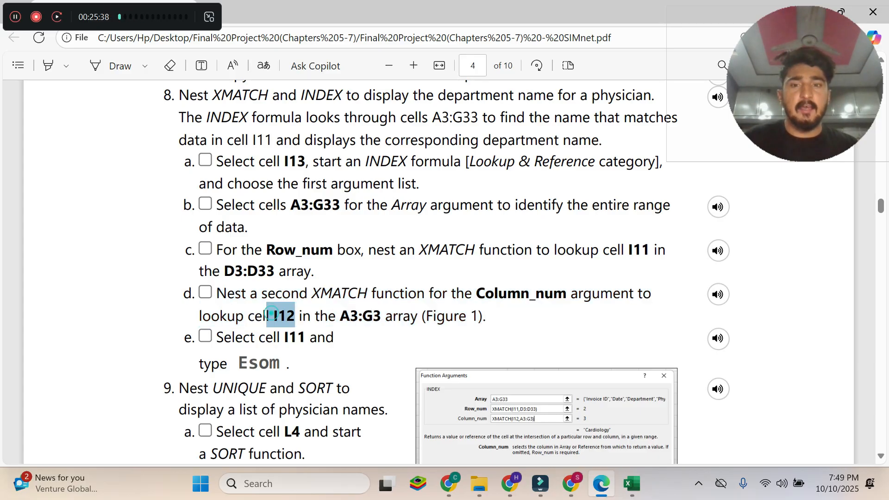
{"action": "left_click", "coordinate": [344, 314]}
{"action": "left_click_drag", "start_coordinate": [341, 315], "coordinate": [381, 316]}
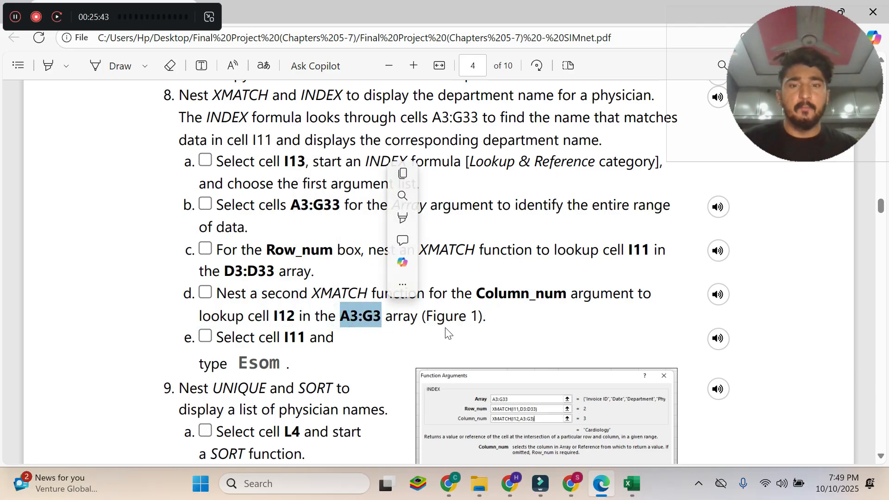
{"action": "left_click", "coordinate": [632, 483]}
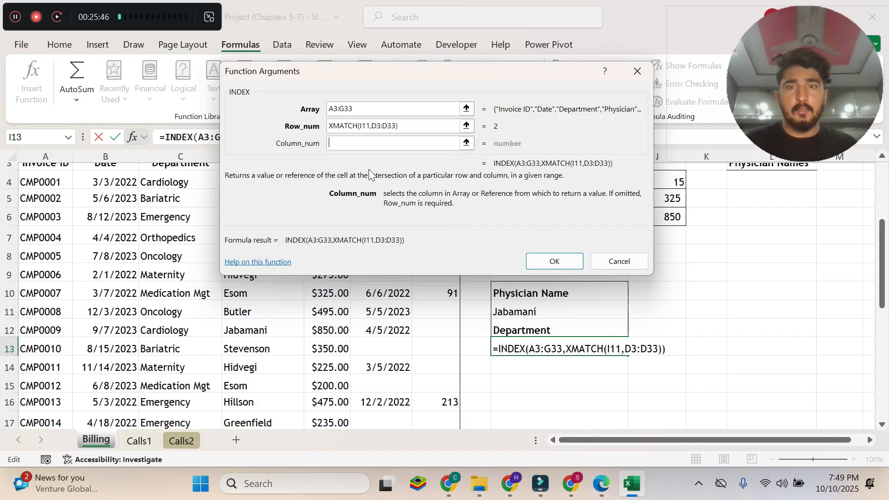
{"action": "type", "text": "XMATCH"}
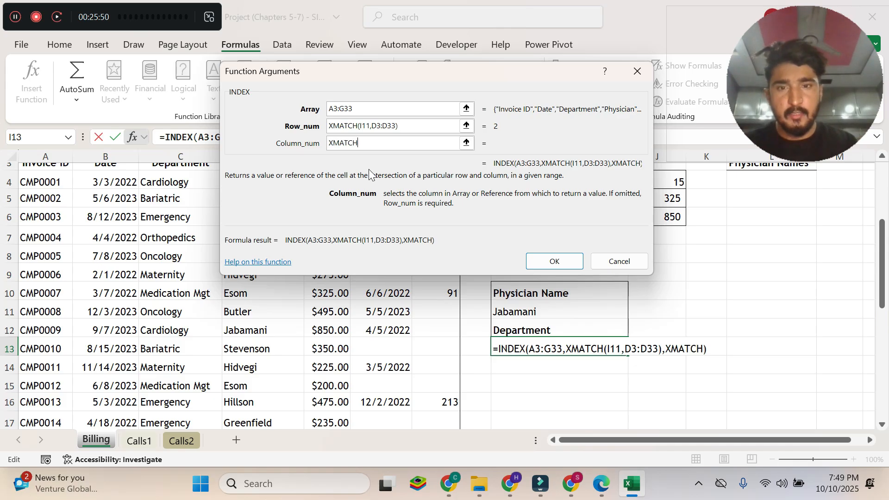
{"action": "type", "text": "("}
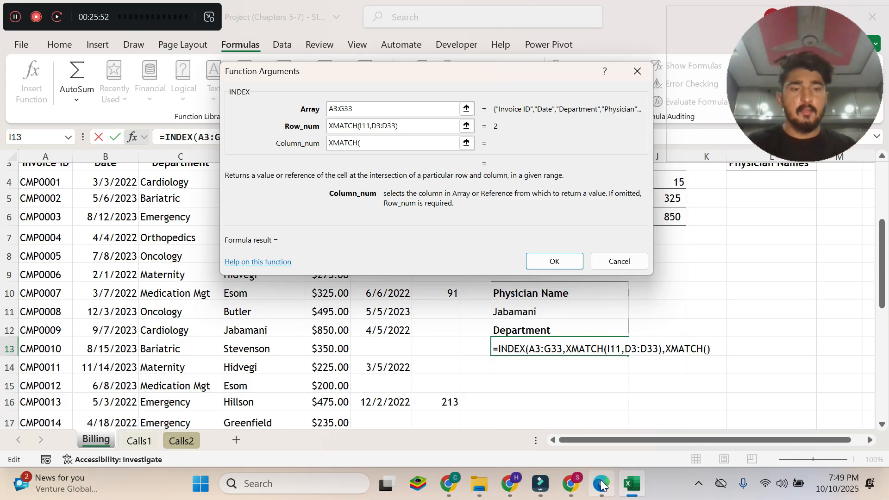
Take the cell references from instruction 8d in the Edge PDF and complete the Column_num argument in Excel as XMATCH(I12,A3:G3).
{"action": "key", "text": "alt+Tab"}
{"action": "left_click_drag", "start_coordinate": [295, 316], "coordinate": [267, 316]}
{"action": "left_click", "coordinate": [632, 486]}
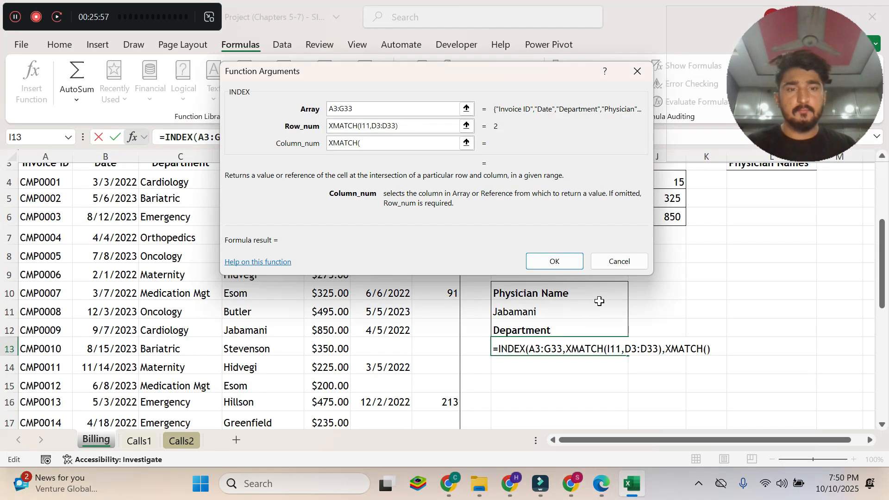
{"action": "type", "text": "I12,"}
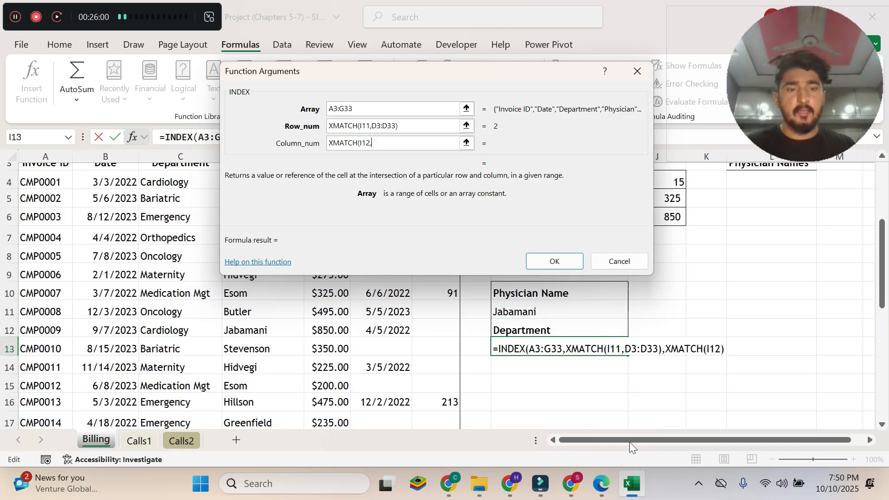
{"action": "left_click", "coordinate": [601, 483]}
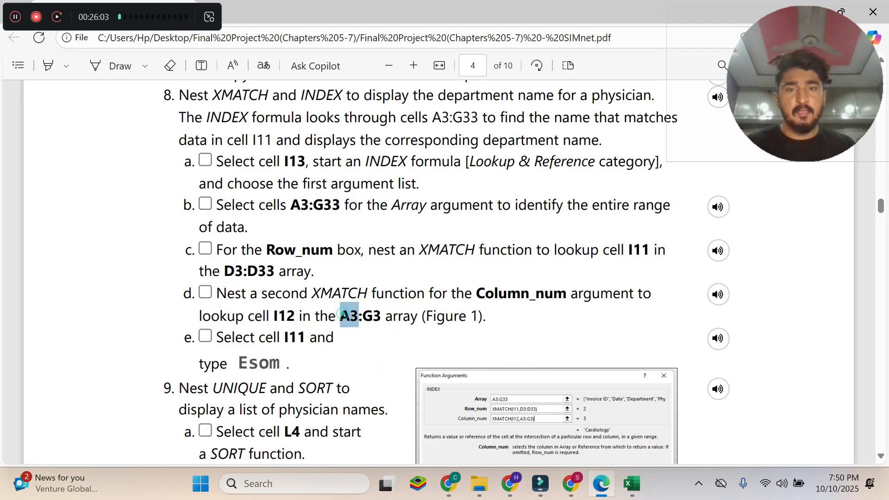
{"action": "left_click", "coordinate": [630, 484]}
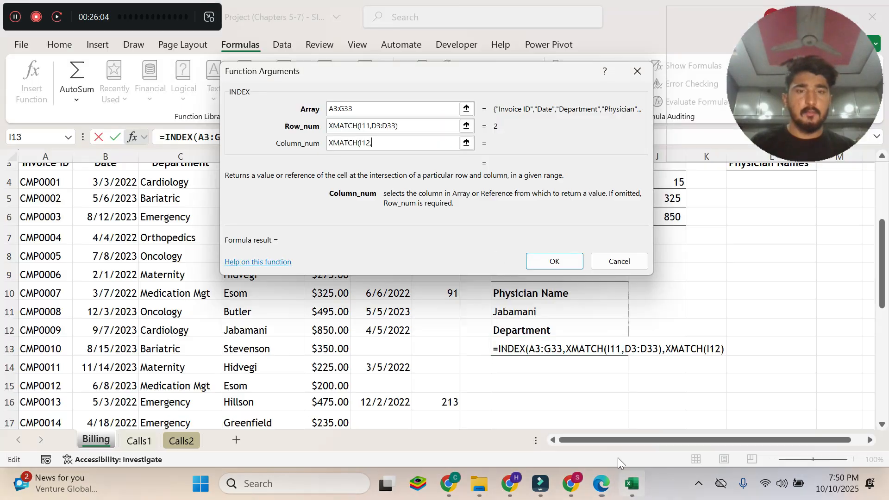
{"action": "type", "text": "A3:G3"}
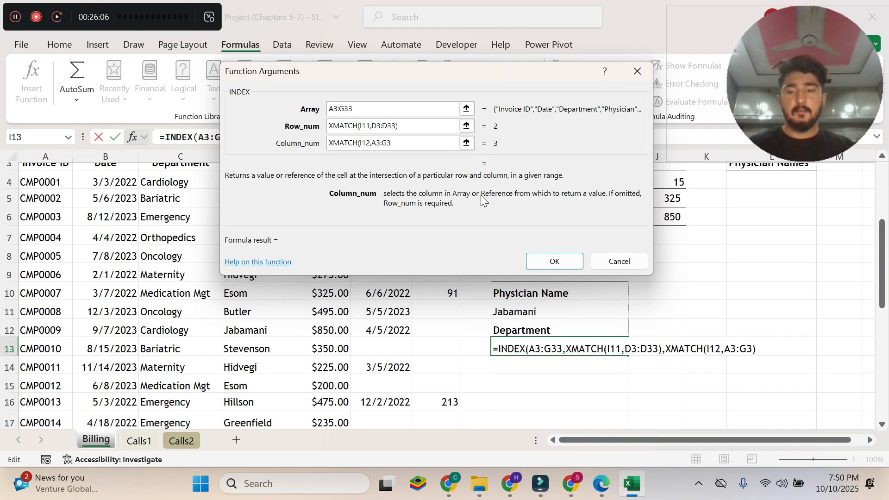
{"action": "type", "text": ")"}
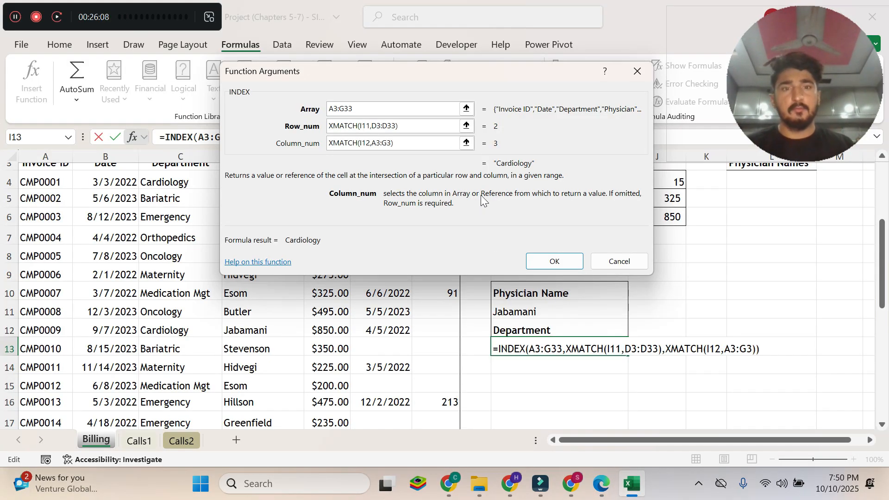
Compare the INDEX arguments with Figure 1 in the Edge PDF and enter the finished formula in cell I13 in Excel.
{"action": "left_click", "coordinate": [602, 486]}
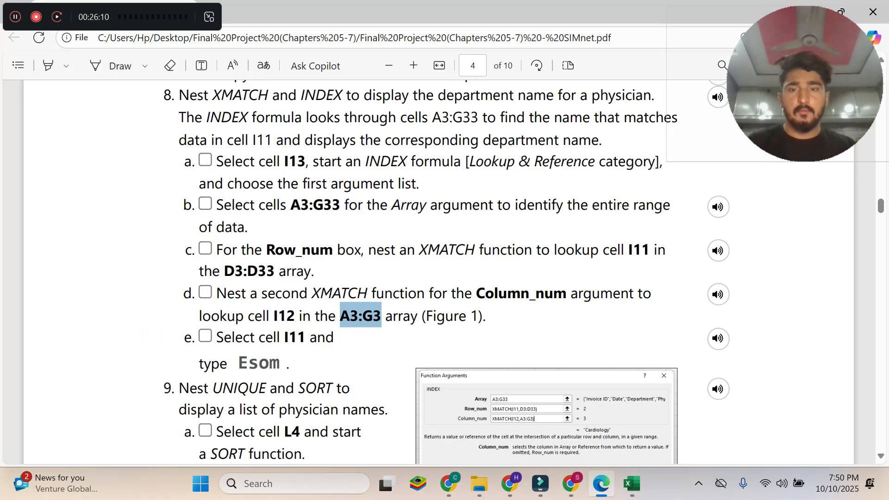
{"action": "left_click_drag", "start_coordinate": [426, 315], "coordinate": [477, 320]}
{"action": "scroll", "coordinate": [477, 343], "scroll_direction": "down", "scroll_amount": 3}
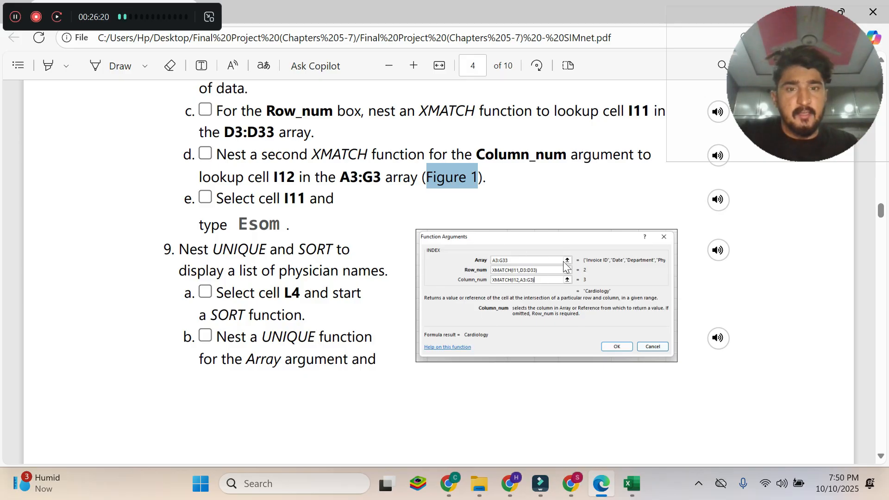
{"action": "left_click", "coordinate": [631, 484]}
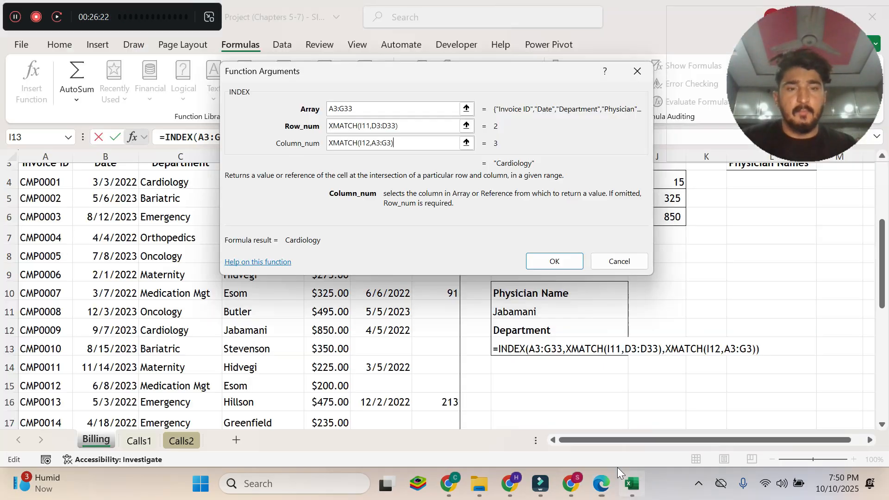
{"action": "left_click", "coordinate": [563, 261]}
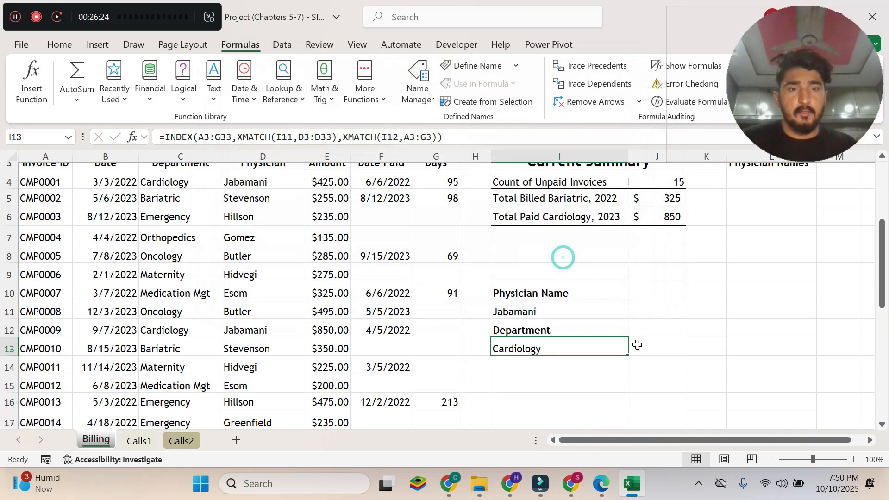
Read instruction 8e in the Edge PDF and replace the physician name in Billing cell I11 in Excel with the name it specifies.
{"action": "left_click", "coordinate": [602, 483]}
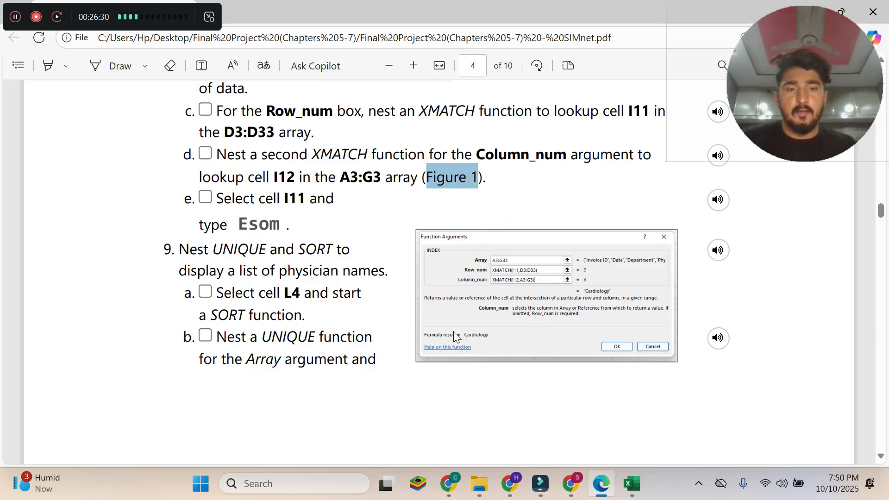
{"action": "left_click", "coordinate": [243, 197]}
{"action": "left_click_drag", "start_coordinate": [216, 198], "coordinate": [289, 225]}
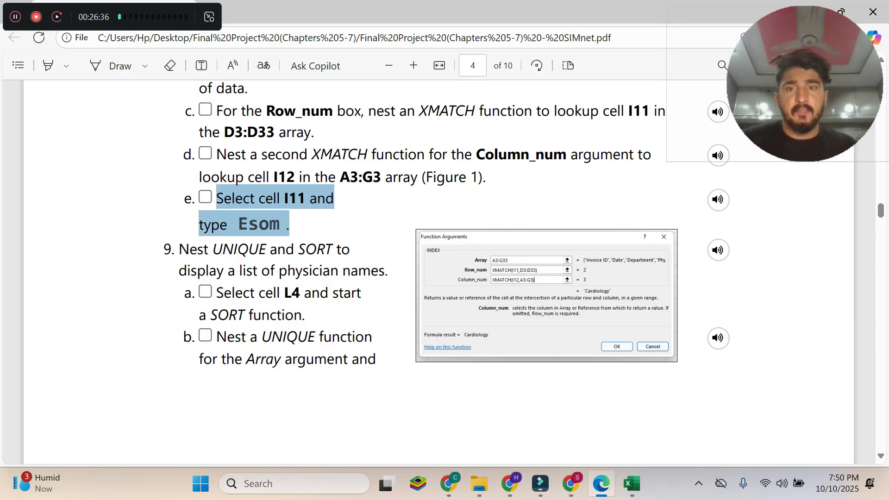
{"action": "left_click", "coordinate": [328, 223]}
{"action": "left_click_drag", "start_coordinate": [238, 224], "coordinate": [277, 221]}
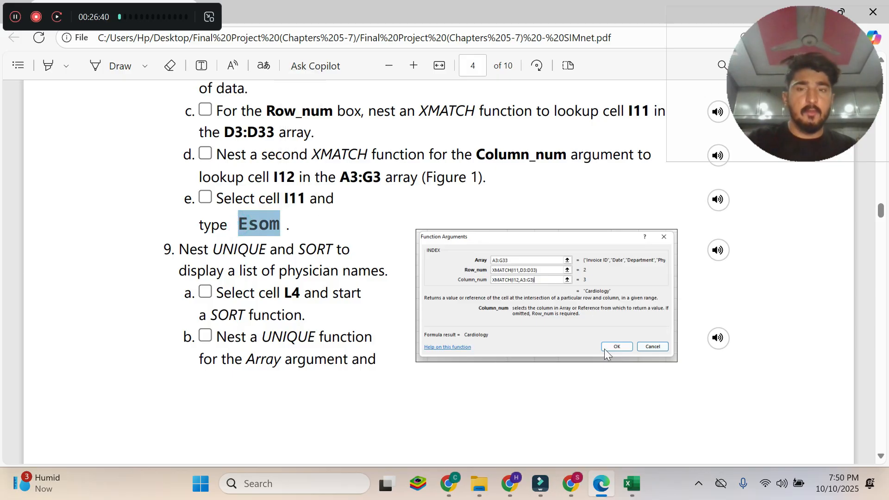
{"action": "left_click", "coordinate": [640, 478]}
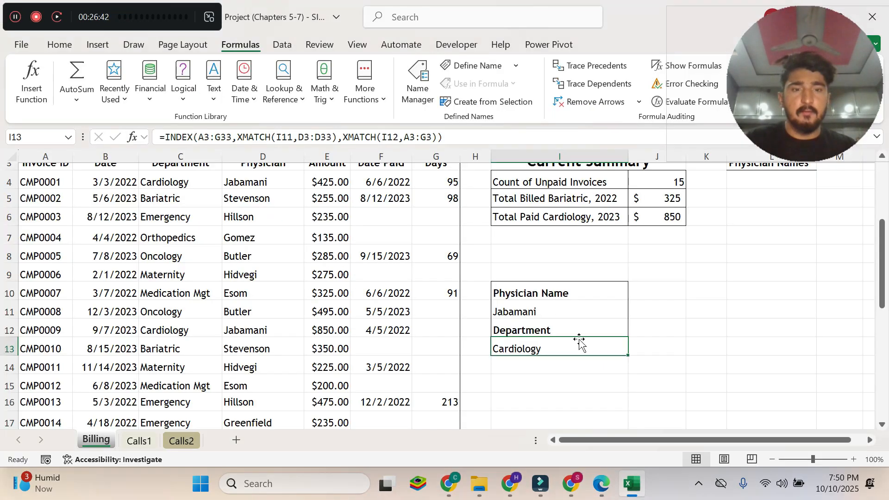
{"action": "left_click", "coordinate": [529, 308]}
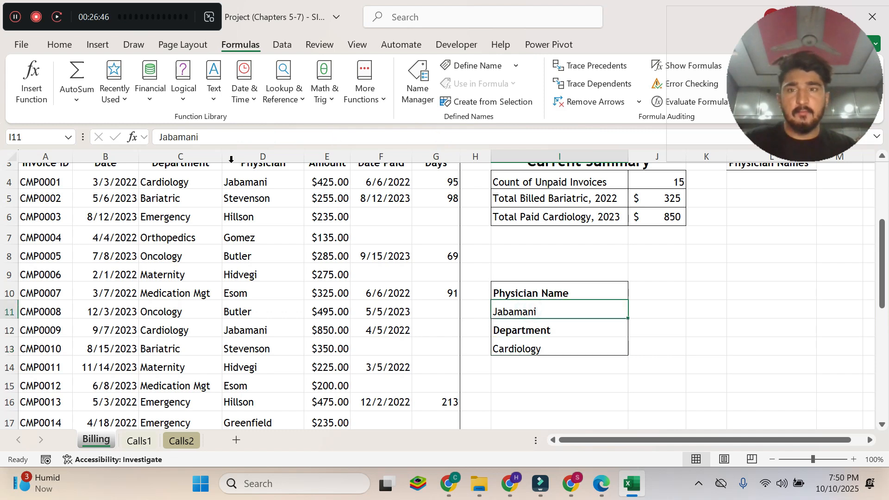
{"action": "left_click", "coordinate": [213, 136]}
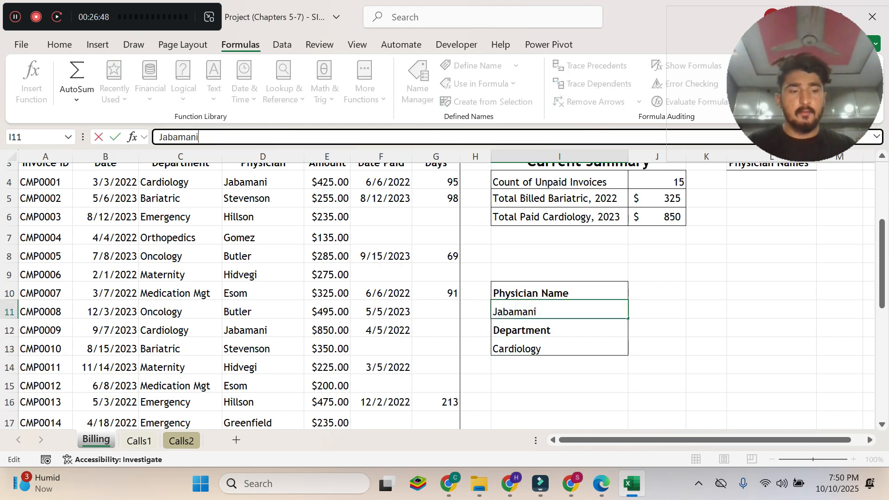
{"action": "key", "text": "BackSpace"}
{"action": "key", "text": "BackSpace"}
{"action": "key", "text": "BackSpace"}
{"action": "key", "text": "BackSpace"}
{"action": "key", "text": "BackSpace"}
{"action": "key", "text": "BackSpace"}
{"action": "key", "text": "BackSpace"}
{"action": "key", "text": "BackSpace"}
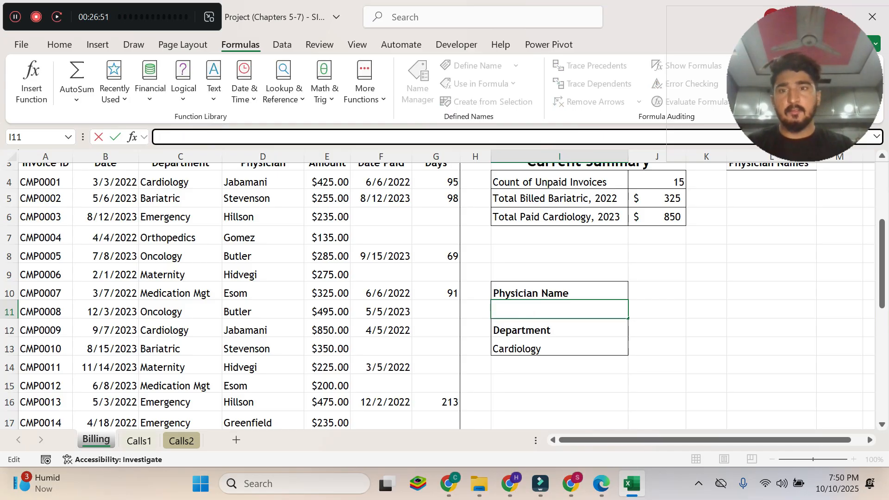
{"action": "type", "text": "Esom"}
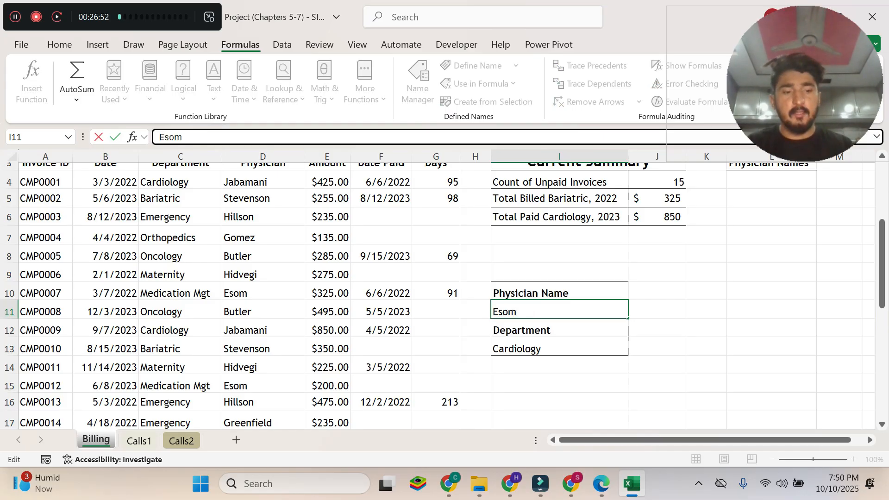
{"action": "key", "text": "Return"}
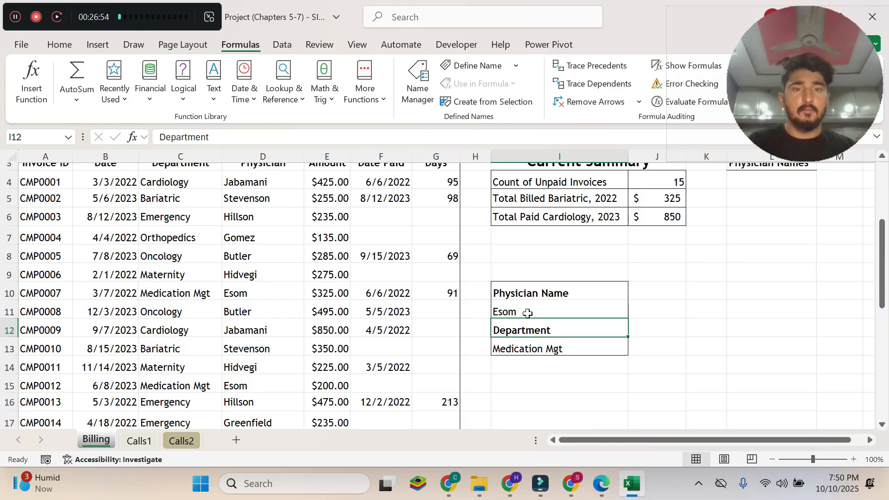
Check the physician name in Billing cell I11 and the lookup formula in I13 against instruction 8e in the Edge PDF.
{"action": "left_click", "coordinate": [532, 348]}
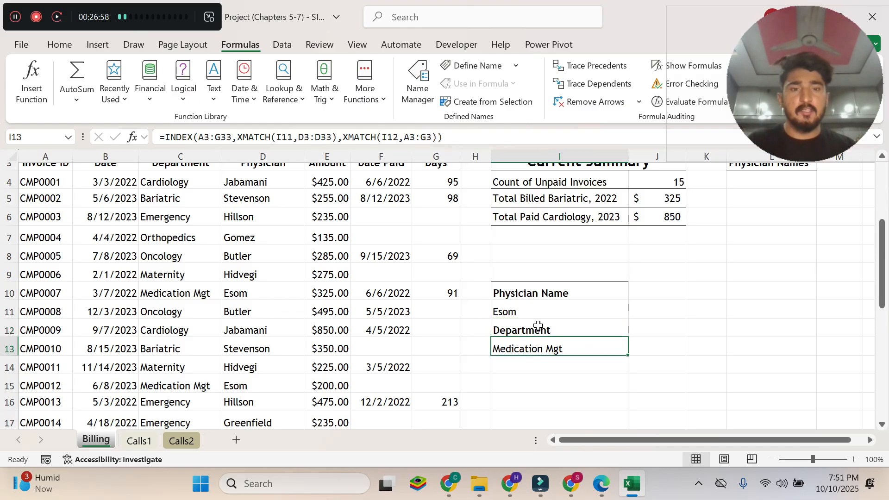
{"action": "left_click", "coordinate": [519, 314]}
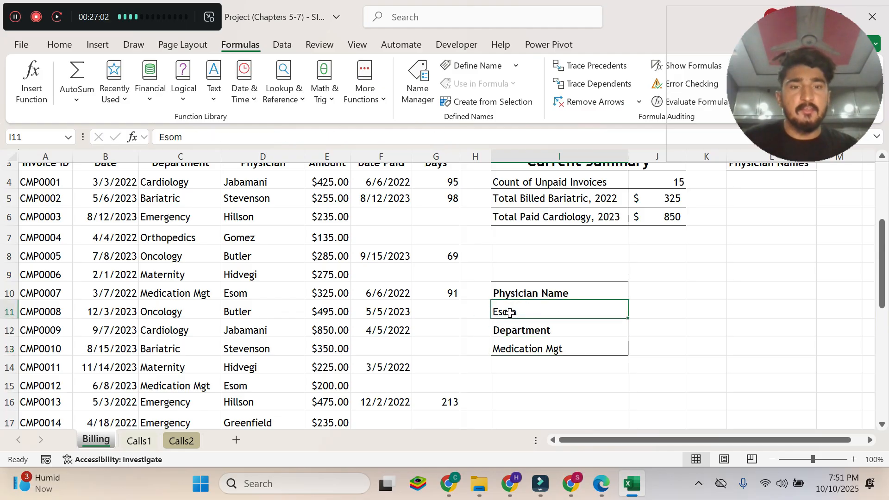
{"action": "left_click", "coordinate": [601, 483]}
{"action": "mouse_move", "coordinate": [632, 484]}
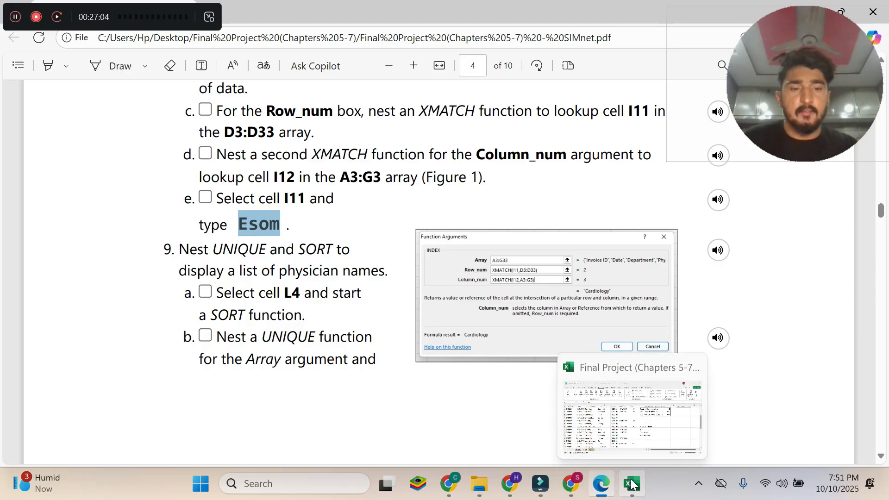
{"action": "left_click", "coordinate": [602, 407]}
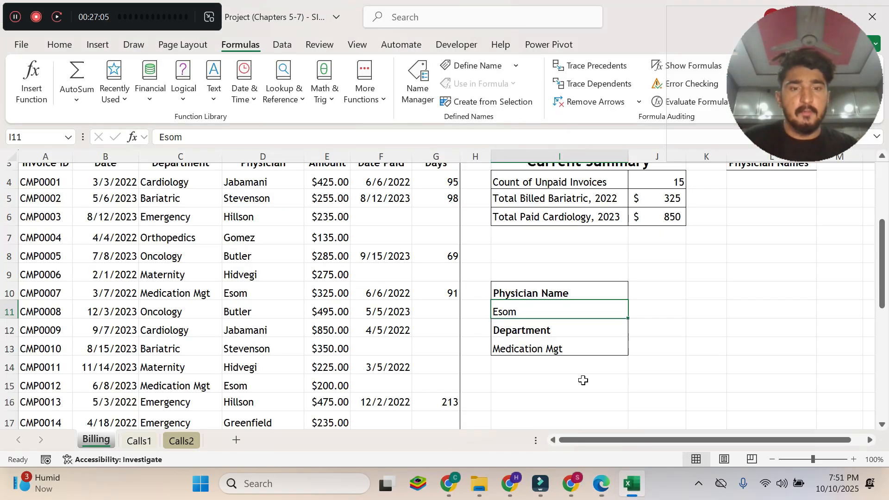
{"action": "left_click", "coordinate": [550, 350]}
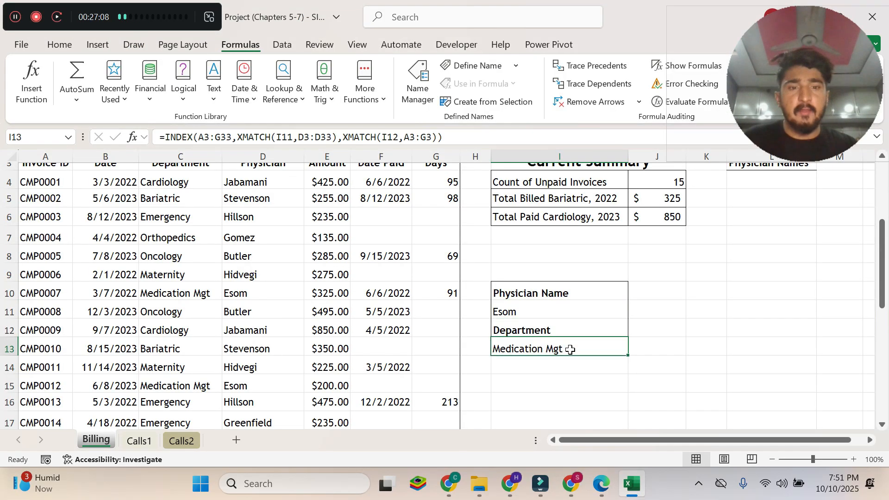
Read step 9 and instruction 9a in the Edge PDF on nesting UNIQUE and SORT to list the physician names.
{"action": "left_click", "coordinate": [600, 484]}
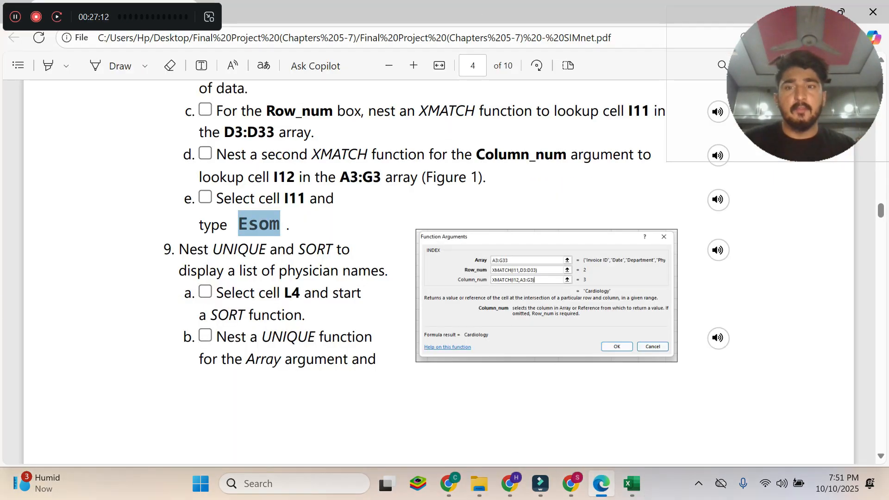
{"action": "scroll", "coordinate": [416, 274], "scroll_direction": "up", "scroll_amount": 4}
{"action": "scroll", "coordinate": [416, 273], "scroll_direction": "down", "scroll_amount": 4}
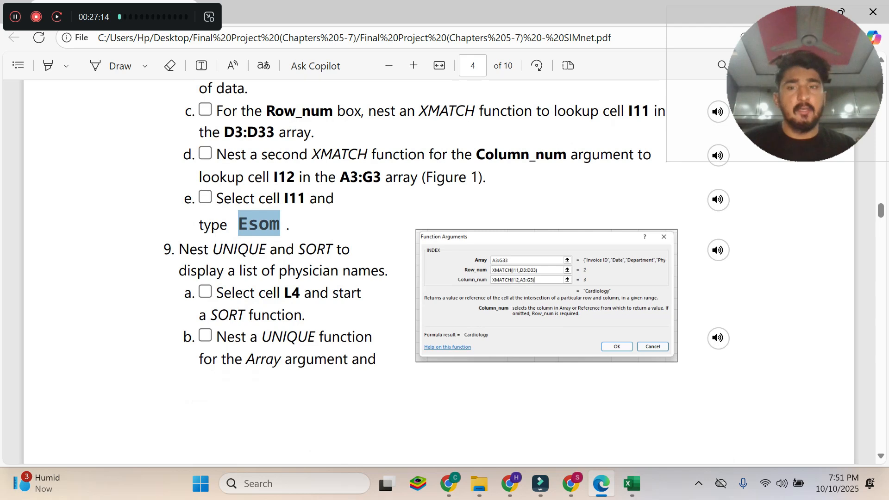
{"action": "left_click_drag", "start_coordinate": [172, 248], "coordinate": [351, 250]}
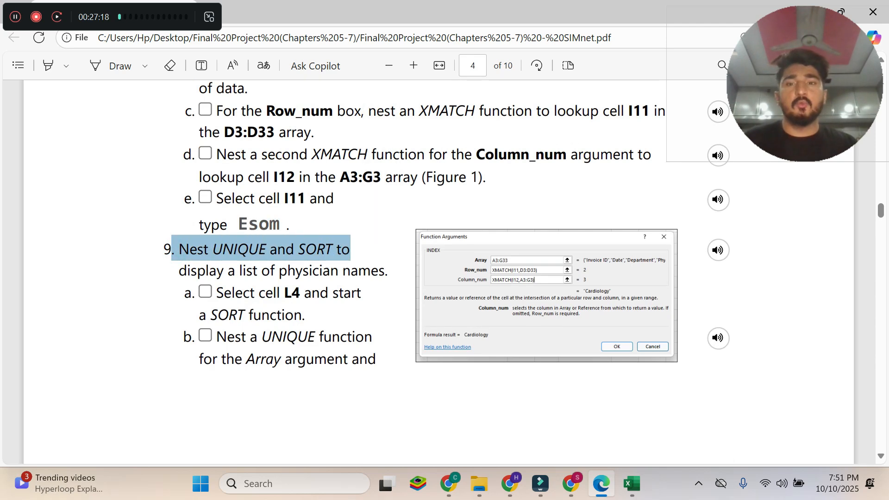
{"action": "left_click_drag", "start_coordinate": [179, 271], "coordinate": [384, 270]}
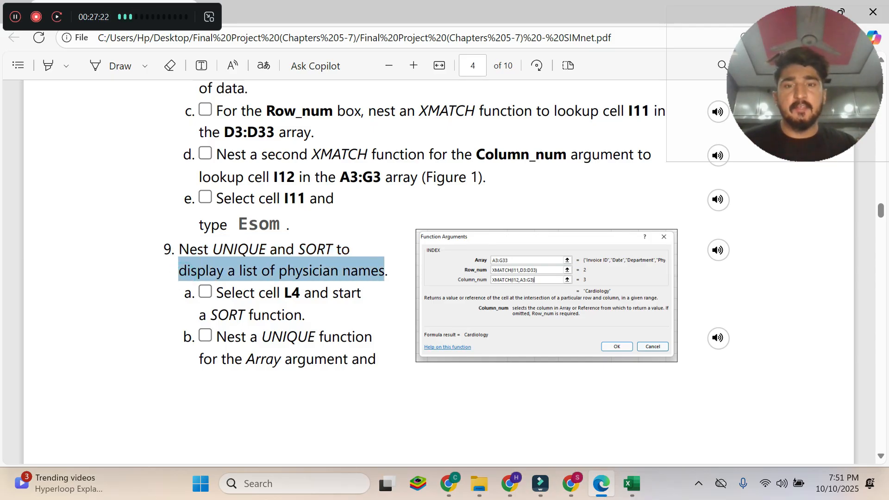
{"action": "scroll", "coordinate": [417, 259], "scroll_direction": "down", "scroll_amount": 8}
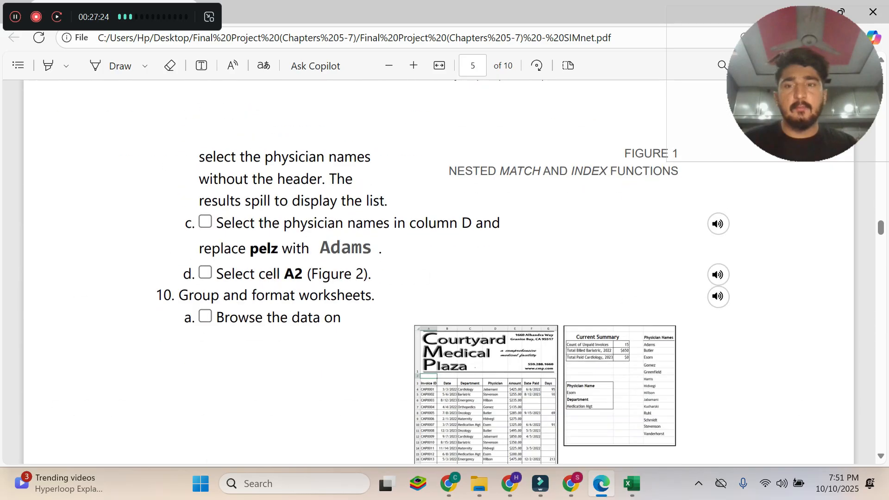
{"action": "scroll", "coordinate": [417, 260], "scroll_direction": "up", "scroll_amount": 6}
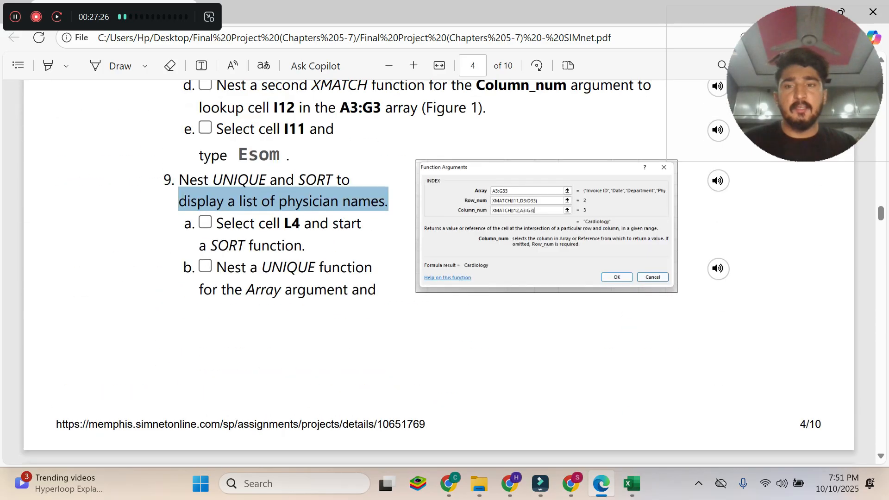
{"action": "scroll", "coordinate": [417, 260], "scroll_direction": "down", "scroll_amount": 5}
{"action": "scroll", "coordinate": [417, 259], "scroll_direction": "up", "scroll_amount": 7}
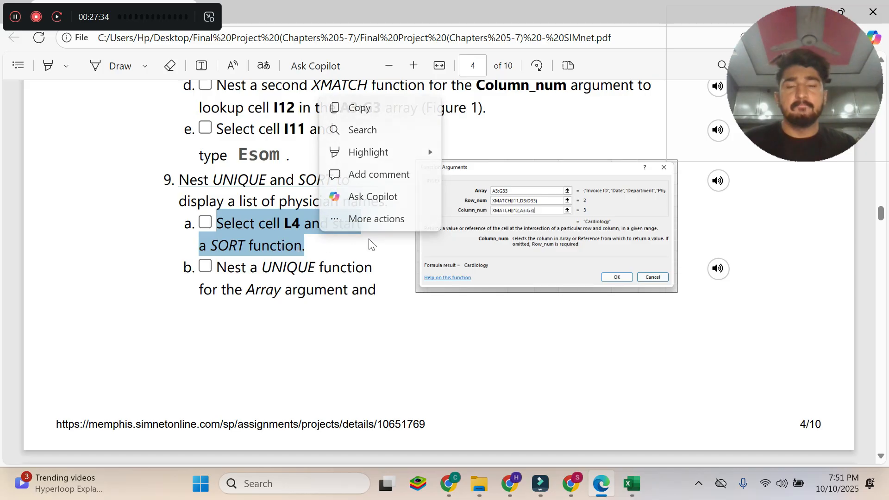
{"action": "left_click", "coordinate": [319, 252]}
{"action": "left_click_drag", "start_coordinate": [302, 246], "coordinate": [238, 229]}
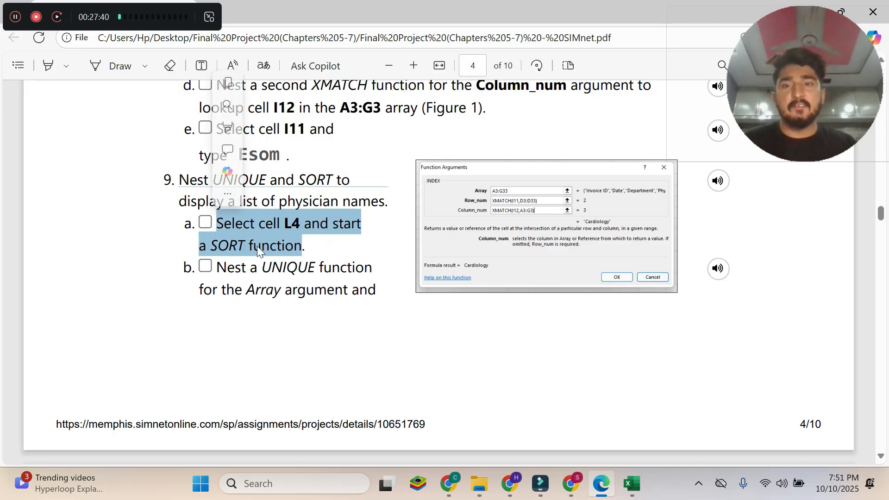
Switch to Excel and start a SORT( function in Billing cell L4 under Physician Names.
{"action": "mouse_move", "coordinate": [625, 488]}
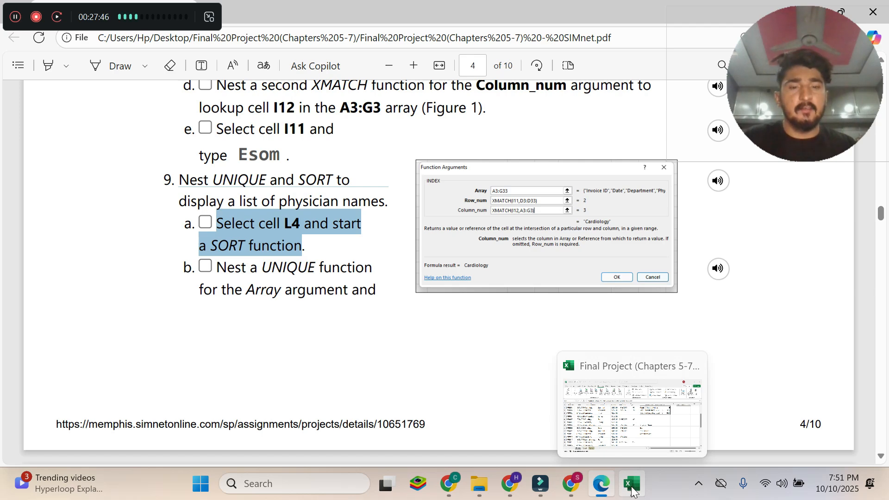
{"action": "left_click", "coordinate": [633, 491]}
{"action": "scroll", "coordinate": [701, 357], "scroll_direction": "up", "scroll_amount": 2}
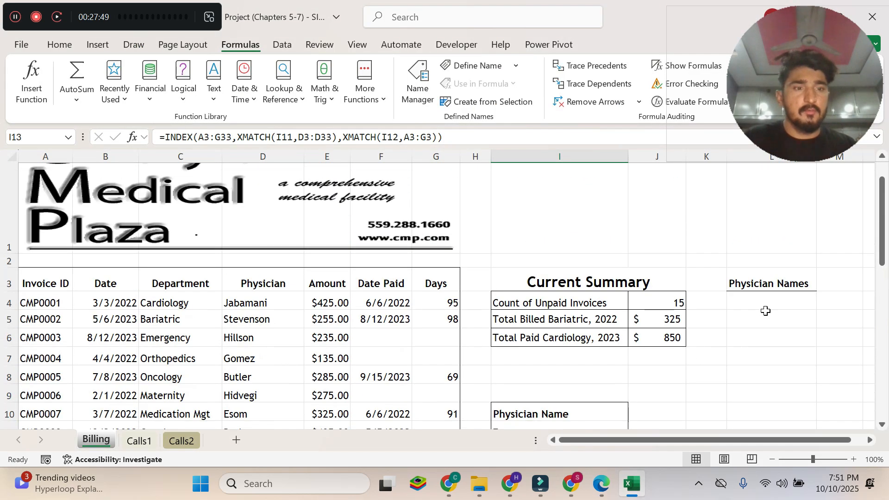
{"action": "left_click", "coordinate": [764, 305]}
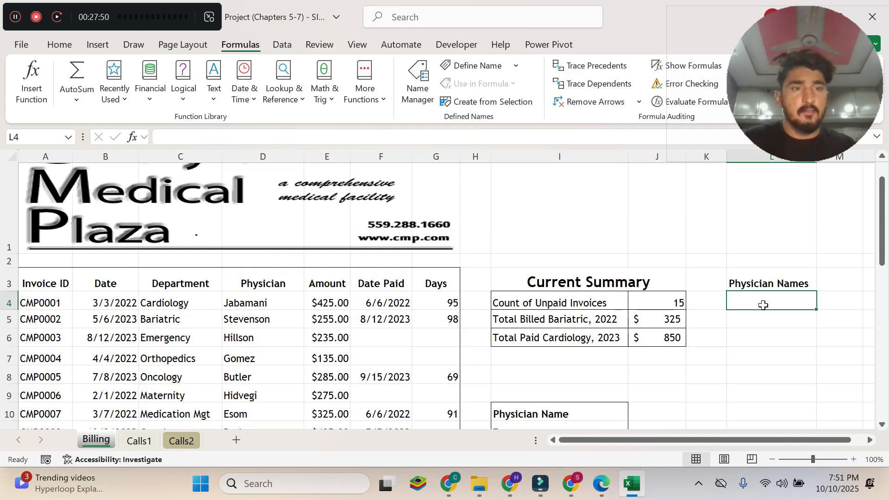
{"action": "type", "text": "=sort"}
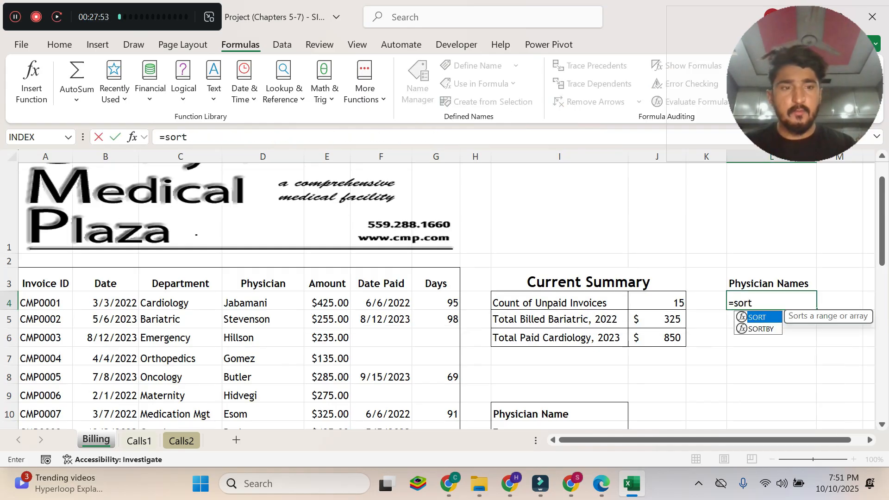
{"action": "double_click", "coordinate": [765, 317]}
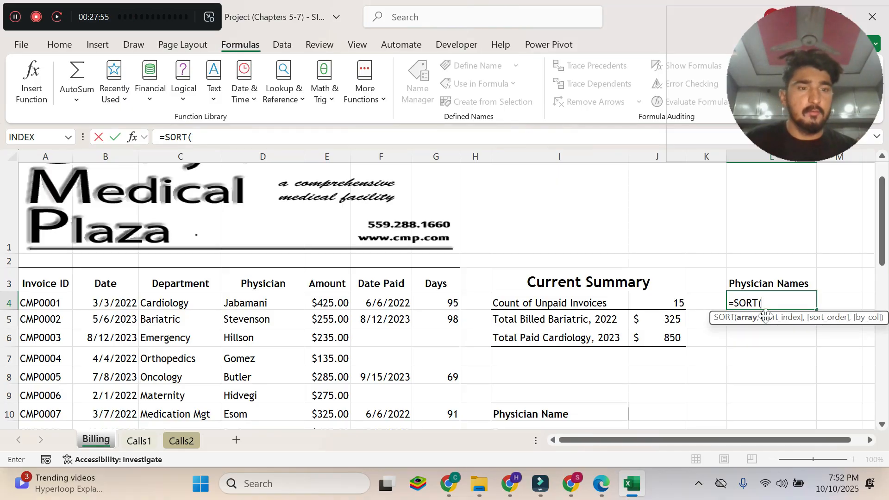
Read instruction 9b across pages 4 and 5 of the Edge PDF for the function and range to use as SORT's Array argument.
{"action": "left_click", "coordinate": [601, 484]}
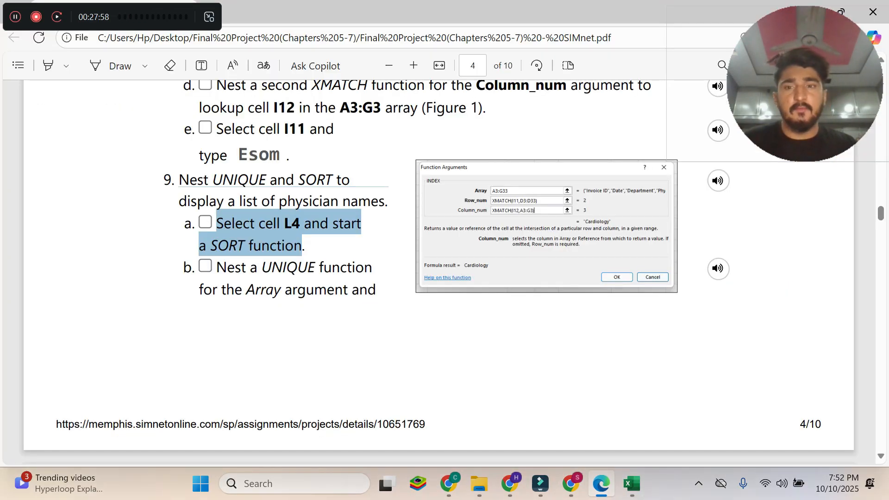
{"action": "left_click_drag", "start_coordinate": [216, 268], "coordinate": [377, 306]}
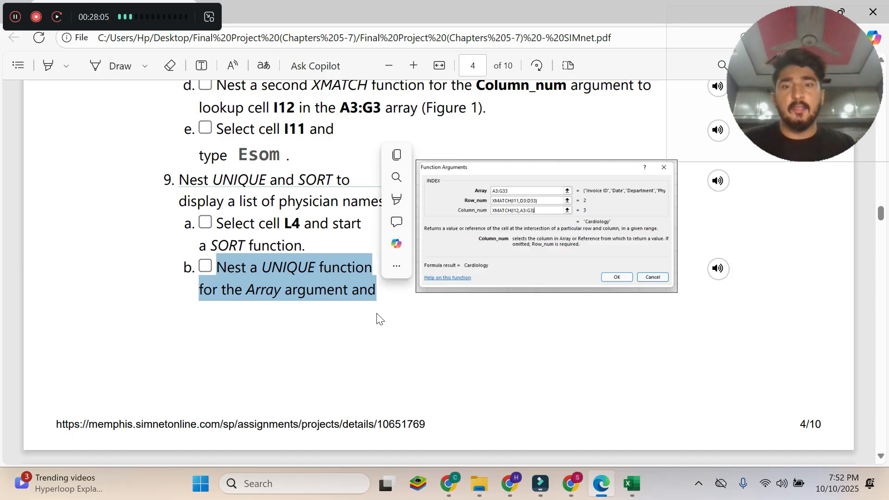
{"action": "scroll", "coordinate": [379, 320], "scroll_direction": "down", "scroll_amount": 6}
{"action": "left_click_drag", "start_coordinate": [199, 222], "coordinate": [392, 281]}
{"action": "double_click", "coordinate": [330, 248]}
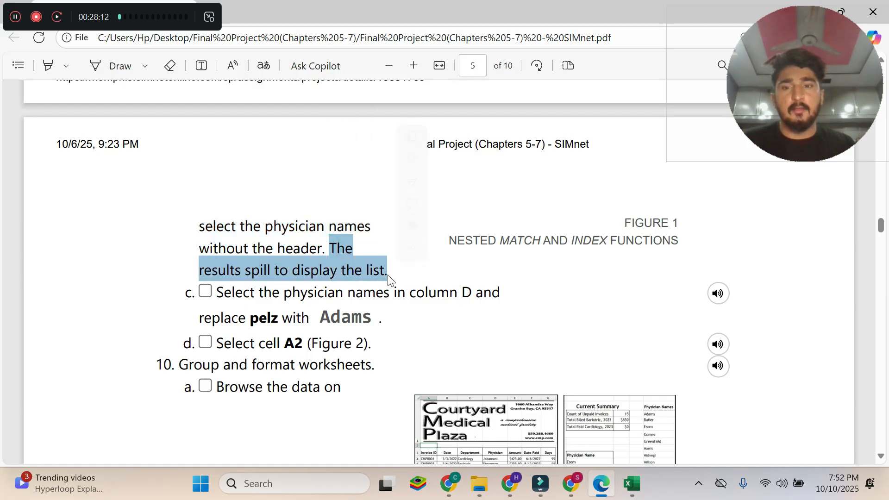
{"action": "scroll", "coordinate": [397, 287], "scroll_direction": "up", "scroll_amount": 5}
{"action": "scroll", "coordinate": [321, 317], "scroll_direction": "down", "scroll_amount": 2}
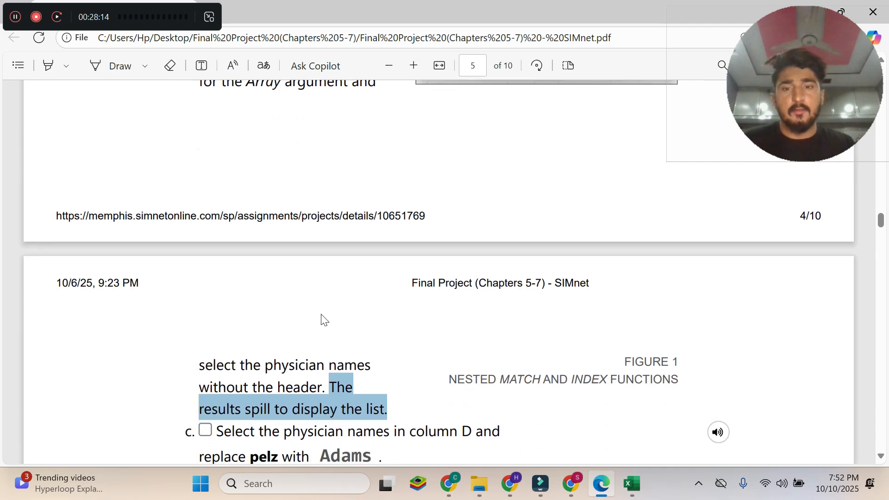
{"action": "left_click_drag", "start_coordinate": [266, 366], "coordinate": [373, 369]}
{"action": "scroll", "coordinate": [312, 264], "scroll_direction": "up", "scroll_amount": 4}
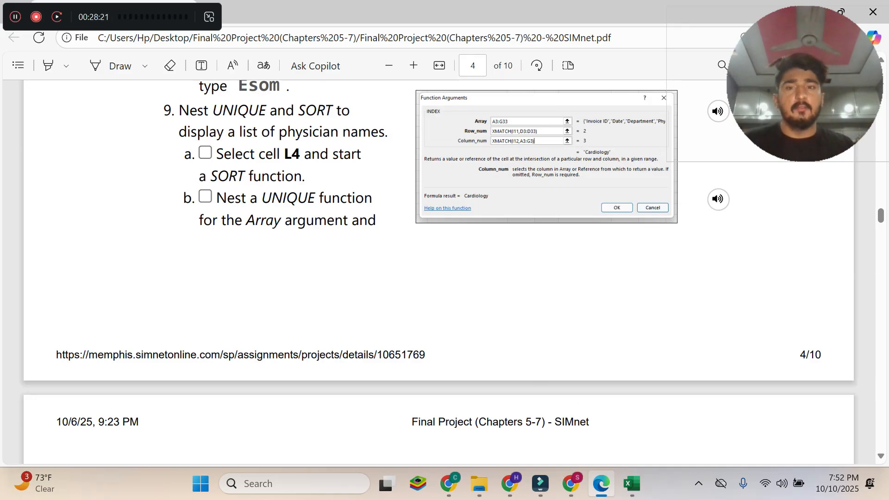
{"action": "left_click_drag", "start_coordinate": [235, 198], "coordinate": [373, 198]}
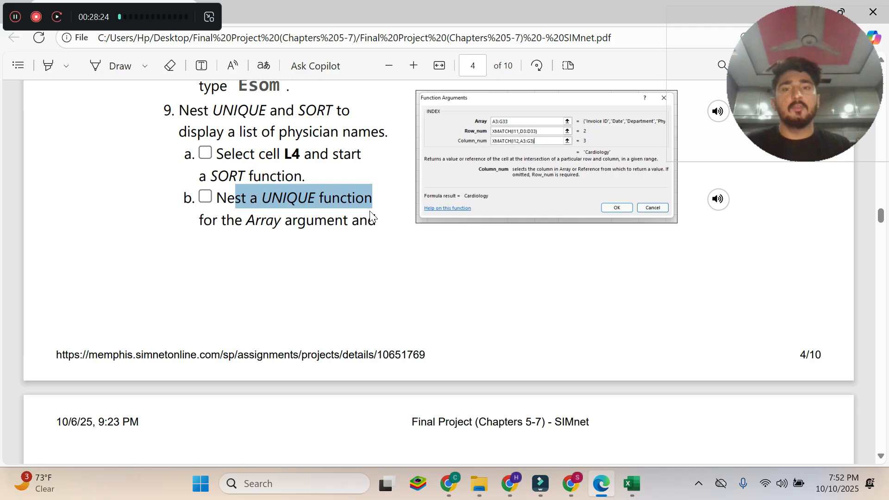
Switch to Excel and nest a UNIQUE( function as the array argument of SORT in cell L4.
{"action": "left_click", "coordinate": [630, 482]}
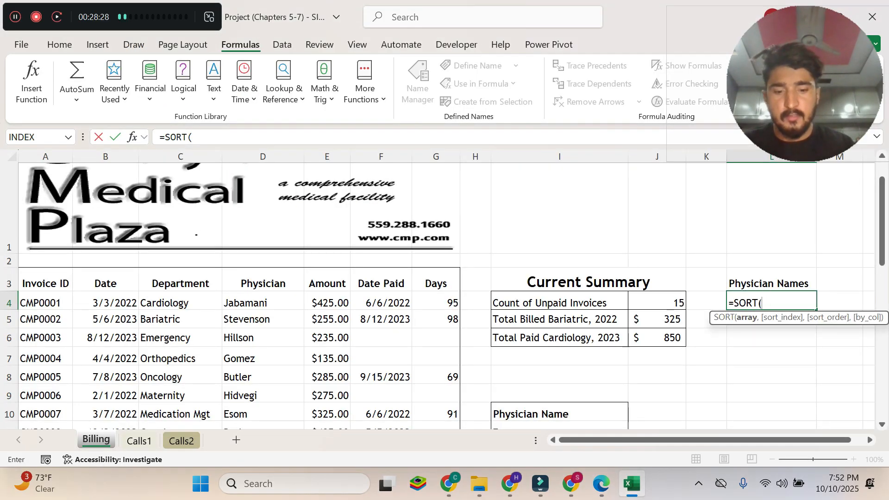
{"action": "type", "text": "uni"}
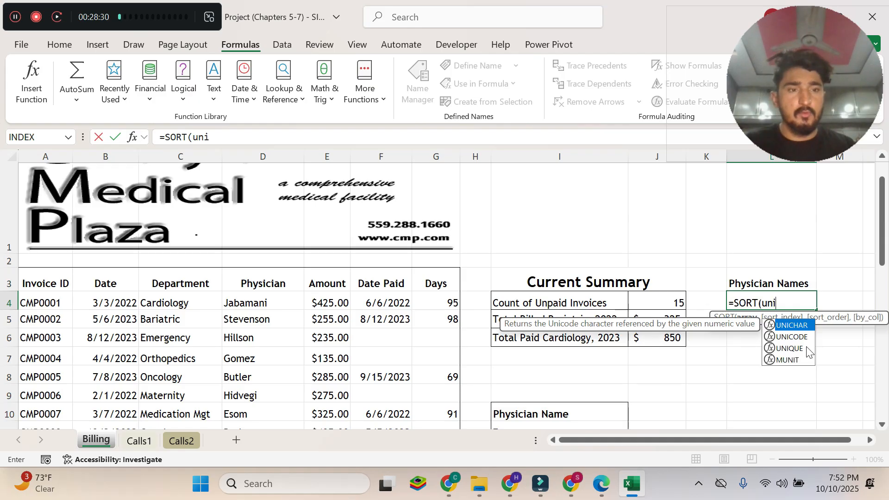
{"action": "double_click", "coordinate": [800, 350]}
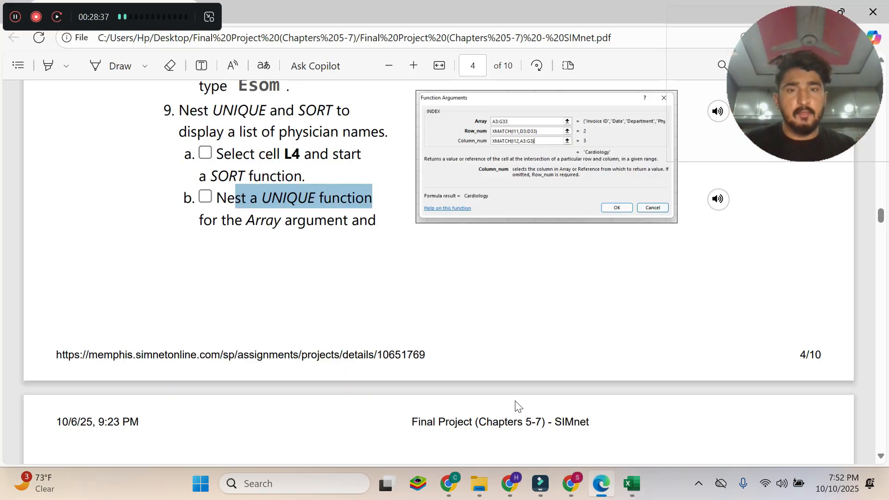
Recheck instruction 9b in the Edge PDF, then complete and enter =SORT(UNIQUE(D4:D33)) in Billing cell L4 in Excel, accepting the closing-parenthesis correction.
{"action": "left_click", "coordinate": [601, 483]}
{"action": "scroll", "coordinate": [434, 325], "scroll_direction": "down", "scroll_amount": 5}
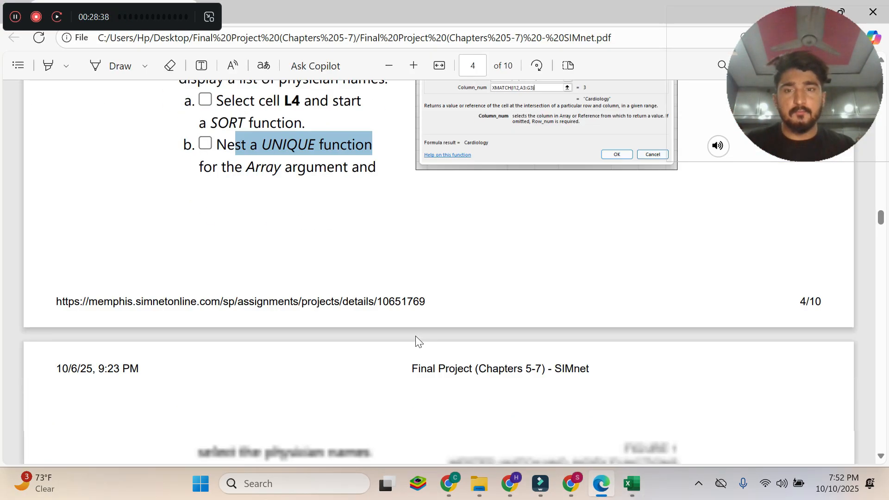
{"action": "left_click_drag", "start_coordinate": [265, 295], "coordinate": [370, 295]}
{"action": "key", "text": "ctrl+c"}
{"action": "left_click", "coordinate": [632, 483]}
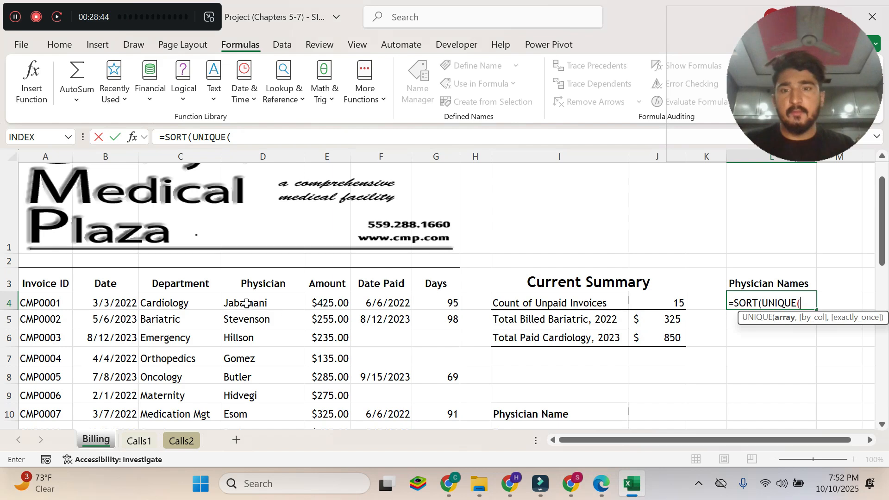
{"action": "left_click_drag", "start_coordinate": [249, 303], "coordinate": [260, 402]}
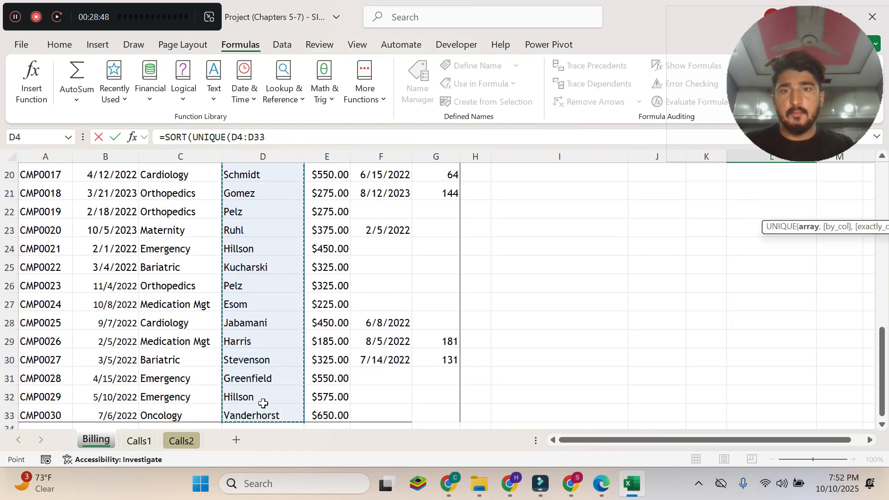
{"action": "key", "text": "Return"}
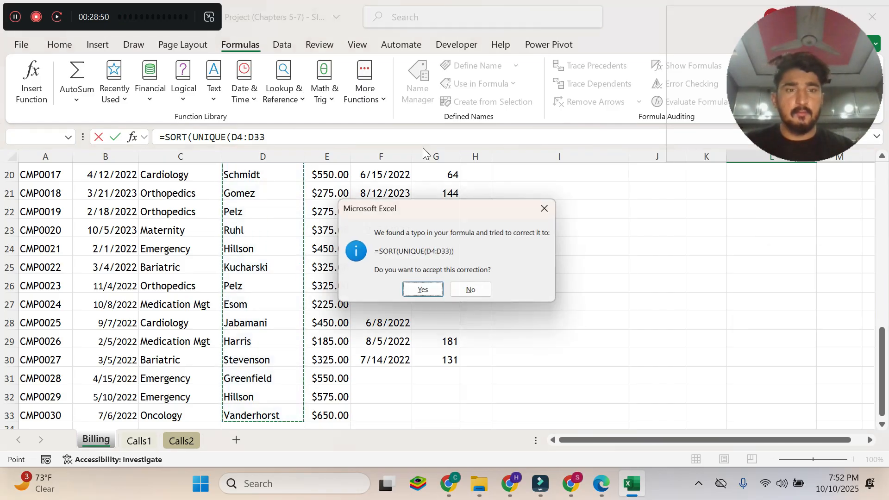
{"action": "left_click", "coordinate": [430, 293]}
{"action": "scroll", "coordinate": [505, 284], "scroll_direction": "up", "scroll_amount": 2}
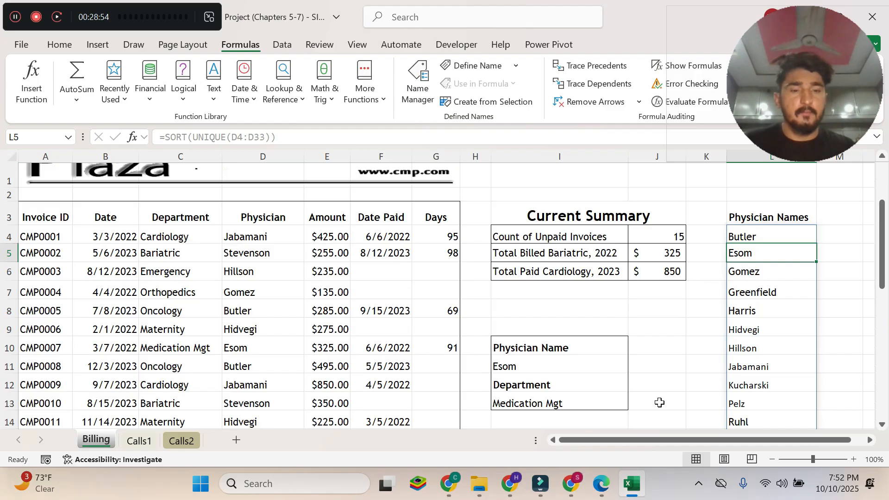
Review the function arguments of the SORT formula in cell L4 and keep them as they are.
{"action": "left_click", "coordinate": [747, 236]}
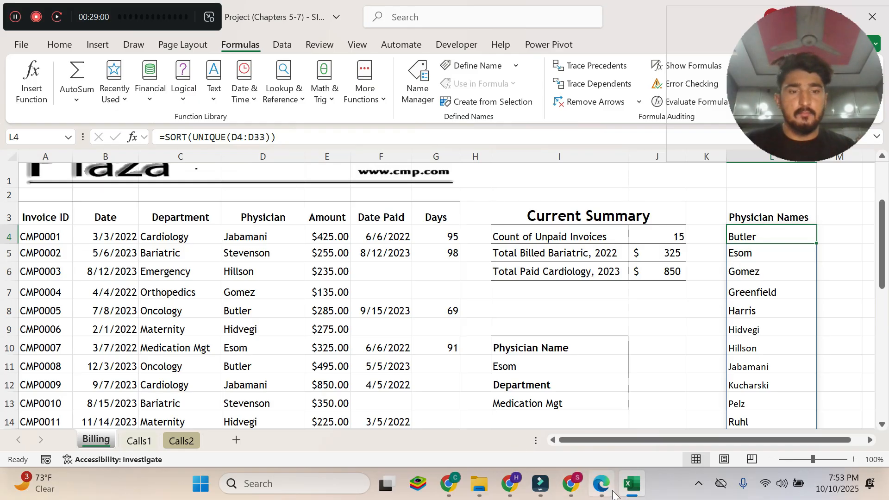
{"action": "left_click", "coordinate": [132, 139]}
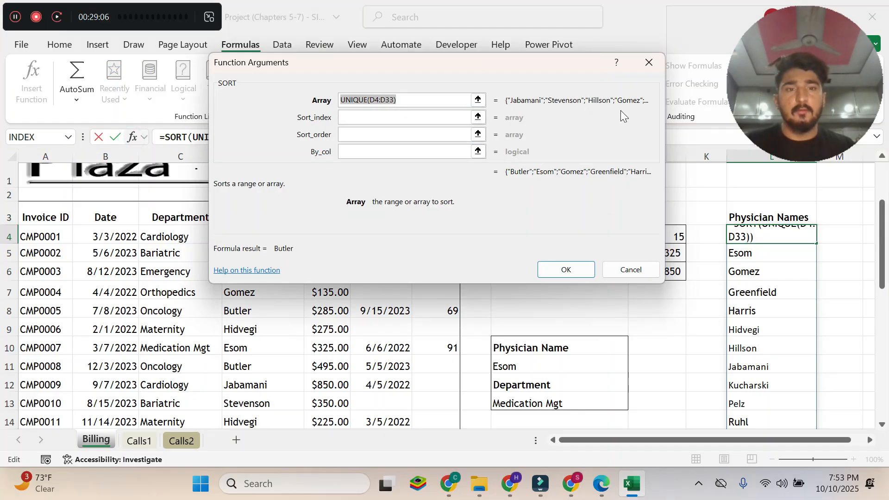
{"action": "left_click", "coordinate": [580, 270]}
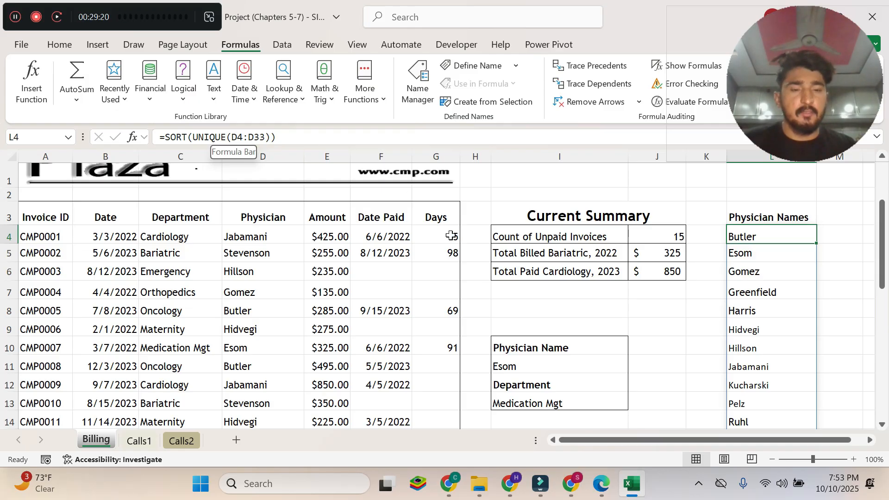
Switch to the Edge PDF and read instruction 9c on page 5 about replacing a physician name in column D.
{"action": "left_click", "coordinate": [601, 490]}
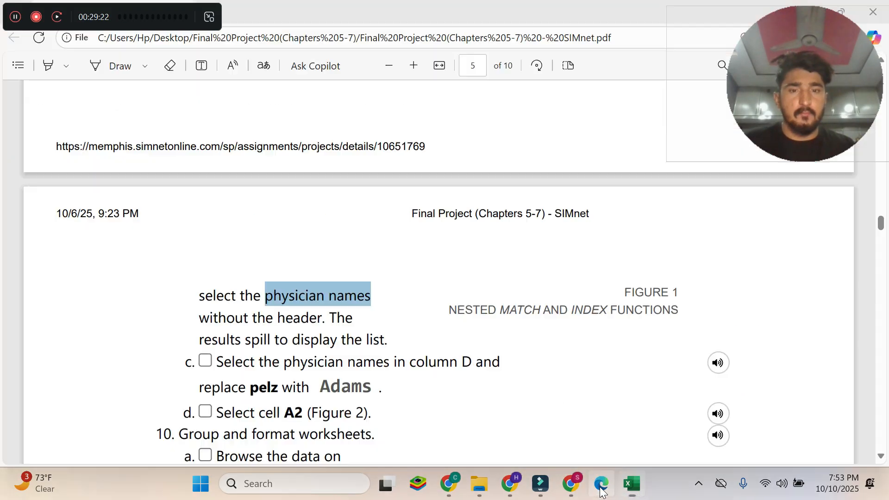
{"action": "left_click", "coordinate": [335, 304]}
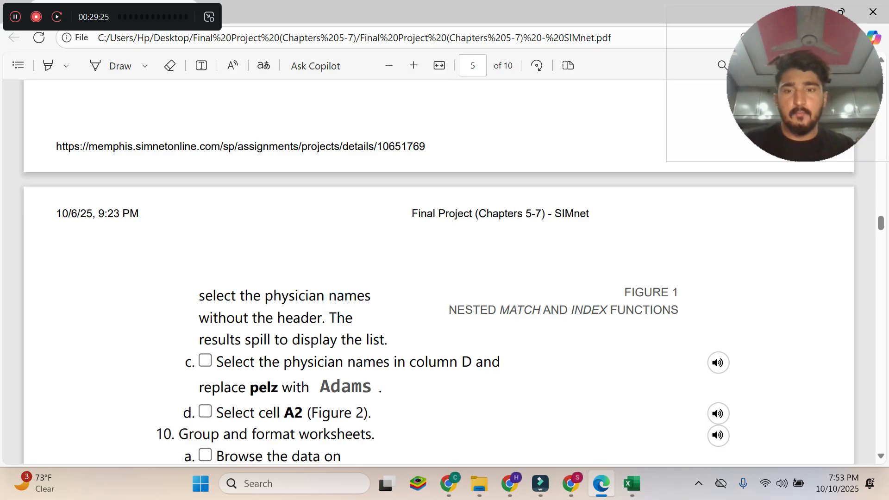
{"action": "scroll", "coordinate": [278, 275], "scroll_direction": "down", "scroll_amount": 5}
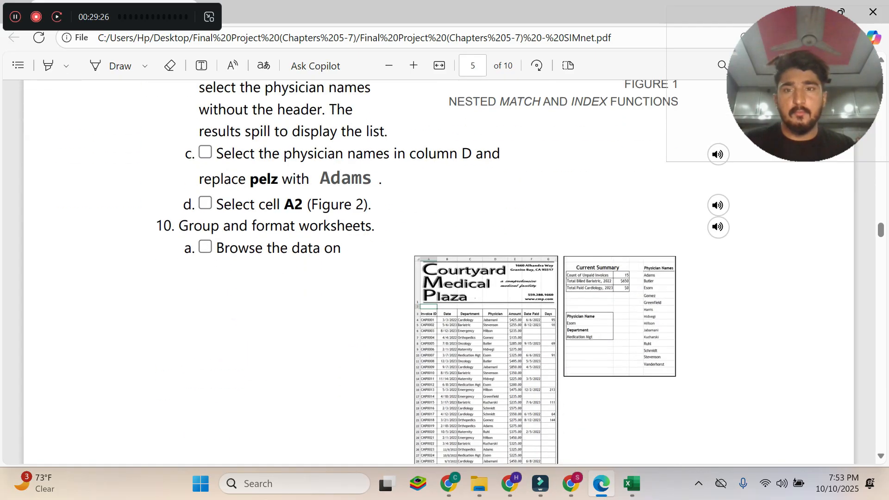
{"action": "left_click_drag", "start_coordinate": [216, 153], "coordinate": [381, 179]}
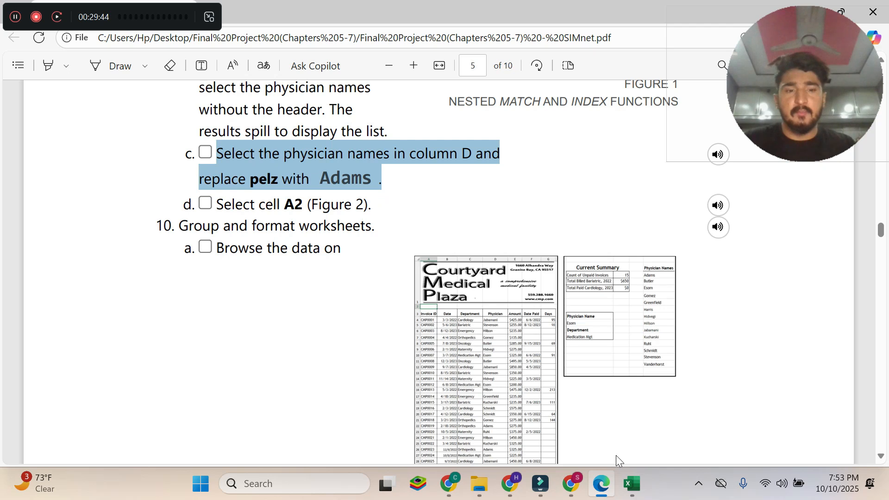
Select column D of the Billing sheet in Excel, then recheck instruction 9c in the Edge PDF and return to Excel.
{"action": "left_click", "coordinate": [629, 484]}
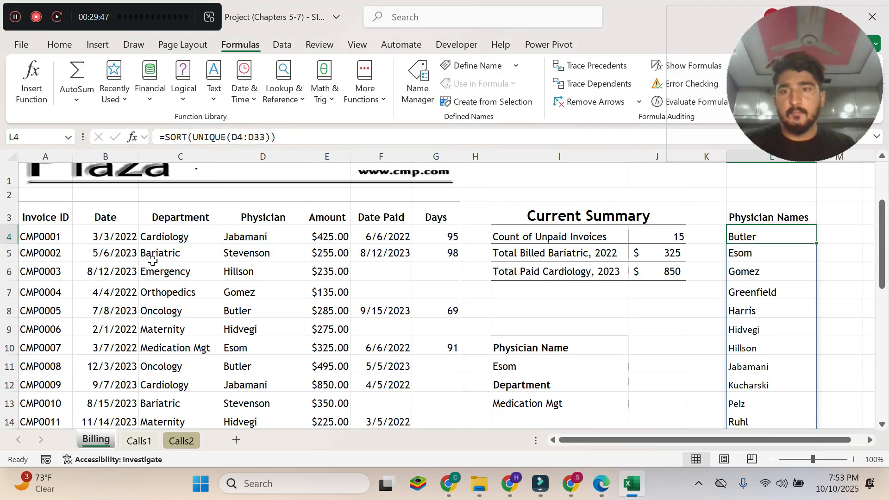
{"action": "scroll", "coordinate": [153, 260], "scroll_direction": "up", "scroll_amount": 1}
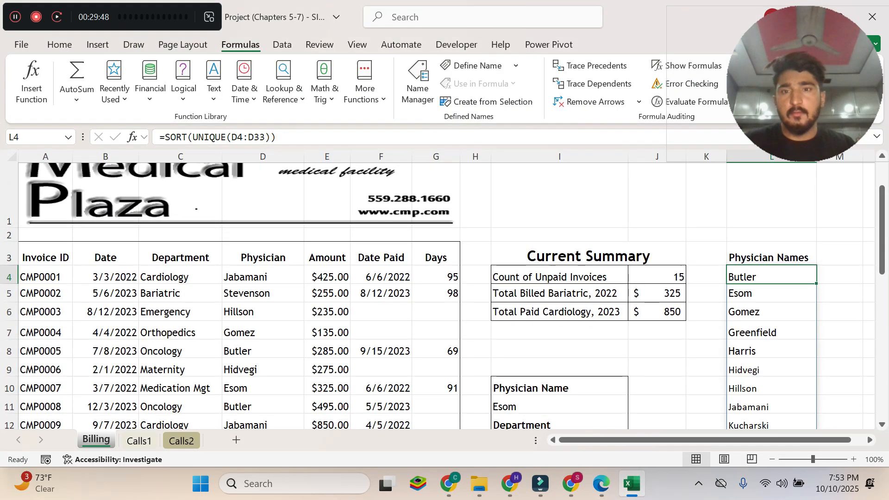
{"action": "left_click", "coordinate": [268, 154]}
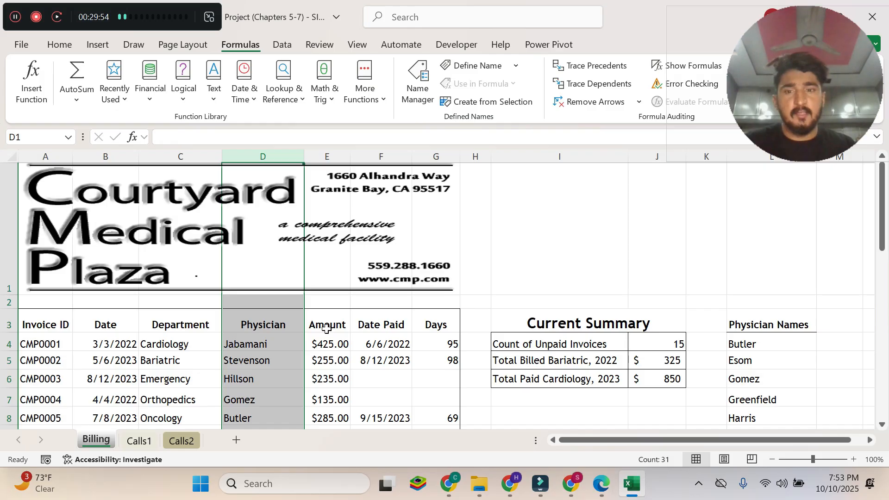
{"action": "left_click", "coordinate": [600, 483]}
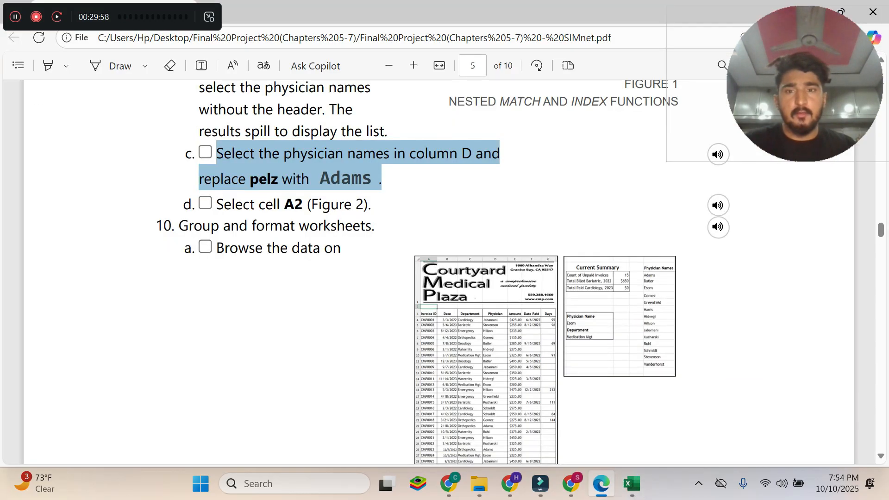
{"action": "left_click", "coordinate": [269, 181]}
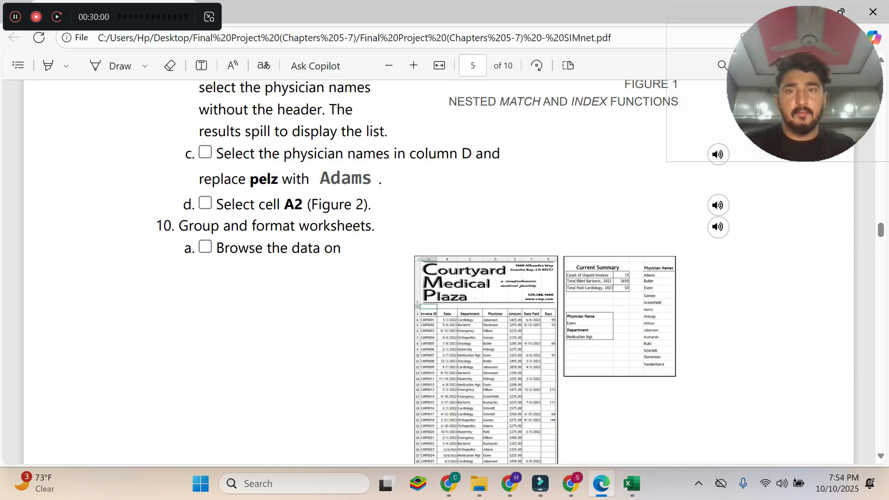
{"action": "left_click", "coordinate": [632, 484]}
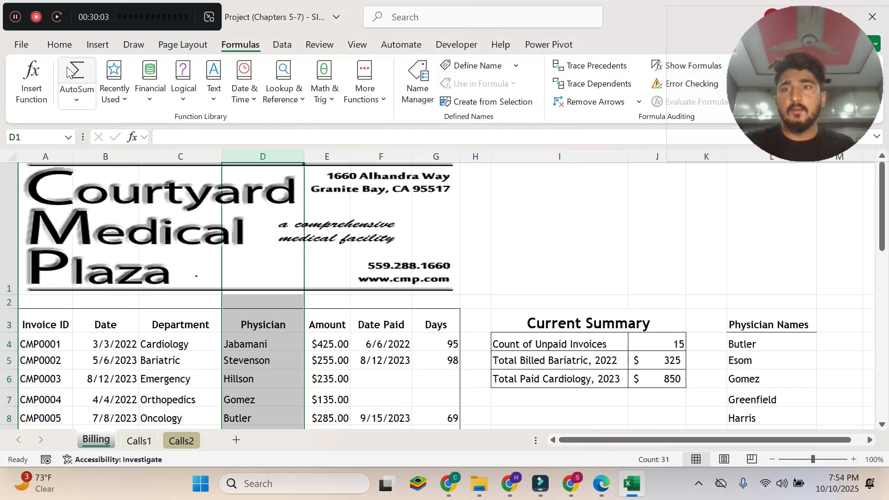
Open Replace for column D and set its search text to the old physician surname copied from instruction 9c in the Edge PDF.
{"action": "left_click", "coordinate": [59, 44]}
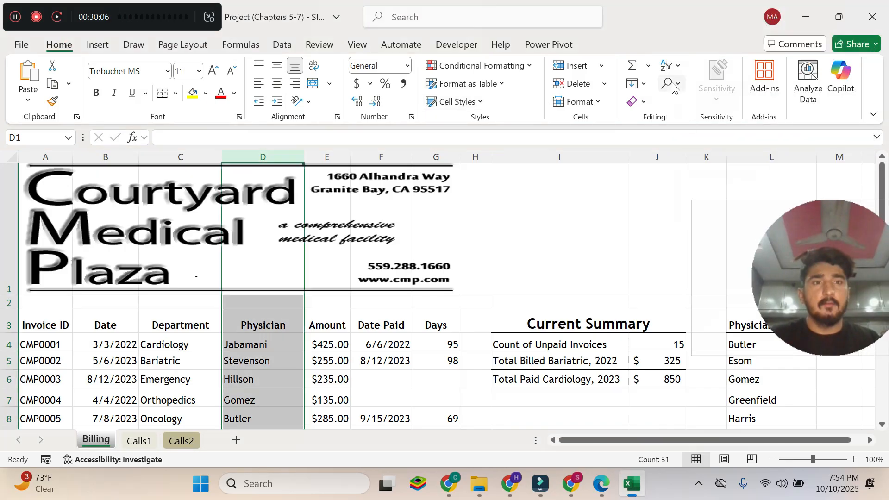
{"action": "left_click", "coordinate": [673, 85]}
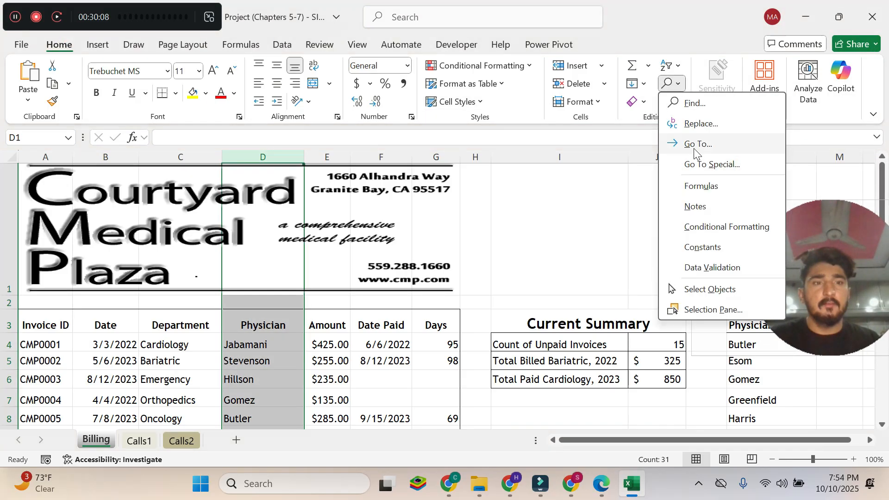
{"action": "left_click", "coordinate": [727, 124]}
{"action": "left_click_drag", "start_coordinate": [795, 146], "coordinate": [795, 54]}
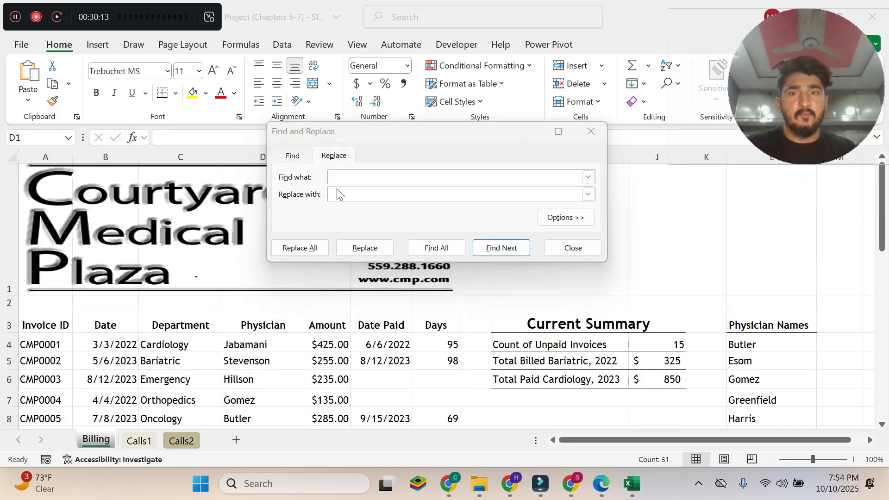
{"action": "left_click", "coordinate": [609, 483]}
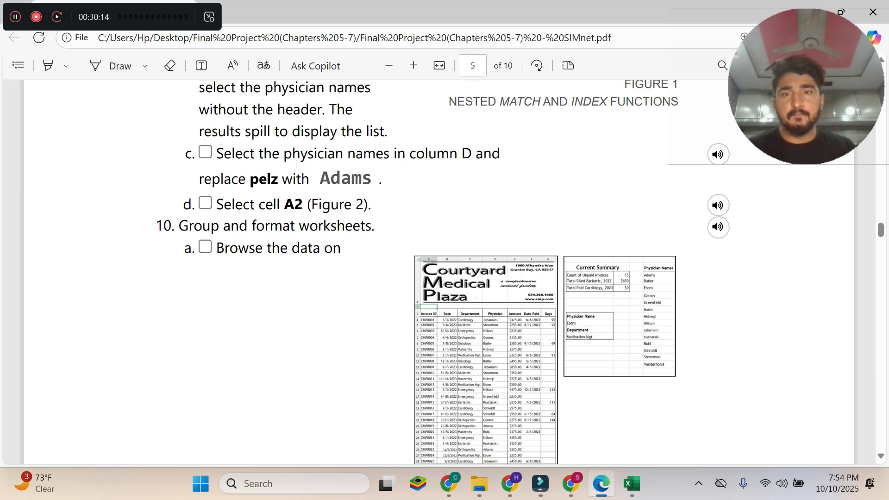
{"action": "double_click", "coordinate": [261, 179]}
{"action": "key", "text": "ctrl+c"}
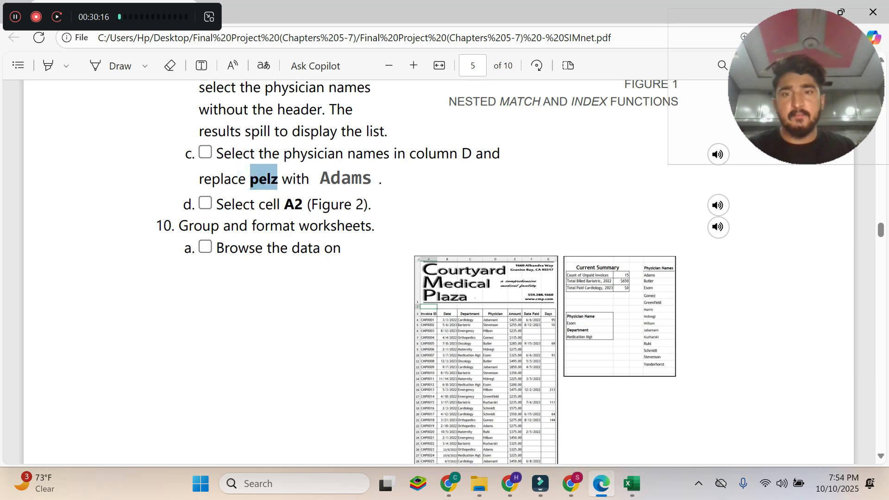
{"action": "left_click", "coordinate": [632, 484]}
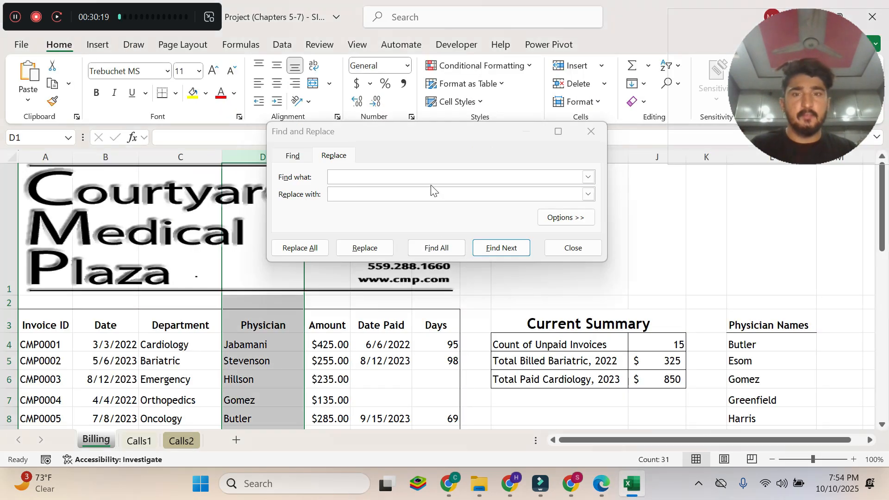
{"action": "key", "text": "ctrl+v"}
{"action": "left_click", "coordinate": [477, 228]}
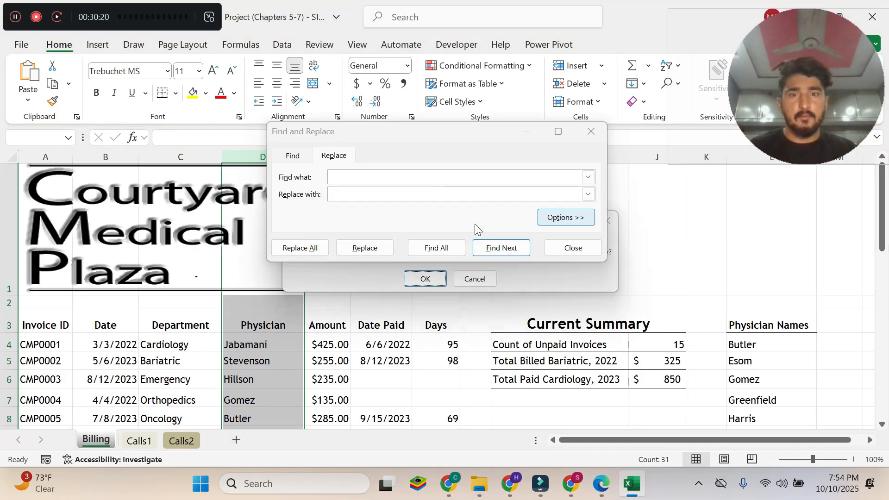
{"action": "left_click", "coordinate": [474, 279]}
{"action": "left_click", "coordinate": [357, 176]}
{"action": "key", "text": "ctrl+v"}
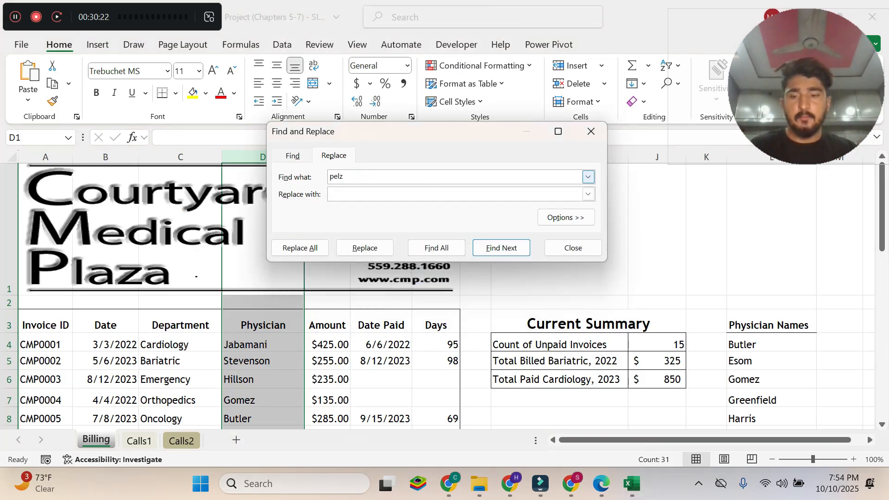
Copy the replacement surname from instruction 9c in Edge, replace all matches with it in Excel's column D, and close Find and Replace.
{"action": "left_click", "coordinate": [601, 484]}
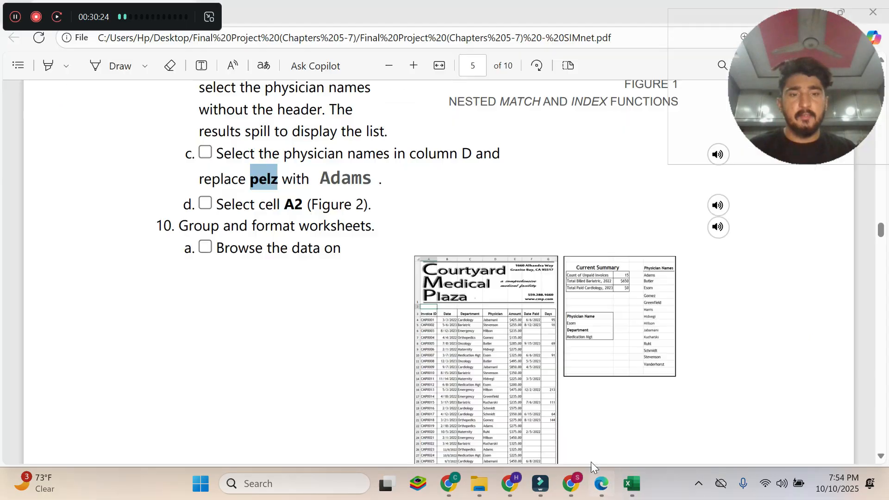
{"action": "mouse_move", "coordinate": [361, 178]}
{"action": "left_mouse_down"}
{"action": "mouse_move", "coordinate": [322, 181]}
{"action": "mouse_move", "coordinate": [374, 182]}
{"action": "left_mouse_up"}
{"action": "key", "text": "ctrl+c"}
{"action": "left_click", "coordinate": [631, 484]}
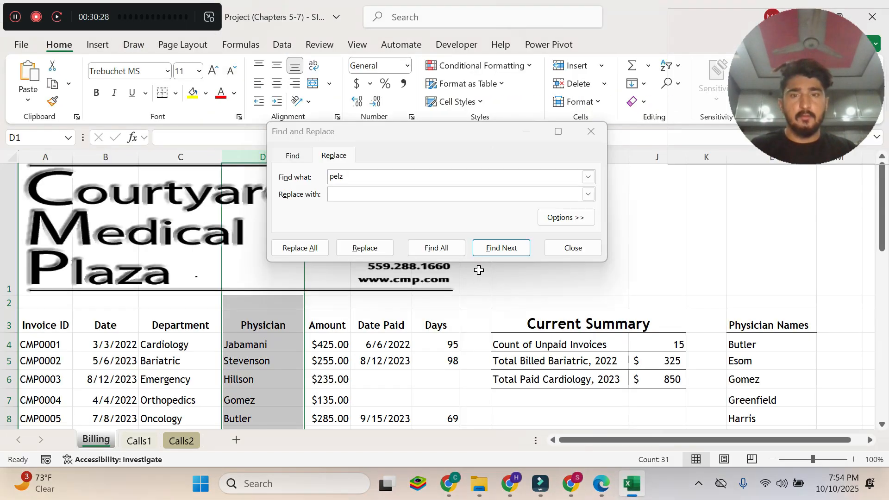
{"action": "left_click", "coordinate": [363, 193]}
{"action": "key", "text": "ctrl+v"}
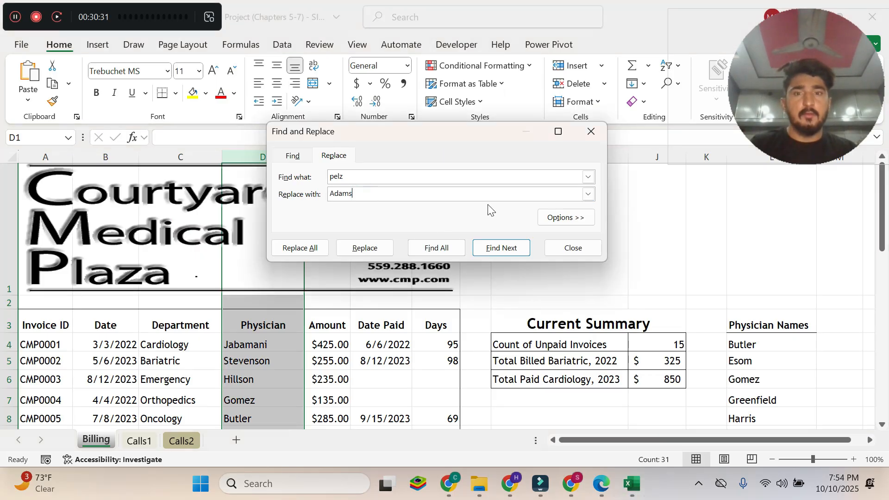
{"action": "left_click", "coordinate": [301, 249]}
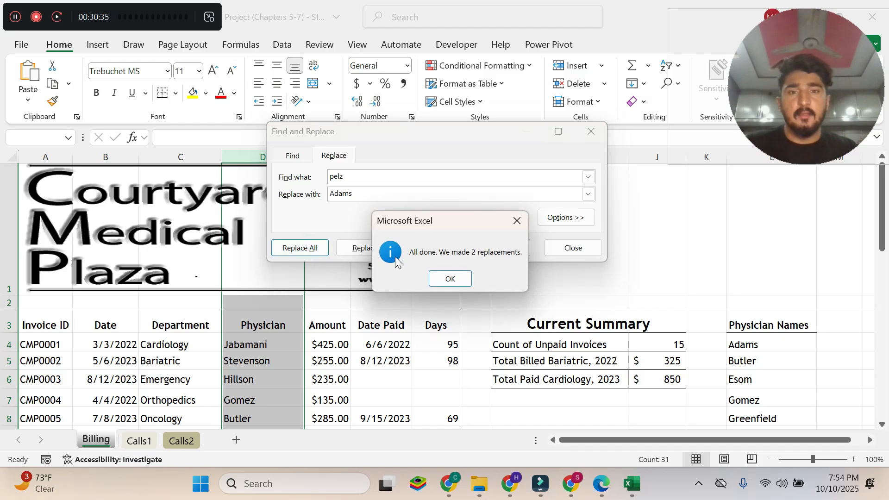
{"action": "left_click", "coordinate": [450, 279]}
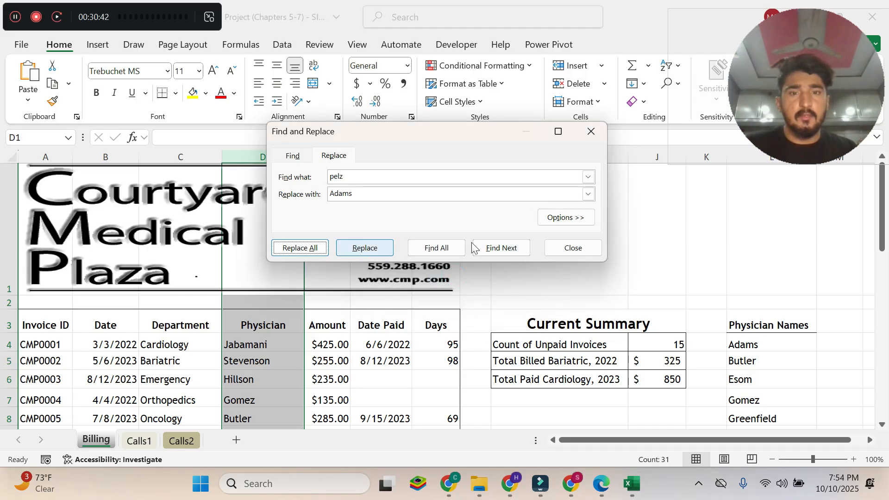
{"action": "left_click", "coordinate": [568, 249]}
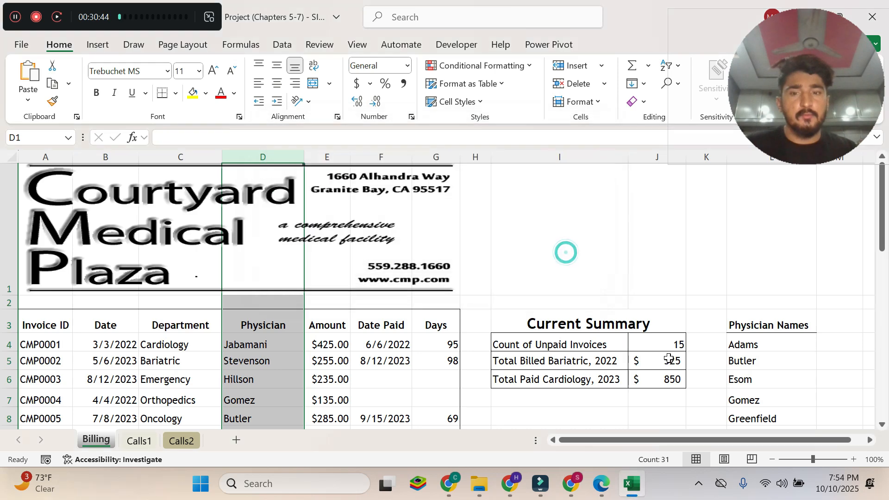
Switch to the Edge PDF and examine instruction 9d and Figure 2 with the completed Billing worksheet.
{"action": "left_click", "coordinate": [601, 484]}
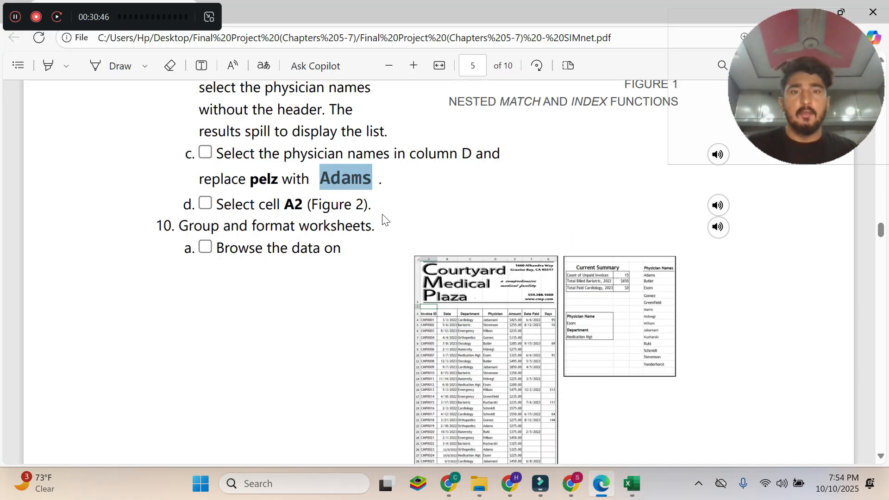
{"action": "scroll", "coordinate": [383, 213], "scroll_direction": "up", "scroll_amount": 4}
{"action": "scroll", "coordinate": [383, 214], "scroll_direction": "down", "scroll_amount": 4}
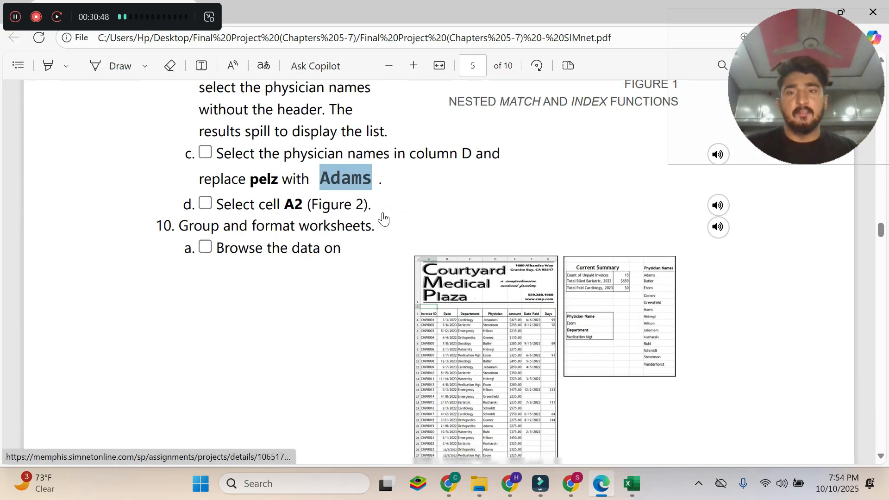
{"action": "scroll", "coordinate": [383, 219], "scroll_direction": "down", "scroll_amount": 5}
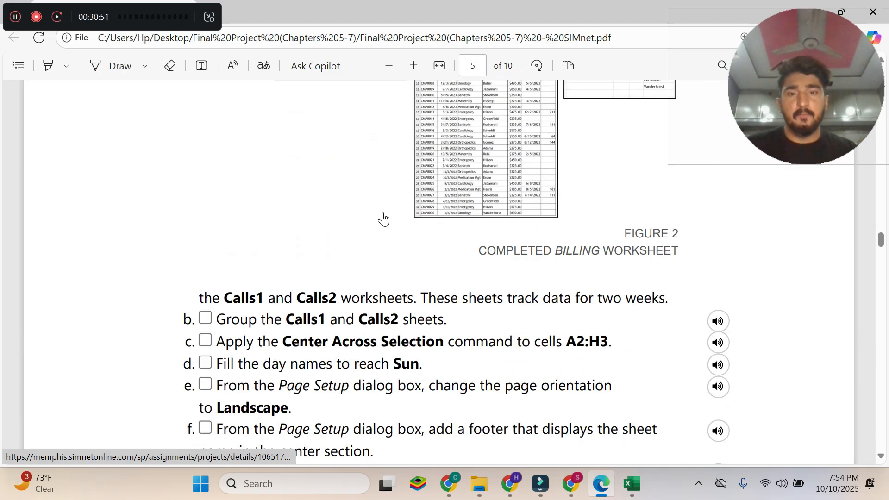
{"action": "scroll", "coordinate": [383, 218], "scroll_direction": "up", "scroll_amount": 4}
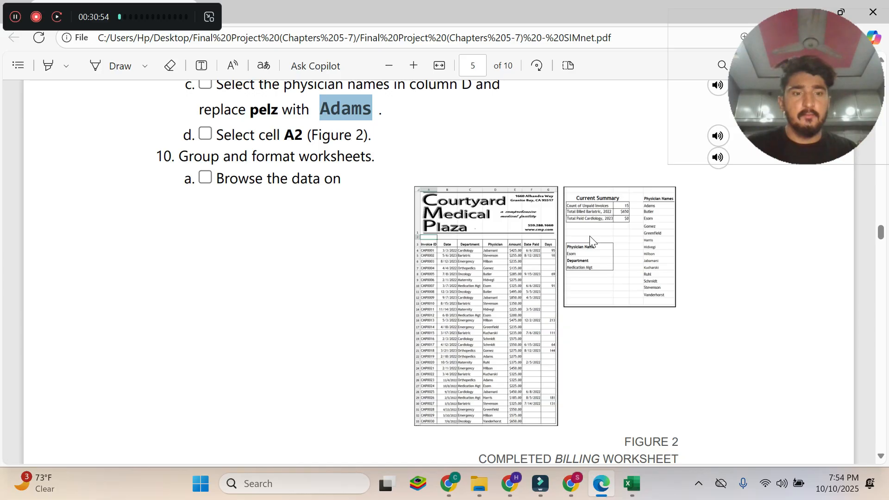
{"action": "scroll", "coordinate": [590, 239], "scroll_direction": "up", "scroll_amount": 3}
{"action": "scroll", "coordinate": [591, 239], "scroll_direction": "down", "scroll_amount": 5}
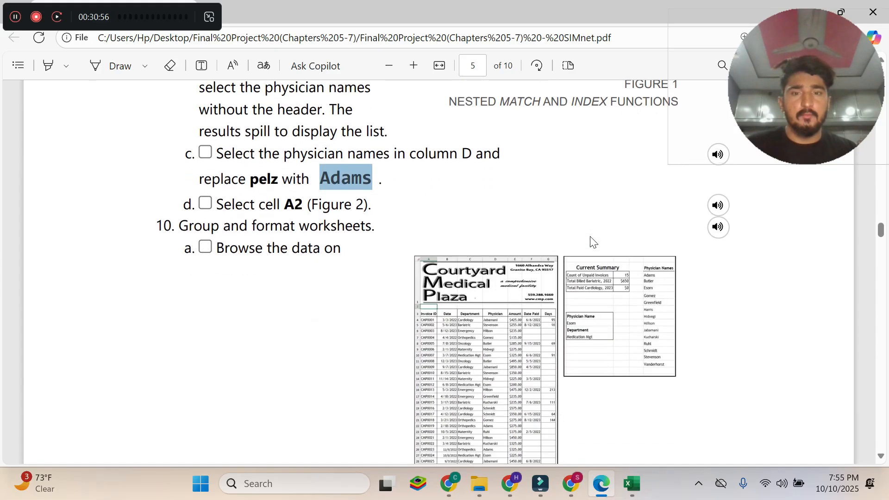
{"action": "scroll", "coordinate": [611, 238], "scroll_direction": "up", "scroll_amount": 4}
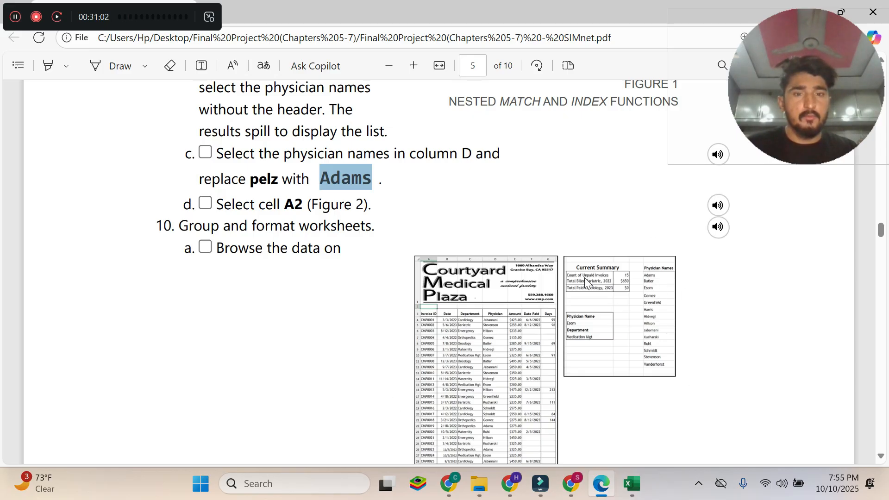
Read step 10 on grouping and formatting the Calls1 and Calls2 worksheets and step 11 on copying and renaming a sheet.
{"action": "left_click", "coordinate": [201, 228]}
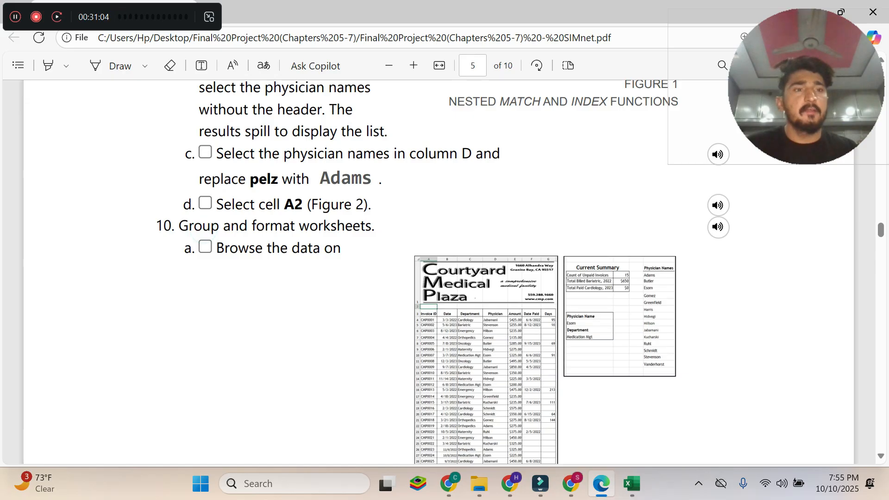
{"action": "left_click_drag", "start_coordinate": [172, 227], "coordinate": [375, 227]}
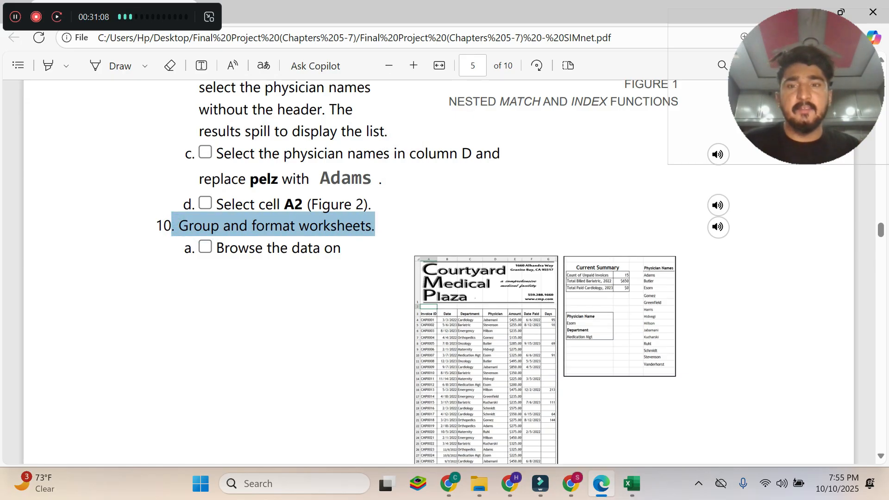
{"action": "scroll", "coordinate": [438, 272], "scroll_direction": "down", "scroll_amount": 9}
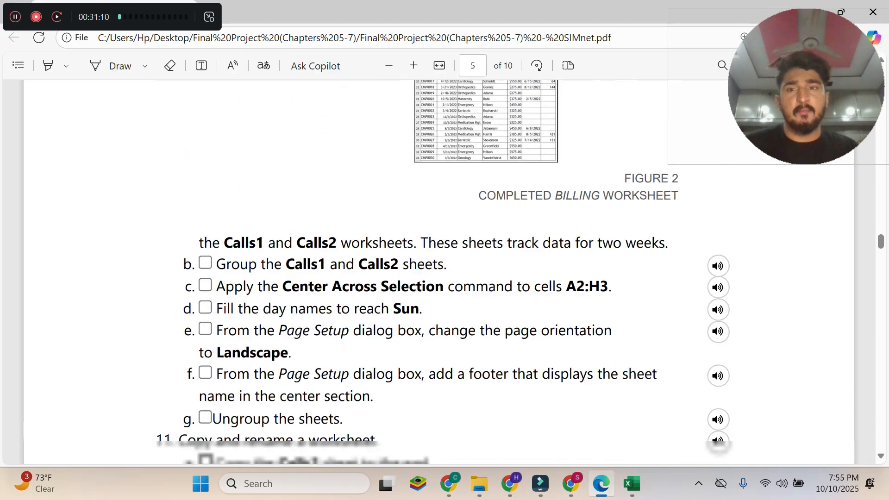
{"action": "scroll", "coordinate": [439, 271], "scroll_direction": "down", "scroll_amount": 2}
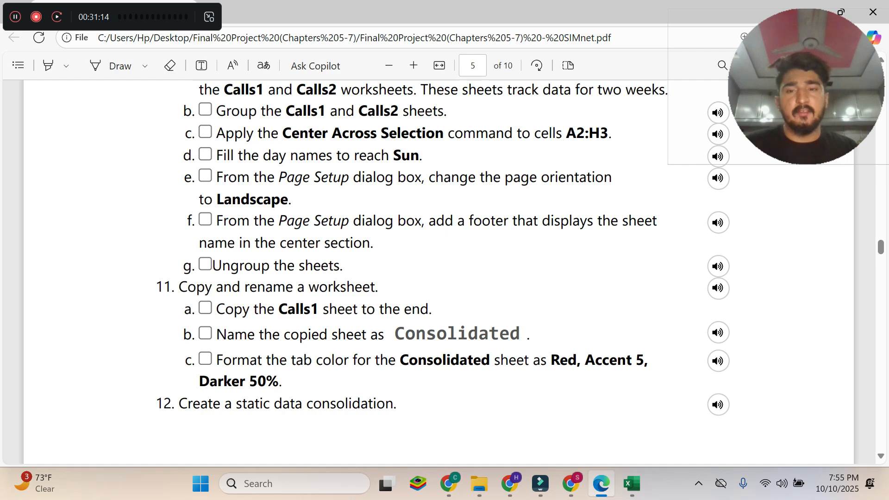
{"action": "scroll", "coordinate": [439, 272], "scroll_direction": "up", "scroll_amount": 11}
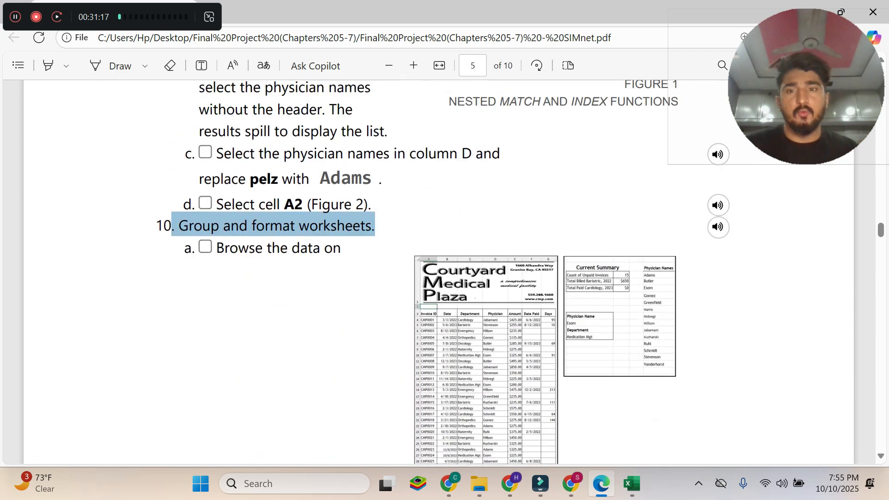
Read instruction 10a in the PDF, switch to Excel, and browse the data on the Calls1 and Calls2 worksheets.
{"action": "left_click_drag", "start_coordinate": [216, 247], "coordinate": [332, 248]}
{"action": "scroll", "coordinate": [357, 349], "scroll_direction": "down", "scroll_amount": 10}
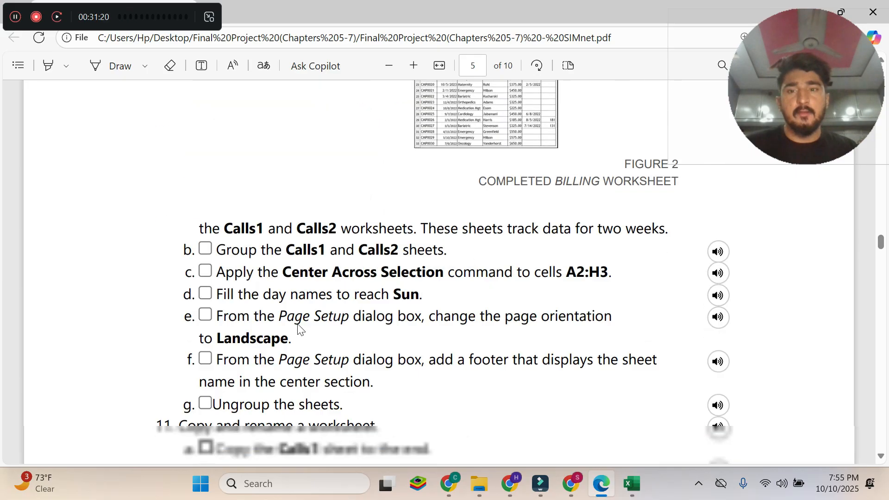
{"action": "left_click_drag", "start_coordinate": [199, 229], "coordinate": [666, 231]}
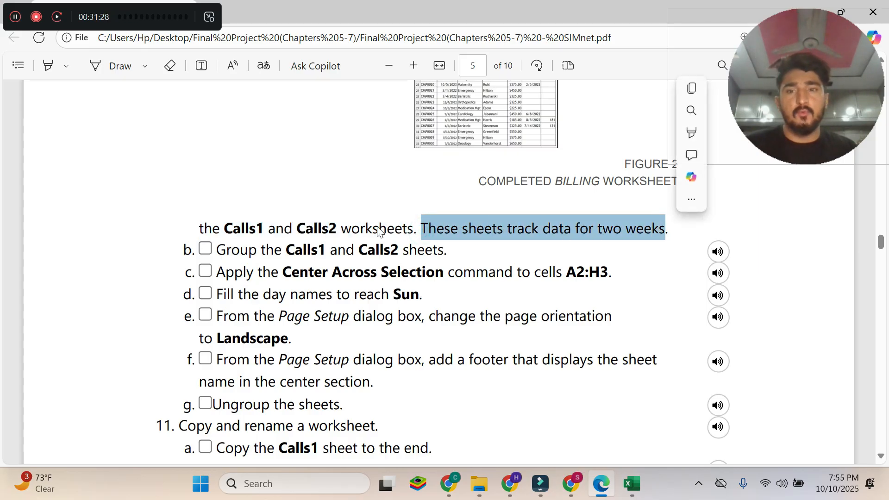
{"action": "left_click", "coordinate": [639, 479]}
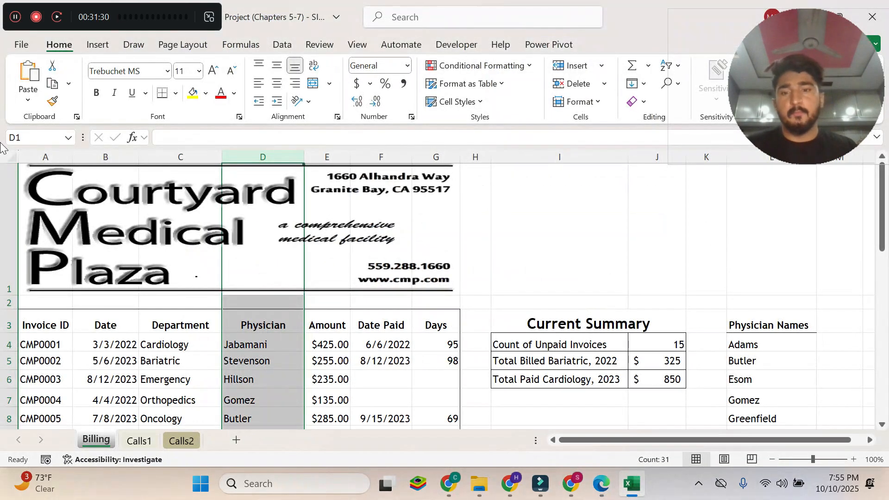
{"action": "left_click", "coordinate": [140, 440]}
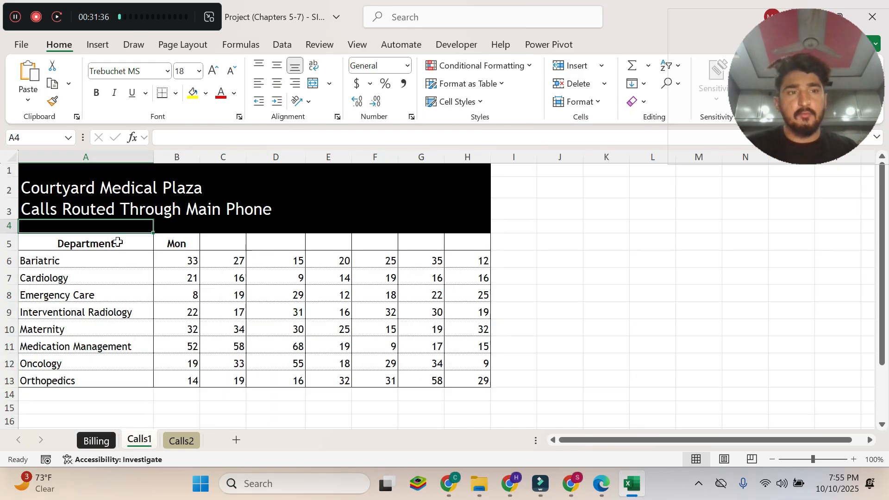
{"action": "left_click", "coordinate": [176, 446]}
{"action": "left_click", "coordinate": [140, 439]}
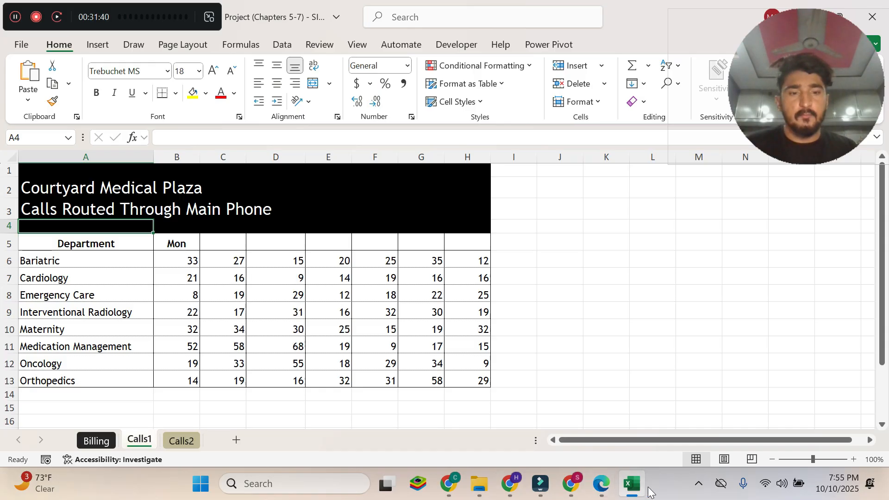
Check instruction 10b in the Edge PDF and group the Calls1 and Calls2 sheets in Excel.
{"action": "left_click", "coordinate": [601, 484]}
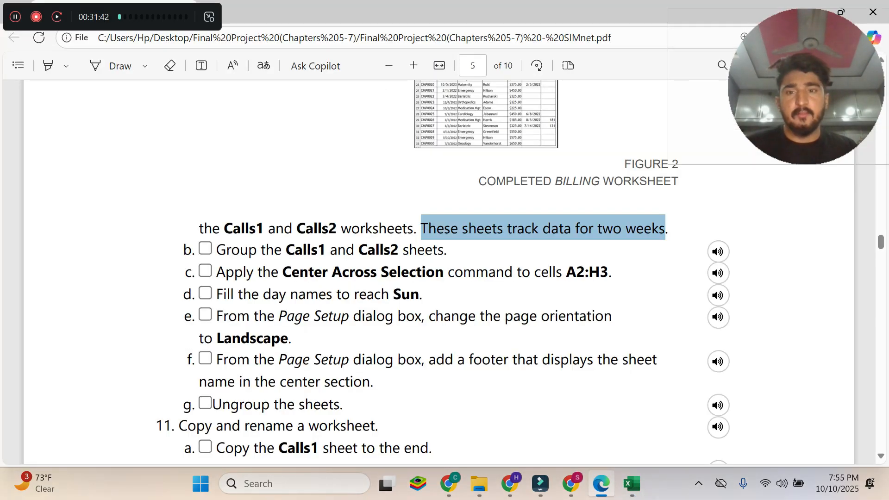
{"action": "left_click_drag", "start_coordinate": [216, 250], "coordinate": [447, 250]}
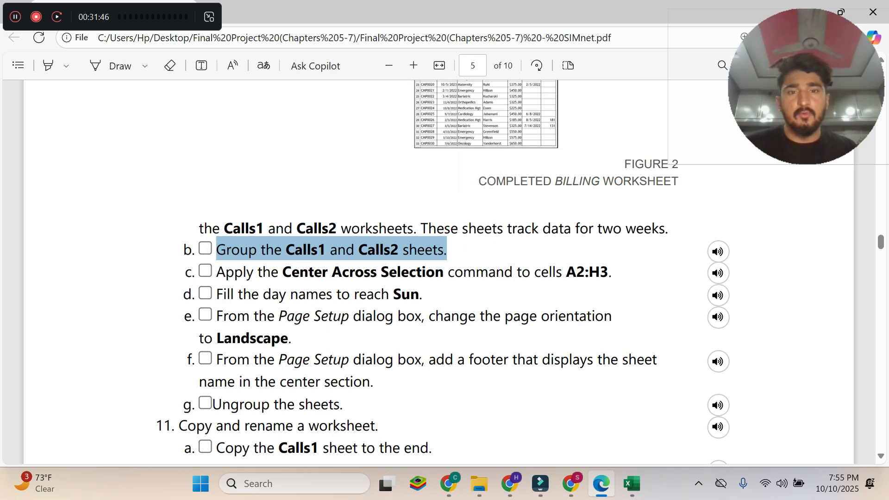
{"action": "left_click", "coordinate": [632, 483]}
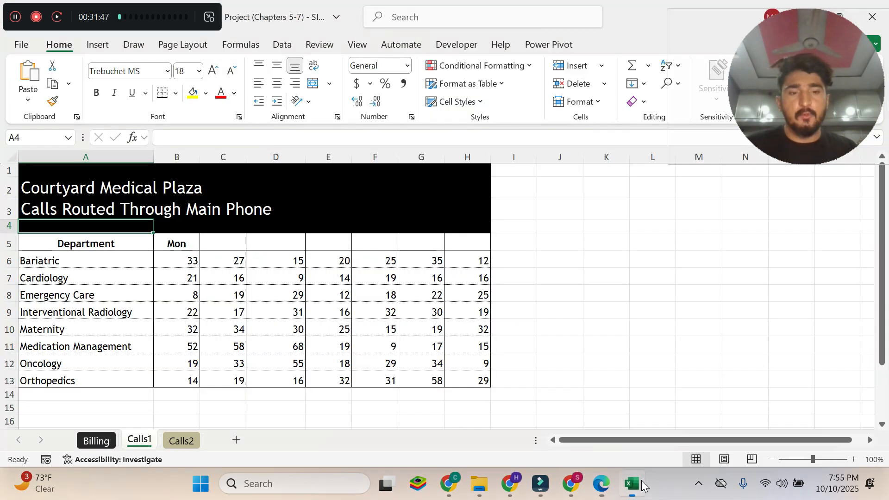
{"action": "right_click", "coordinate": [153, 445]}
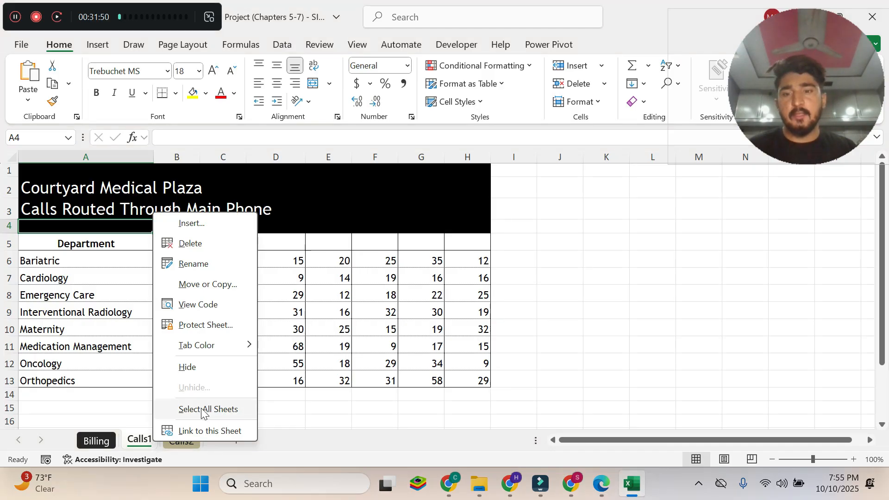
{"action": "left_click", "coordinate": [291, 406]}
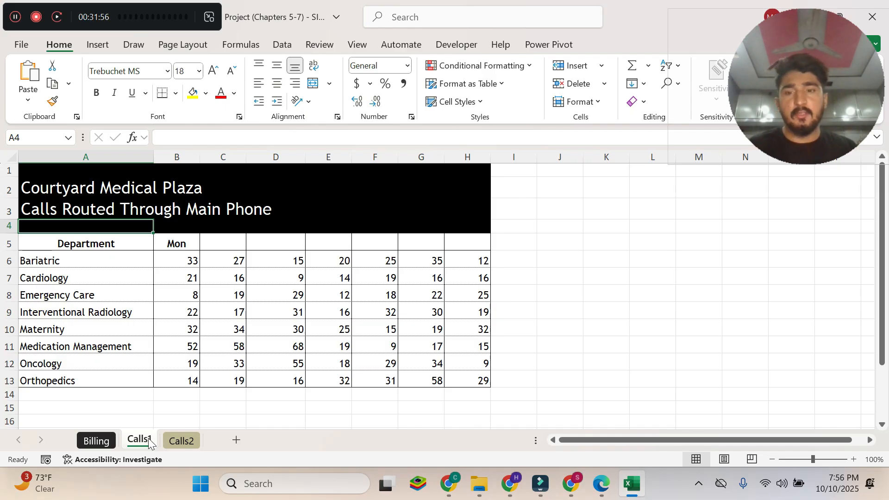
{"action": "left_click", "coordinate": [183, 442], "text": "ctrl"}
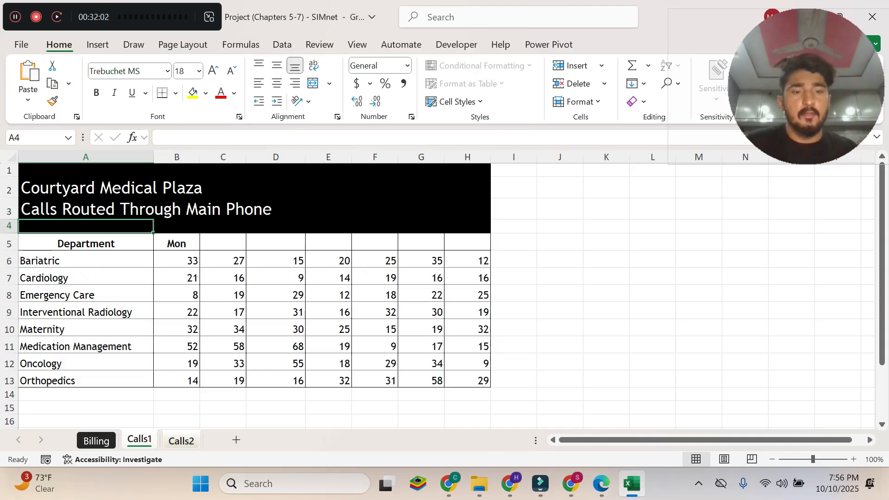
Copy the cell range from instruction 10c in the Edge PDF and select A2:H3 on the grouped sheets in Excel.
{"action": "left_click", "coordinate": [601, 483]}
{"action": "left_click", "coordinate": [318, 283]}
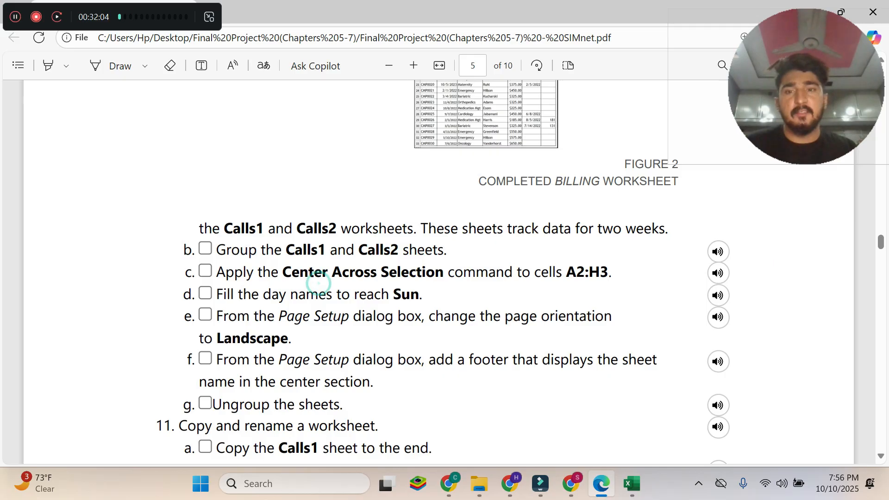
{"action": "left_click_drag", "start_coordinate": [217, 272], "coordinate": [611, 273]}
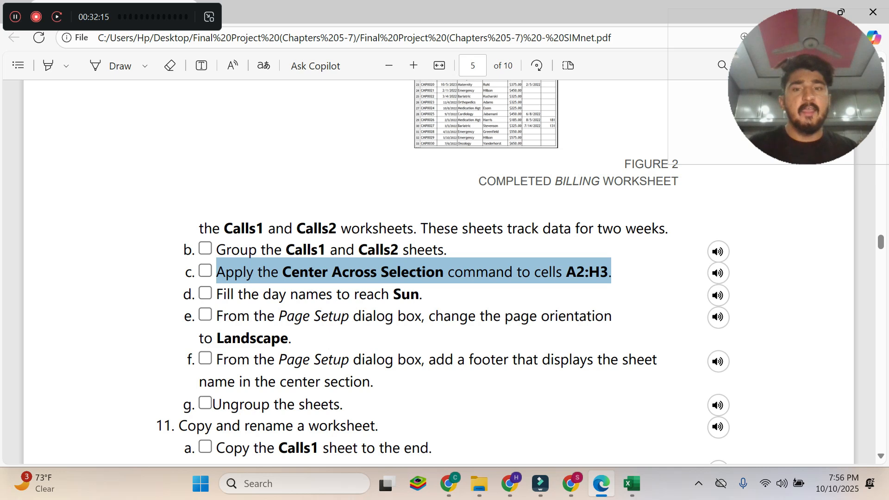
{"action": "left_click_drag", "start_coordinate": [566, 273], "coordinate": [608, 273]}
{"action": "key", "text": "ctrl+c"}
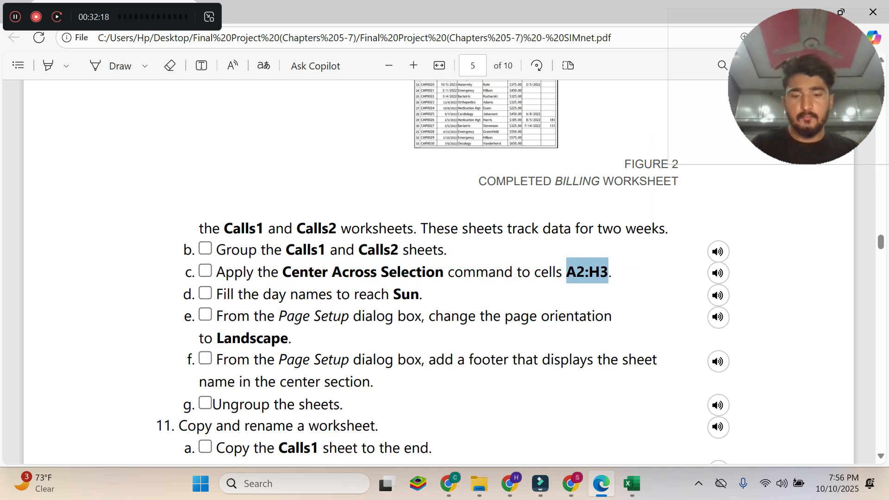
{"action": "left_click", "coordinate": [632, 484]}
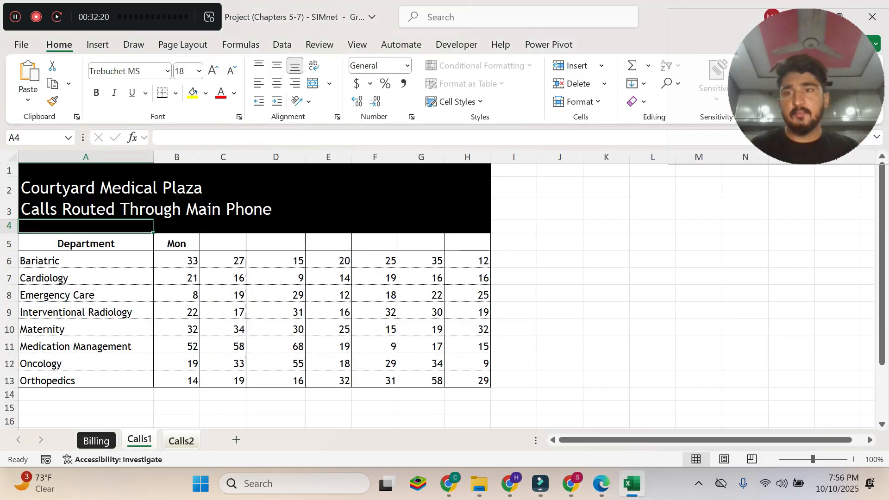
{"action": "left_click", "coordinate": [28, 138]}
{"action": "key", "text": "ctrl+v"}
{"action": "key", "text": "Return"}
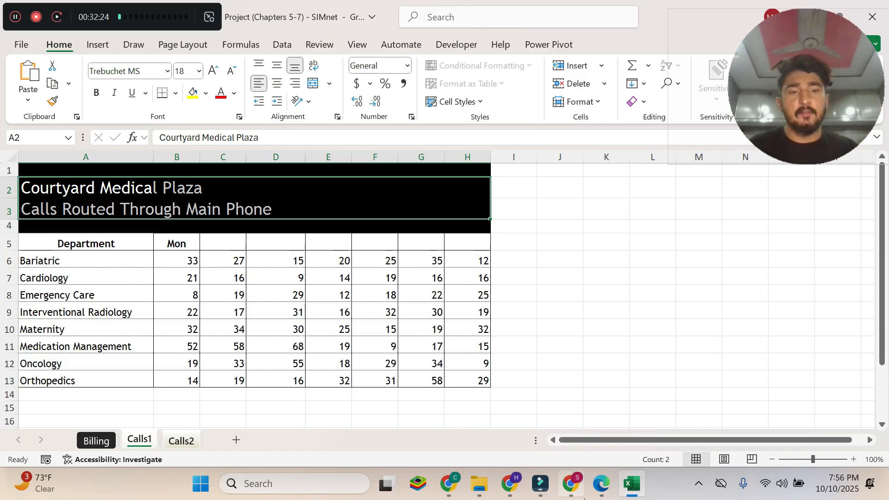
Recheck the alignment named in instruction 10c in Edge and apply Center Across Selection to cells A2:H3 in Excel.
{"action": "left_click", "coordinate": [601, 484]}
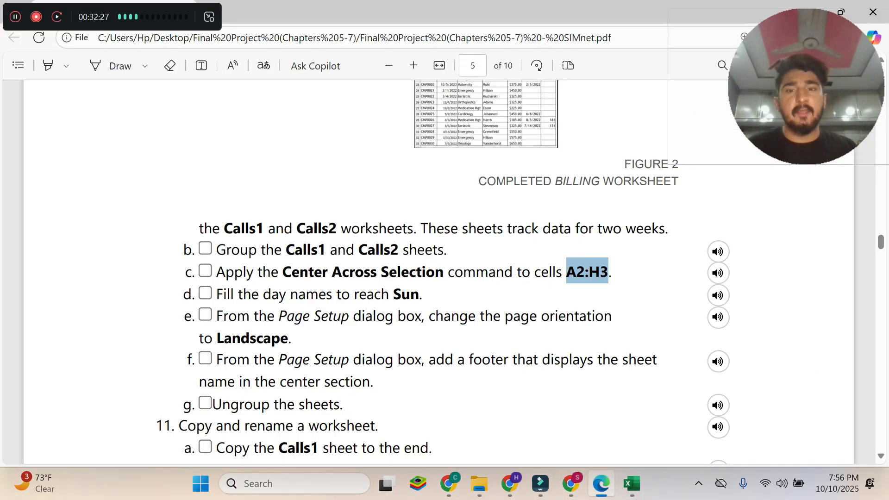
{"action": "left_click_drag", "start_coordinate": [282, 271], "coordinate": [435, 272]}
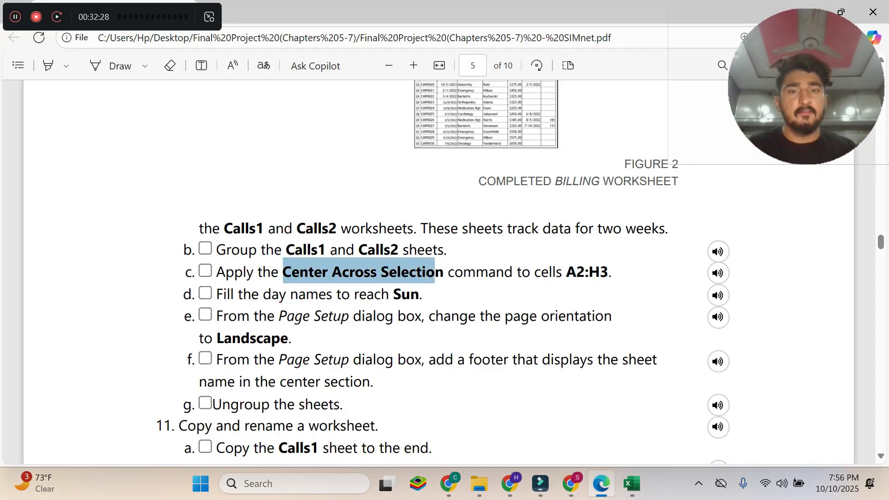
{"action": "left_click", "coordinate": [632, 484]}
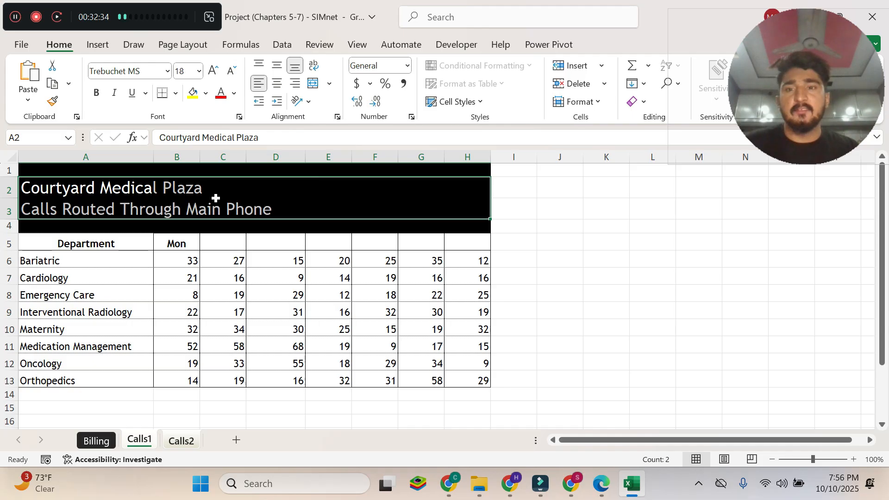
{"action": "right_click", "coordinate": [233, 187]}
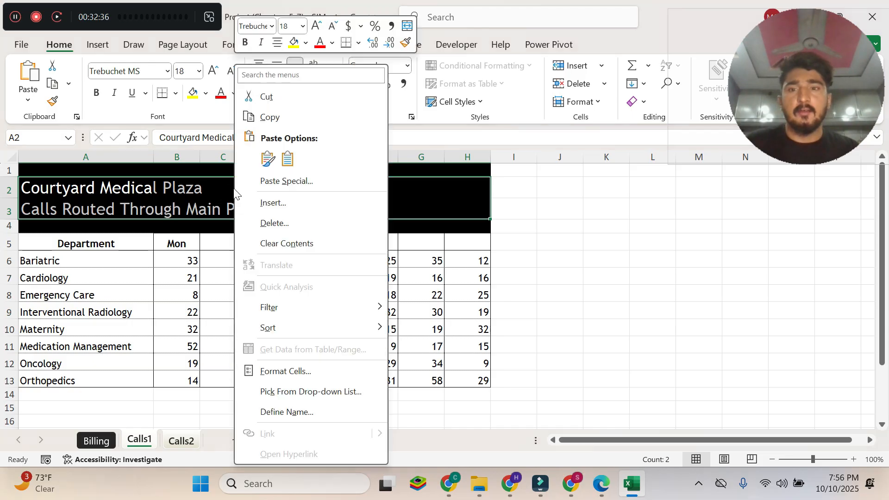
{"action": "left_click", "coordinate": [296, 373]}
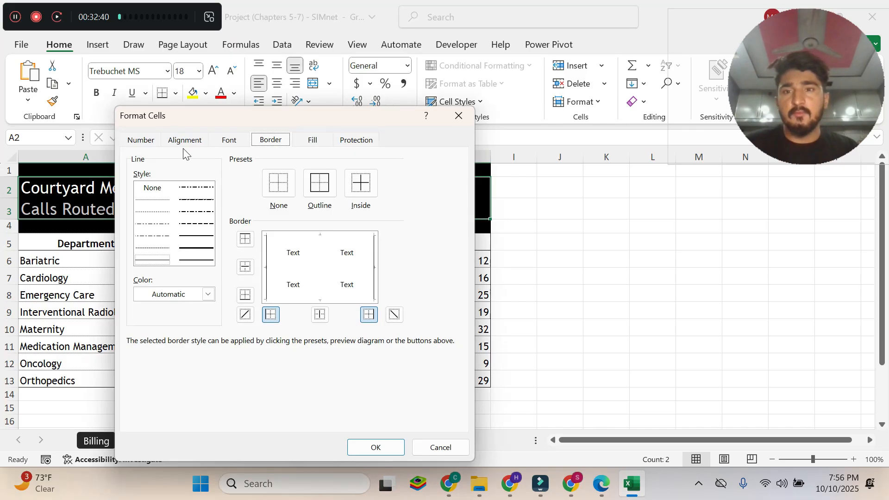
{"action": "left_click", "coordinate": [187, 144]}
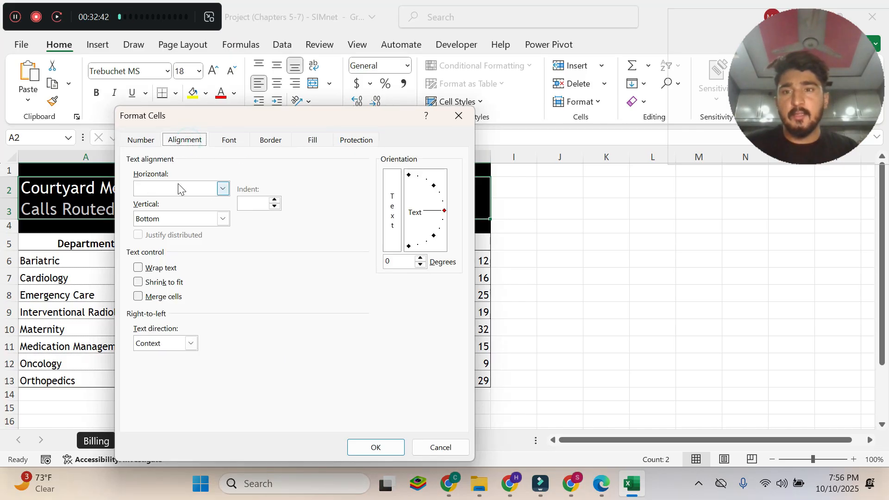
{"action": "left_click", "coordinate": [224, 188]}
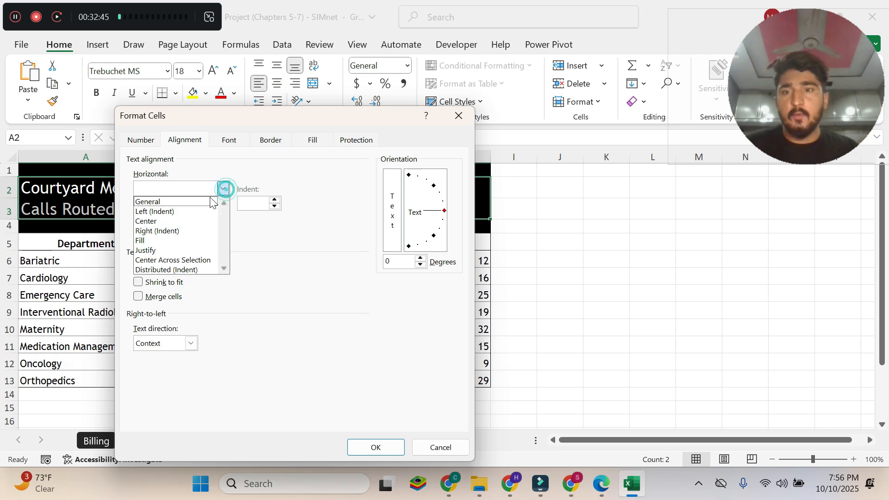
{"action": "left_click", "coordinate": [157, 260]}
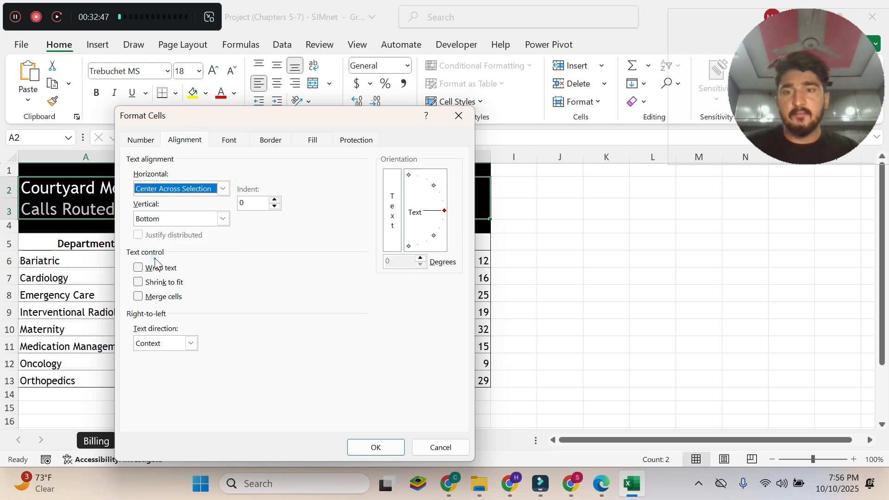
{"action": "left_click", "coordinate": [376, 447]}
Read instruction 10d in the Edge PDF and fill the day names from Mon in B5 across to Sun in H5 in Excel.
{"action": "left_click", "coordinate": [601, 483]}
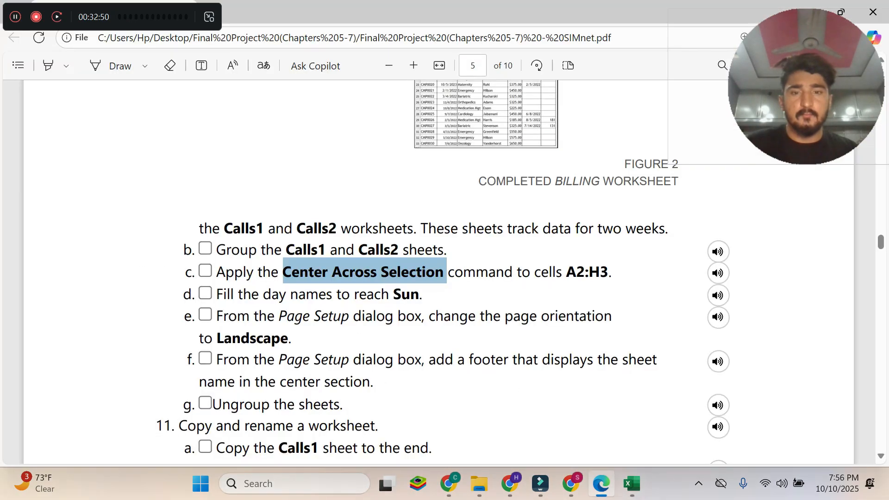
{"action": "left_click_drag", "start_coordinate": [216, 295], "coordinate": [410, 295]}
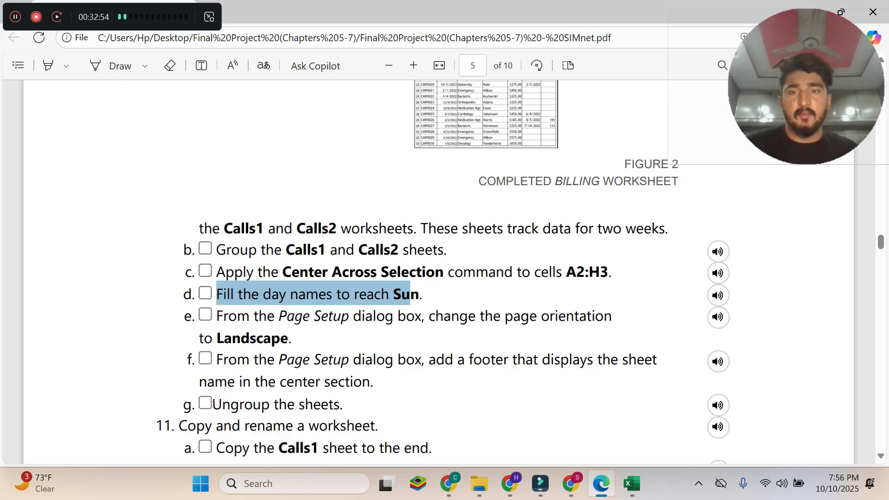
{"action": "left_click_drag", "start_coordinate": [419, 295], "coordinate": [222, 295]}
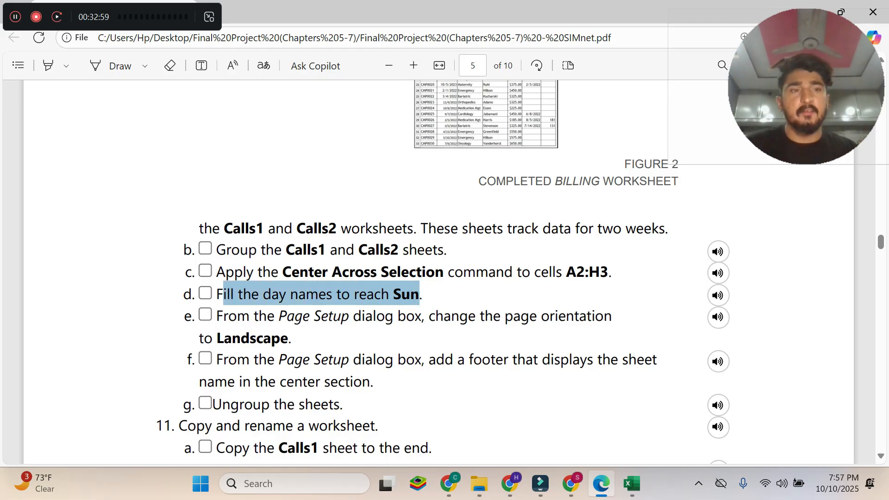
{"action": "left_click", "coordinate": [632, 483]}
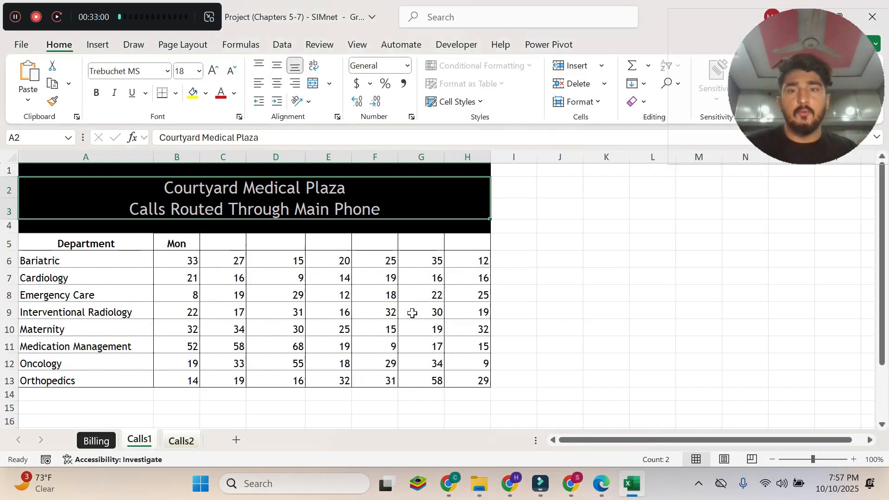
{"action": "left_click", "coordinate": [186, 245]}
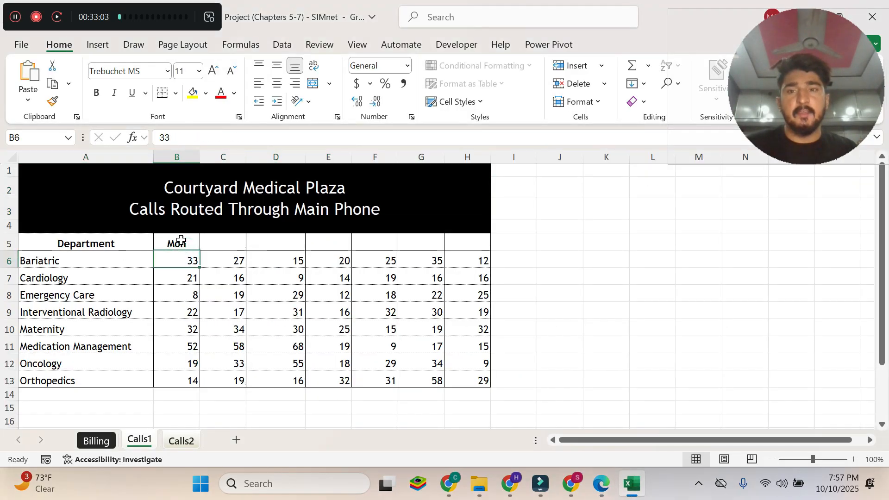
{"action": "left_click_drag", "start_coordinate": [200, 249], "coordinate": [474, 244]}
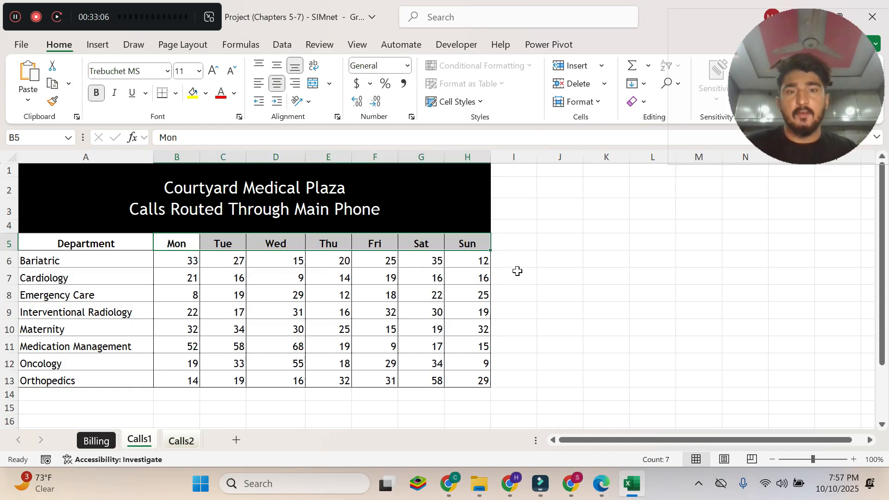
Read instruction 10e on the page orientation in the Edge PDF and return to the grouped Calls sheets in Excel.
{"action": "left_click", "coordinate": [602, 484]}
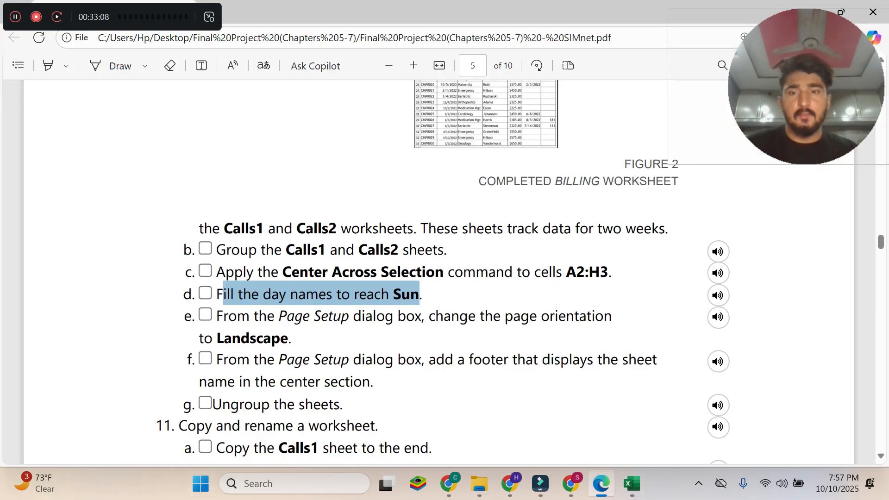
{"action": "double_click", "coordinate": [288, 316]}
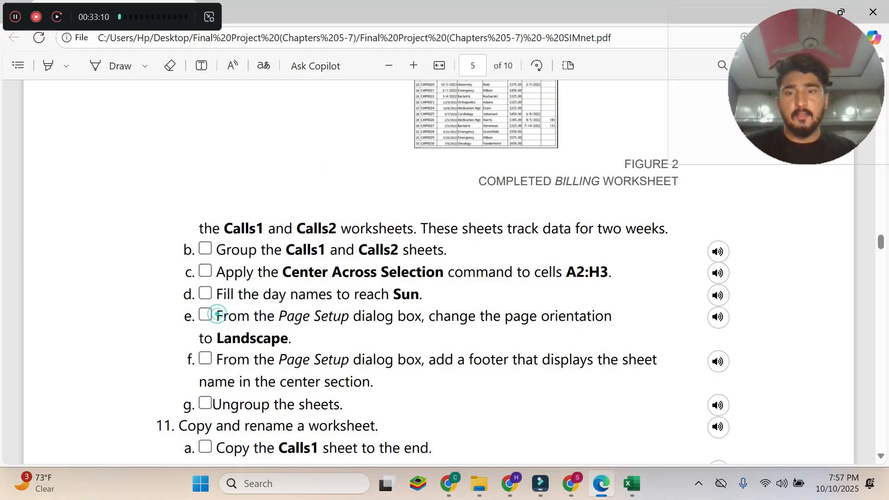
{"action": "double_click", "coordinate": [216, 315]}
{"action": "triple_click", "coordinate": [217, 316]}
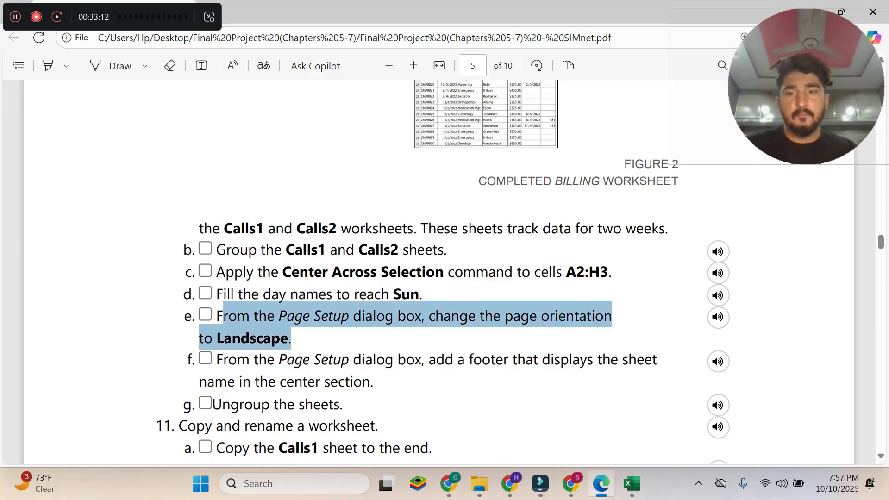
{"action": "left_click_drag", "start_coordinate": [217, 316], "coordinate": [217, 295]}
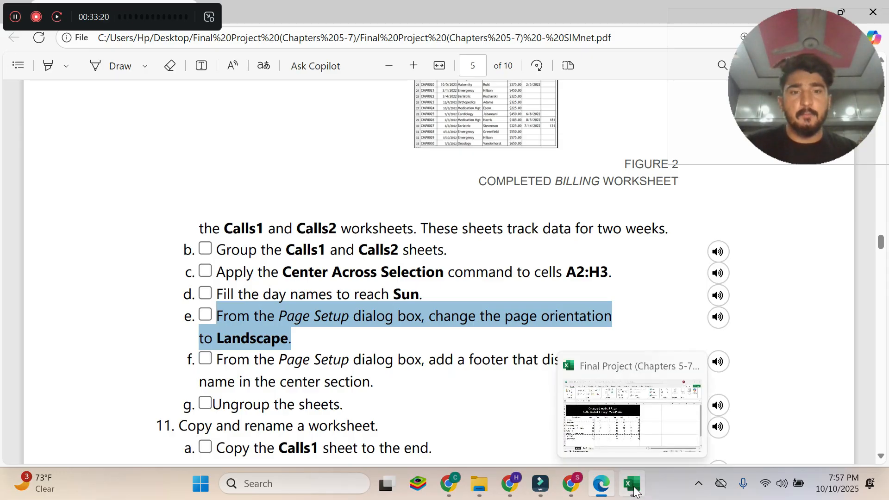
{"action": "left_click", "coordinate": [611, 407]}
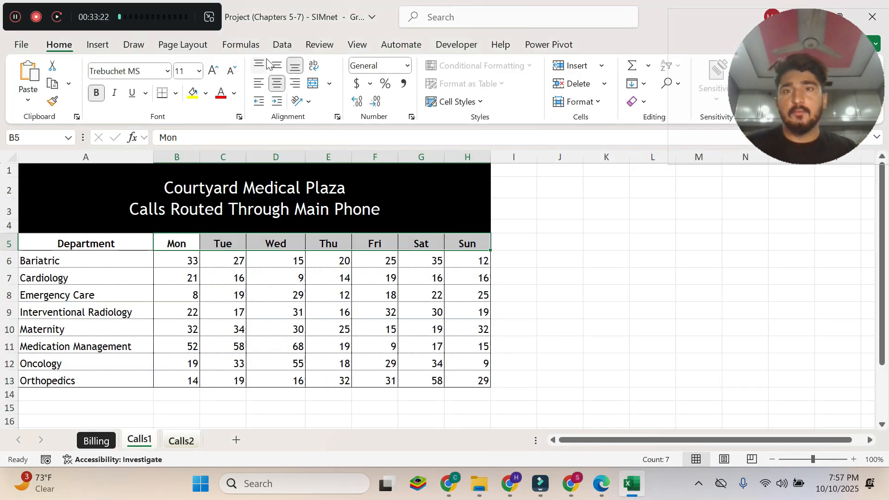
Change the page orientation of the grouped Calls1 and Calls2 sheets to Landscape.
{"action": "left_click", "coordinate": [187, 45]}
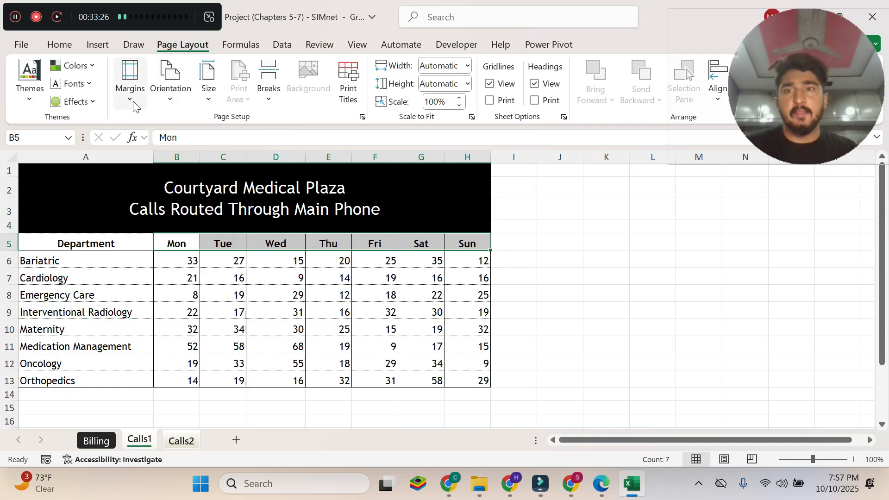
{"action": "left_click", "coordinate": [167, 102]}
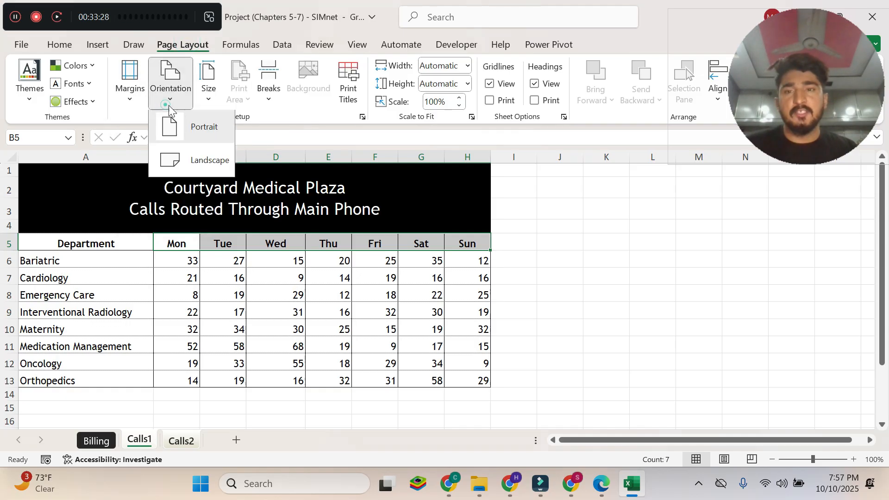
{"action": "left_click", "coordinate": [206, 157]}
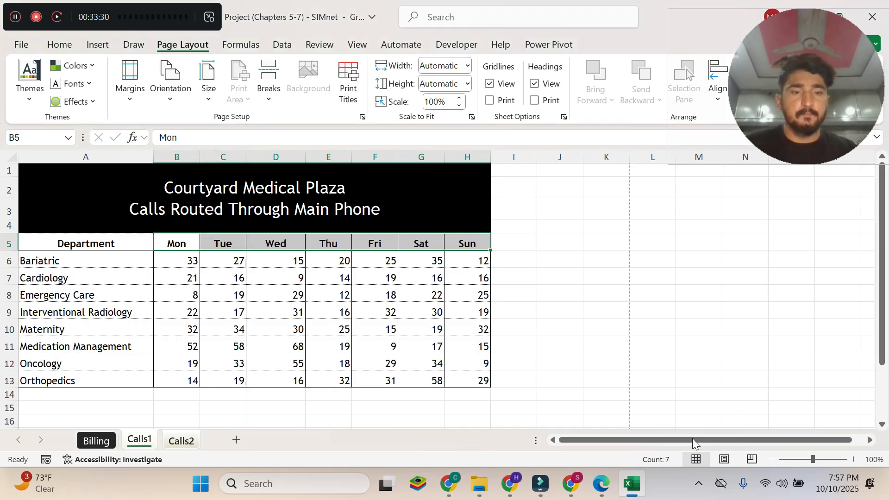
Read instruction 10f about the sheet name footer in the Edge PDF and return to the grouped sheets in Excel.
{"action": "left_click", "coordinate": [606, 479]}
{"action": "left_click", "coordinate": [374, 382]}
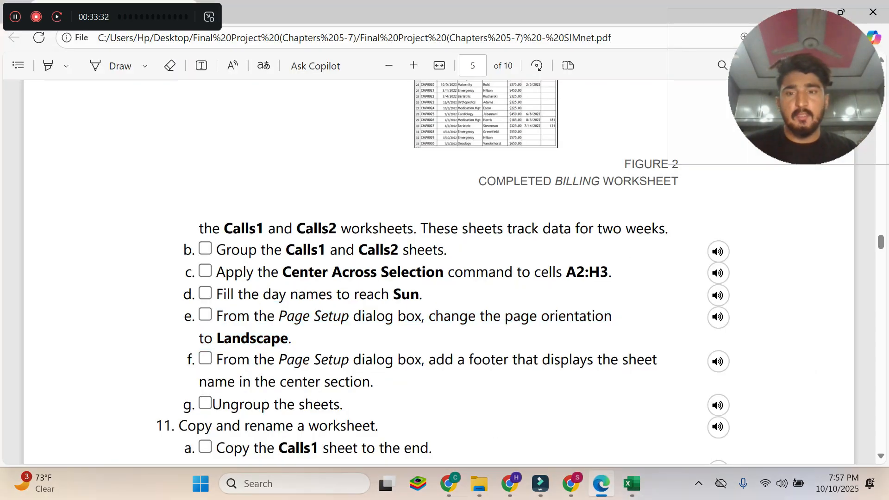
{"action": "left_click_drag", "start_coordinate": [216, 360], "coordinate": [374, 381]}
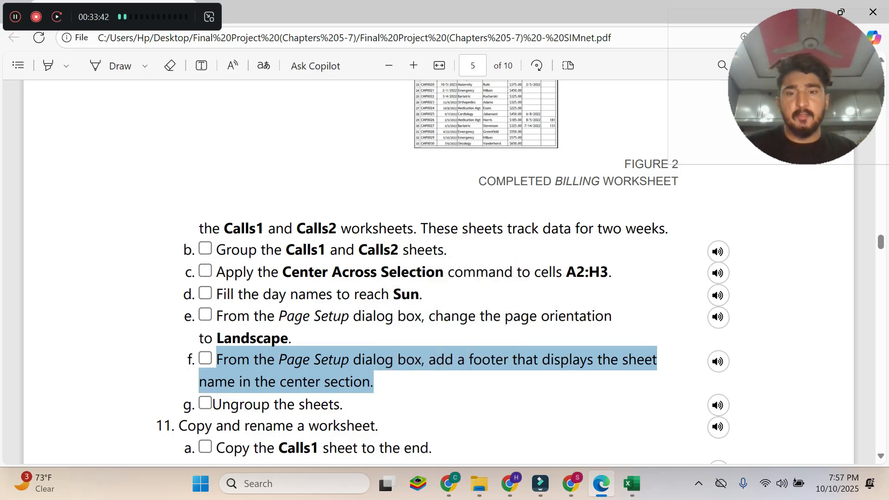
{"action": "mouse_move", "coordinate": [632, 484]}
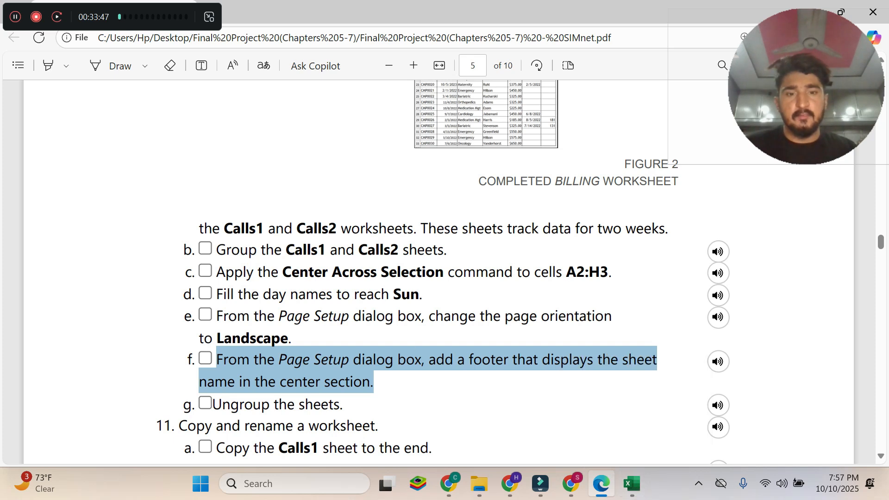
{"action": "left_click", "coordinate": [632, 484]}
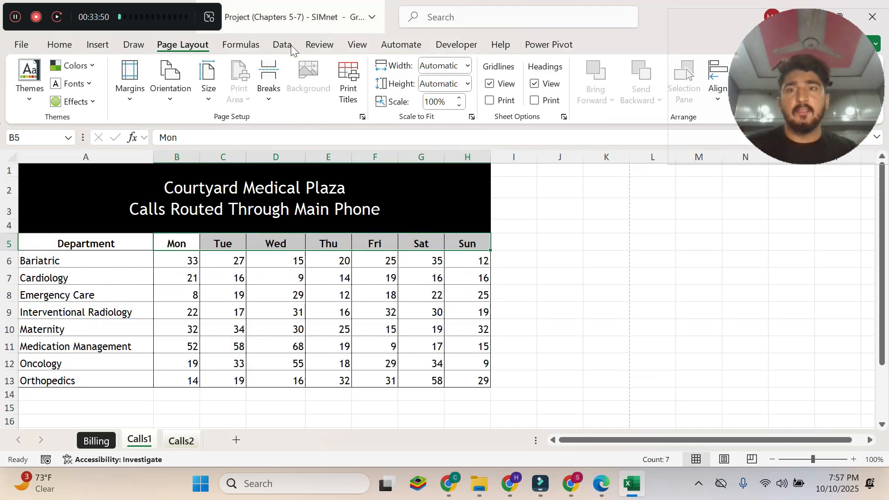
Add a custom footer with the sheet name in the center section of the grouped sheets through Page Setup, rechecking instruction 10f in Edge.
{"action": "left_click", "coordinate": [363, 118]}
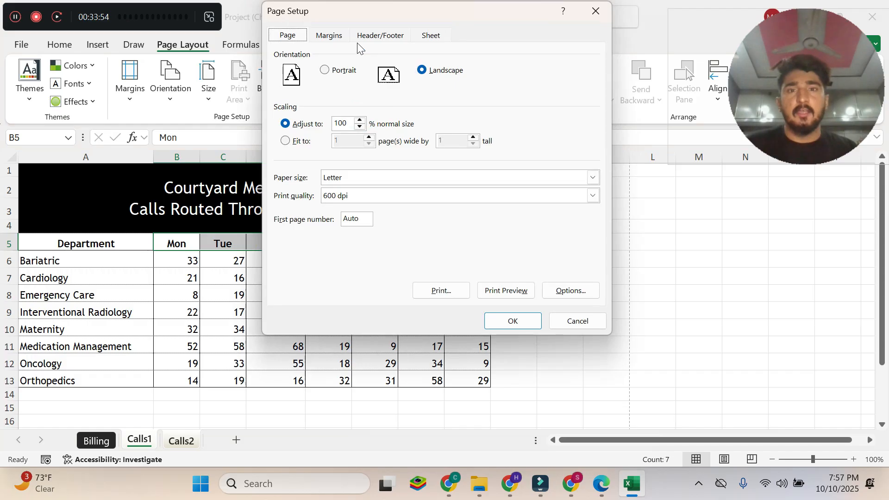
{"action": "left_click", "coordinate": [384, 36]}
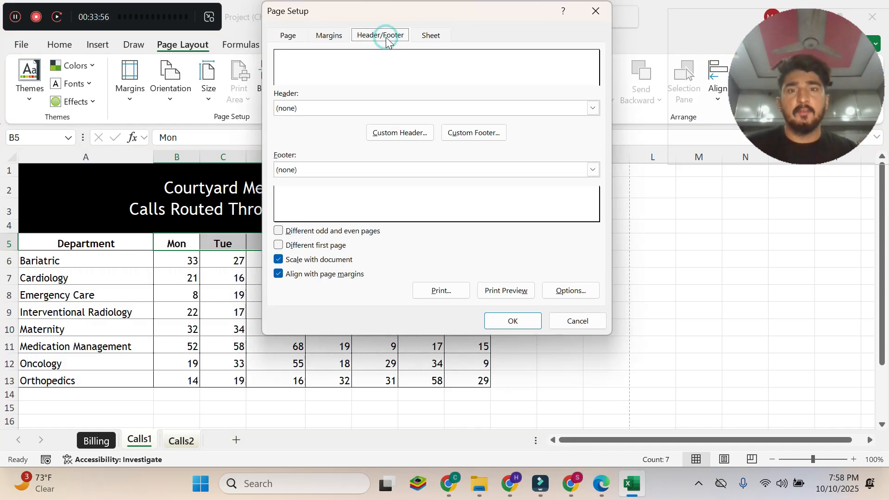
{"action": "left_click", "coordinate": [485, 132]}
{"action": "left_click", "coordinate": [601, 483]}
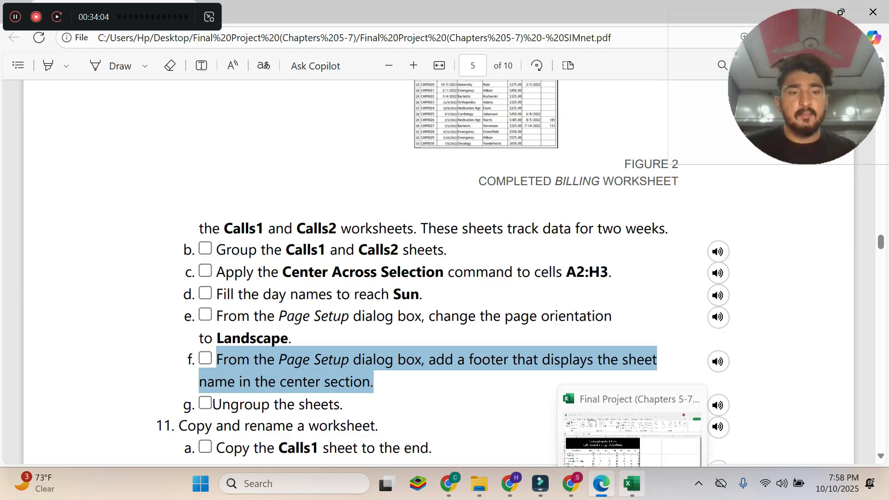
{"action": "left_click", "coordinate": [632, 484]}
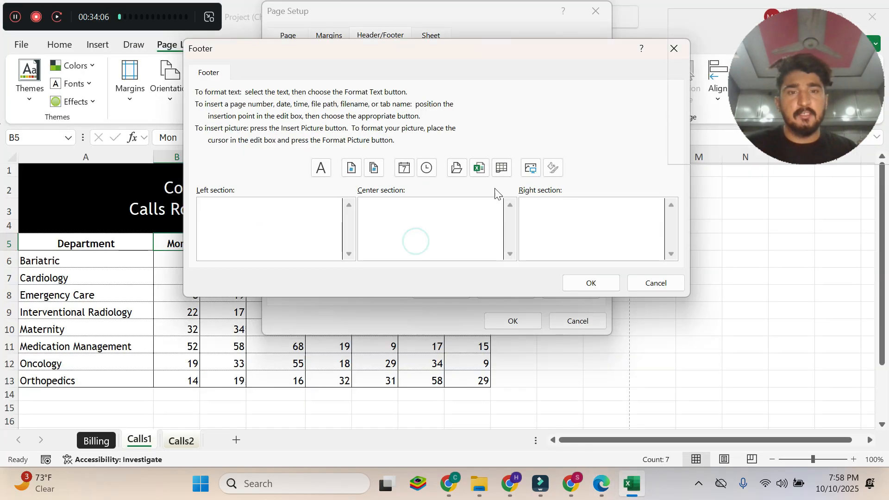
{"action": "left_click", "coordinate": [600, 477]}
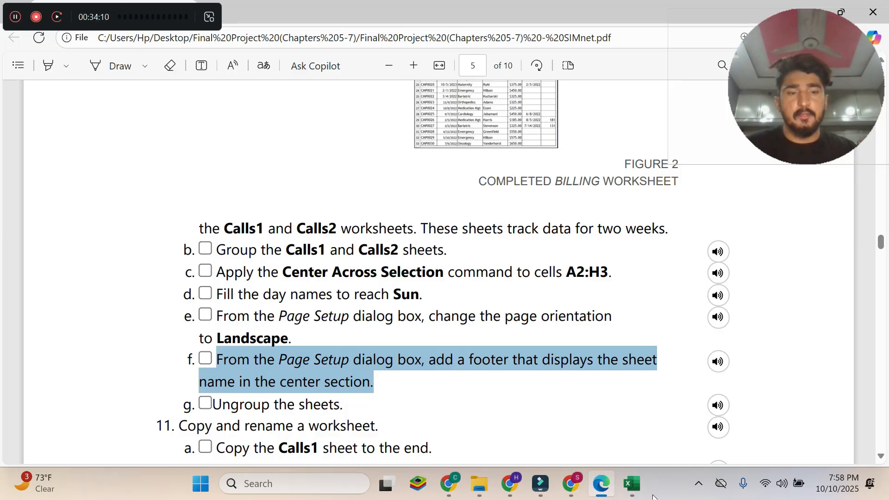
{"action": "left_click", "coordinate": [632, 484]}
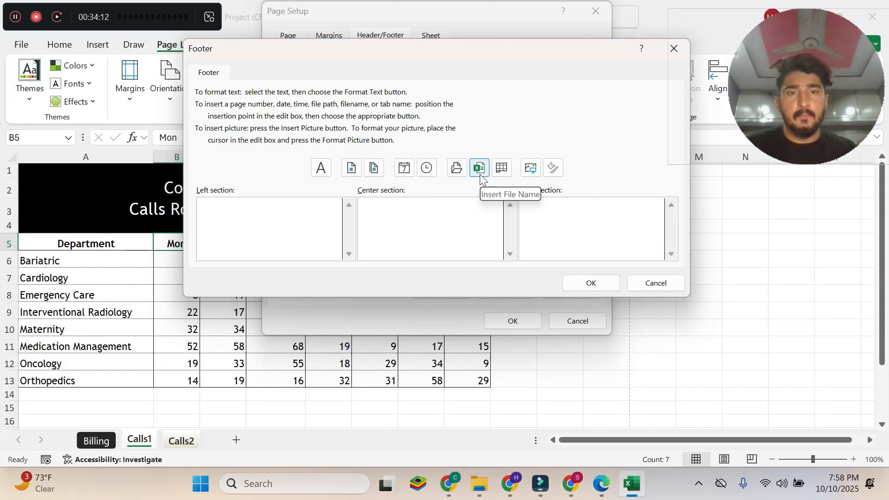
{"action": "left_click", "coordinate": [500, 169]}
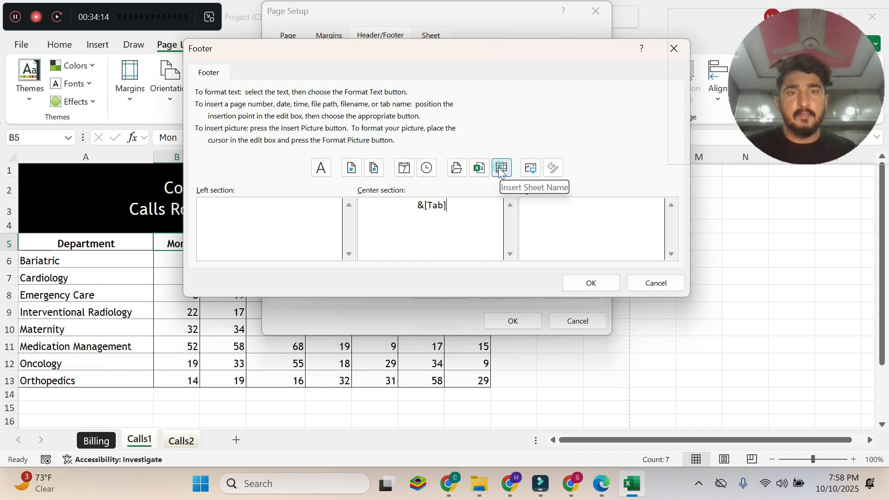
{"action": "left_click", "coordinate": [587, 288]}
{"action": "left_click", "coordinate": [513, 321]}
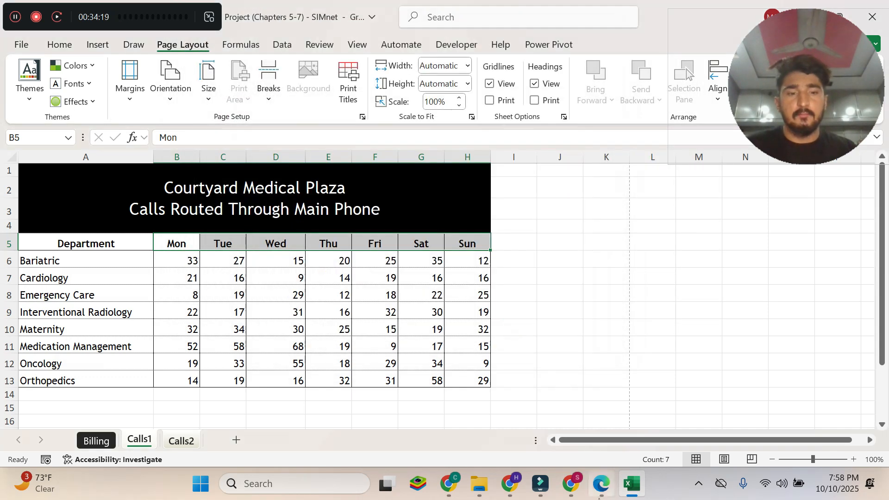
Read instruction 10g in the Edge PDF and ungroup the Calls1 and Calls2 sheets in Excel.
{"action": "left_click", "coordinate": [599, 496]}
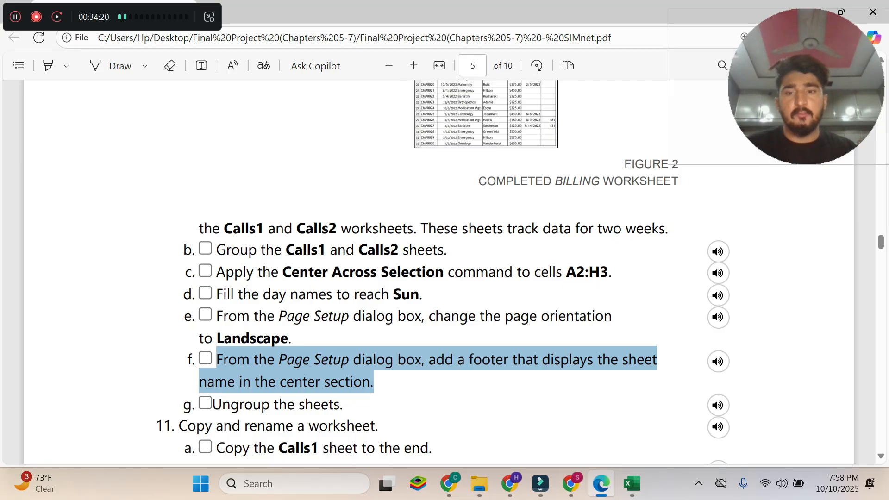
{"action": "left_click_drag", "start_coordinate": [213, 405], "coordinate": [355, 423]}
{"action": "left_click", "coordinate": [327, 392]}
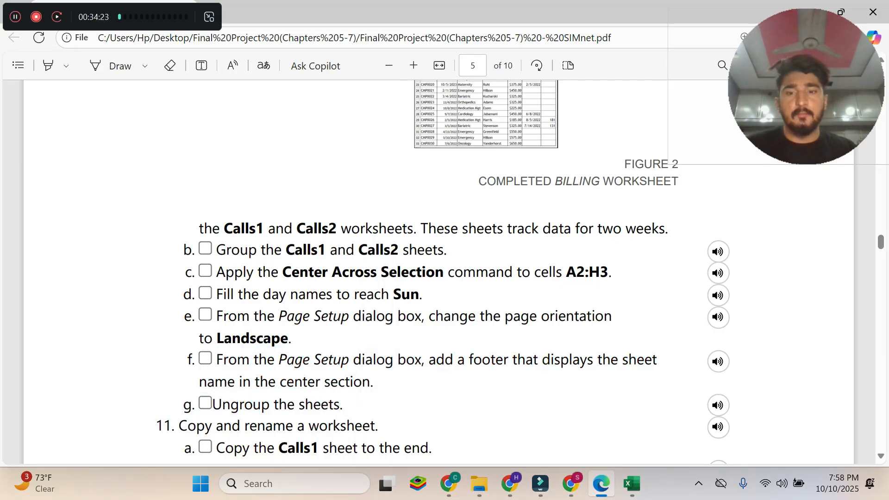
{"action": "left_click_drag", "start_coordinate": [212, 405], "coordinate": [342, 405]}
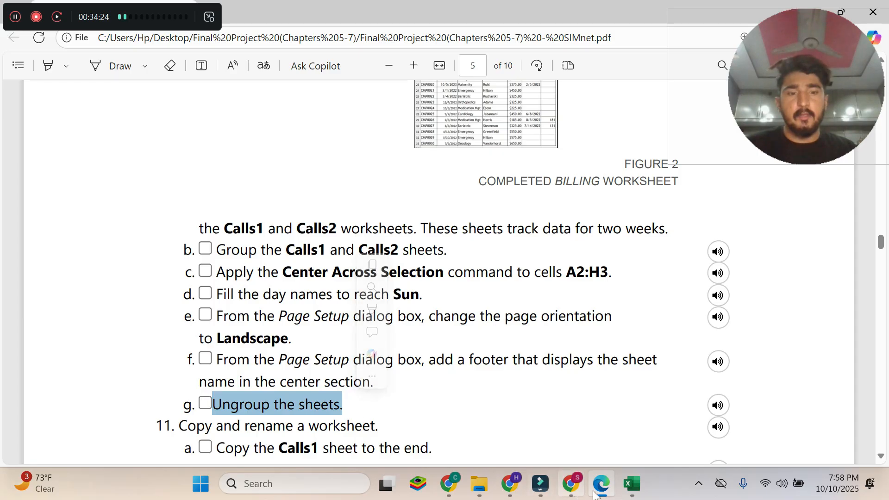
{"action": "left_click", "coordinate": [632, 484]}
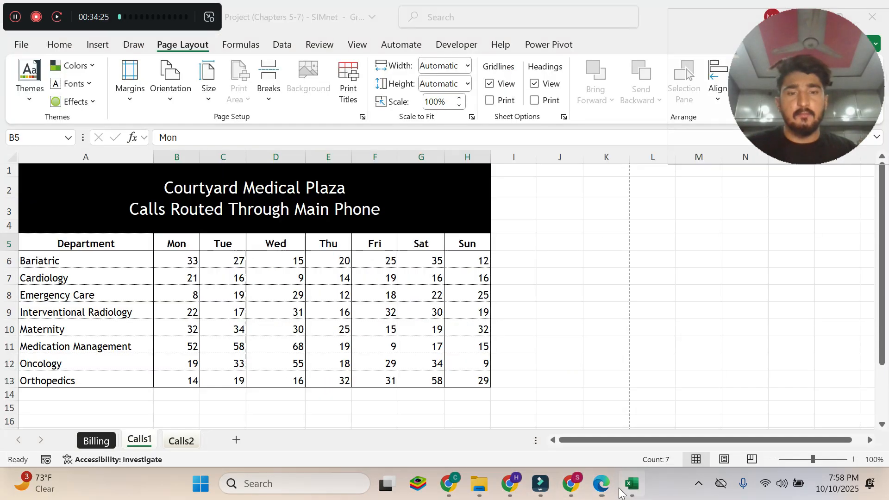
{"action": "right_click", "coordinate": [141, 440]}
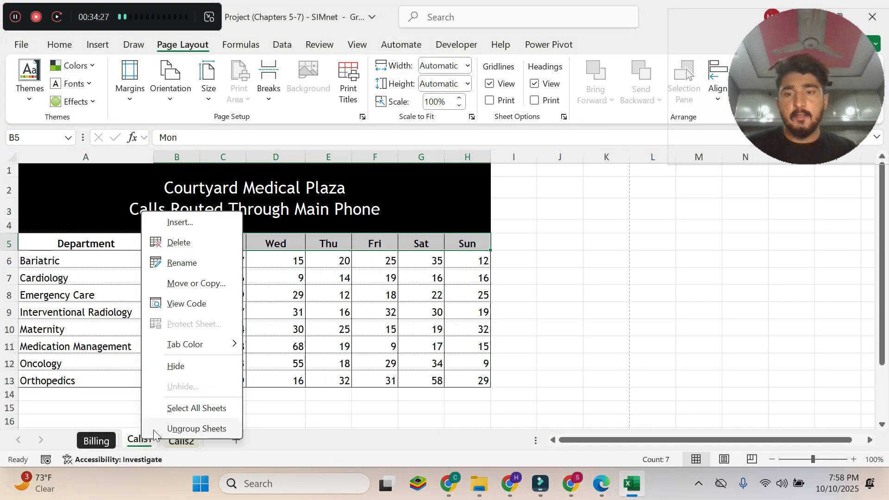
{"action": "left_click", "coordinate": [207, 431]}
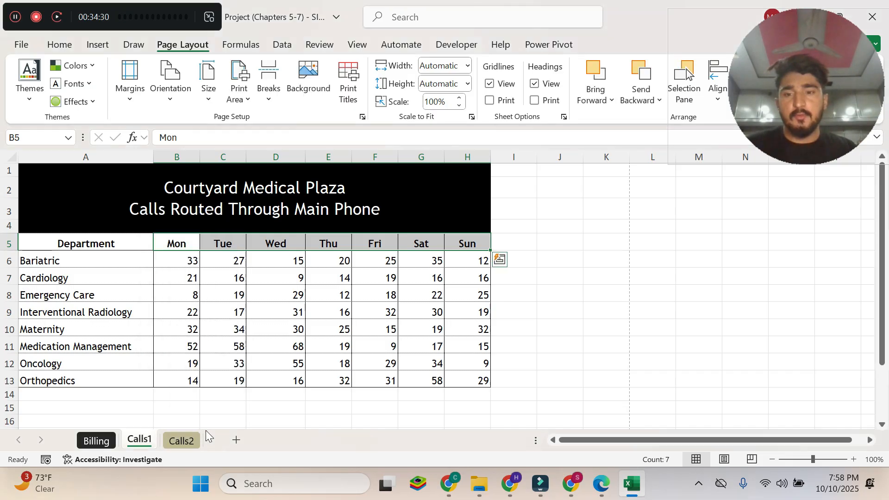
Read step 11 and instruction 11a on copying a worksheet in the Edge PDF and return to Excel.
{"action": "left_click", "coordinate": [601, 484]}
{"action": "scroll", "coordinate": [530, 428], "scroll_direction": "down", "scroll_amount": 5}
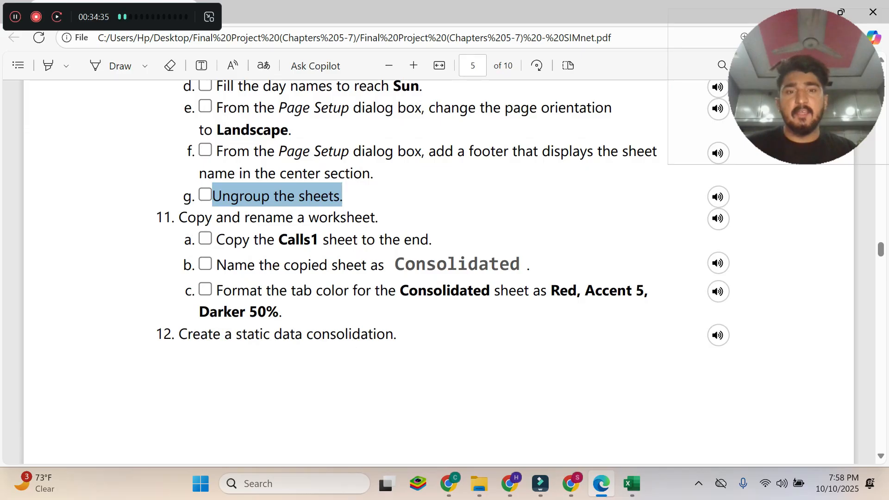
{"action": "left_click_drag", "start_coordinate": [178, 217], "coordinate": [375, 218]}
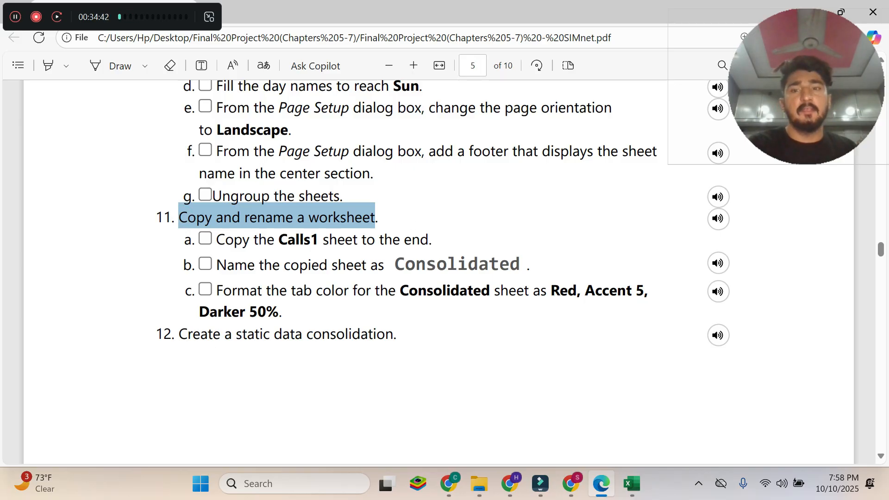
{"action": "left_click_drag", "start_coordinate": [216, 240], "coordinate": [432, 240]}
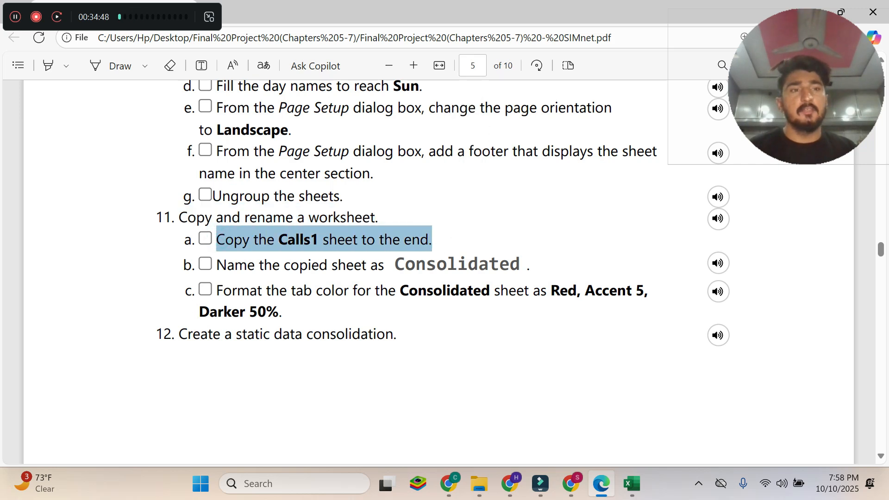
{"action": "key", "text": "alt+Tab"}
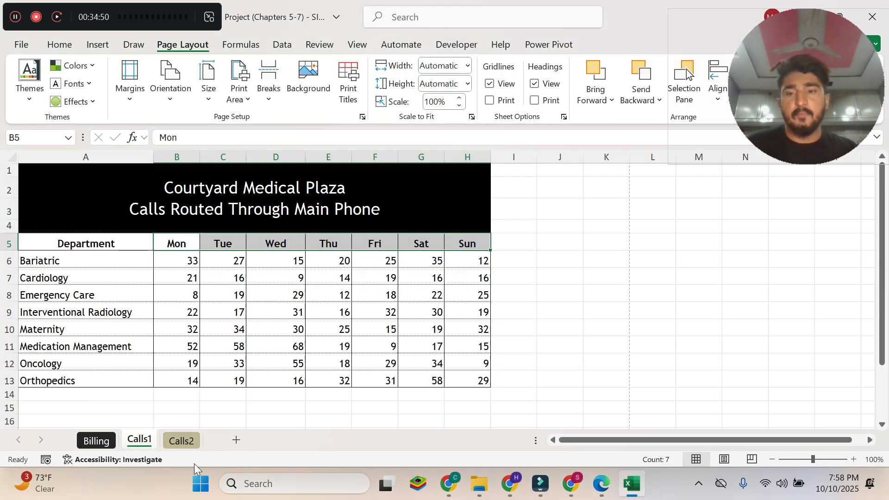
{"action": "key", "text": "alt+Tab"}
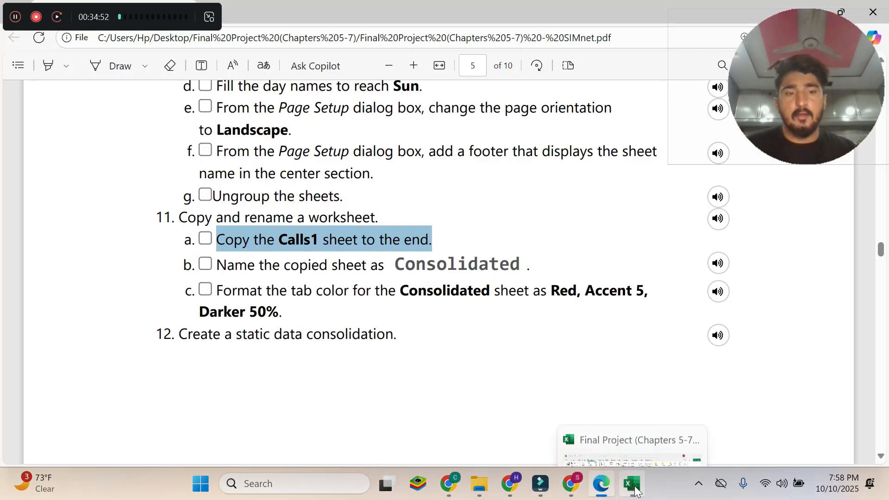
{"action": "key", "text": "alt+Tab"}
Create a copy of the Calls1 sheet in the same workbook, placed before the Billing sheet.
{"action": "right_click", "coordinate": [152, 440]}
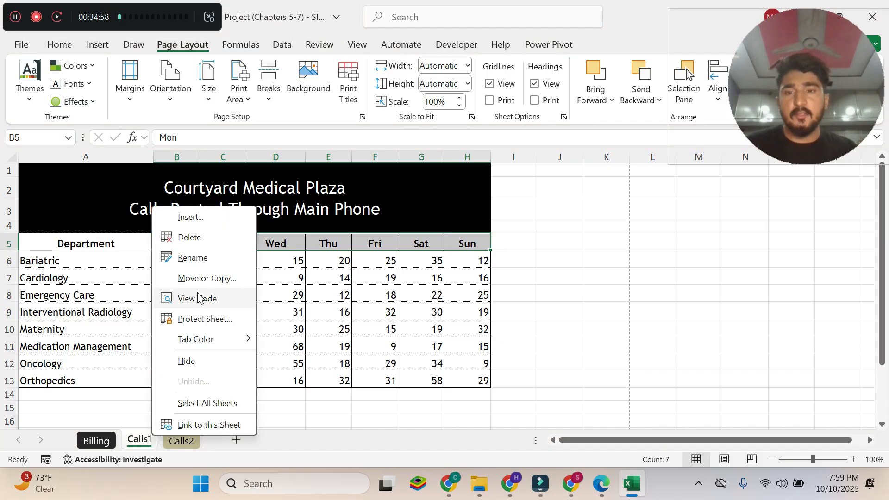
{"action": "left_click", "coordinate": [212, 280]}
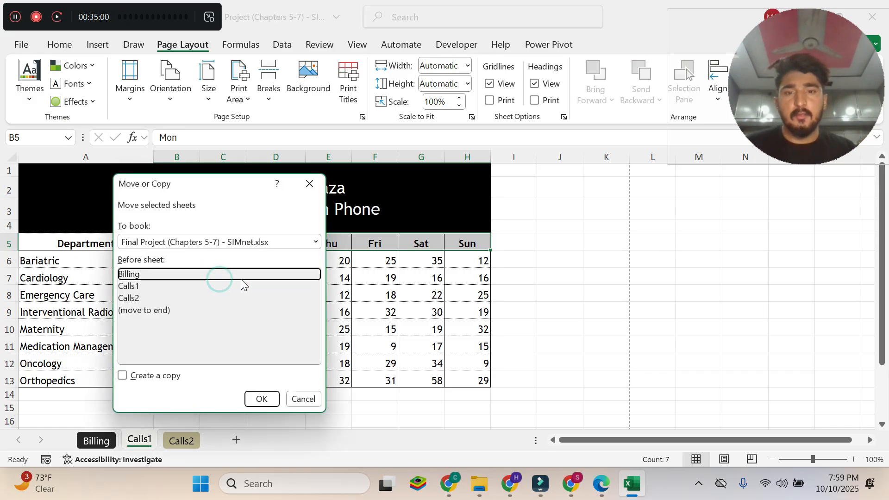
{"action": "left_click", "coordinate": [123, 376]}
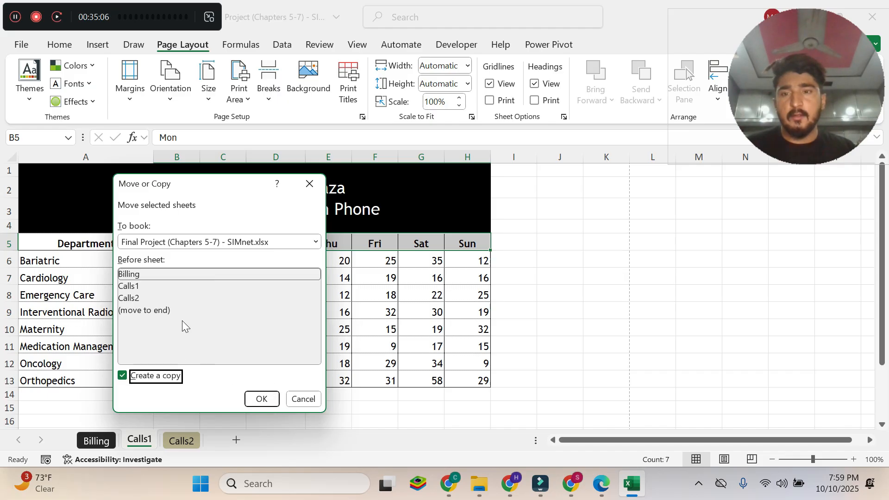
{"action": "left_click", "coordinate": [255, 400]}
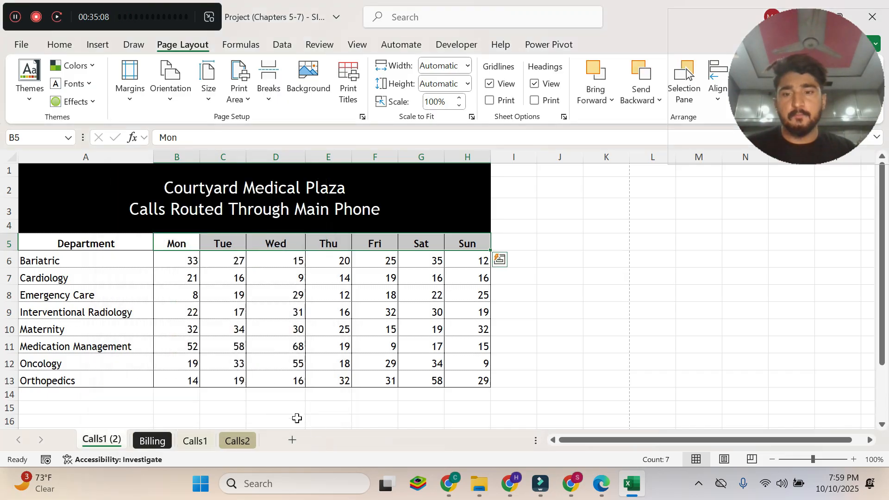
Recheck instructions 11a and 11b in Edge, move the copied Calls1 sheet to the end in Excel, and return to the PDF.
{"action": "left_click", "coordinate": [610, 491]}
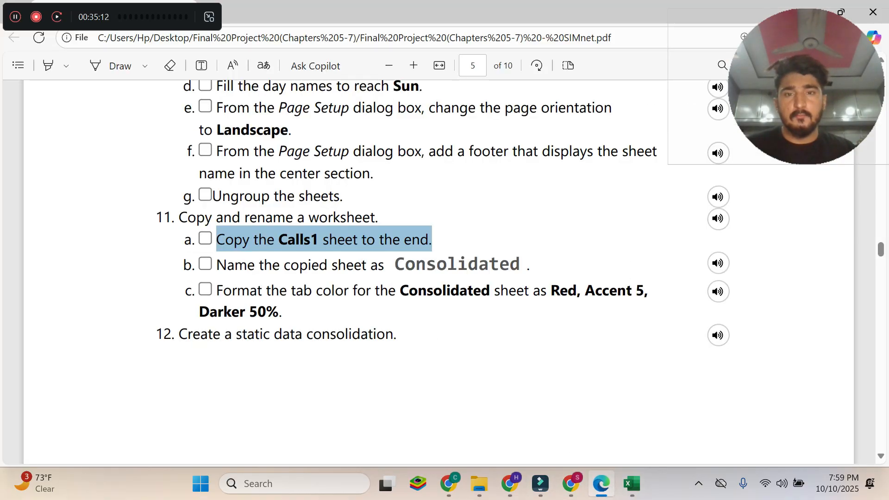
{"action": "left_click_drag", "start_coordinate": [216, 265], "coordinate": [530, 265]}
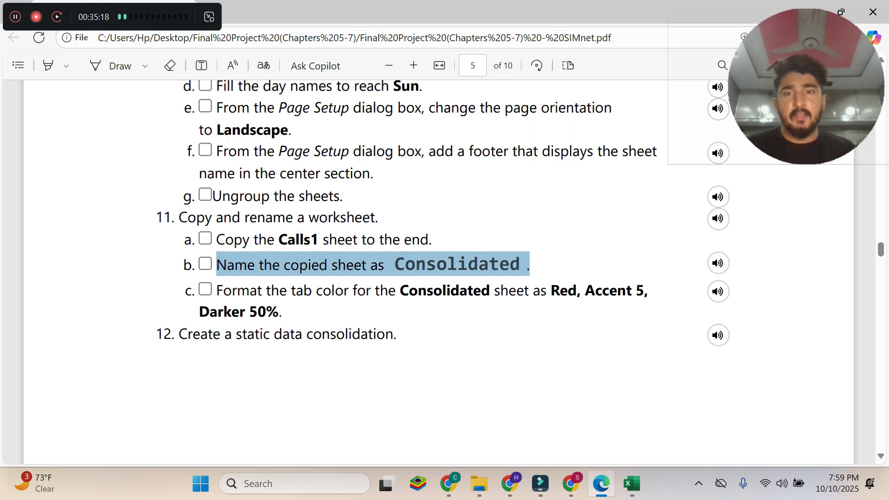
{"action": "left_click_drag", "start_coordinate": [356, 240], "coordinate": [432, 239]}
{"action": "left_click", "coordinate": [630, 483]}
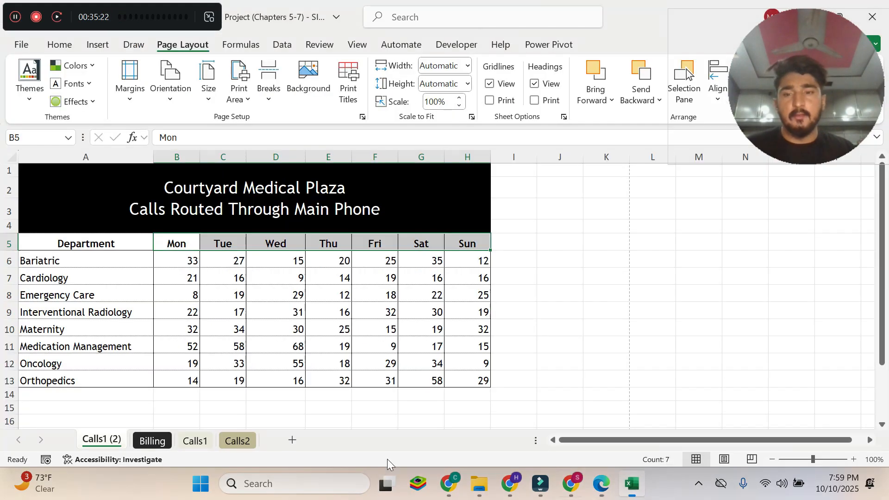
{"action": "mouse_move", "coordinate": [119, 438]}
{"action": "left_mouse_down"}
{"action": "mouse_move", "coordinate": [228, 423]}
{"action": "mouse_move", "coordinate": [271, 435]}
{"action": "mouse_move", "coordinate": [267, 443]}
{"action": "left_mouse_up"}
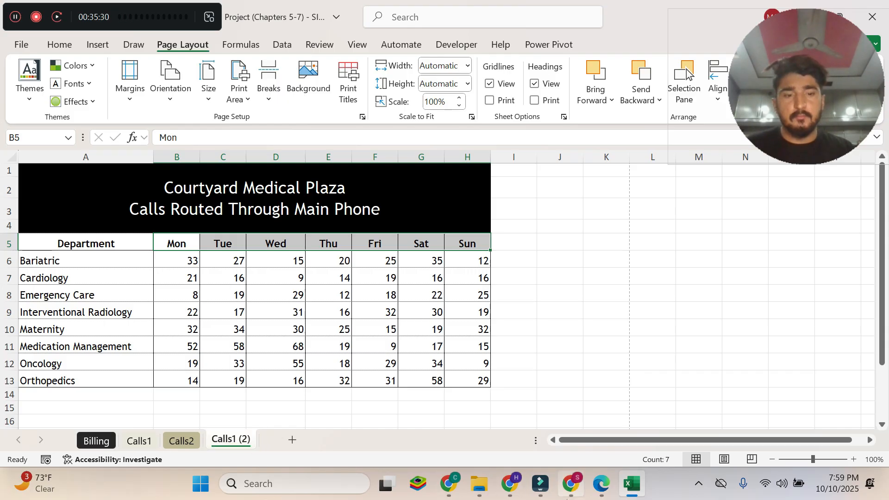
{"action": "left_click", "coordinate": [600, 483]}
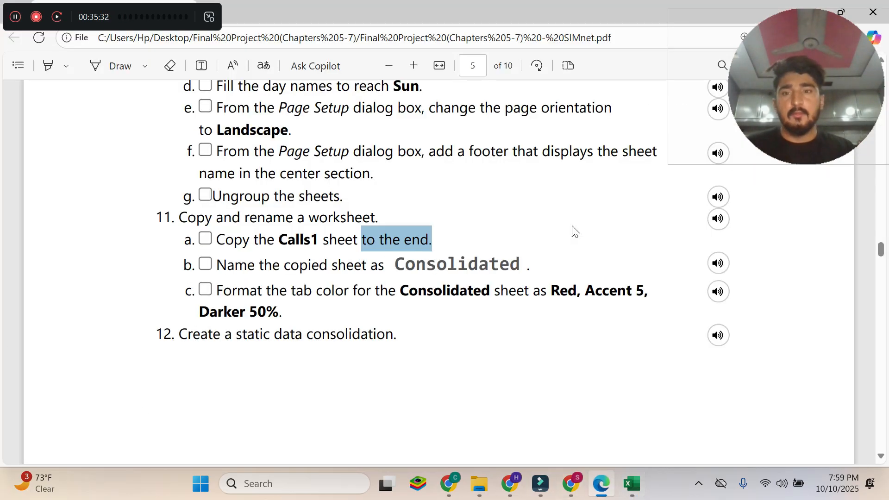
Read instruction 11b in the Edge PDF and copy the sheet name Consolidated from it.
{"action": "left_click_drag", "start_coordinate": [215, 265], "coordinate": [529, 265]}
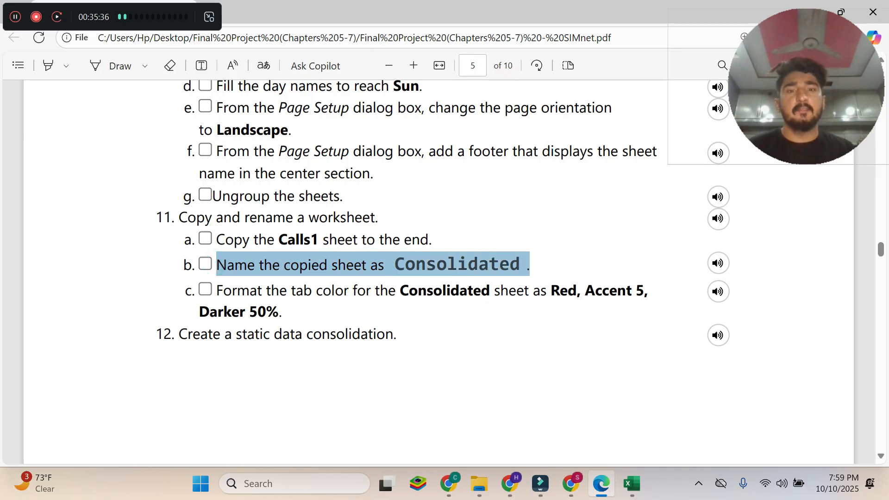
{"action": "left_click", "coordinate": [435, 264]}
{"action": "double_click", "coordinate": [397, 264]}
{"action": "left_click_drag", "start_coordinate": [524, 273], "coordinate": [524, 276]}
{"action": "key", "text": "ctrl+c"}
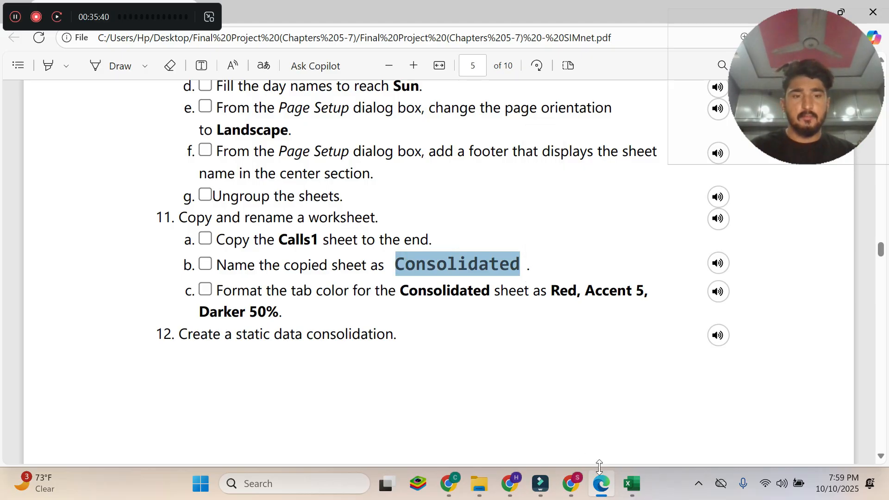
Switch to Excel and rename the copied Calls1 (2) sheet as Consolidated.
{"action": "left_click", "coordinate": [632, 484]}
{"action": "right_click", "coordinate": [232, 440]}
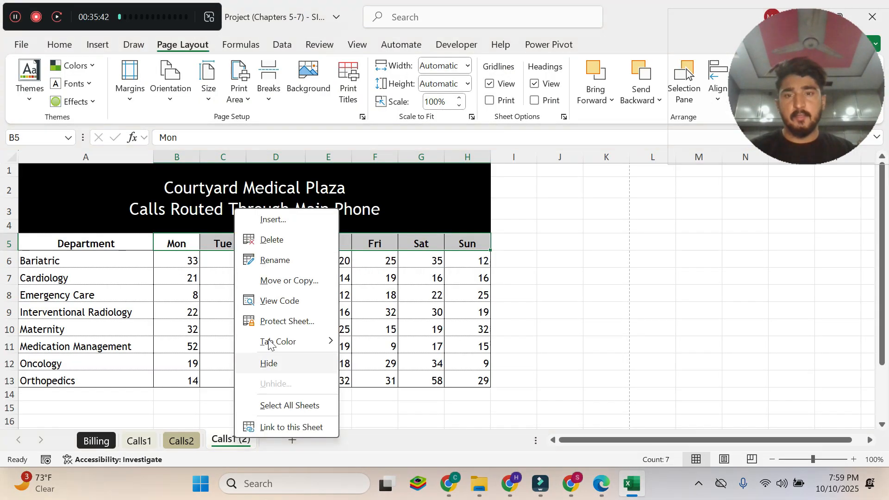
{"action": "left_click", "coordinate": [277, 260]}
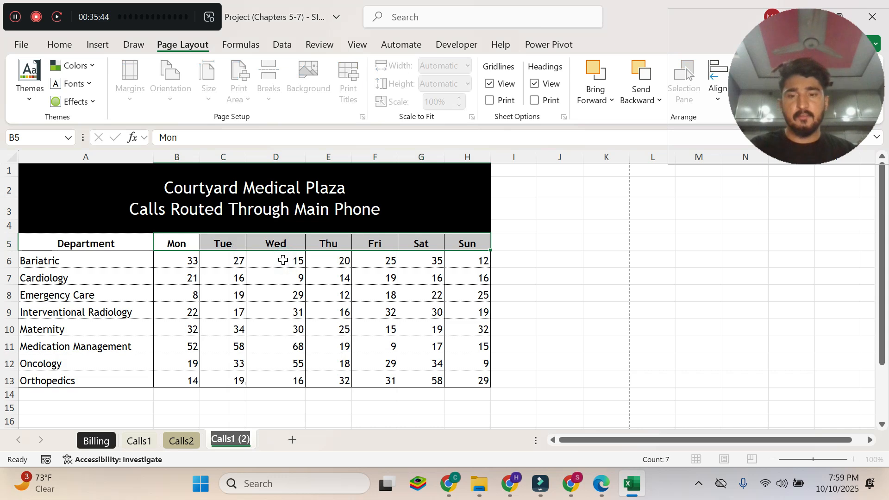
{"action": "key", "text": "ctrl+v"}
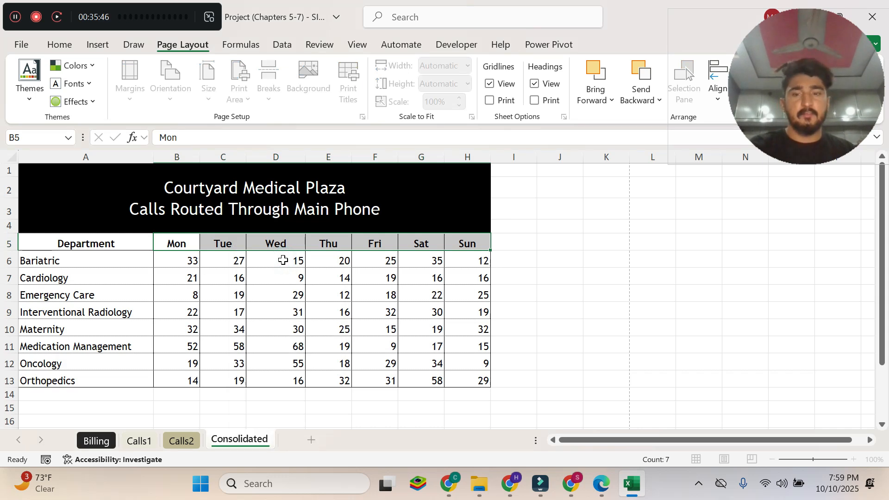
{"action": "key", "text": "Return"}
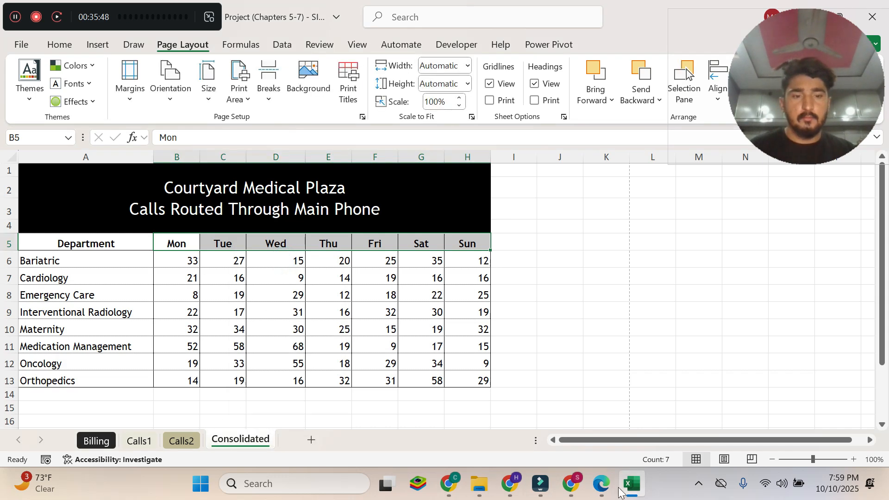
Read instruction 11c on the Consolidated sheet's tab color in the Edge PDF.
{"action": "left_click", "coordinate": [601, 483]}
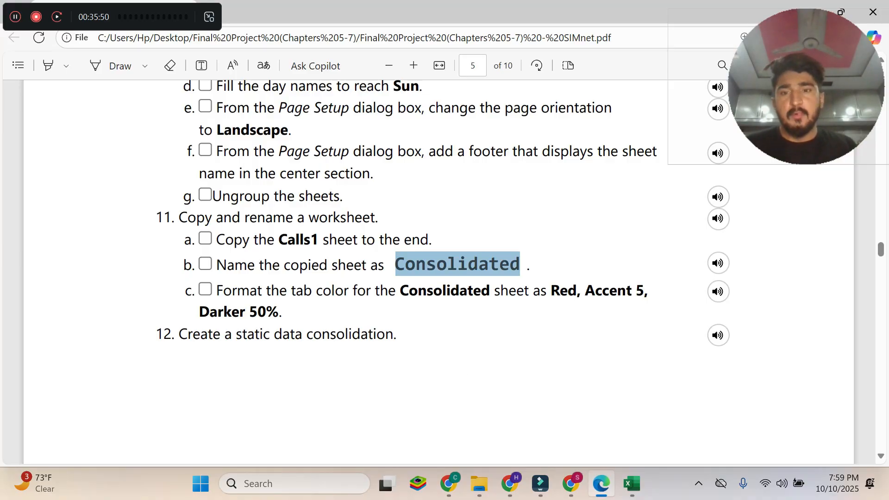
{"action": "left_click", "coordinate": [292, 313]}
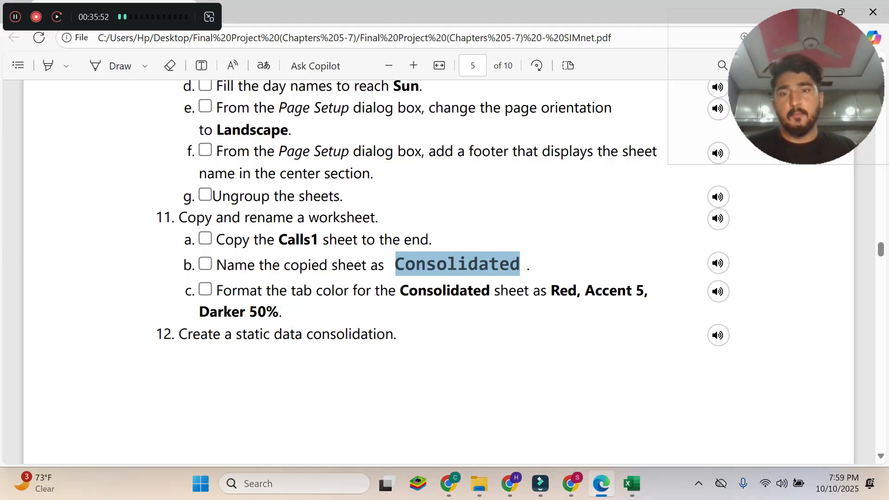
{"action": "triple_click", "coordinate": [287, 312]}
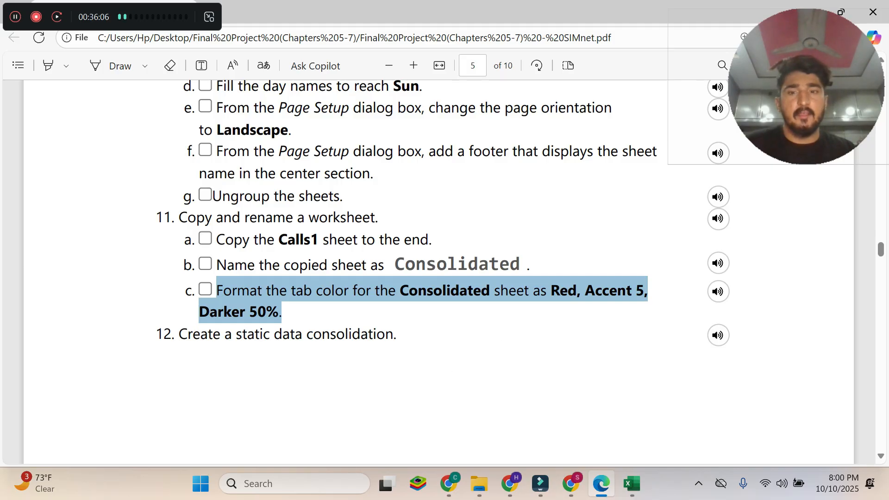
Set the Consolidated sheet's tab color in Excel to Red, Accent 5, Darker 50%, rechecking instruction 11c in Edge.
{"action": "left_click", "coordinate": [632, 484]}
{"action": "right_click", "coordinate": [259, 440]}
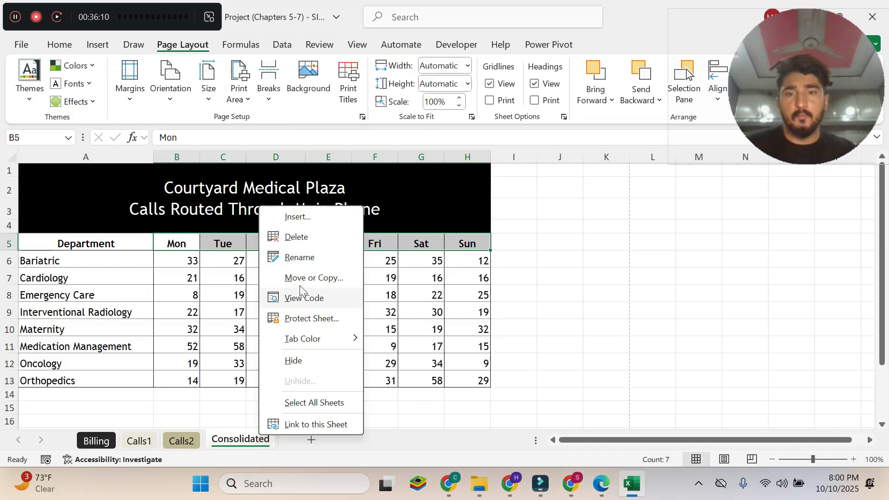
{"action": "mouse_move", "coordinate": [319, 343]}
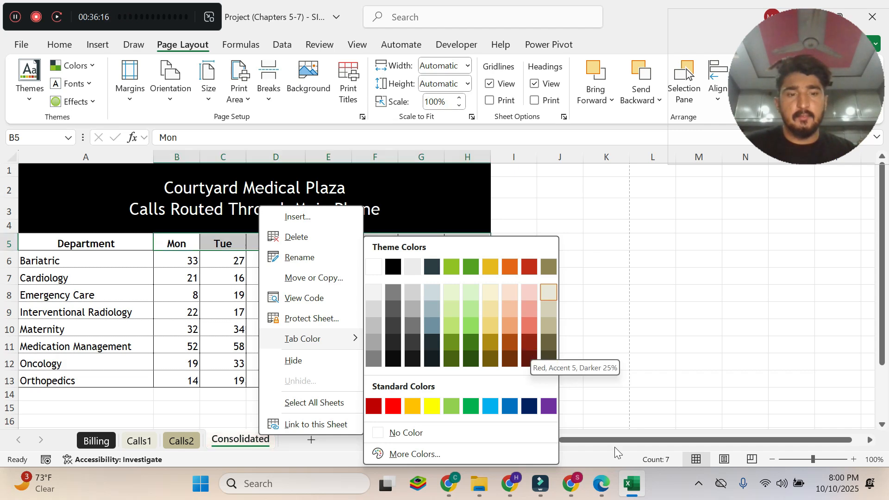
{"action": "left_click", "coordinate": [601, 484]}
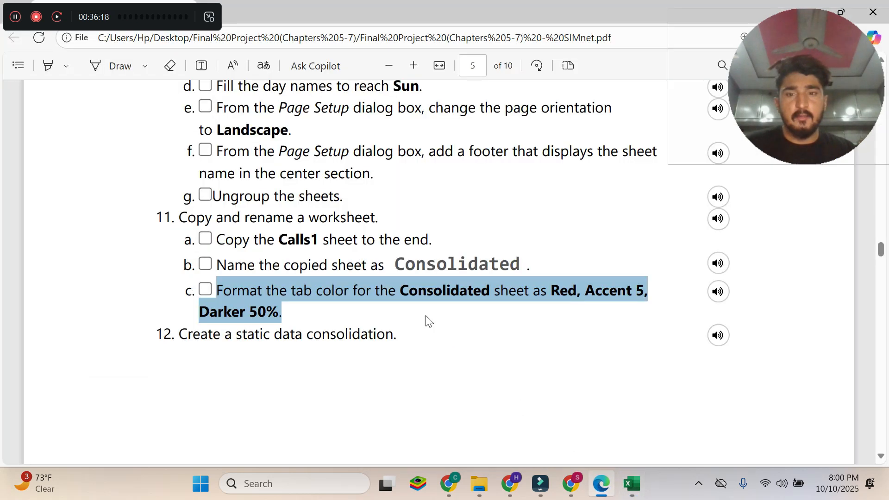
{"action": "mouse_move", "coordinate": [632, 487]}
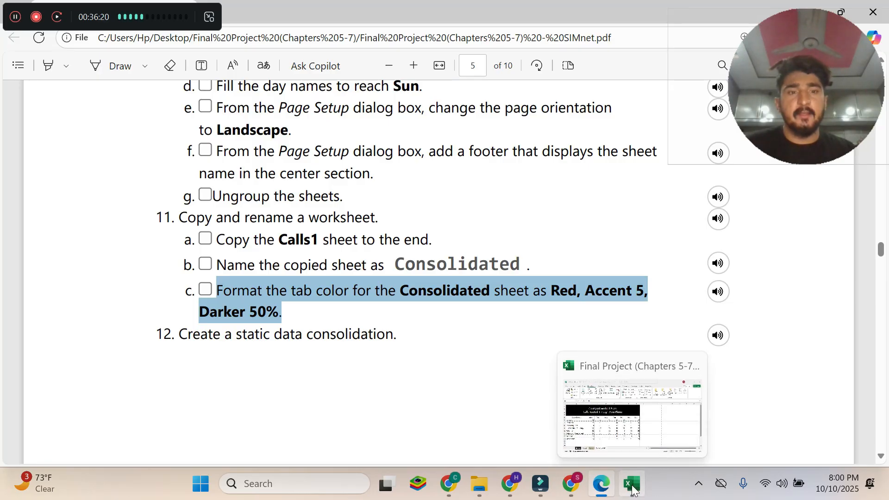
{"action": "left_click", "coordinate": [632, 487]}
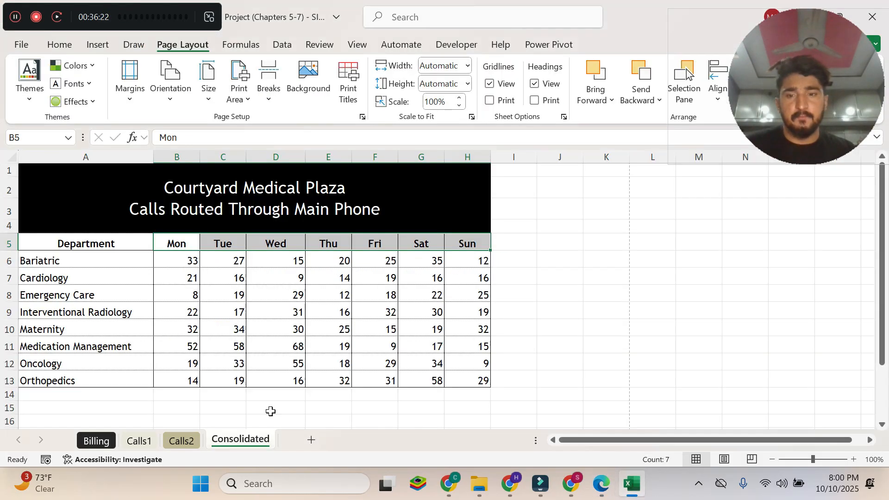
{"action": "right_click", "coordinate": [247, 441]}
{"action": "mouse_move", "coordinate": [331, 341]}
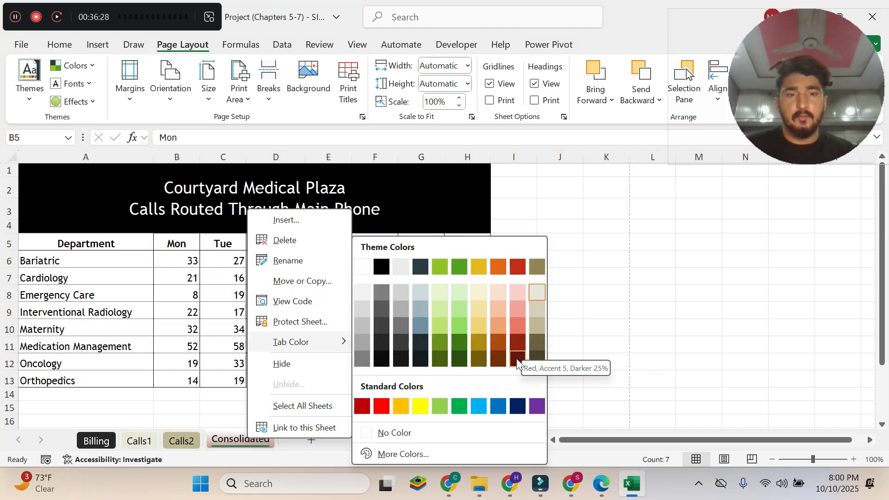
{"action": "left_click", "coordinate": [515, 359]}
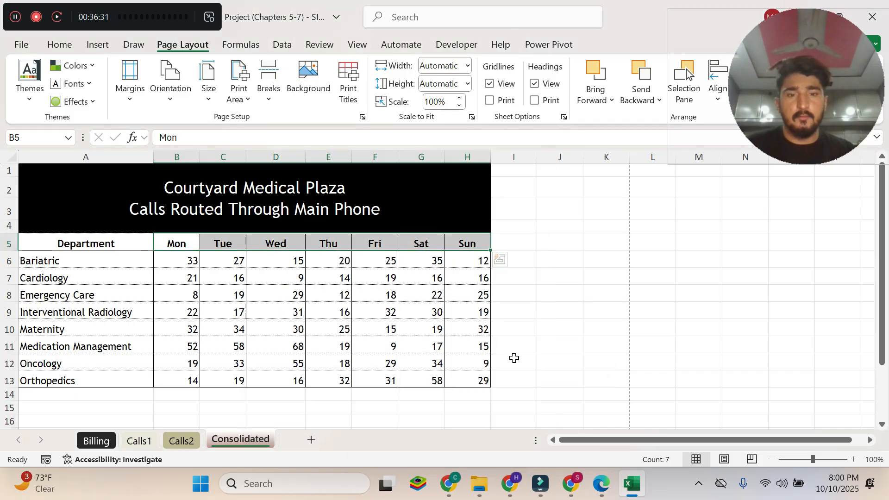
Switch between the Calls2 and Consolidated sheets to check the new tab color, ending on Consolidated.
{"action": "left_click", "coordinate": [181, 440]}
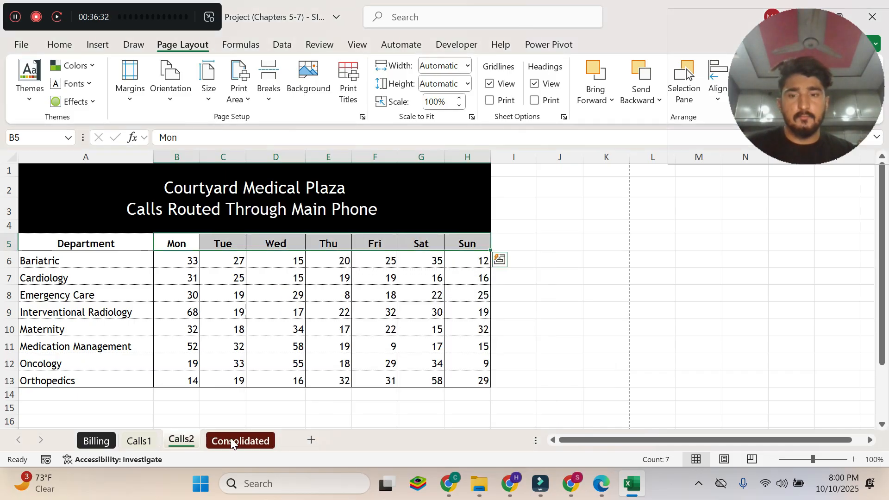
{"action": "left_click", "coordinate": [251, 443]}
{"action": "left_click", "coordinate": [190, 443]}
{"action": "left_click", "coordinate": [236, 445]}
{"action": "left_click", "coordinate": [186, 440]}
{"action": "left_click", "coordinate": [243, 441]}
Return to the instructions PDF in Edge and go back to its first page to review the project heading and dates.
{"action": "left_click", "coordinate": [601, 483]}
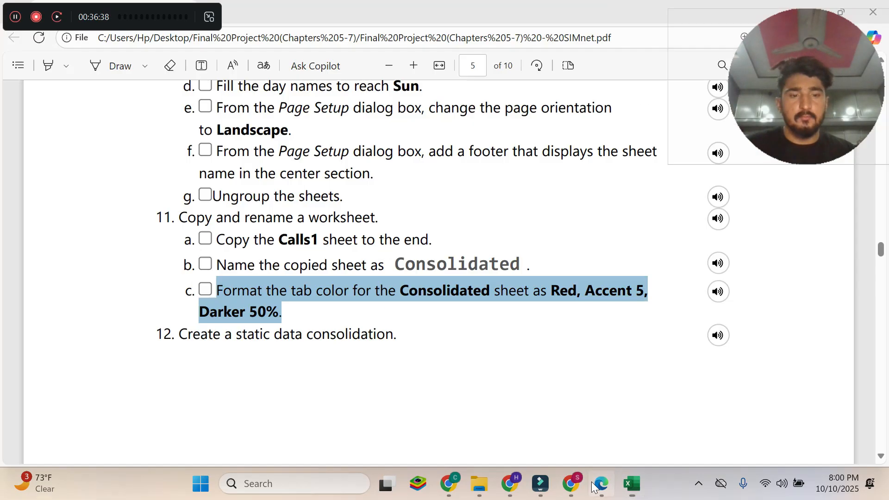
{"action": "left_click", "coordinate": [442, 328]}
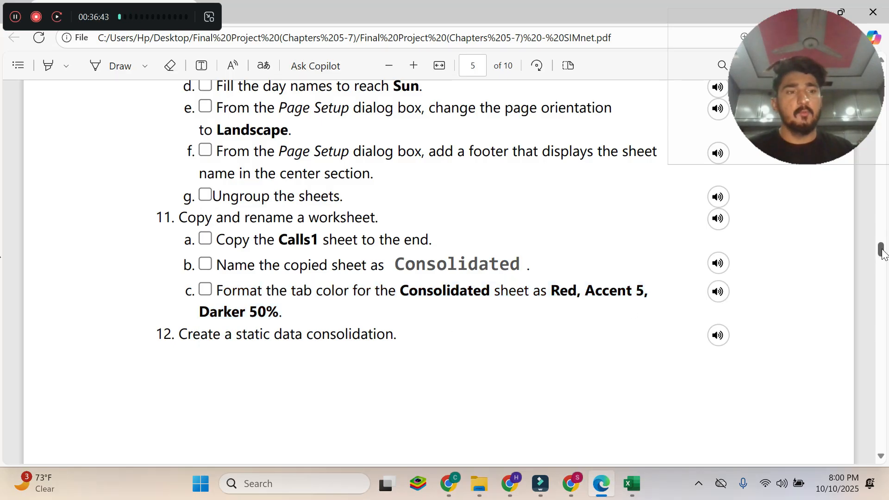
{"action": "left_click_drag", "start_coordinate": [884, 254], "coordinate": [887, 70]}
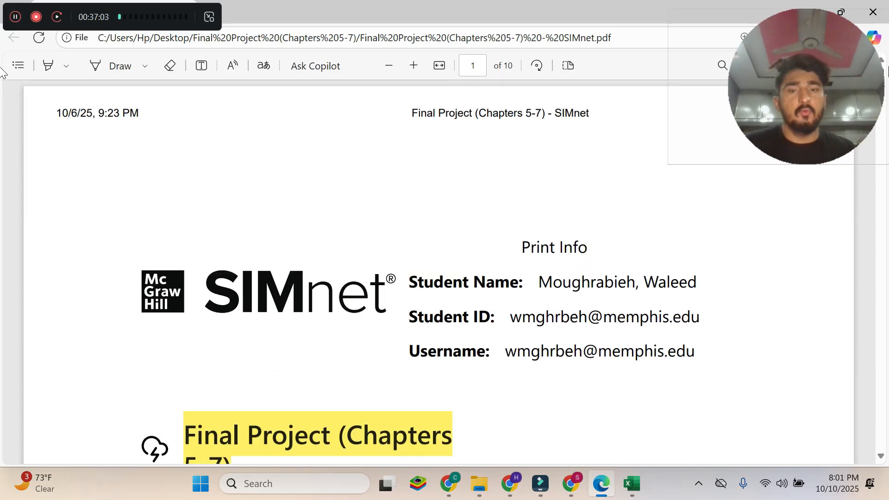
{"action": "scroll", "coordinate": [673, 254], "scroll_direction": "down", "scroll_amount": 3}
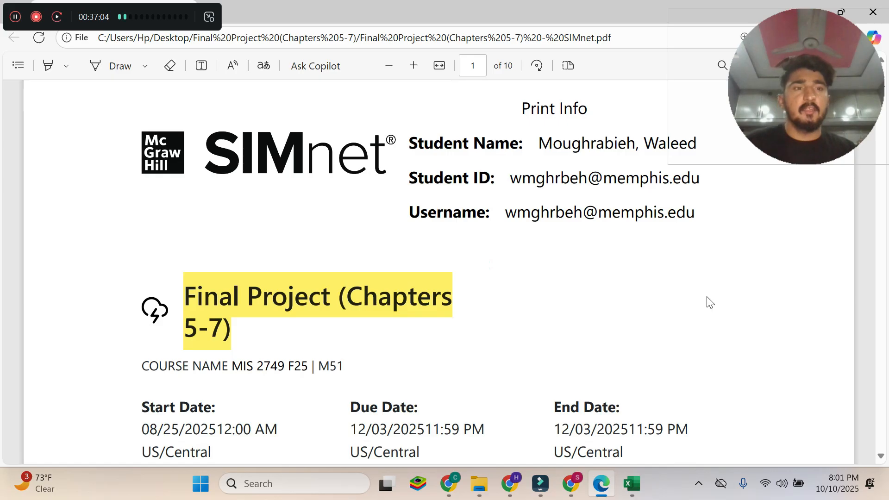